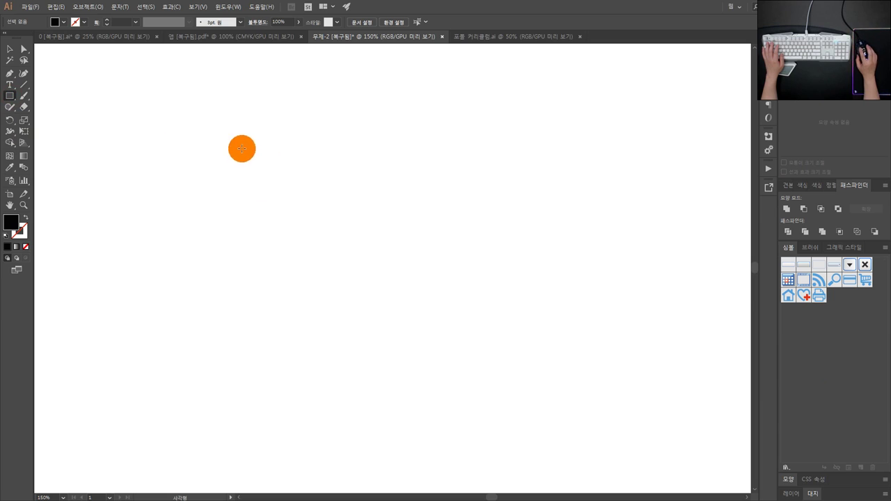
- Draw a black rectangle about 233 × 148 px and a circle about 221 px in diameter beside it
{"action": "left_click_drag", "start_coordinate": [241, 148], "coordinate": [405, 251]}
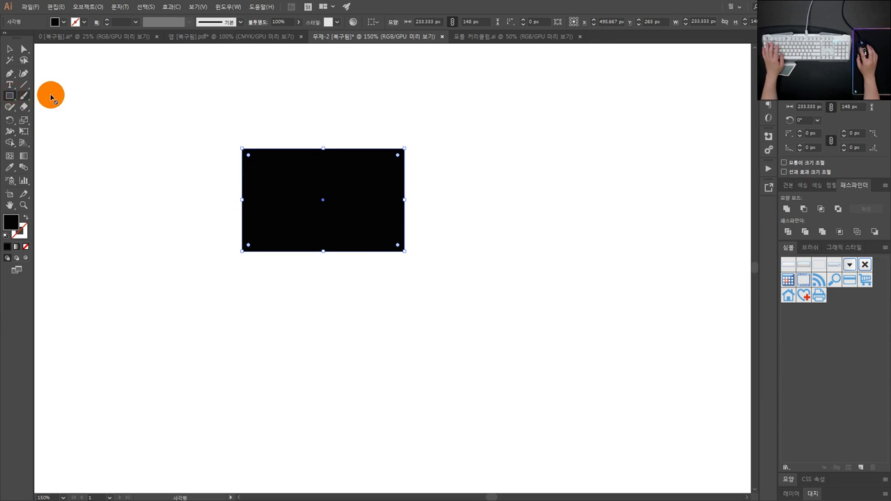
{"action": "left_click_drag", "start_coordinate": [10, 95], "coordinate": [56, 117]}
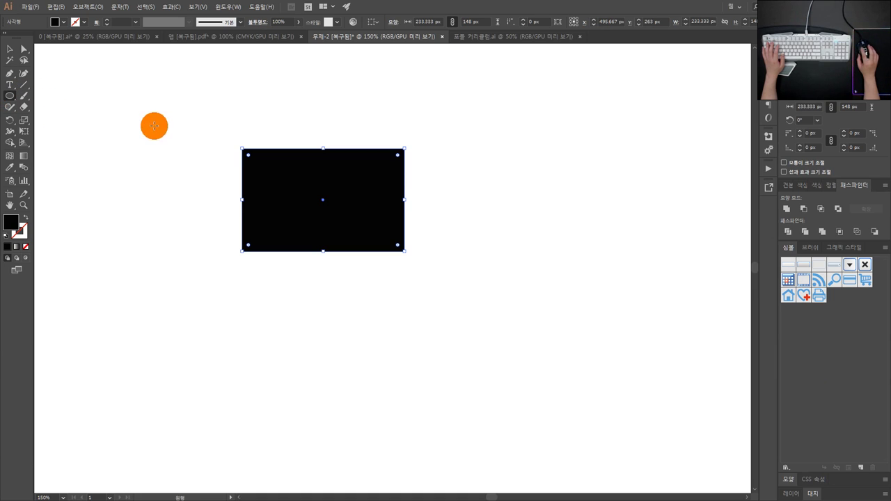
{"action": "left_click_drag", "start_coordinate": [268, 132], "coordinate": [196, 128]}
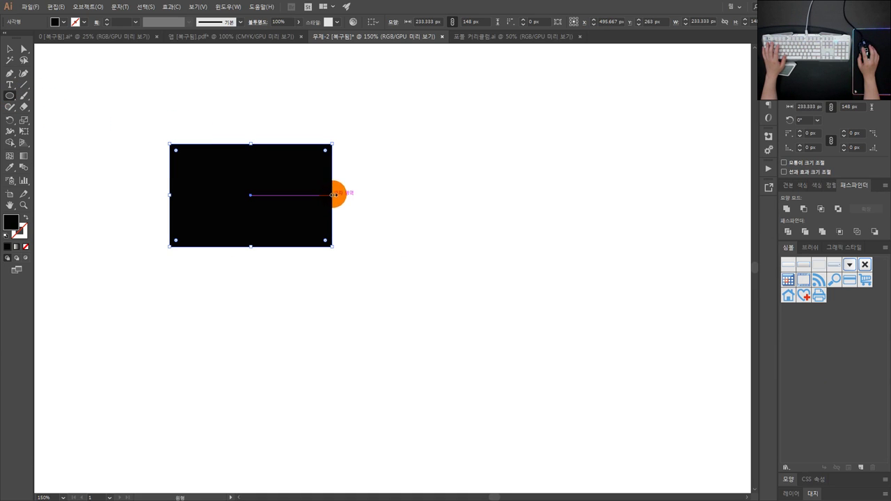
{"action": "left_click_drag", "start_coordinate": [401, 192], "coordinate": [478, 269]}
- Move the circle clear of the rectangle and fill it with red
{"action": "left_click", "coordinate": [12, 50]}
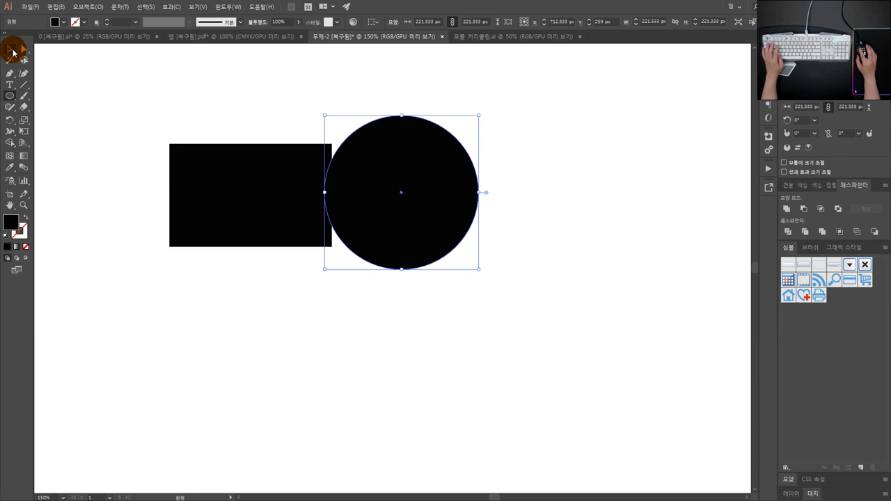
{"action": "left_click_drag", "start_coordinate": [380, 183], "coordinate": [398, 188]}
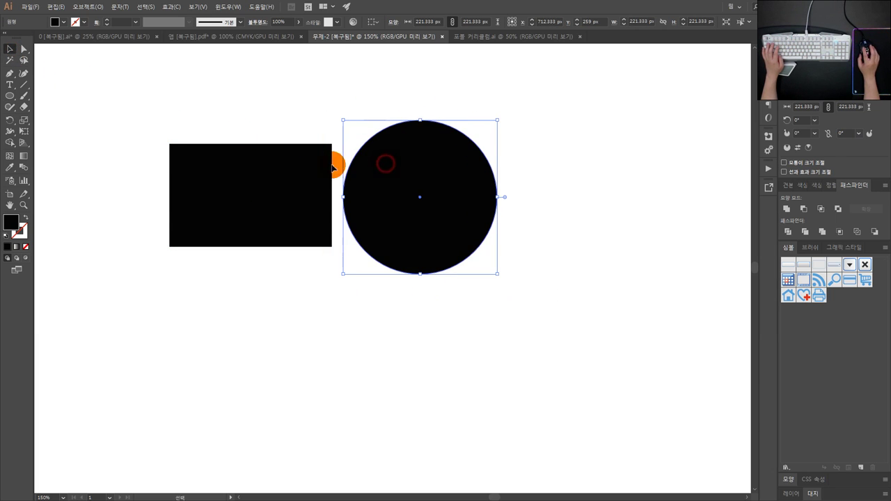
{"action": "left_click", "coordinate": [787, 185]}
{"action": "left_click", "coordinate": [809, 214]}
{"action": "left_click", "coordinate": [560, 180]}
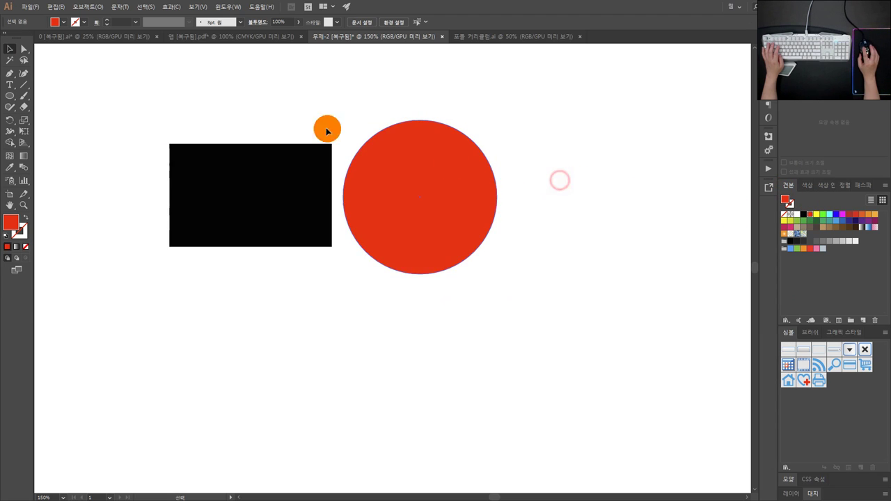
- Move the red circle so it overlaps the right part of the black rectangle
{"action": "left_click_drag", "start_coordinate": [304, 123], "coordinate": [344, 140]}
{"action": "left_click_drag", "start_coordinate": [472, 193], "coordinate": [398, 183]}
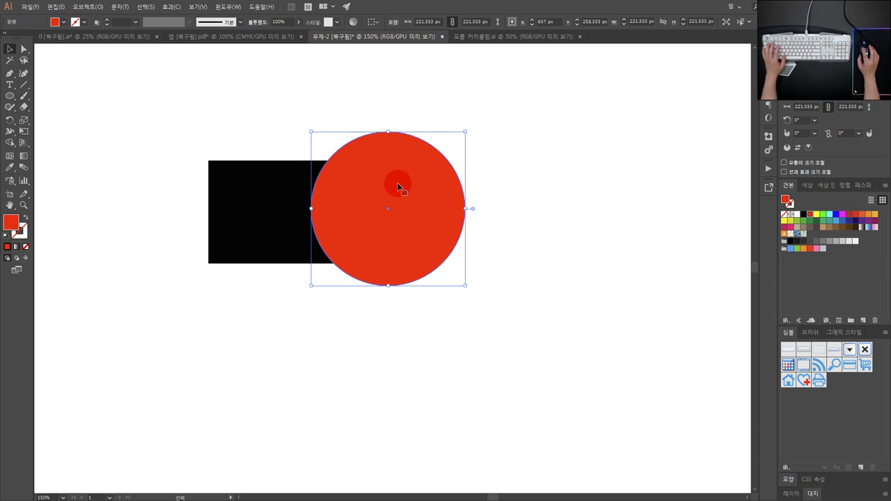
{"action": "left_click", "coordinate": [501, 265]}
{"action": "left_click_drag", "start_coordinate": [477, 262], "coordinate": [501, 261]}
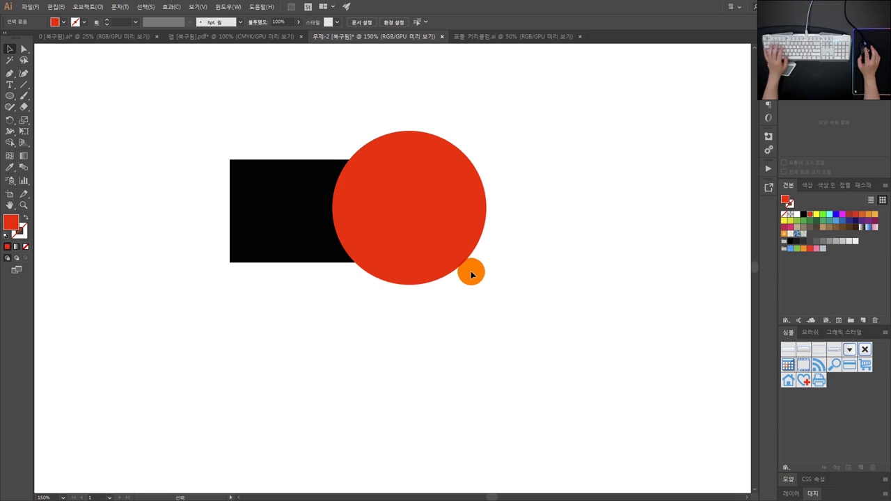
{"action": "left_click", "coordinate": [381, 225]}
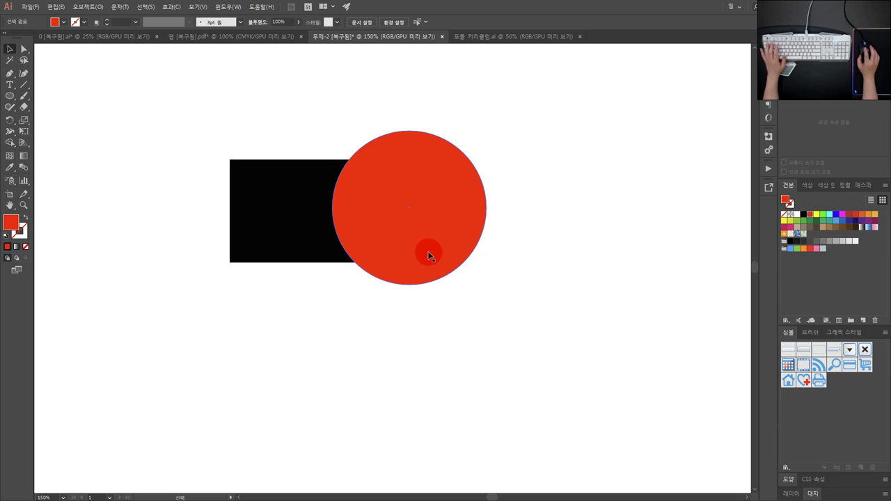
{"action": "left_click", "coordinate": [332, 160]}
{"action": "left_click", "coordinate": [403, 185]}
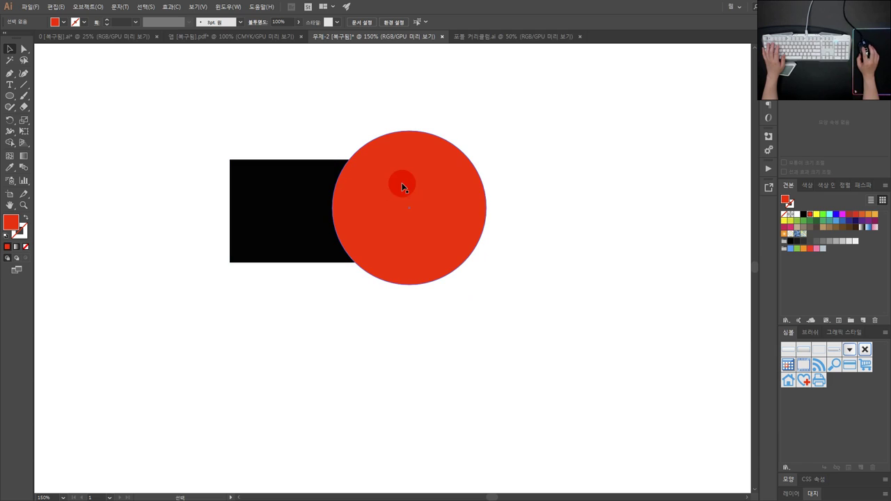
{"action": "left_click", "coordinate": [315, 185]}
{"action": "left_click", "coordinate": [337, 183]}
{"action": "left_click", "coordinate": [303, 188]}
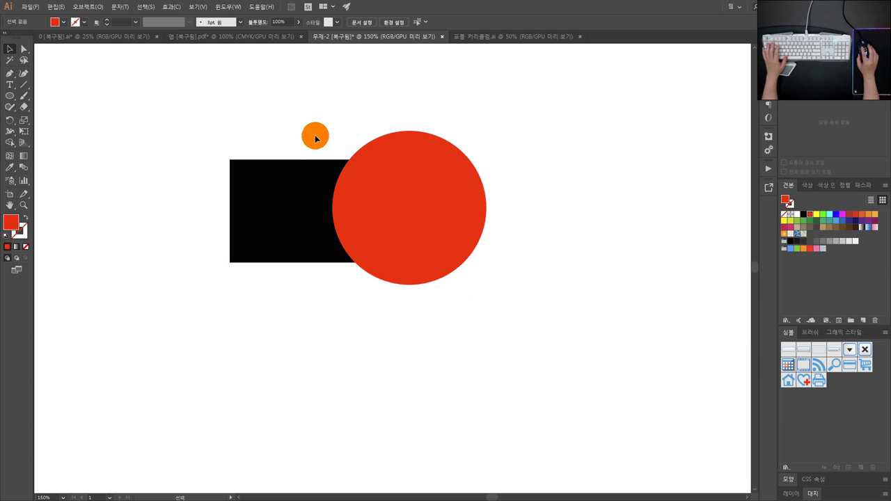
{"action": "left_click_drag", "start_coordinate": [315, 137], "coordinate": [327, 140]}
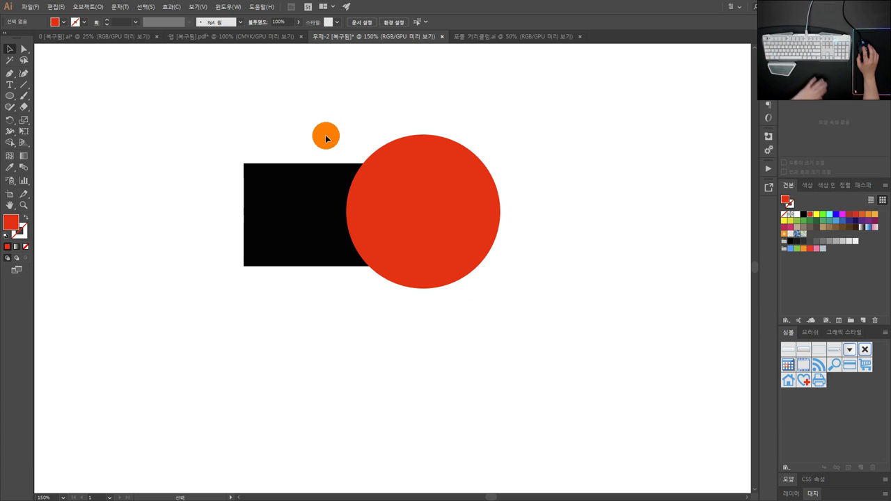
- Unite the black rectangle and red circle into one shape with Pathfinder and select the merged shape
{"action": "left_click", "coordinate": [256, 169]}
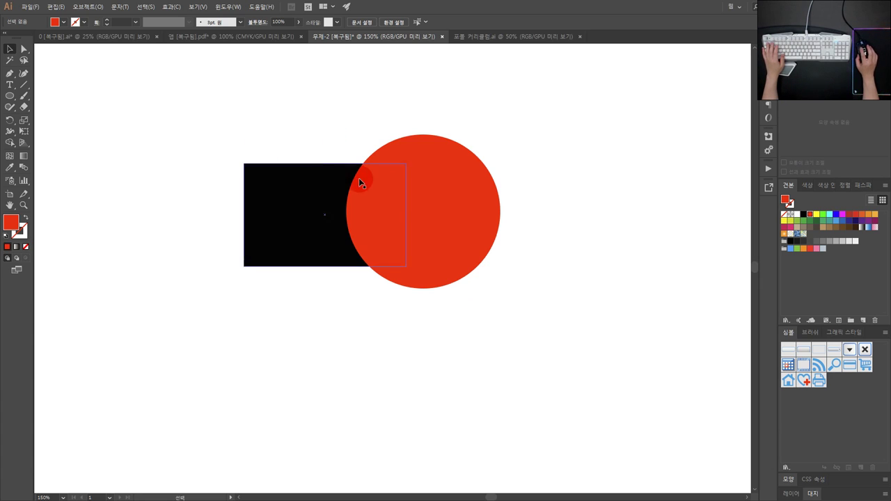
{"action": "left_click_drag", "start_coordinate": [550, 326], "coordinate": [366, 137]}
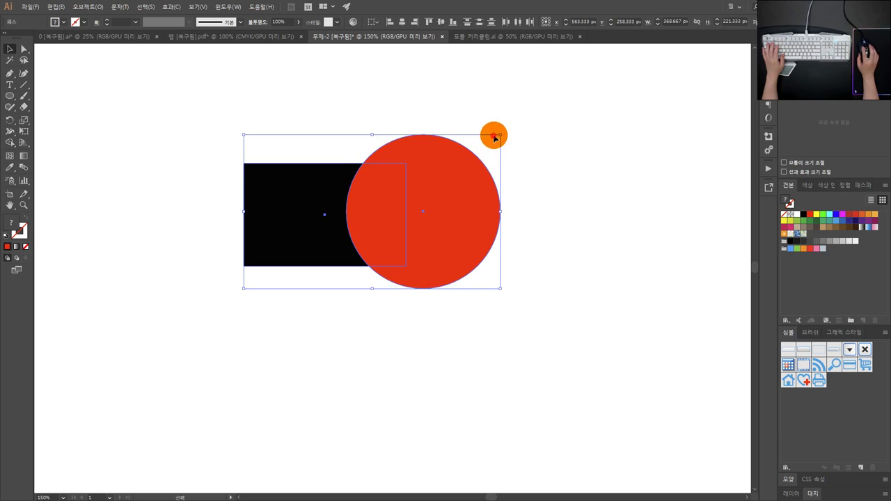
{"action": "left_click", "coordinate": [507, 162]}
{"action": "left_click_drag", "start_coordinate": [520, 305], "coordinate": [303, 110]}
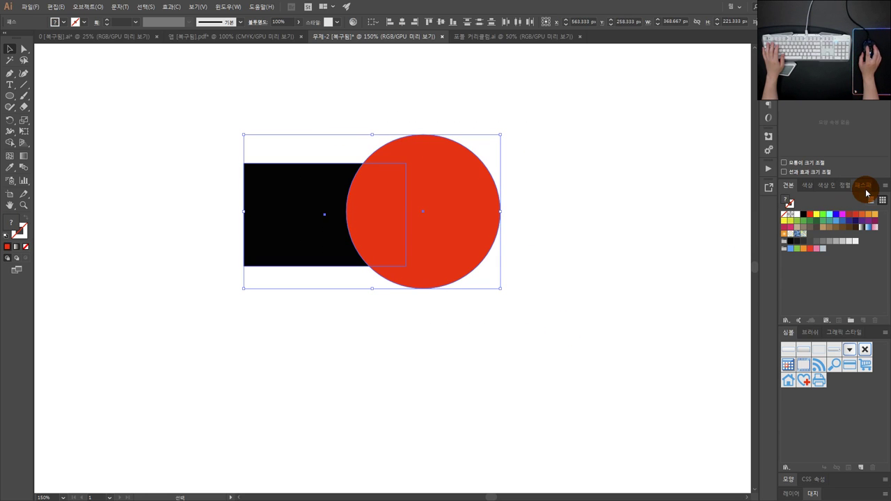
{"action": "left_click", "coordinate": [863, 185]}
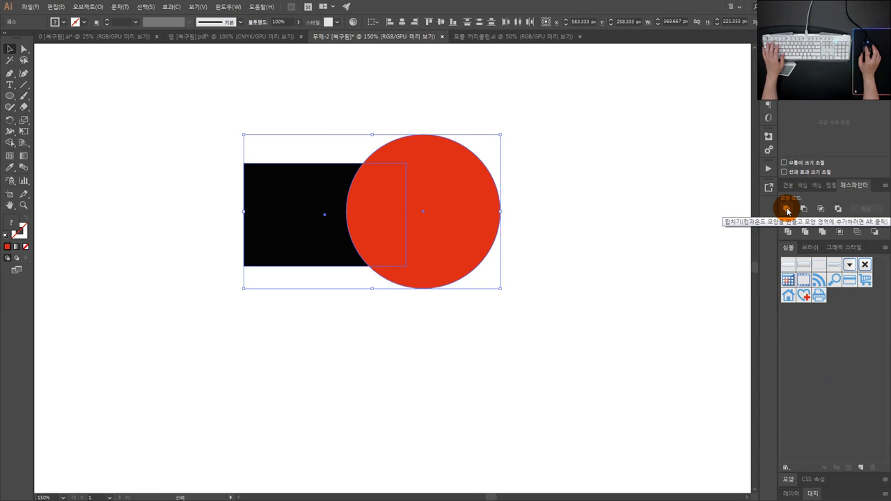
{"action": "left_click", "coordinate": [787, 210]}
{"action": "left_click", "coordinate": [587, 197]}
{"action": "left_click_drag", "start_coordinate": [418, 204], "coordinate": [420, 198]}
{"action": "key", "text": "a"}
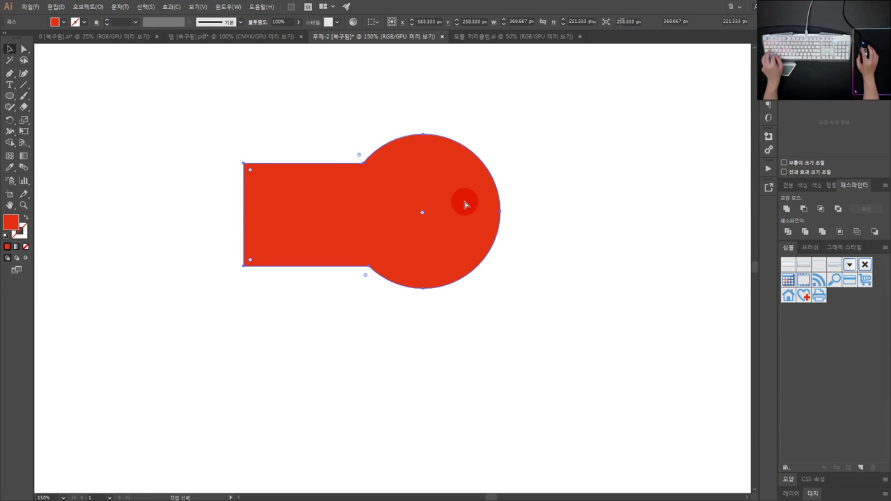
- Undo the unite to restore the separate rectangle and circle, and deselect everything
{"action": "key", "text": "ctrl+z"}
{"action": "key", "text": "v"}
{"action": "left_click", "coordinate": [539, 212]}
- Cut the red circle out of the black rectangle with Pathfinder's Minus Front, and undo the cut
{"action": "left_click_drag", "start_coordinate": [549, 310], "coordinate": [295, 127]}
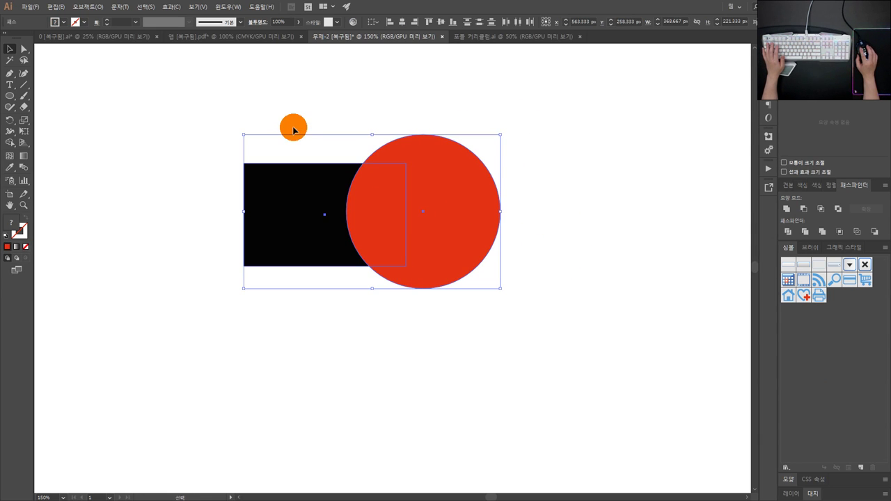
{"action": "left_click", "coordinate": [803, 209]}
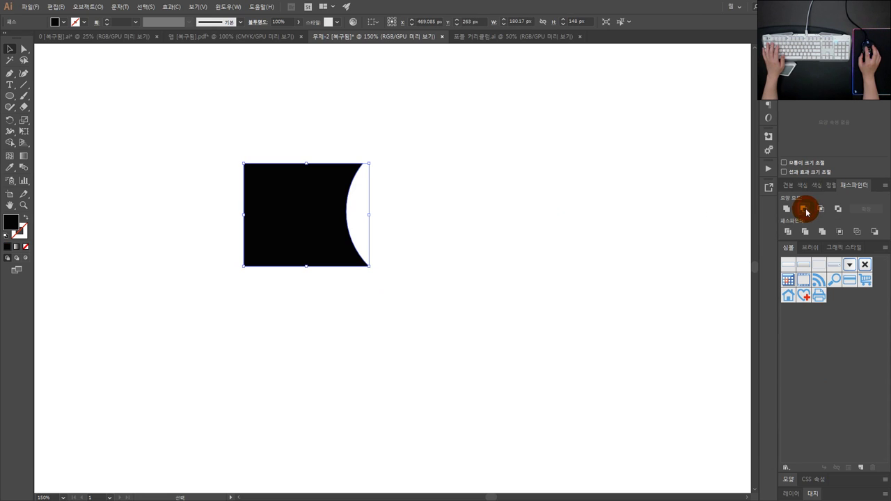
{"action": "key", "text": "ctrl+z"}
{"action": "left_click", "coordinate": [554, 187]}
{"action": "left_click", "coordinate": [382, 164]}
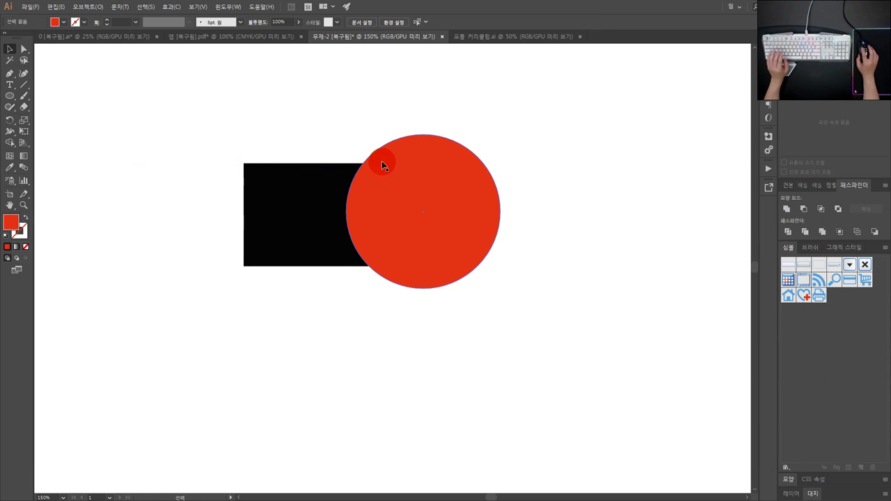
{"action": "left_click", "coordinate": [409, 173]}
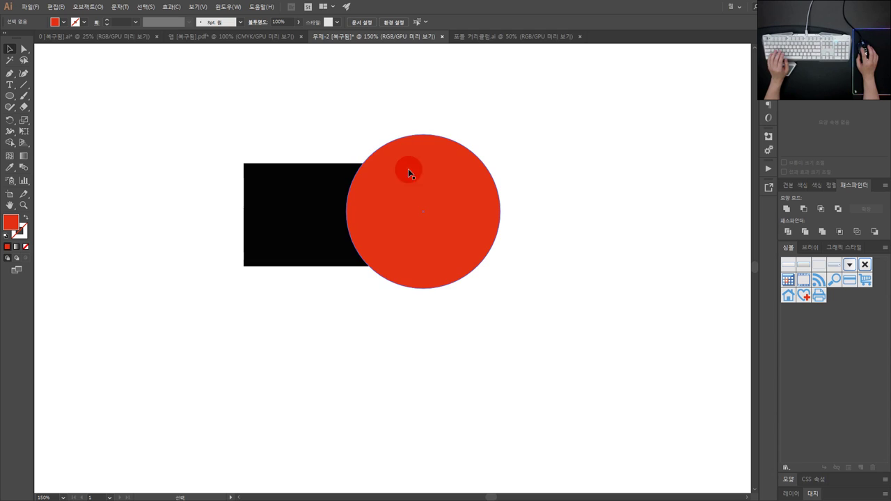
- Apply Minus Front to the rectangle and circle once more, and undo it to restore both shapes
{"action": "left_click_drag", "start_coordinate": [533, 308], "coordinate": [235, 125]}
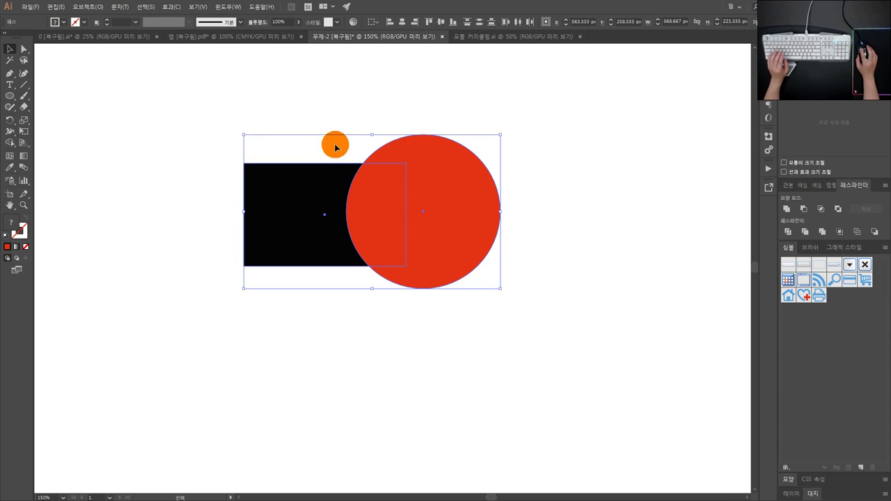
{"action": "left_click", "coordinate": [806, 210]}
{"action": "left_click", "coordinate": [459, 174]}
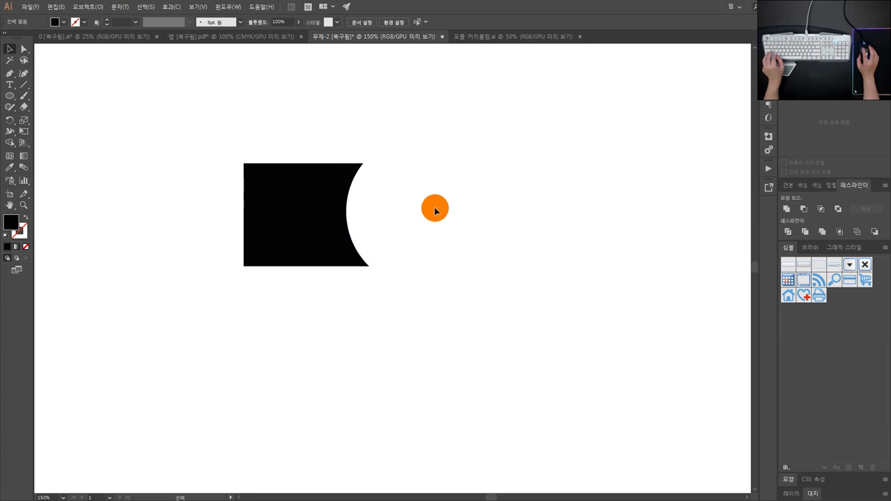
{"action": "key", "text": "ctrl+z"}
{"action": "left_click", "coordinate": [330, 308]}
- Bring the black rectangle forward so it lies in front of the red circle
{"action": "right_click", "coordinate": [310, 213]}
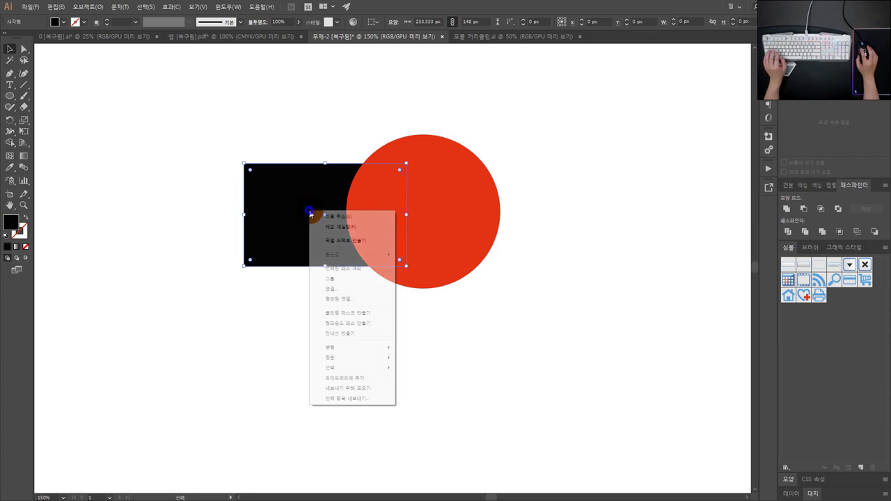
{"action": "mouse_move", "coordinate": [372, 356]}
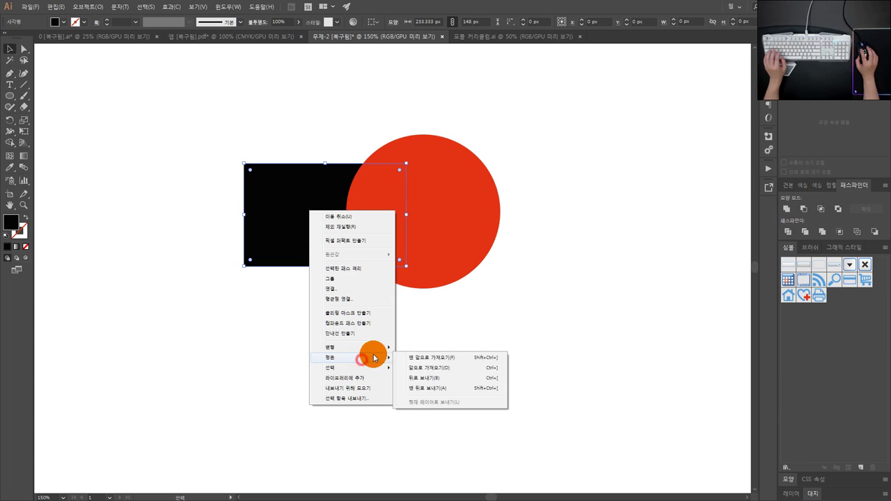
{"action": "left_click", "coordinate": [426, 370]}
{"action": "left_click", "coordinate": [447, 339]}
- Subtract the front rectangle from the red circle with Minus Front, and undo the subtraction
{"action": "left_click_drag", "start_coordinate": [510, 340], "coordinate": [323, 132]}
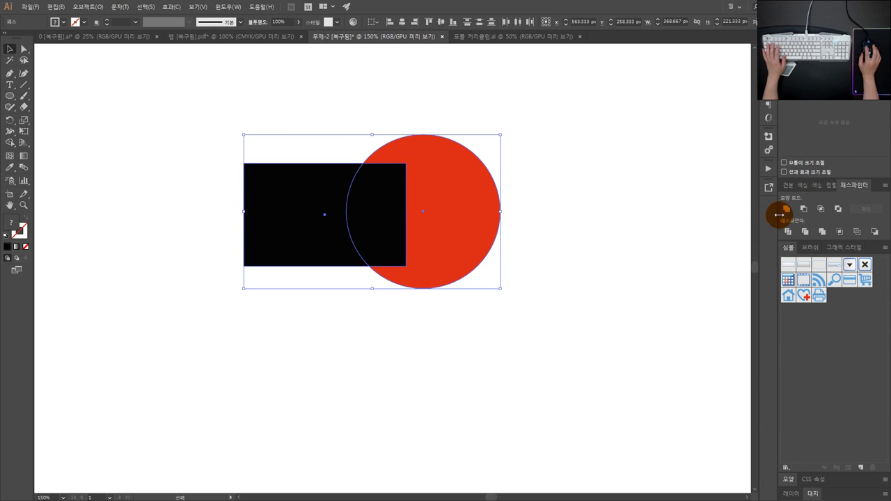
{"action": "left_click", "coordinate": [804, 208]}
{"action": "left_click", "coordinate": [602, 214]}
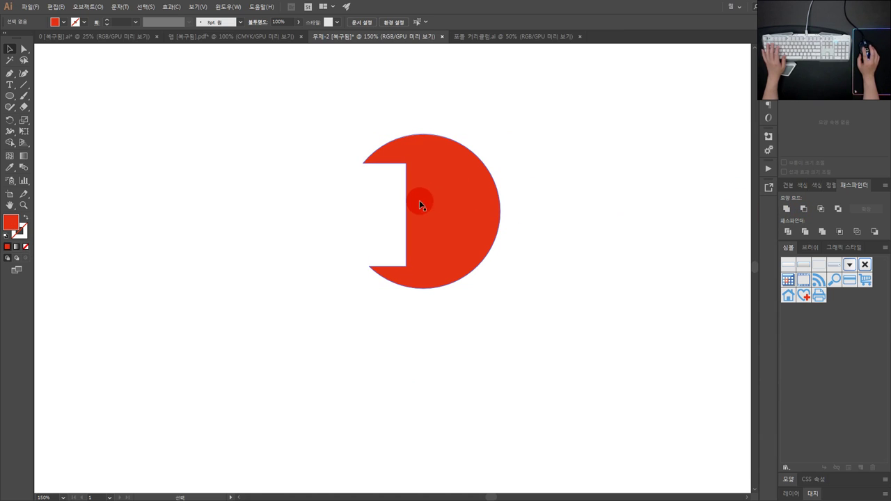
{"action": "key", "text": "ctrl+z"}
{"action": "left_click", "coordinate": [515, 220]}
- Place a copy of the red circle on empty space to the right of the original pair
{"action": "scroll", "coordinate": [526, 224], "scroll_direction": "down", "scroll_amount": 1}
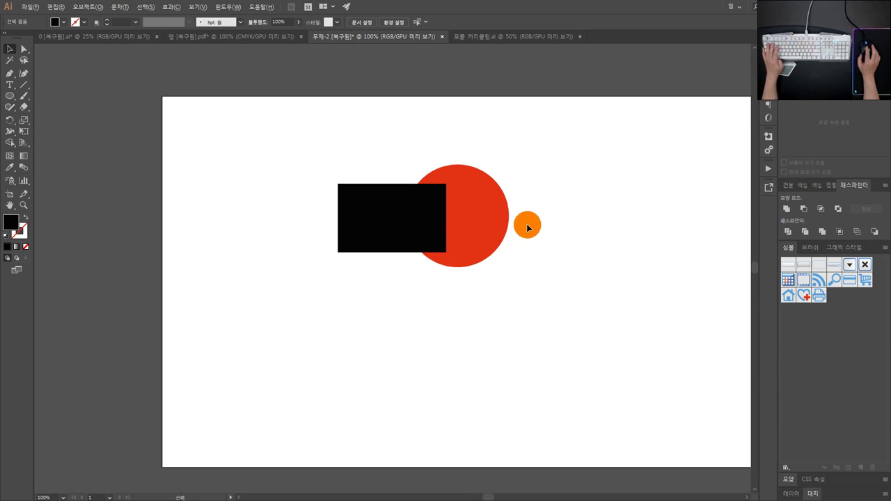
{"action": "left_click_drag", "start_coordinate": [517, 224], "coordinate": [396, 197]}
{"action": "left_click", "coordinate": [446, 207]}
{"action": "left_click_drag", "start_coordinate": [342, 183], "coordinate": [521, 126]}
{"action": "left_click_drag", "start_coordinate": [604, 185], "coordinate": [565, 203]}
- Duplicate the copied circle horizontally to the right so the two overlap, and fill the new one with yellow
{"action": "left_click_drag", "start_coordinate": [484, 159], "coordinate": [538, 258]}
{"action": "left_click", "coordinate": [787, 186]}
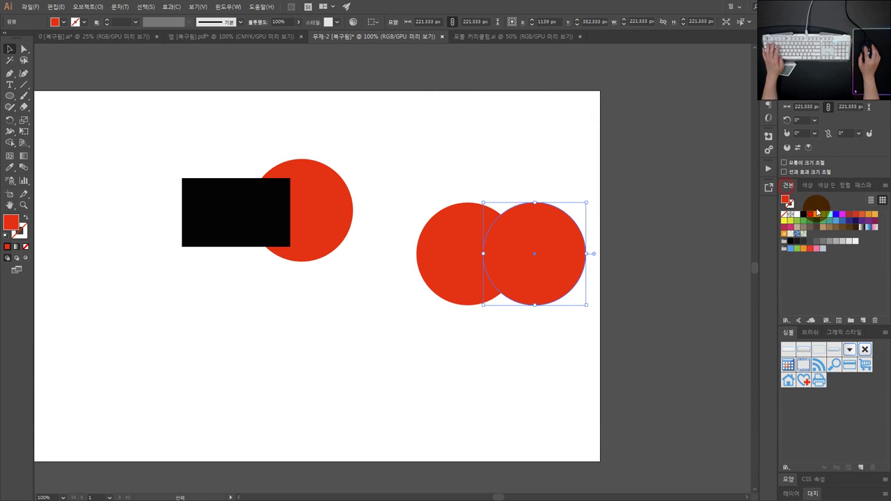
{"action": "left_click", "coordinate": [804, 218]}
- Send the yellow circle to the back, behind the overlapping red circle
{"action": "scroll", "coordinate": [620, 233], "scroll_direction": "up", "scroll_amount": 1}
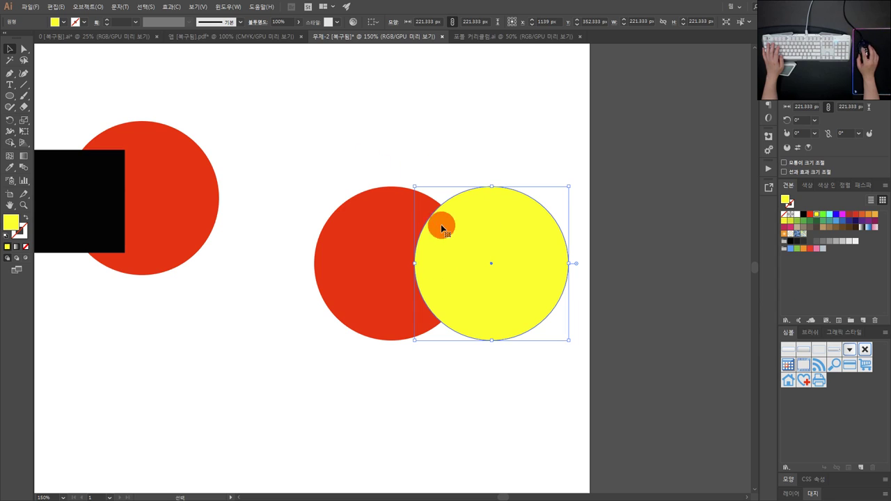
{"action": "right_click", "coordinate": [497, 226]}
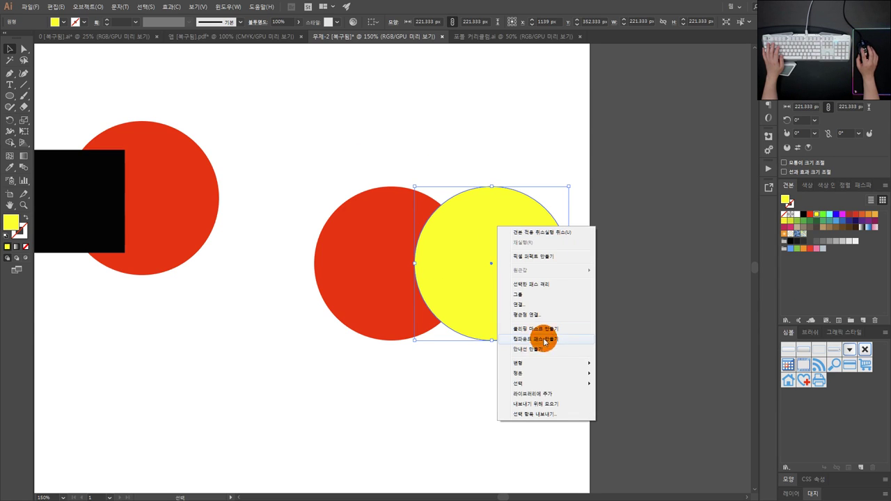
{"action": "mouse_move", "coordinate": [544, 371]}
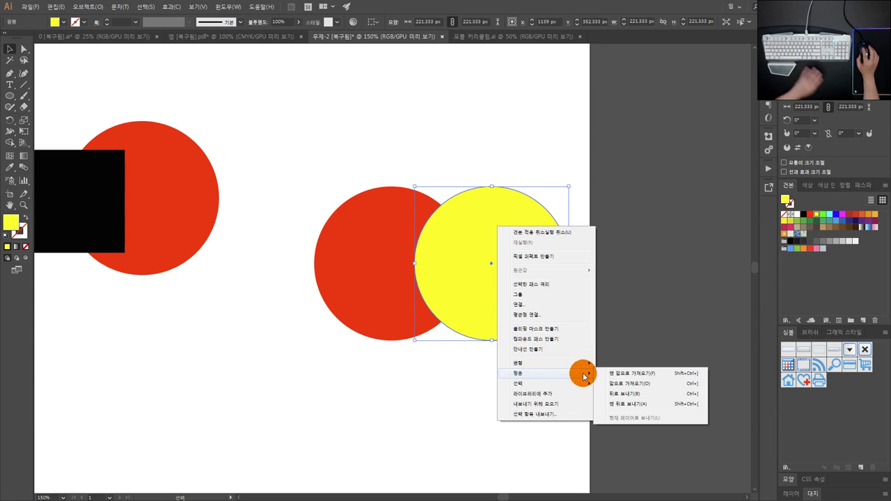
{"action": "left_click", "coordinate": [620, 406]}
{"action": "left_click", "coordinate": [589, 402]}
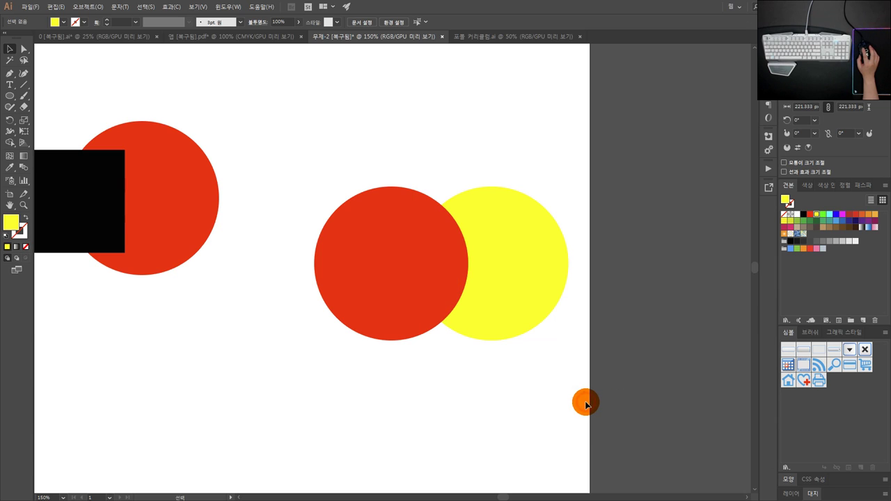
- Bring the yellow circle to the front, above the overlapping red circle
{"action": "right_click", "coordinate": [527, 312]}
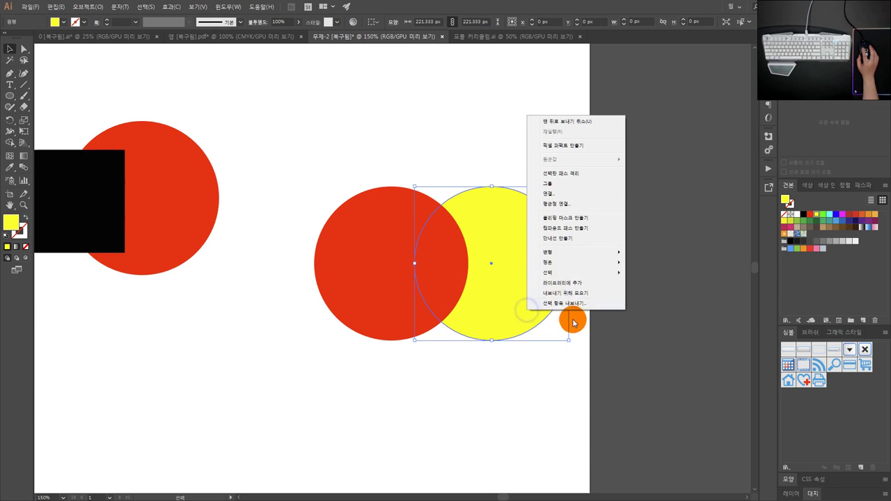
{"action": "left_click", "coordinate": [564, 260]}
{"action": "left_click", "coordinate": [646, 266]}
{"action": "left_click", "coordinate": [301, 179]}
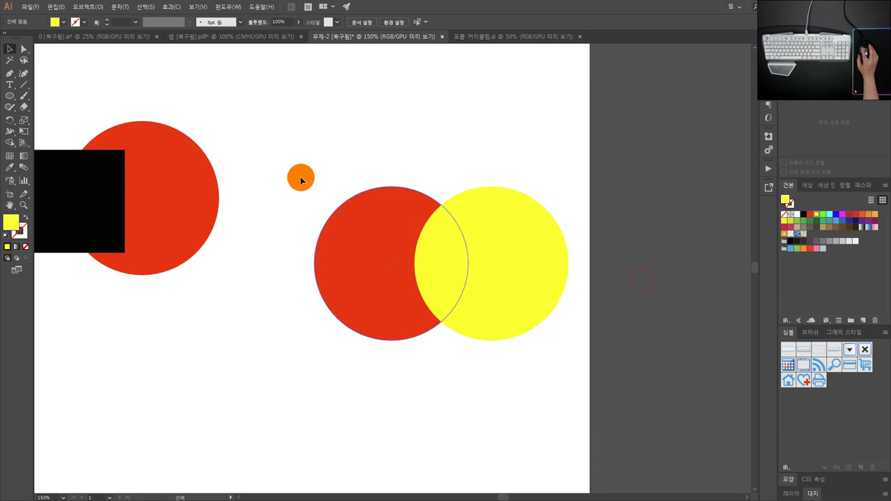
- Look through the other open documents for an example of stacked artwork
{"action": "left_click", "coordinate": [471, 216]}
{"action": "left_click", "coordinate": [407, 194]}
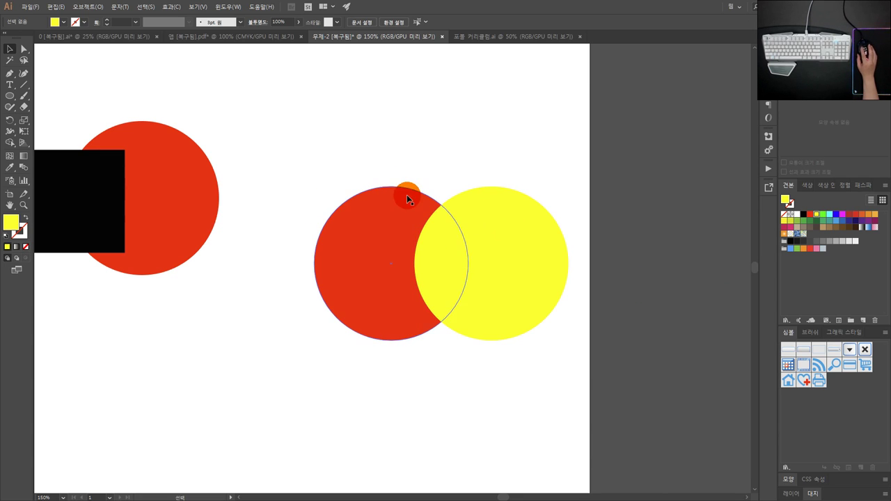
{"action": "left_click", "coordinate": [292, 95]}
{"action": "left_click", "coordinate": [258, 39]}
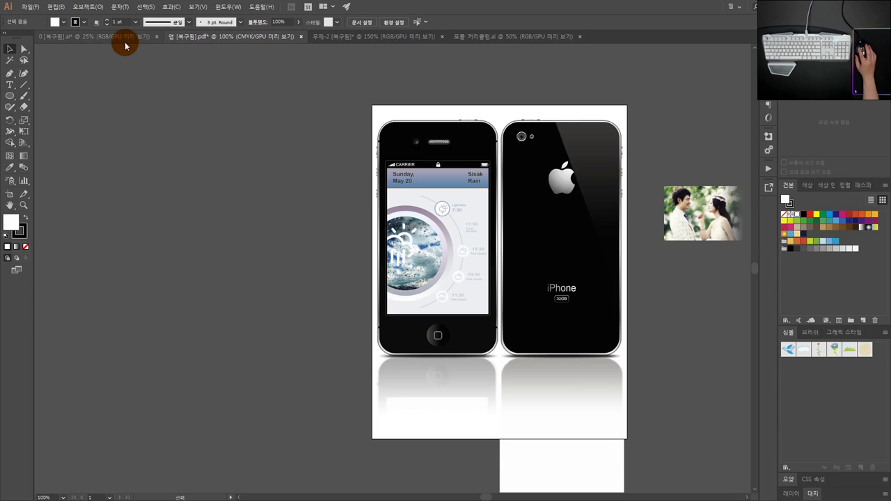
{"action": "left_click", "coordinate": [106, 39]}
{"action": "left_click", "coordinate": [348, 36]}
{"action": "left_click", "coordinate": [474, 36]}
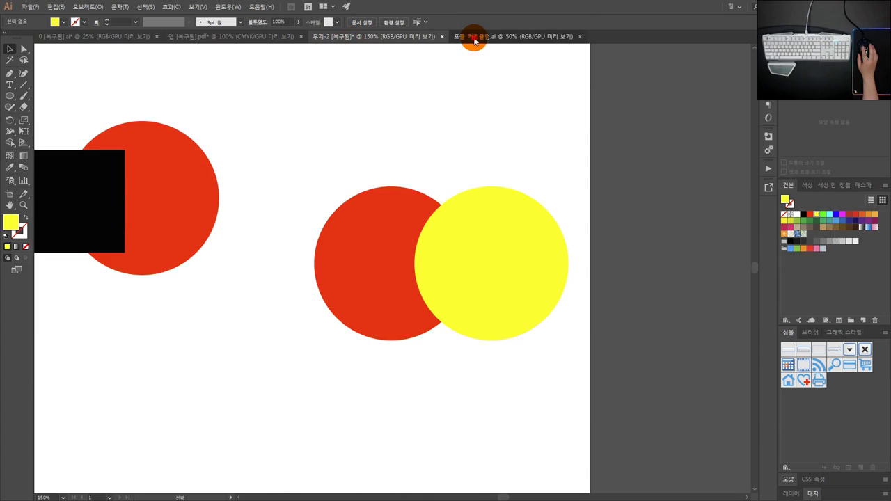
{"action": "left_click", "coordinate": [359, 37]}
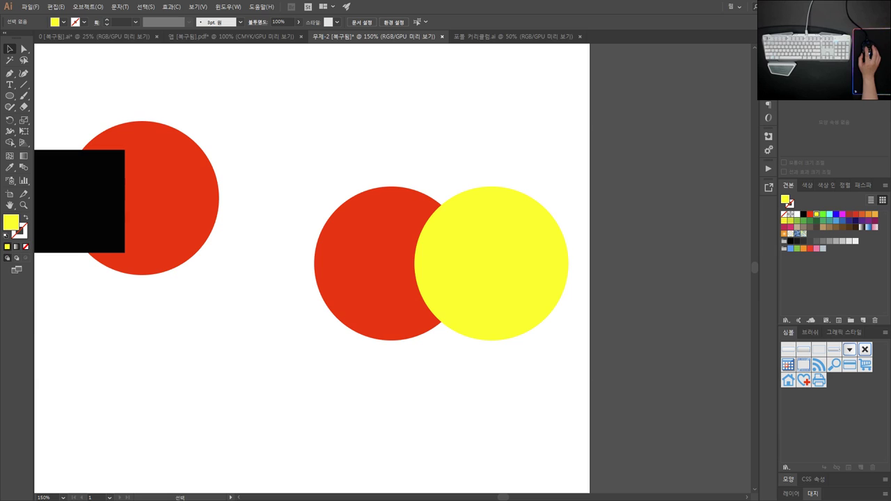
- Open 유용한강좌1.ai and duplicate the Inventor Chamfer thumbnail artwork onto the next empty artboard to its right
{"action": "key", "text": "ctrl+v"}
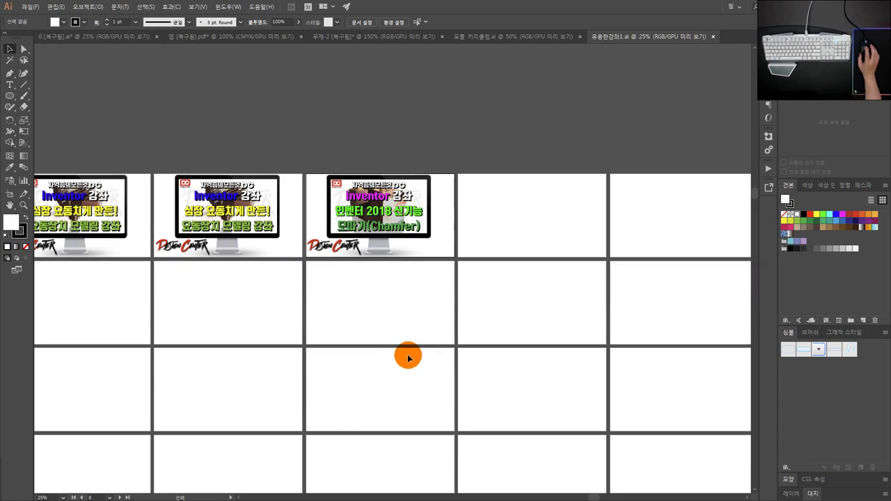
{"action": "scroll", "coordinate": [470, 245], "scroll_direction": "up", "scroll_amount": 1}
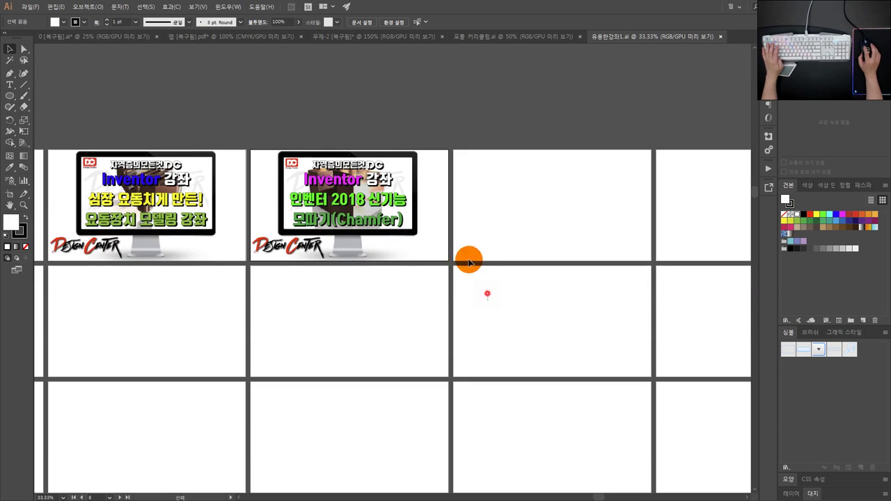
{"action": "left_click", "coordinate": [298, 154]}
{"action": "scroll", "coordinate": [302, 155], "scroll_direction": "up", "scroll_amount": 1}
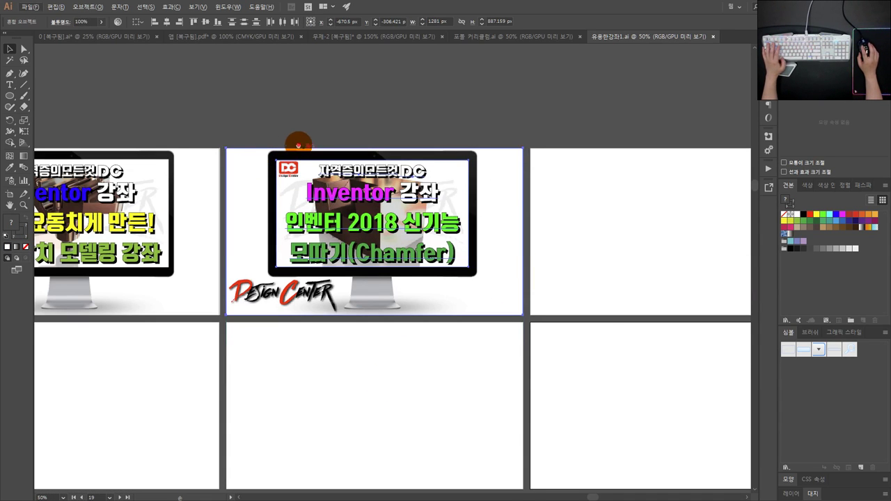
{"action": "left_click_drag", "start_coordinate": [298, 152], "coordinate": [334, 129]}
{"action": "scroll", "coordinate": [453, 135], "scroll_direction": "up", "scroll_amount": 3}
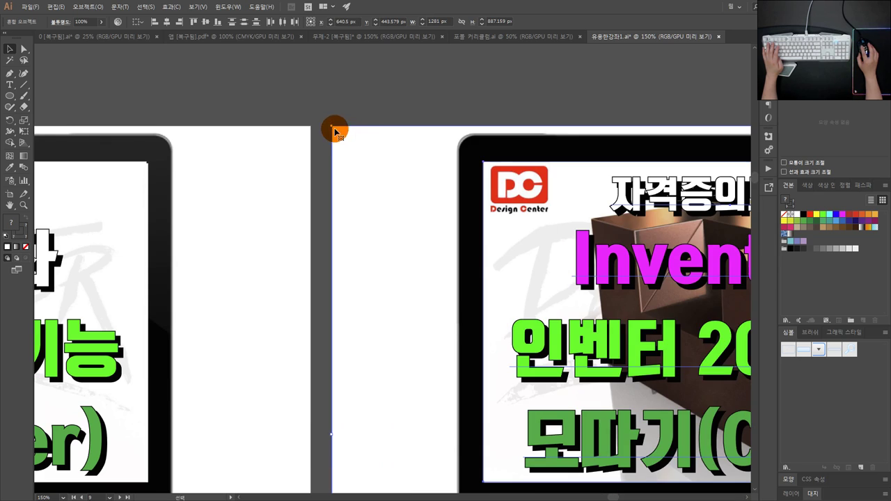
{"action": "scroll", "coordinate": [466, 91], "scroll_direction": "down", "scroll_amount": 2}
{"action": "scroll", "coordinate": [480, 104], "scroll_direction": "right", "scroll_amount": 2}
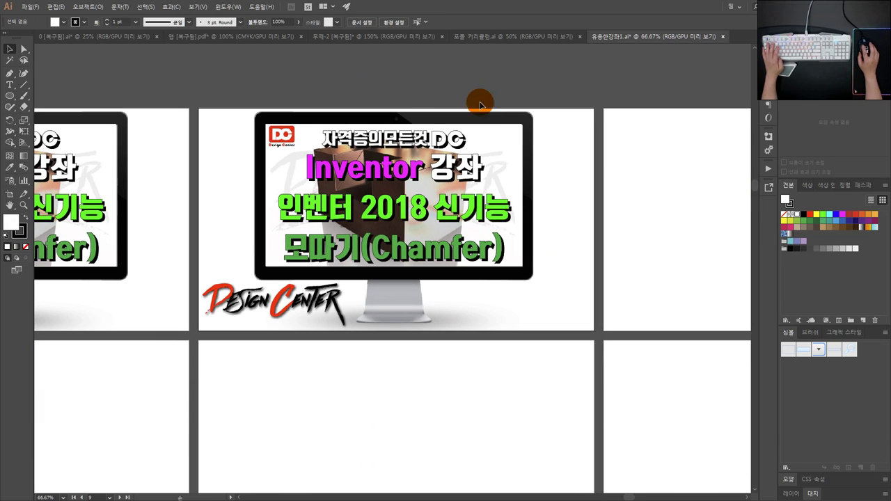
- Replace the background picture inside the copied thumbnail with the engine image 2.jpg
{"action": "left_click", "coordinate": [489, 153]}
{"action": "key", "text": "Delete"}
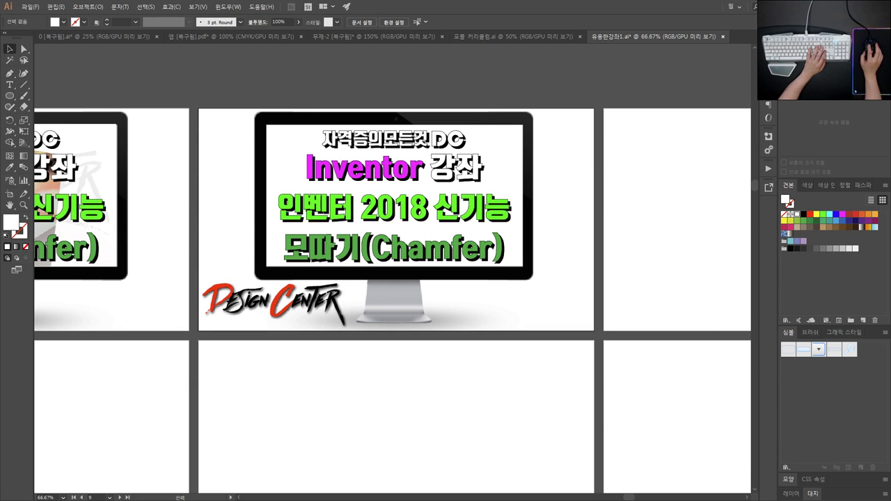
{"action": "left_click_drag", "start_coordinate": [890, 328], "coordinate": [421, 274]}
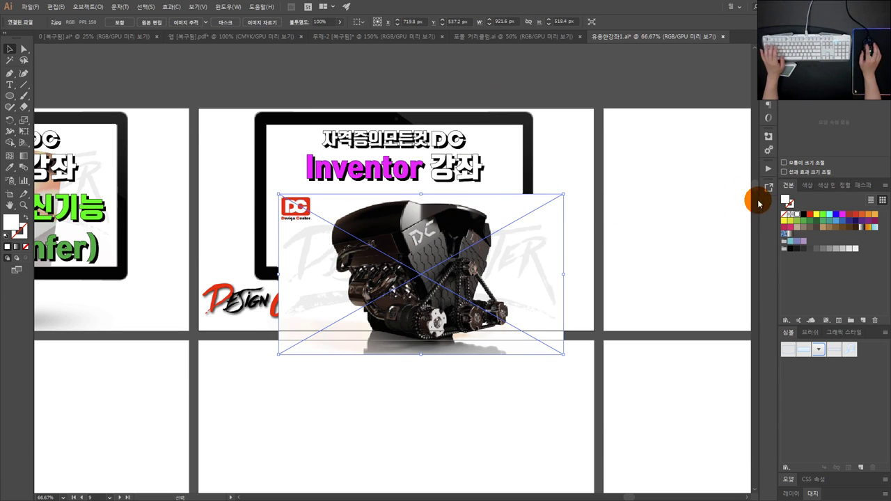
- Move and scale the engine image to fill the monitor's screen area, about 851 × 479 px
{"action": "mouse_move", "coordinate": [375, 207]}
{"action": "left_mouse_down"}
{"action": "mouse_move", "coordinate": [320, 200]}
{"action": "mouse_move", "coordinate": [357, 208]}
{"action": "left_mouse_up"}
{"action": "left_click_drag", "start_coordinate": [548, 282], "coordinate": [527, 270]}
{"action": "left_click", "coordinate": [628, 246]}
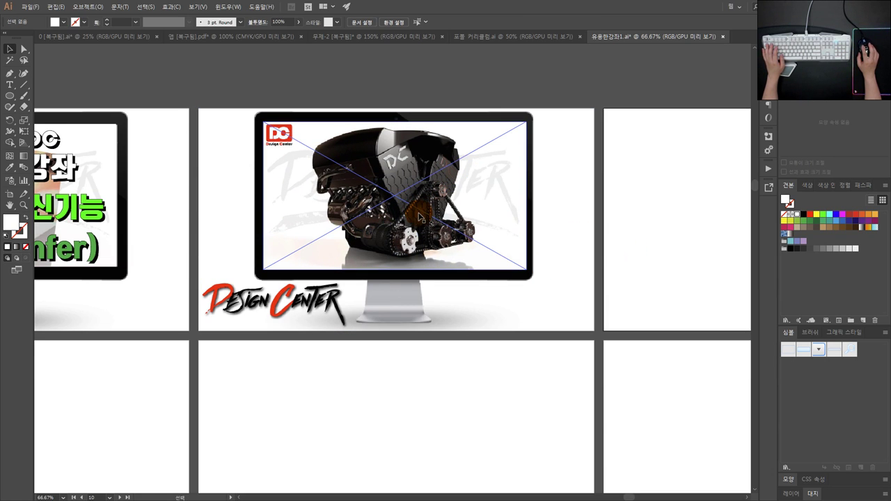
{"action": "left_click", "coordinate": [640, 218]}
{"action": "left_click", "coordinate": [485, 220]}
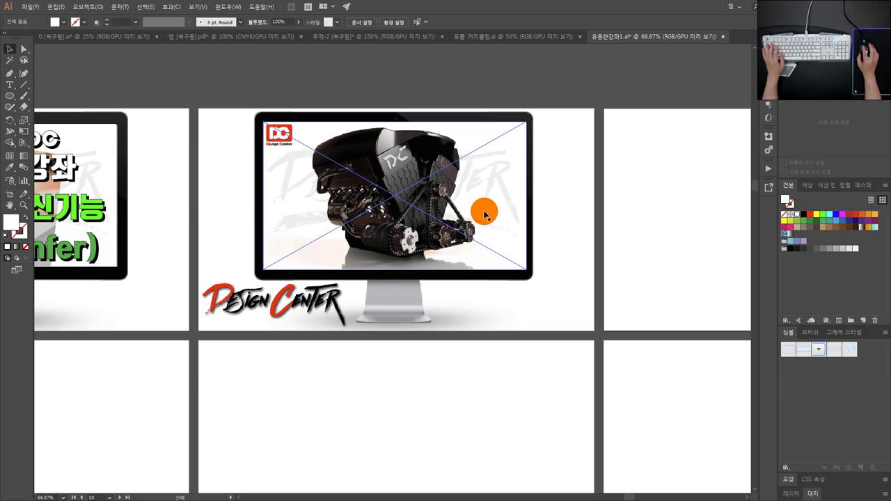
{"action": "left_click", "coordinate": [576, 205]}
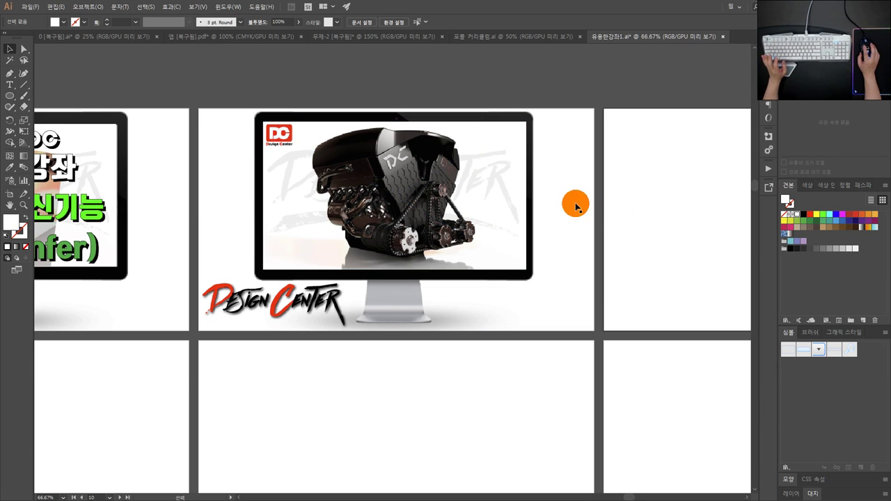
- Try sending only the engine image to the back of the stacking order, and undo that change
{"action": "left_click", "coordinate": [507, 193]}
{"action": "left_click", "coordinate": [493, 196]}
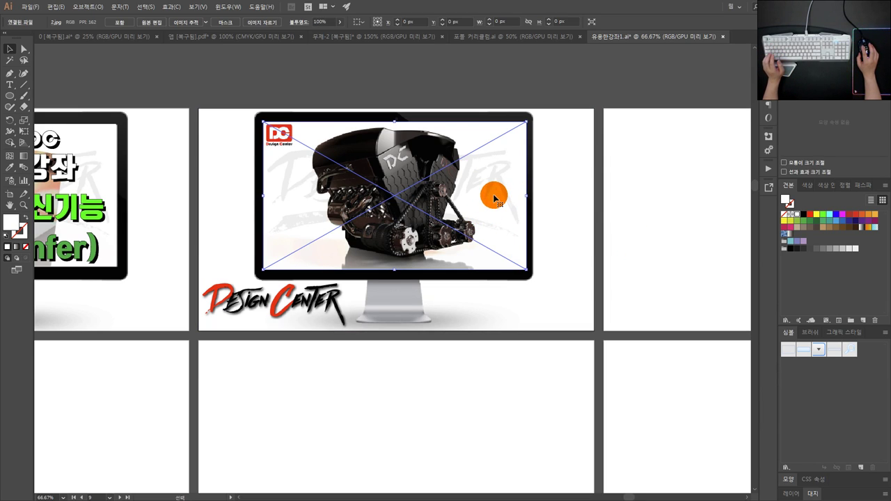
{"action": "right_click", "coordinate": [482, 155]}
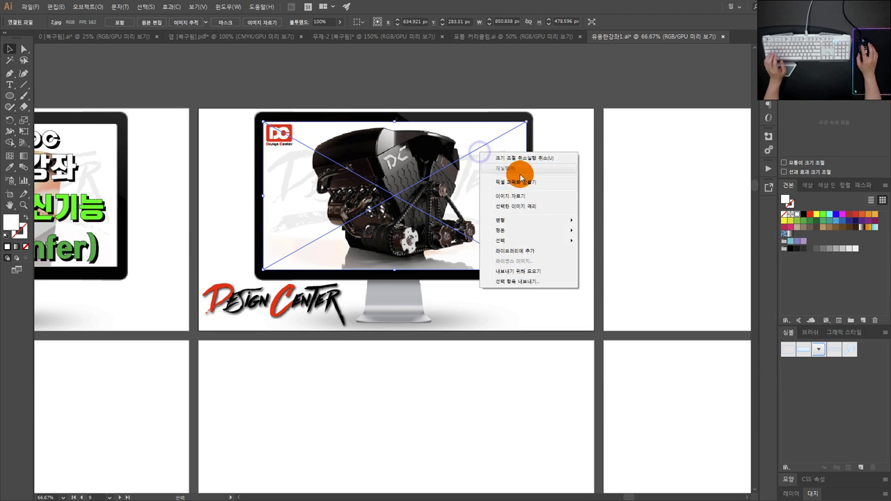
{"action": "mouse_move", "coordinate": [522, 229]}
{"action": "left_click", "coordinate": [600, 260]}
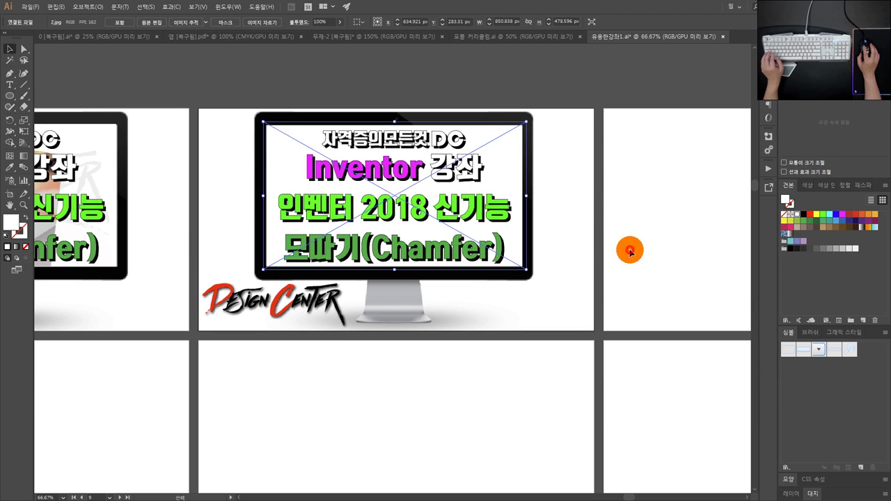
{"action": "left_click", "coordinate": [629, 250]}
{"action": "key", "text": "ctrl+z"}
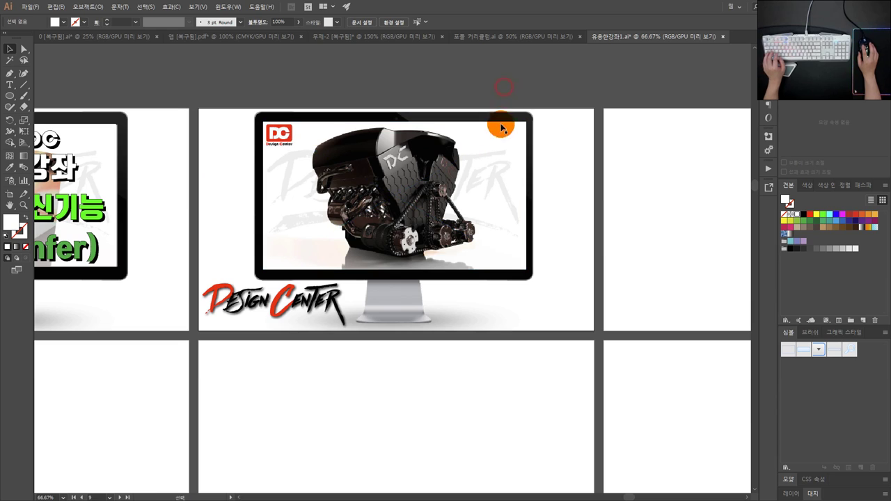
- Send the engine image together with the artboard-sized background artwork to the back, behind the title text
{"action": "left_click", "coordinate": [510, 141]}
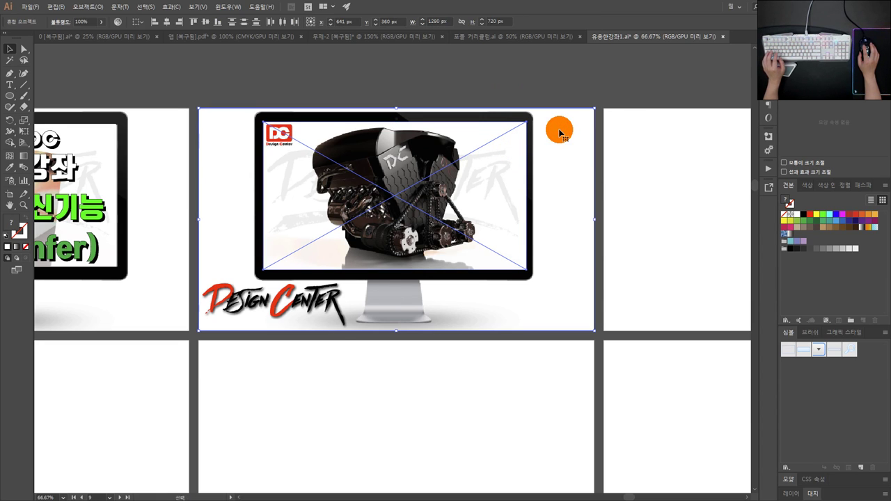
{"action": "left_click", "coordinate": [514, 139]}
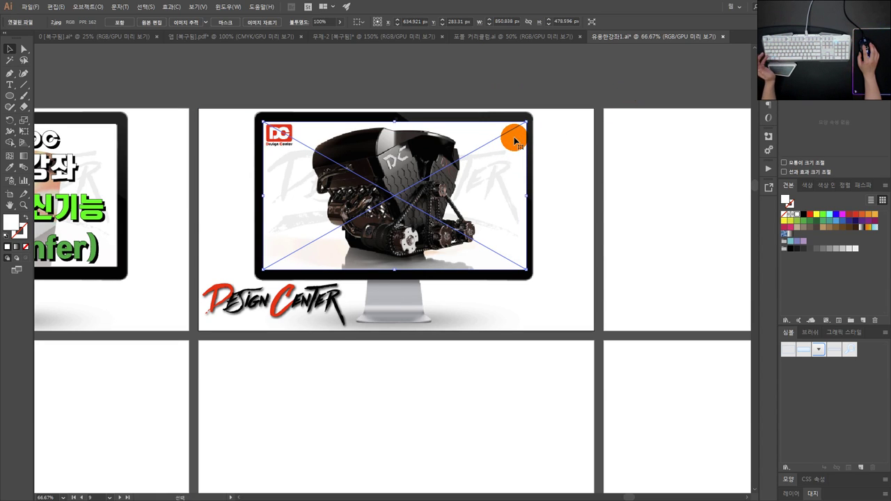
{"action": "left_click", "coordinate": [563, 125]}
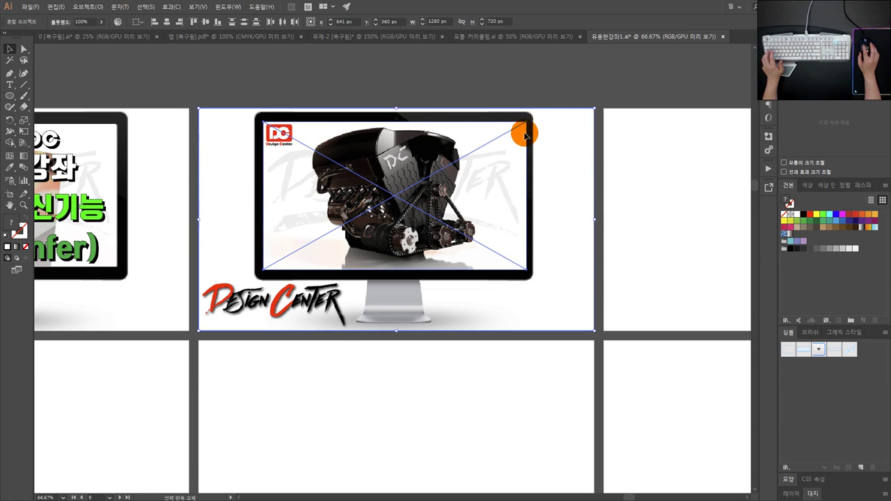
{"action": "right_click", "coordinate": [534, 129]}
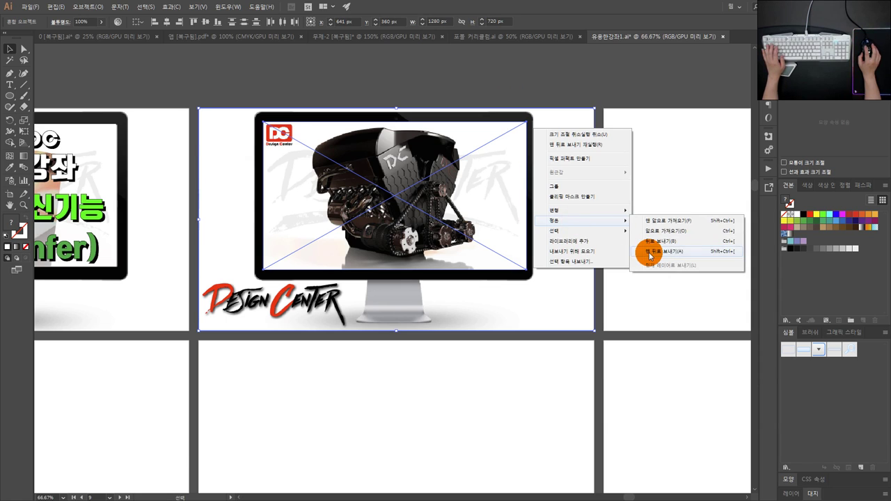
{"action": "left_click", "coordinate": [654, 251]}
{"action": "left_click", "coordinate": [642, 242]}
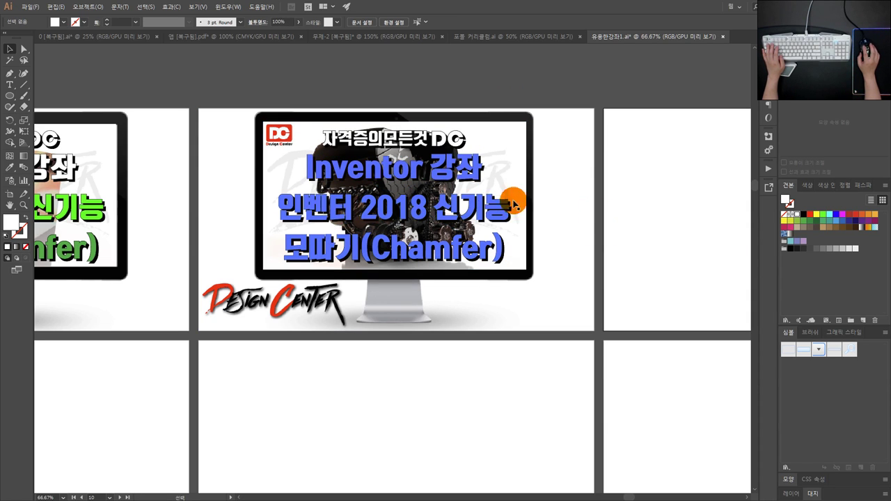
- Switch back to the 무제-2 document containing the overlapping circles and the black rectangle
{"action": "left_click", "coordinate": [479, 39]}
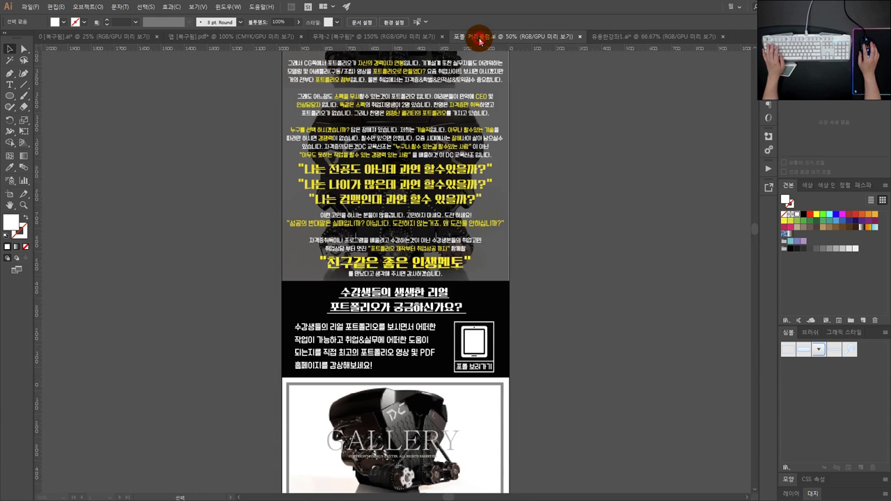
{"action": "left_click", "coordinate": [379, 37]}
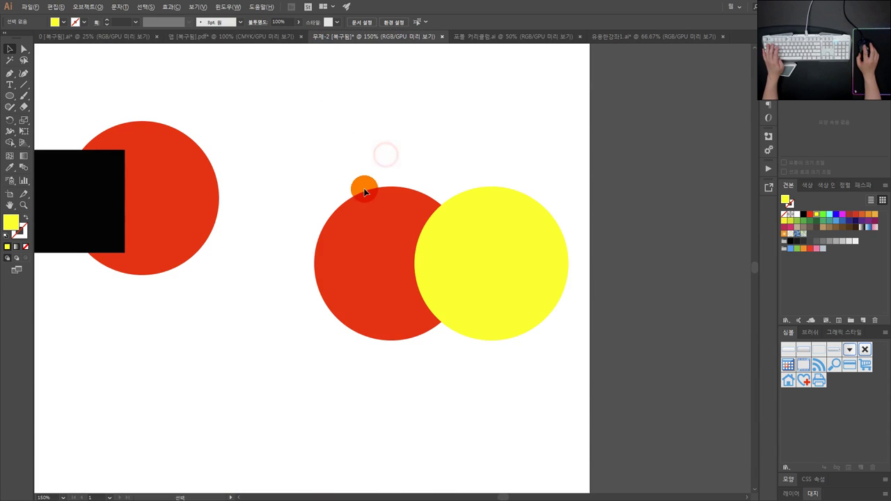
{"action": "scroll", "coordinate": [364, 190], "scroll_direction": "down", "scroll_amount": 1}
{"action": "left_click_drag", "start_coordinate": [311, 172], "coordinate": [389, 169]}
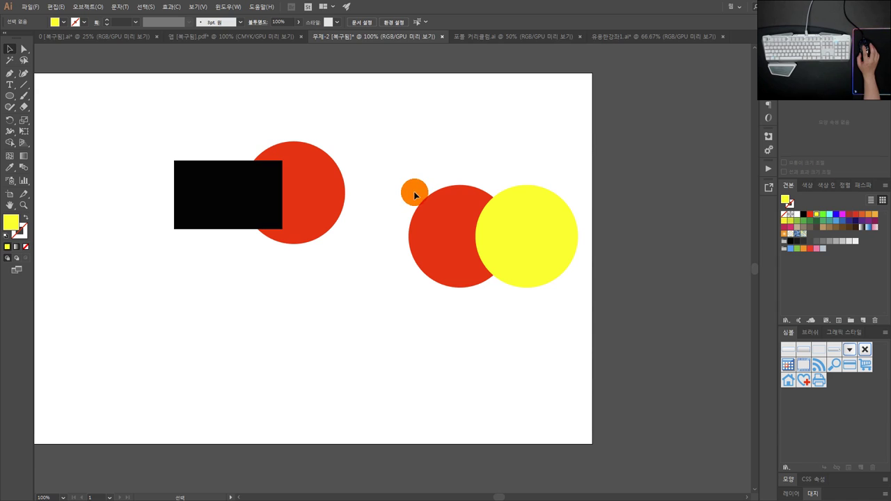
- Unite the overlapping red and yellow circles with Pathfinder, and undo the union
{"action": "left_click_drag", "start_coordinate": [546, 357], "coordinate": [466, 216]}
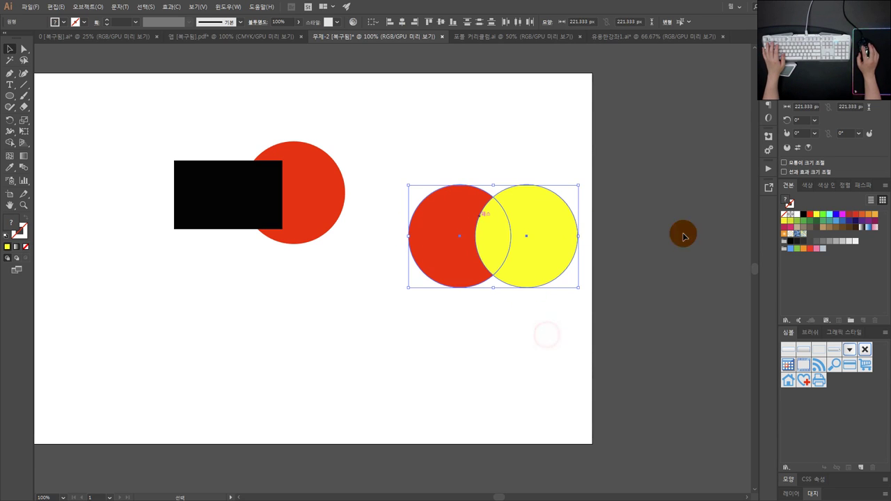
{"action": "left_click", "coordinate": [854, 186]}
{"action": "left_click", "coordinate": [787, 208]}
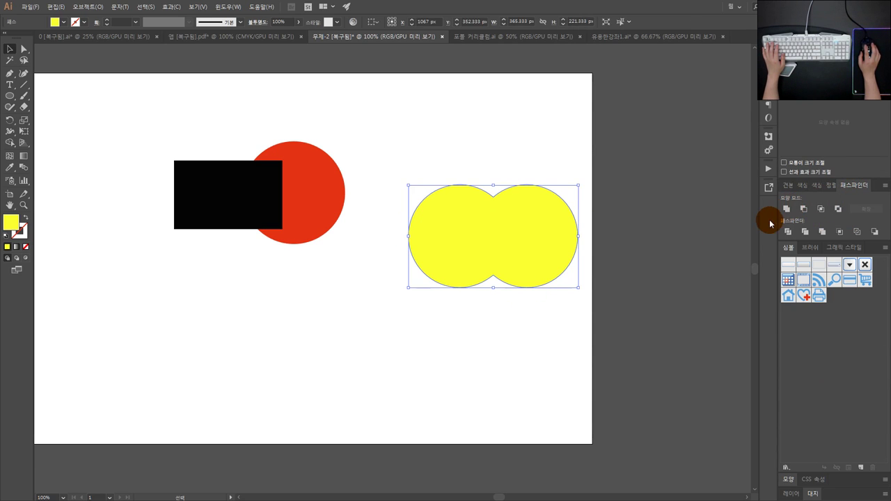
{"action": "key", "text": "ctrl+z"}
- Cut the yellow circle out of the red one with Minus Front, and undo the cut
{"action": "left_click", "coordinate": [800, 212]}
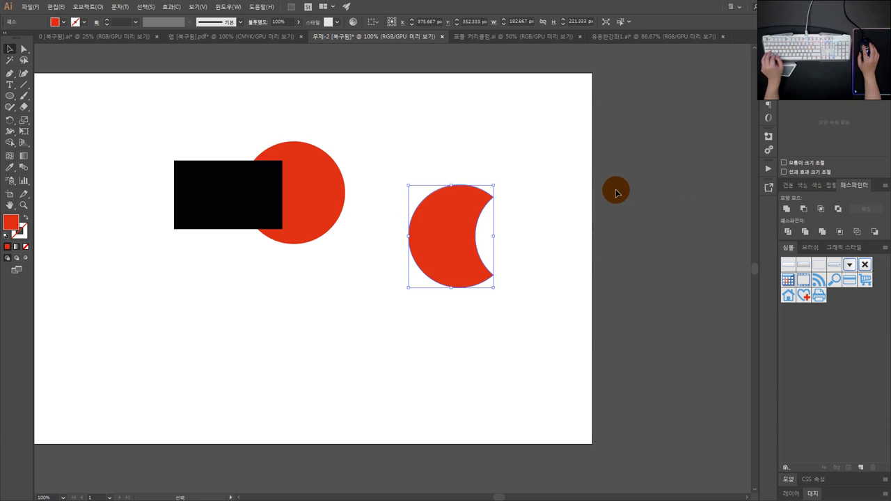
{"action": "key", "text": "ctrl+z"}
{"action": "left_click", "coordinate": [355, 250]}
- Apply Pathfinder's Intersect to the black rectangle and the red circle overlapping it, and undo it
{"action": "left_click_drag", "start_coordinate": [342, 243], "coordinate": [324, 153]}
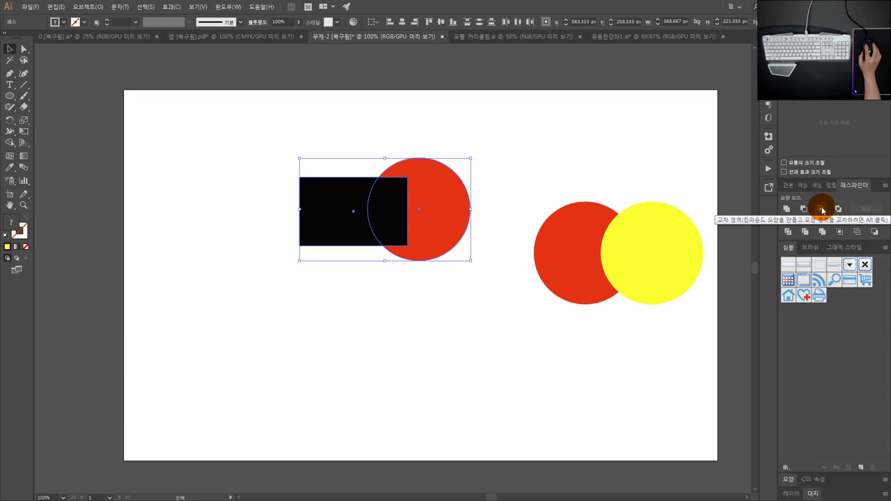
{"action": "left_click", "coordinate": [822, 209]}
{"action": "left_click", "coordinate": [448, 232]}
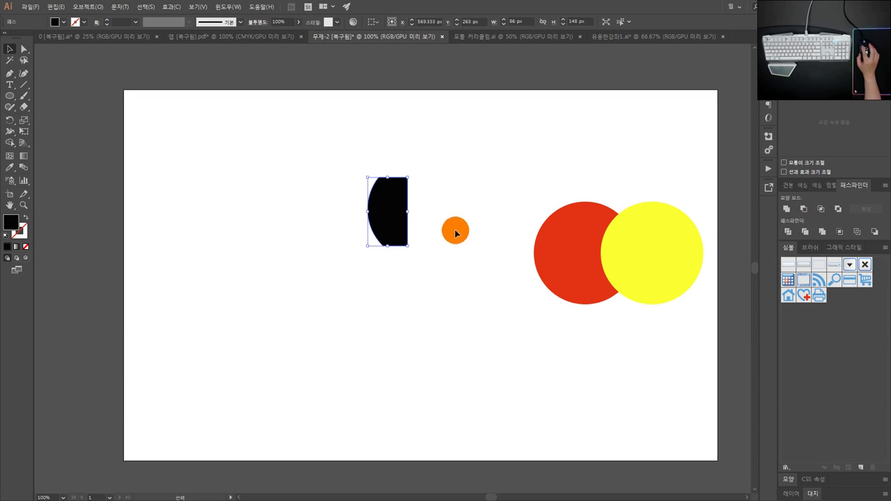
{"action": "left_click", "coordinate": [400, 222]}
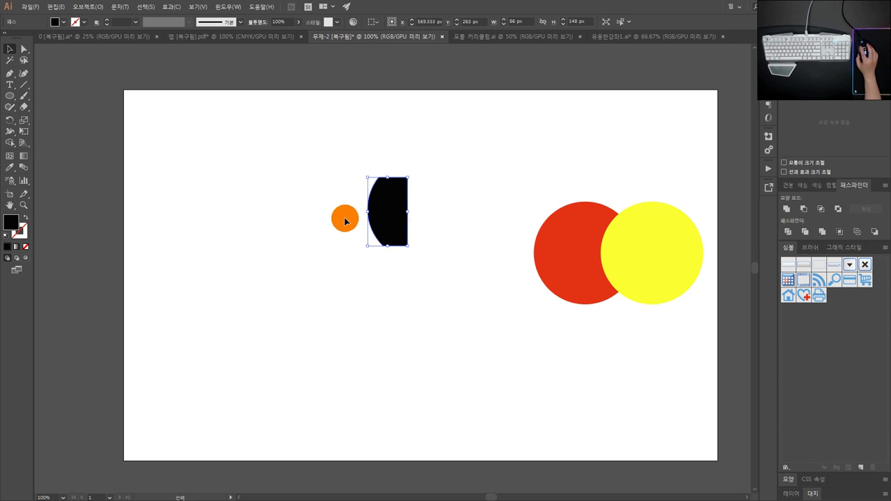
{"action": "key", "text": "ctrl+z"}
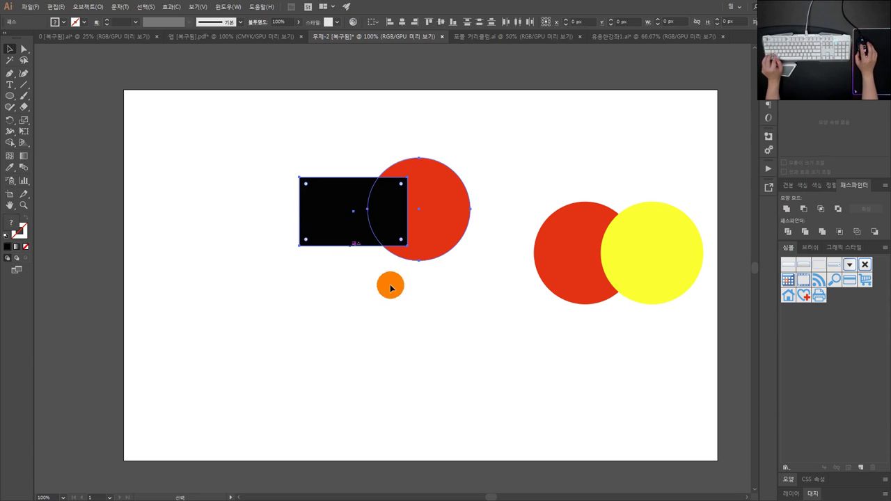
- Apply Pathfinder's Exclude to the black rectangle and the red circle to knock out their overlapping area
{"action": "left_click_drag", "start_coordinate": [434, 296], "coordinate": [285, 123]}
{"action": "scroll", "coordinate": [339, 199], "scroll_direction": "up", "scroll_amount": 1}
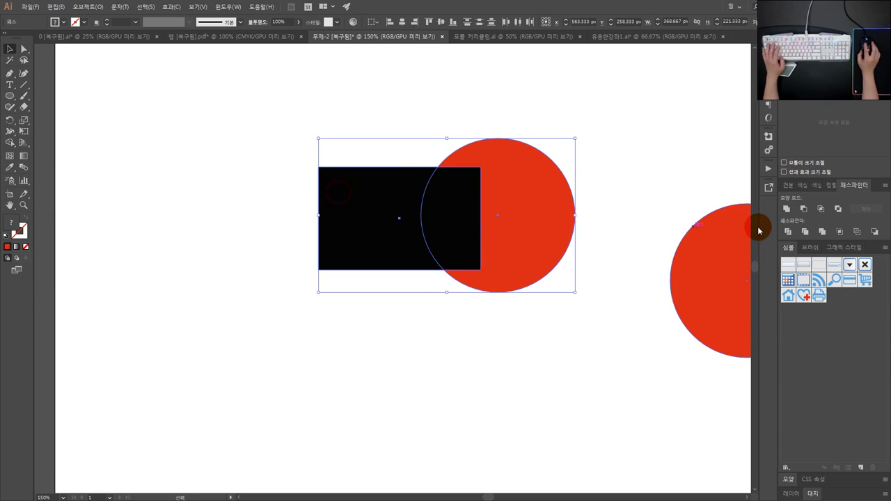
{"action": "left_click", "coordinate": [838, 209]}
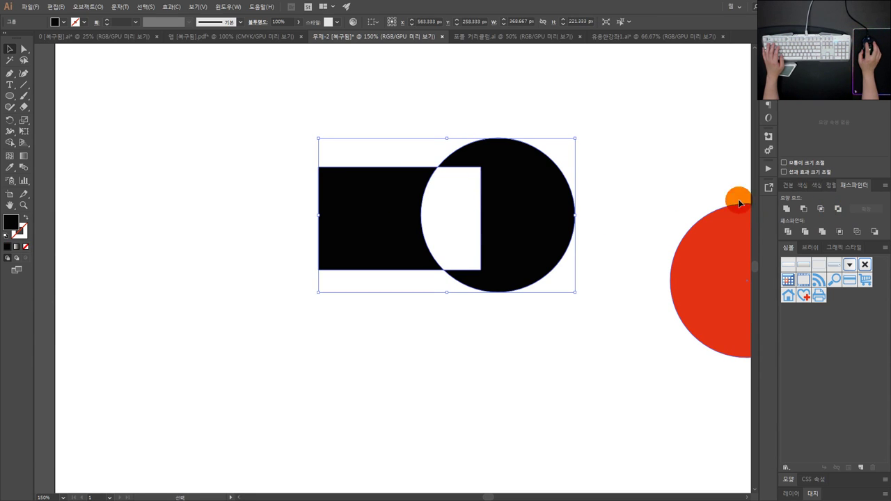
- Move the excluded black rectangle-and-circle shape slightly to the left and ungroup it
{"action": "left_click", "coordinate": [455, 197]}
{"action": "left_click_drag", "start_coordinate": [515, 183], "coordinate": [481, 175]}
{"action": "right_click", "coordinate": [477, 176]}
{"action": "left_click", "coordinate": [592, 173]}
{"action": "right_click", "coordinate": [480, 176]}
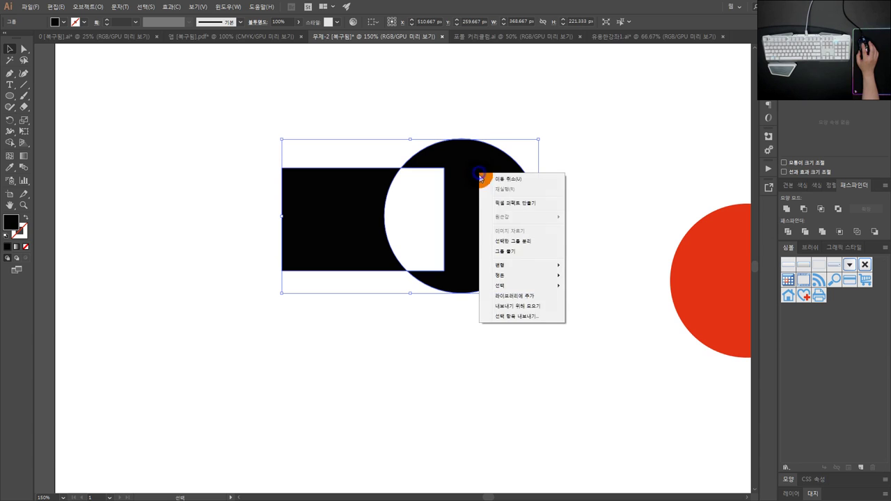
{"action": "left_click", "coordinate": [503, 252]}
{"action": "left_click", "coordinate": [584, 193]}
- Pull the circle piece and the rectangle piece apart, and undo both moves and the ungrouping
{"action": "left_click_drag", "start_coordinate": [491, 205], "coordinate": [555, 192]}
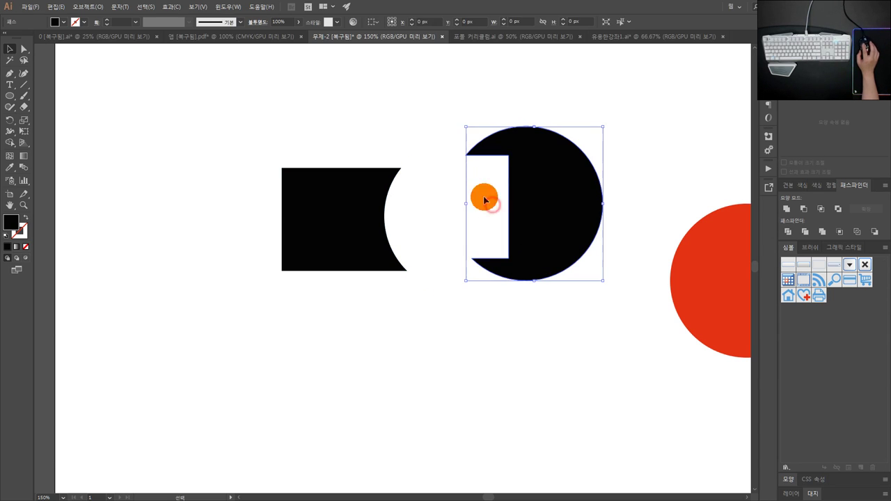
{"action": "left_click", "coordinate": [427, 194]}
{"action": "left_click_drag", "start_coordinate": [341, 194], "coordinate": [255, 173]}
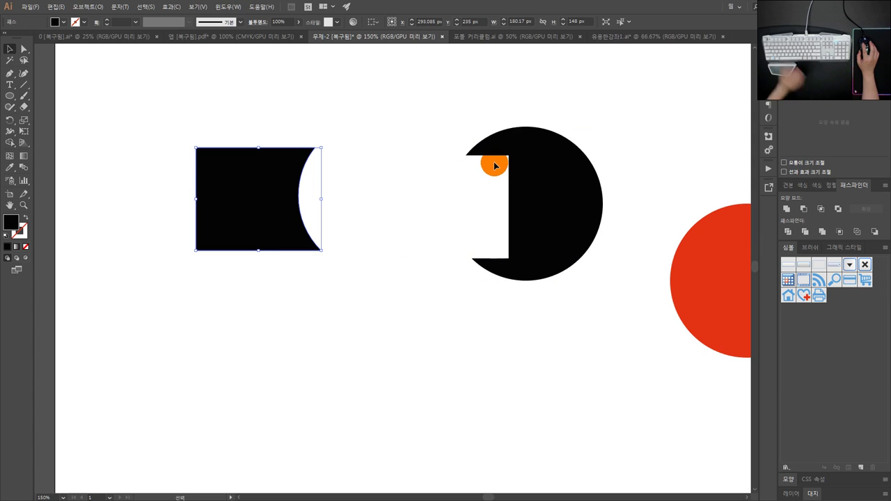
{"action": "key", "text": "ctrl+z"}
{"action": "key", "text": "ctrl+z"}
{"action": "key", "text": "ctrl+z"}
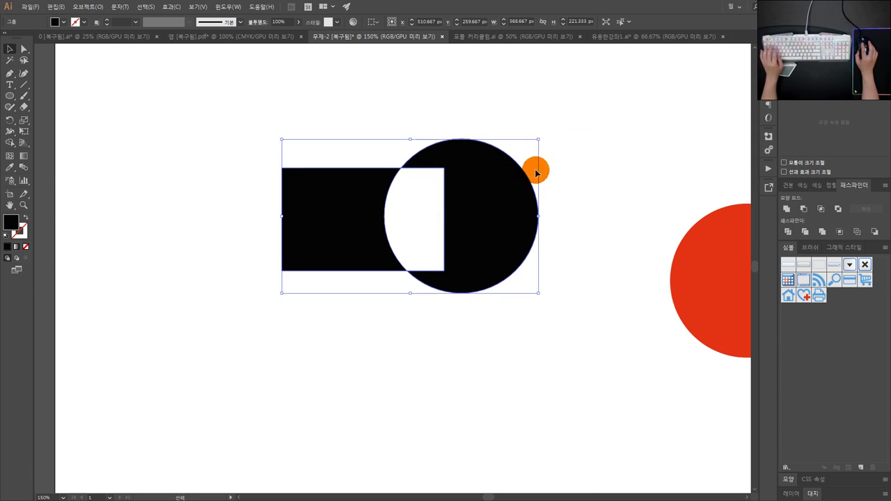
- Apply Pathfinder's Exclude to the overlapping red and yellow circles, and undo it
{"action": "left_click", "coordinate": [599, 162]}
{"action": "scroll", "coordinate": [597, 172], "scroll_direction": "down", "scroll_amount": 1}
{"action": "left_click_drag", "start_coordinate": [636, 167], "coordinate": [405, 164]}
{"action": "left_click_drag", "start_coordinate": [561, 345], "coordinate": [451, 199]}
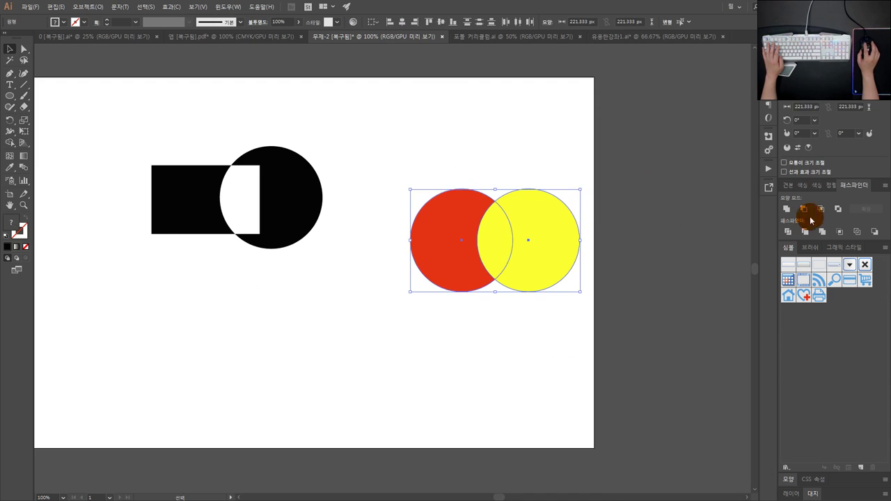
{"action": "left_click", "coordinate": [838, 211]}
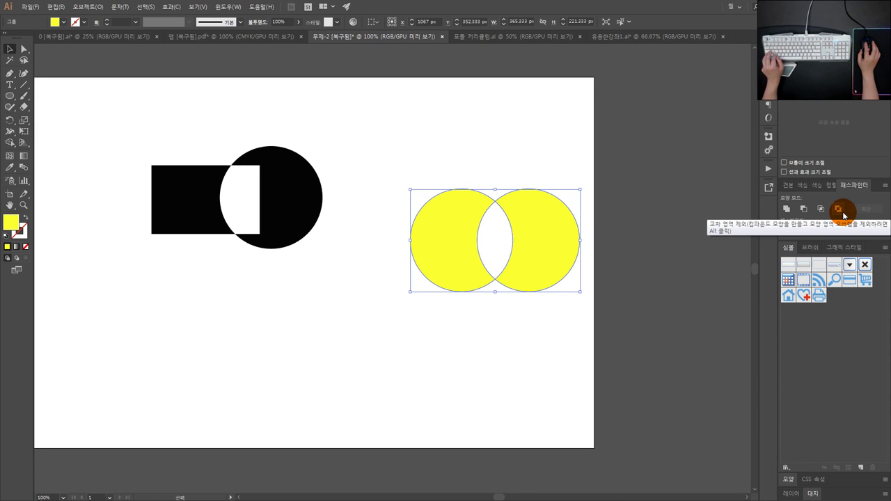
{"action": "key", "text": "ctrl+z"}
{"action": "left_click", "coordinate": [545, 153]}
- In the 앱 [복구됨].pdf document, place a copy of the Light Rain weather icon on the empty canvas beside the phone
{"action": "left_click", "coordinate": [259, 38]}
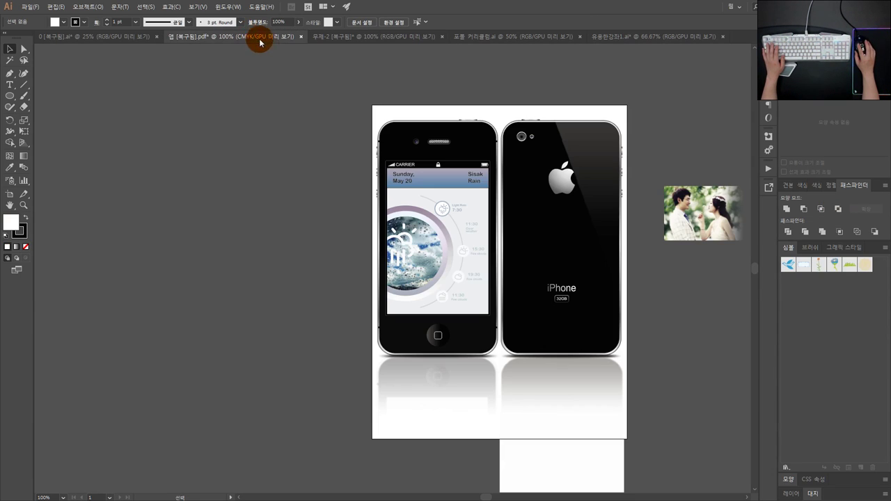
{"action": "scroll", "coordinate": [453, 205], "scroll_direction": "up", "scroll_amount": 4}
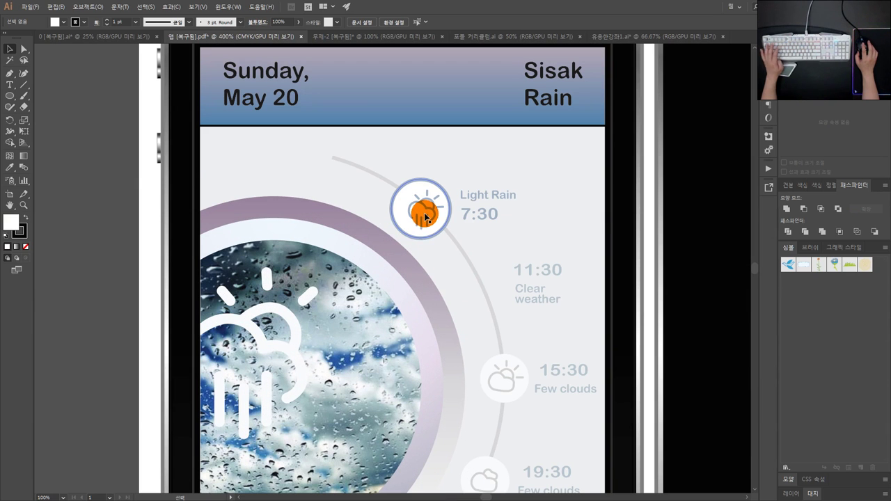
{"action": "scroll", "coordinate": [423, 208], "scroll_direction": "up", "scroll_amount": 2}
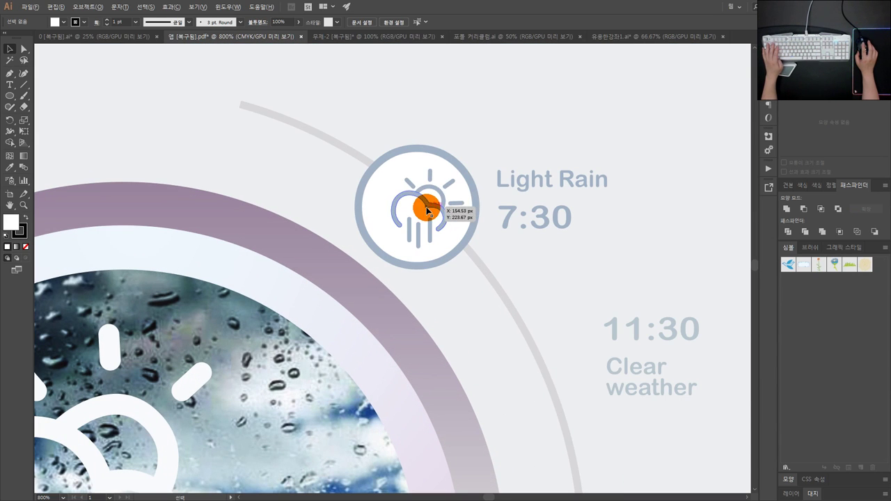
{"action": "left_click", "coordinate": [423, 197]}
{"action": "scroll", "coordinate": [423, 197], "scroll_direction": "down", "scroll_amount": 4}
{"action": "left_click_drag", "start_coordinate": [427, 197], "coordinate": [312, 172]}
{"action": "scroll", "coordinate": [374, 175], "scroll_direction": "up", "scroll_amount": 3}
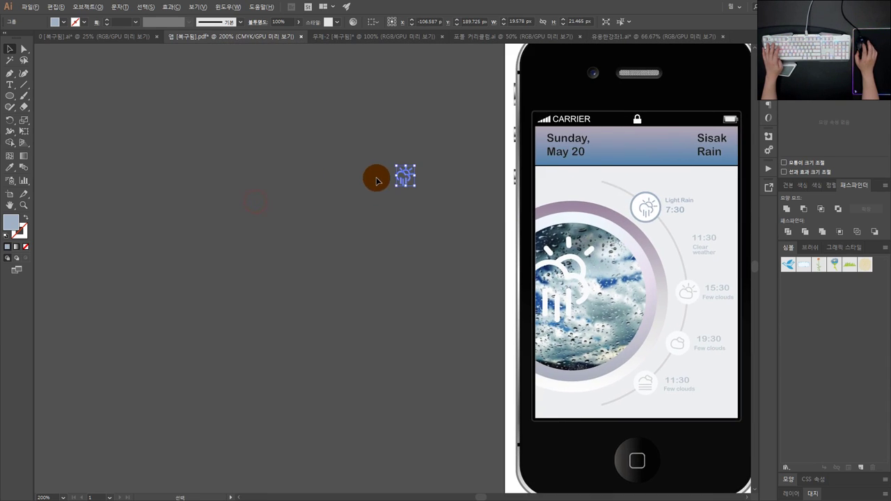
- Examine how the copied weather icon is built from overlapping cloud, sun and rain shapes
{"action": "left_click_drag", "start_coordinate": [570, 180], "coordinate": [471, 203]}
{"action": "scroll", "coordinate": [522, 215], "scroll_direction": "up", "scroll_amount": 1}
{"action": "left_click", "coordinate": [537, 227]}
{"action": "left_click", "coordinate": [348, 204]}
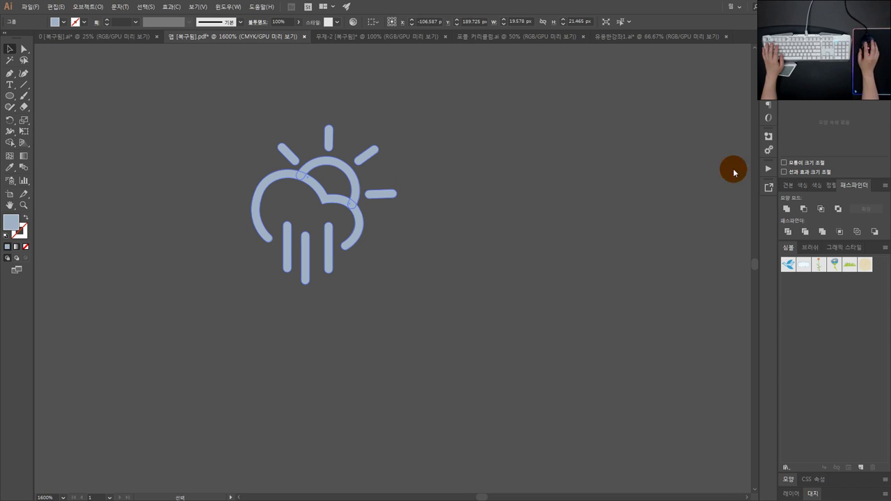
{"action": "left_click", "coordinate": [360, 289]}
{"action": "left_click_drag", "start_coordinate": [376, 276], "coordinate": [411, 279]}
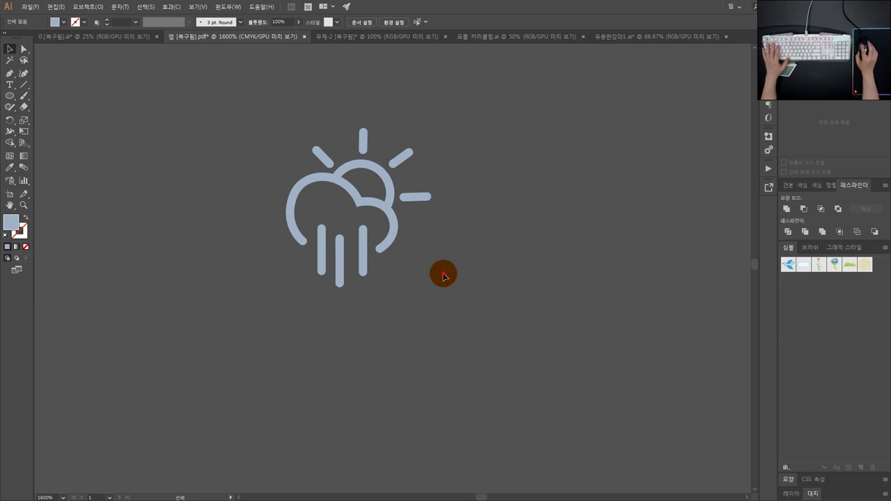
{"action": "left_click", "coordinate": [365, 226]}
{"action": "left_click", "coordinate": [462, 292]}
{"action": "left_click_drag", "start_coordinate": [458, 296], "coordinate": [292, 166]}
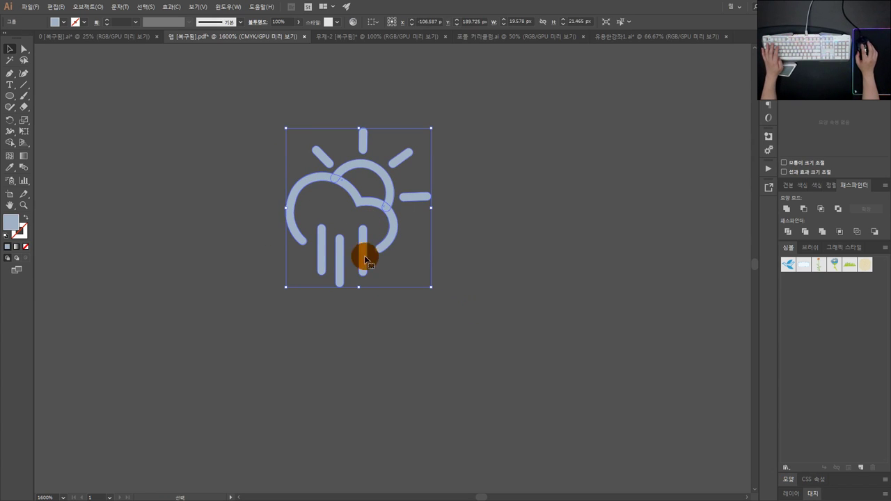
{"action": "left_click", "coordinate": [505, 274]}
{"action": "scroll", "coordinate": [481, 215], "scroll_direction": "down", "scroll_amount": 5, "text": "alt"}
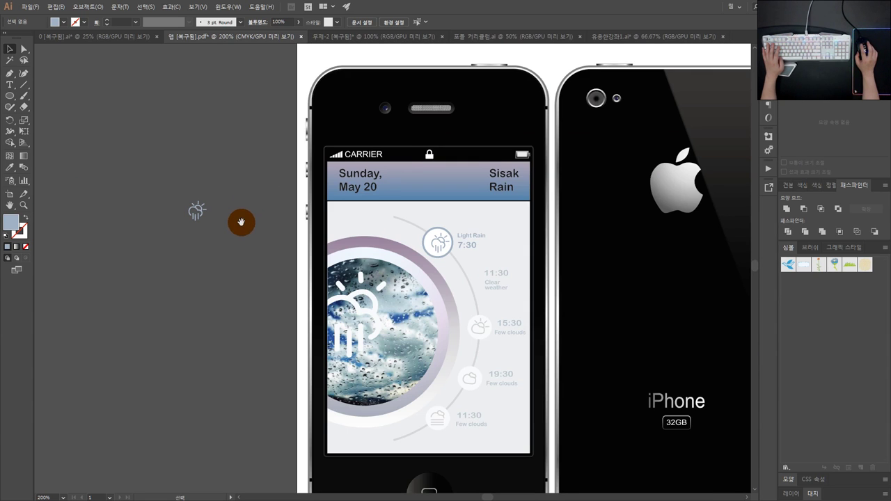
{"action": "scroll", "coordinate": [259, 217], "scroll_direction": "down", "scroll_amount": 1, "text": "alt"}
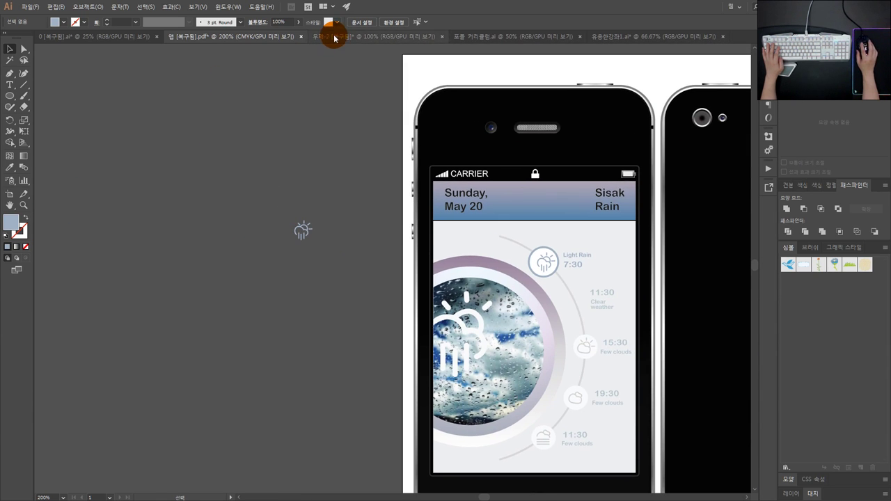
{"action": "left_click", "coordinate": [332, 35]}
{"action": "left_click", "coordinate": [456, 195]}
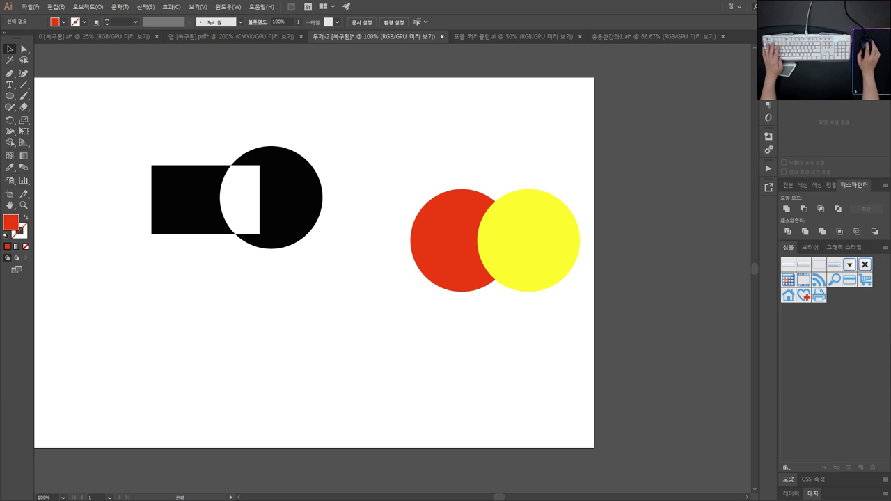
{"action": "left_click", "coordinate": [179, 37]}
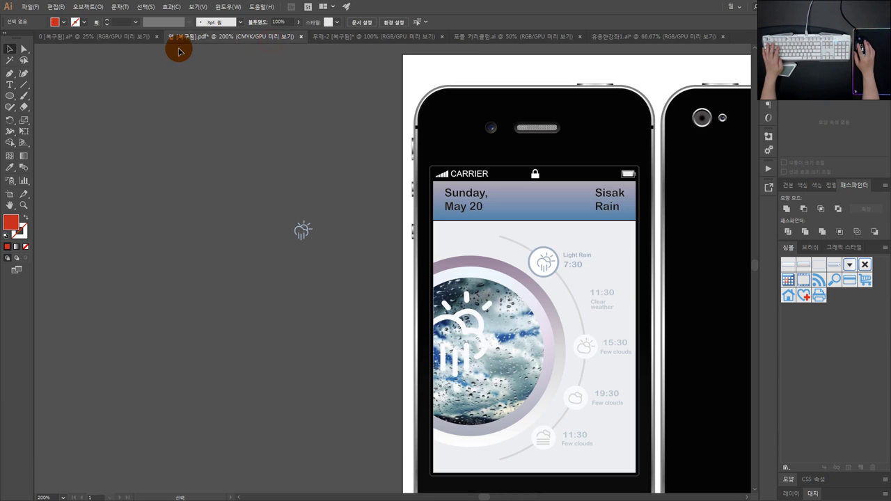
- Copy the monitor icon above SERVICES in the 포폴 커리큘럼.ai document and paste it into the 무제-2 document
{"action": "left_click", "coordinate": [473, 37]}
{"action": "left_click_drag", "start_coordinate": [561, 130], "coordinate": [572, 165]}
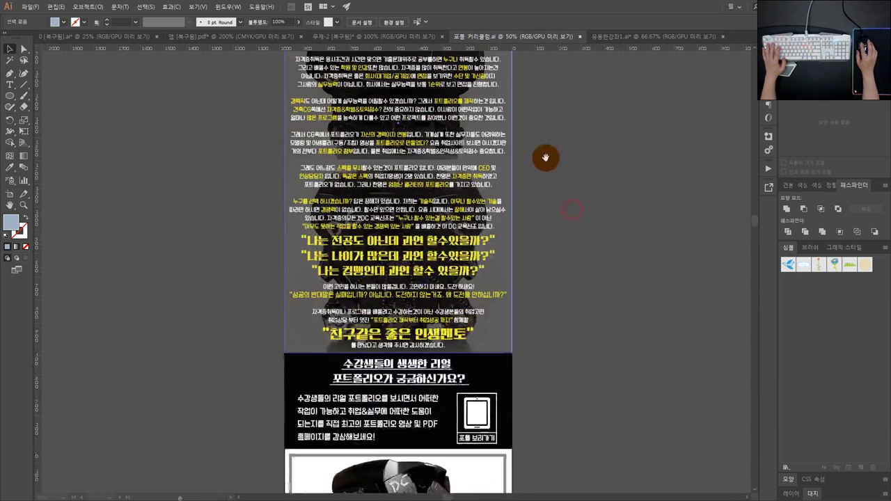
{"action": "left_click_drag", "start_coordinate": [553, 327], "coordinate": [548, 257]}
{"action": "left_click", "coordinate": [480, 323]}
{"action": "left_click_drag", "start_coordinate": [539, 216], "coordinate": [543, 403]}
{"action": "left_click_drag", "start_coordinate": [549, 240], "coordinate": [547, 411]}
{"action": "left_click_drag", "start_coordinate": [540, 221], "coordinate": [549, 348]}
{"action": "left_click_drag", "start_coordinate": [551, 248], "coordinate": [547, 425]}
{"action": "left_click_drag", "start_coordinate": [550, 252], "coordinate": [544, 367]}
{"action": "left_click_drag", "start_coordinate": [539, 243], "coordinate": [540, 380]}
{"action": "scroll", "coordinate": [540, 379], "scroll_direction": "up", "scroll_amount": 12}
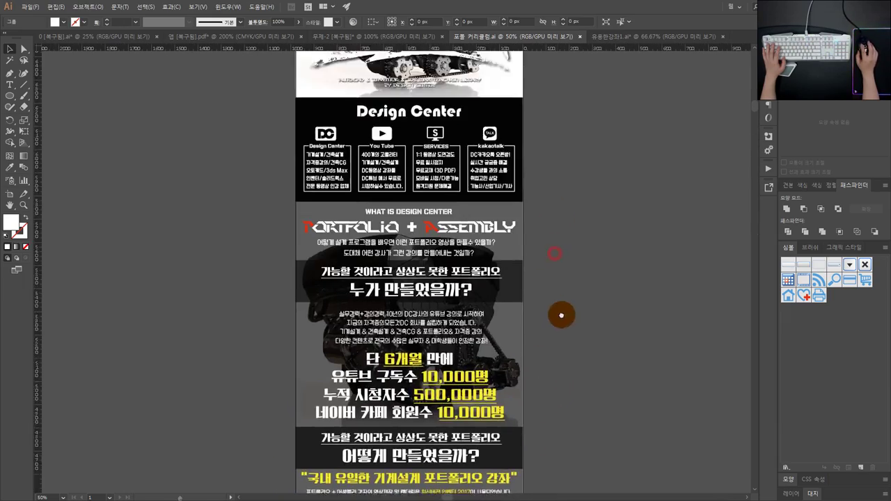
{"action": "scroll", "coordinate": [536, 352], "scroll_direction": "up", "scroll_amount": 3}
{"action": "left_click", "coordinate": [388, 217]}
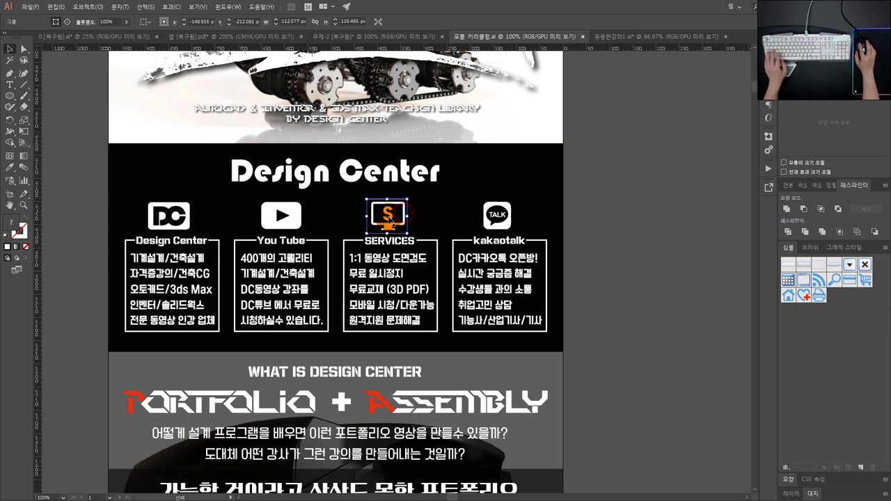
{"action": "left_click", "coordinate": [389, 36]}
{"action": "key", "text": "ctrl+v"}
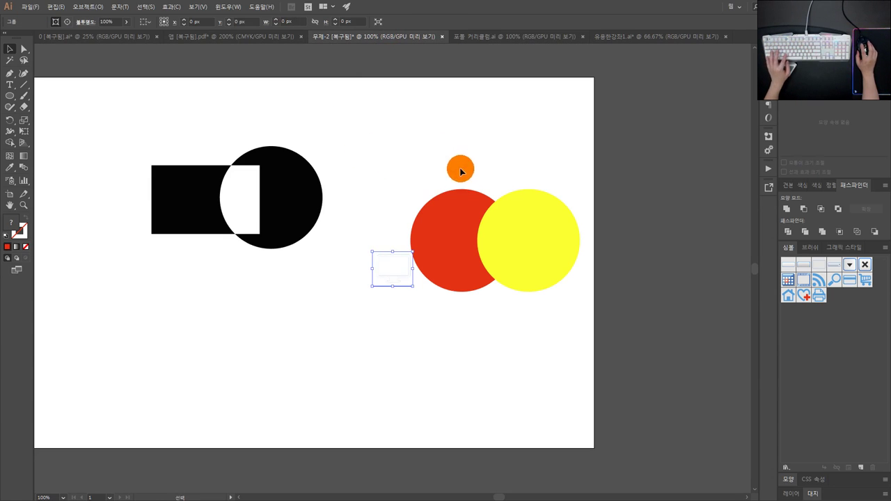
- Move the pasted monitor icon off the artboard onto the dark canvas beyond the yellow circle
{"action": "left_click_drag", "start_coordinate": [403, 274], "coordinate": [716, 248]}
{"action": "left_click_drag", "start_coordinate": [702, 266], "coordinate": [452, 265]}
{"action": "left_click", "coordinate": [530, 235]}
{"action": "scroll", "coordinate": [479, 222], "scroll_direction": "up", "scroll_amount": 2}
{"action": "left_click", "coordinate": [461, 227]}
{"action": "left_click", "coordinate": [481, 238]}
- Inspect the monitor icon's paths with Direct Selection and its overall bounds with the Selection tool
{"action": "left_click", "coordinate": [24, 50]}
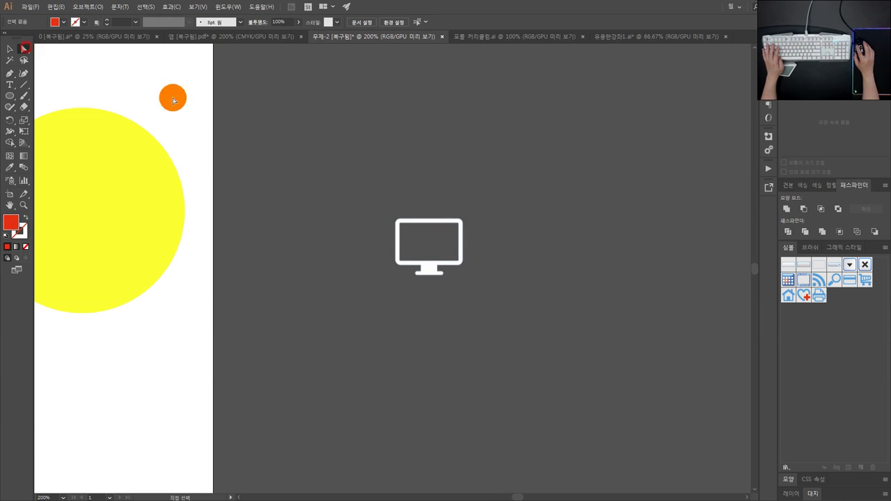
{"action": "left_click_drag", "start_coordinate": [370, 139], "coordinate": [428, 213]}
{"action": "left_click", "coordinate": [439, 228]}
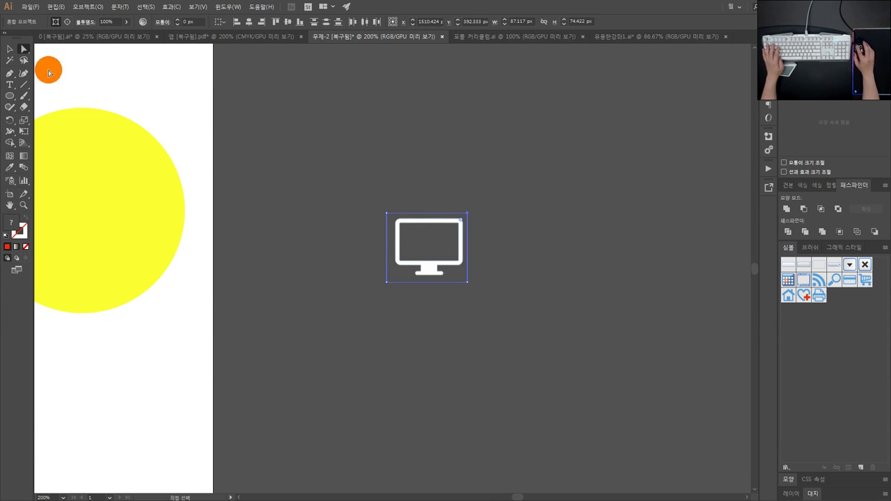
{"action": "left_click", "coordinate": [11, 51]}
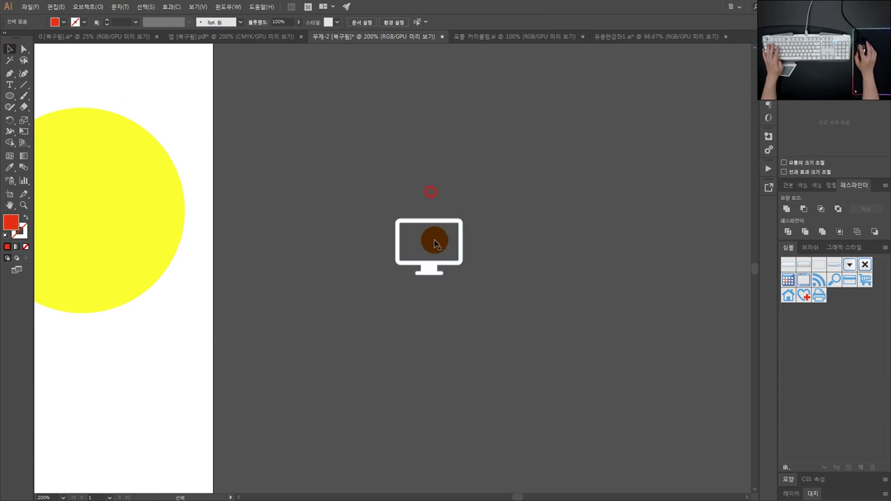
{"action": "scroll", "coordinate": [434, 238], "scroll_direction": "up", "scroll_amount": 1}
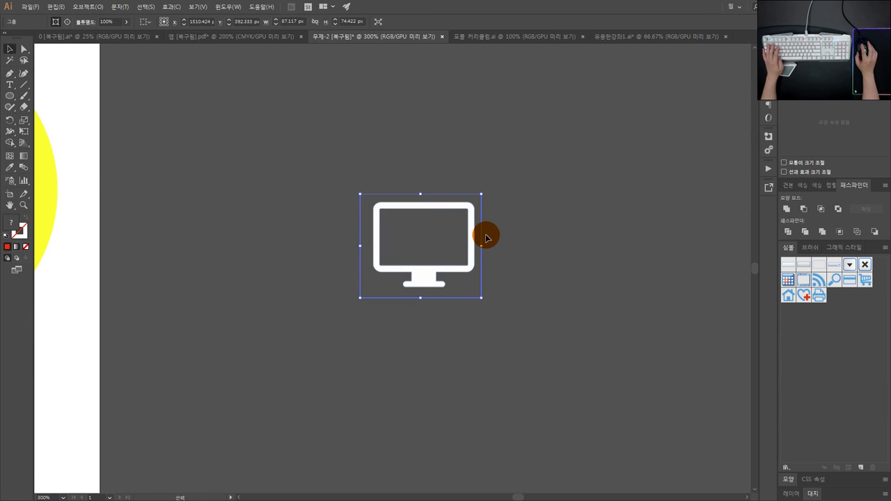
{"action": "left_click", "coordinate": [549, 238]}
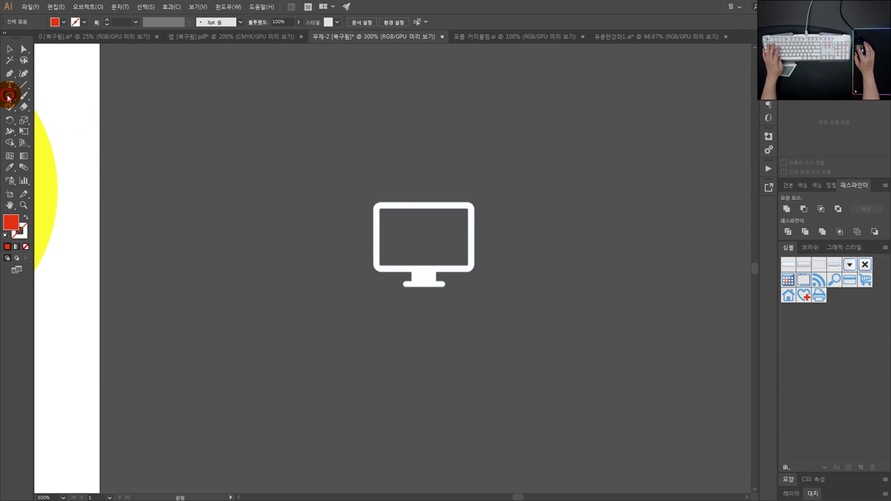
- Draw a red rectangle about 73 by 52 px over the monitor icon's screen
{"action": "left_click_drag", "start_coordinate": [8, 97], "coordinate": [27, 95]}
{"action": "left_click_drag", "start_coordinate": [371, 202], "coordinate": [473, 273]}
{"action": "left_click", "coordinate": [11, 49]}
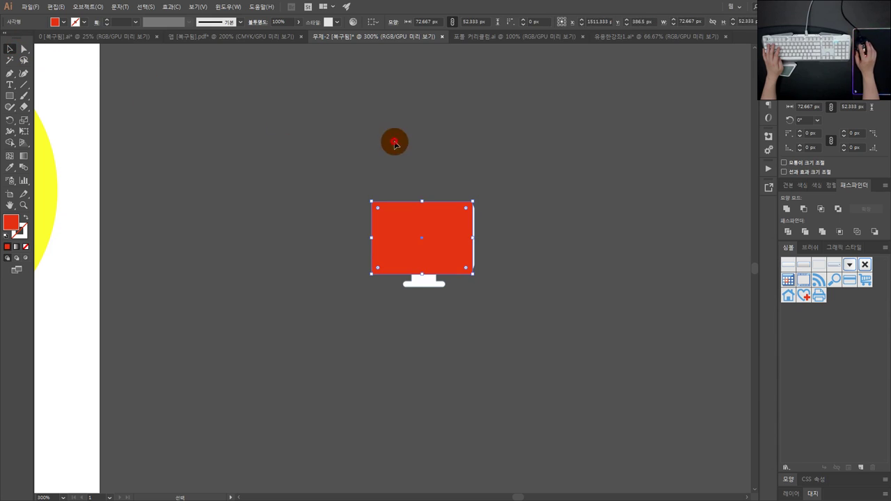
- Reposition the red rectangle and the monitor icon so that the rectangle sits clear above the icon
{"action": "left_click", "coordinate": [395, 143]}
{"action": "left_click_drag", "start_coordinate": [491, 193], "coordinate": [441, 137]}
{"action": "left_click", "coordinate": [437, 154]}
{"action": "left_click", "coordinate": [433, 243]}
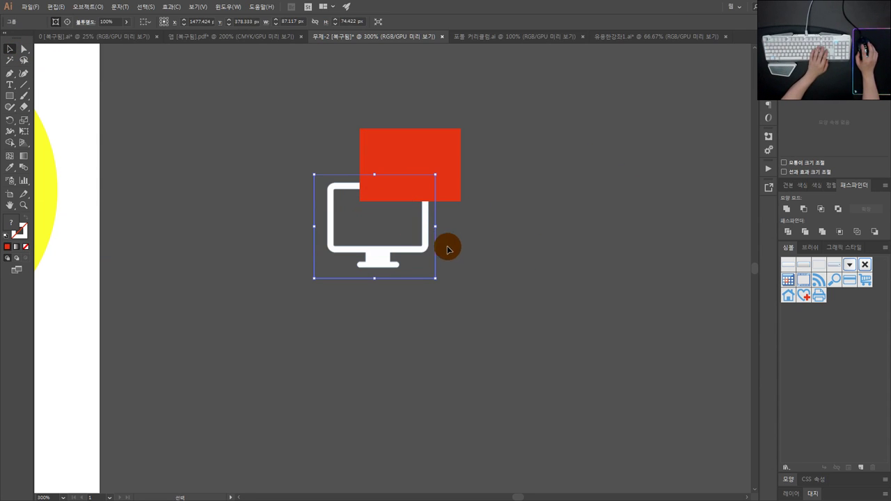
{"action": "left_click", "coordinate": [455, 243]}
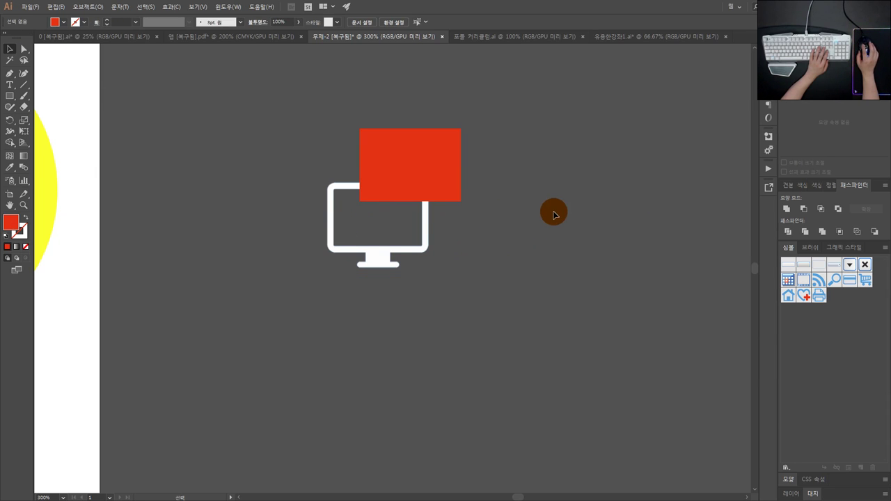
{"action": "left_click_drag", "start_coordinate": [534, 227], "coordinate": [252, 235]}
{"action": "left_click_drag", "start_coordinate": [425, 160], "coordinate": [558, 144]}
{"action": "mouse_move", "coordinate": [405, 247]}
{"action": "left_mouse_down"}
{"action": "mouse_move", "coordinate": [514, 259]}
{"action": "mouse_move", "coordinate": [329, 242]}
{"action": "mouse_move", "coordinate": [396, 256]}
{"action": "left_mouse_up"}
{"action": "left_click_drag", "start_coordinate": [551, 164], "coordinate": [369, 231]}
{"action": "left_click_drag", "start_coordinate": [335, 202], "coordinate": [407, 117]}
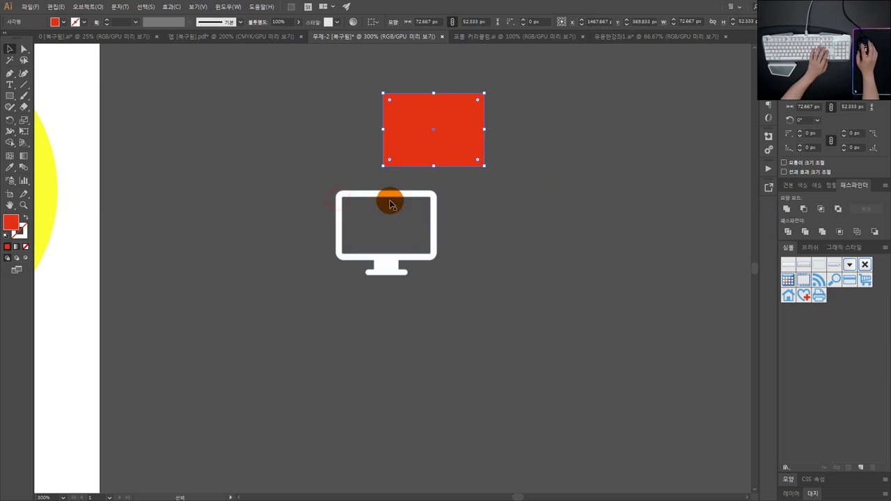
- Shift the monitor icon slightly to the left beneath the red rectangle
{"action": "left_click", "coordinate": [376, 195]}
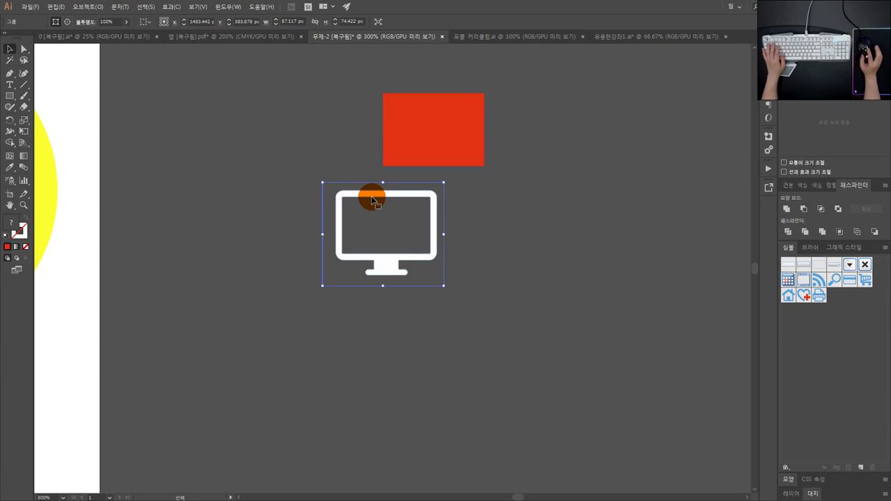
{"action": "left_click", "coordinate": [331, 178]}
{"action": "left_click_drag", "start_coordinate": [332, 177], "coordinate": [361, 188]}
{"action": "left_click_drag", "start_coordinate": [529, 237], "coordinate": [379, 250]}
{"action": "left_click", "coordinate": [487, 254]}
{"action": "left_click_drag", "start_coordinate": [412, 277], "coordinate": [392, 275]}
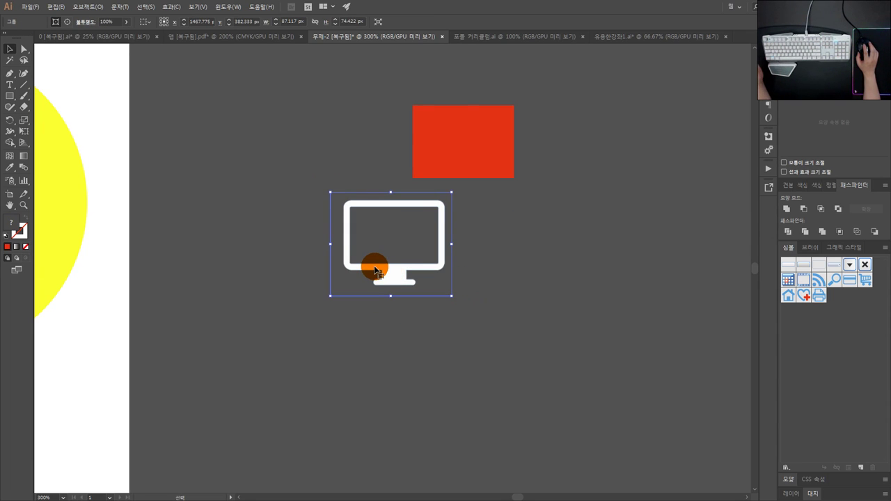
- Lock the monitor icon against selection, and move the red rectangle slightly closer above it
{"action": "key", "text": "a"}
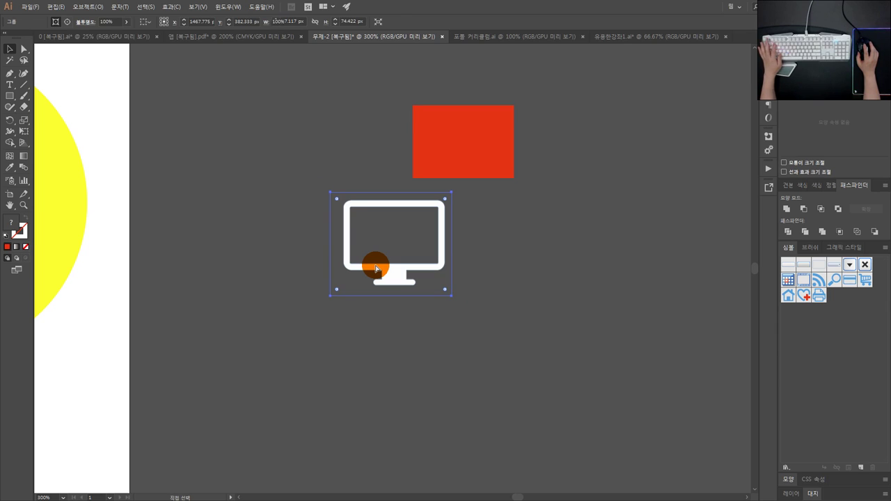
{"action": "key", "text": "ctrl+2"}
{"action": "left_click", "coordinate": [439, 220]}
{"action": "left_click_drag", "start_coordinate": [492, 310], "coordinate": [245, 186]}
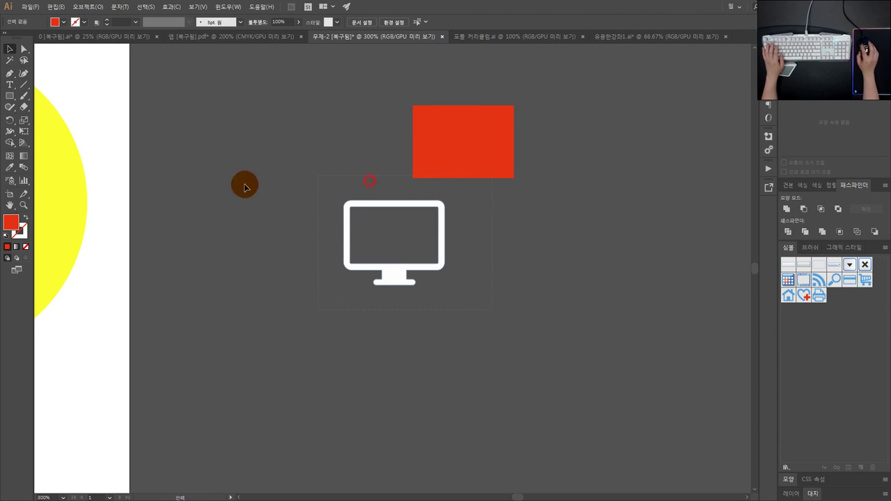
{"action": "left_click_drag", "start_coordinate": [421, 117], "coordinate": [450, 124]}
{"action": "left_click", "coordinate": [375, 221]}
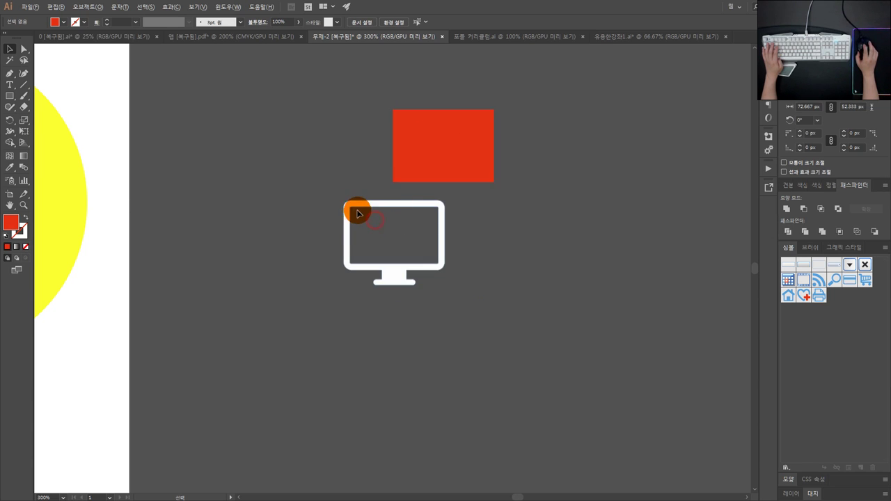
- Examine the rounded lower-right corner of the monitor icon up close
{"action": "scroll", "coordinate": [357, 213], "scroll_direction": "up", "scroll_amount": 1}
{"action": "scroll", "coordinate": [515, 328], "scroll_direction": "up", "scroll_amount": 1}
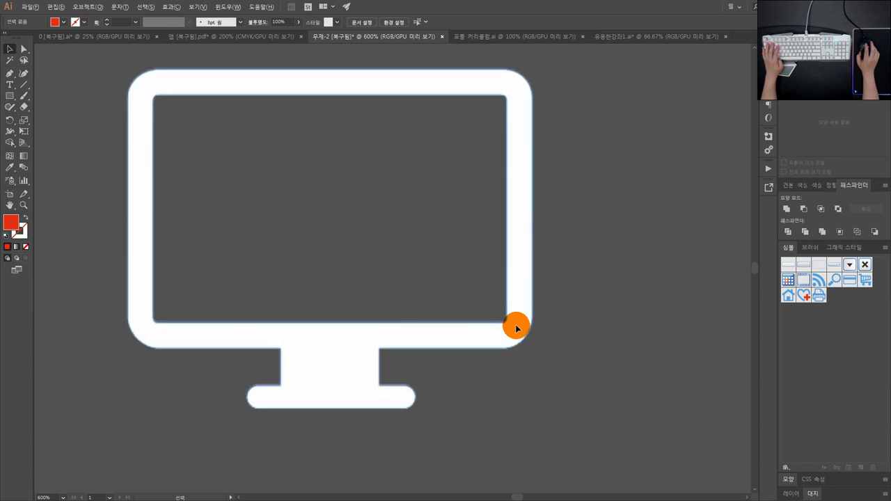
{"action": "scroll", "coordinate": [516, 328], "scroll_direction": "up", "scroll_amount": 1}
{"action": "scroll", "coordinate": [477, 322], "scroll_direction": "up", "scroll_amount": 1}
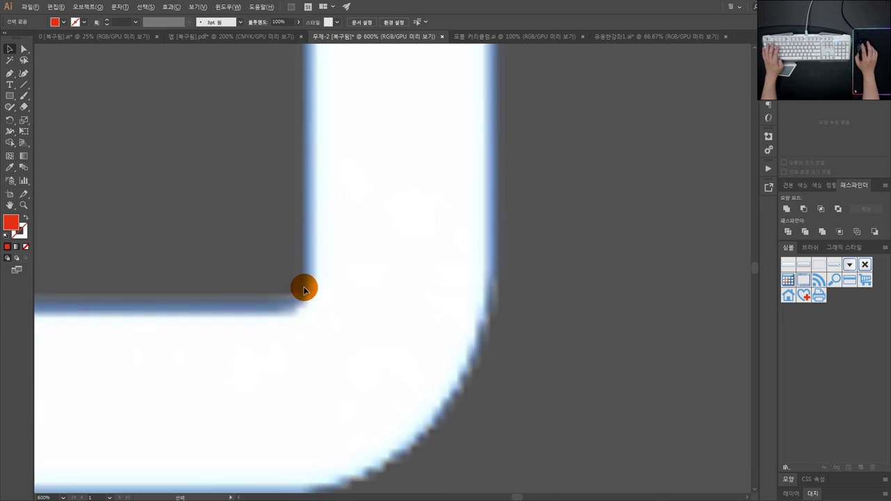
{"action": "scroll", "coordinate": [304, 290], "scroll_direction": "down", "scroll_amount": 1}
{"action": "scroll", "coordinate": [417, 310], "scroll_direction": "down", "scroll_amount": 8}
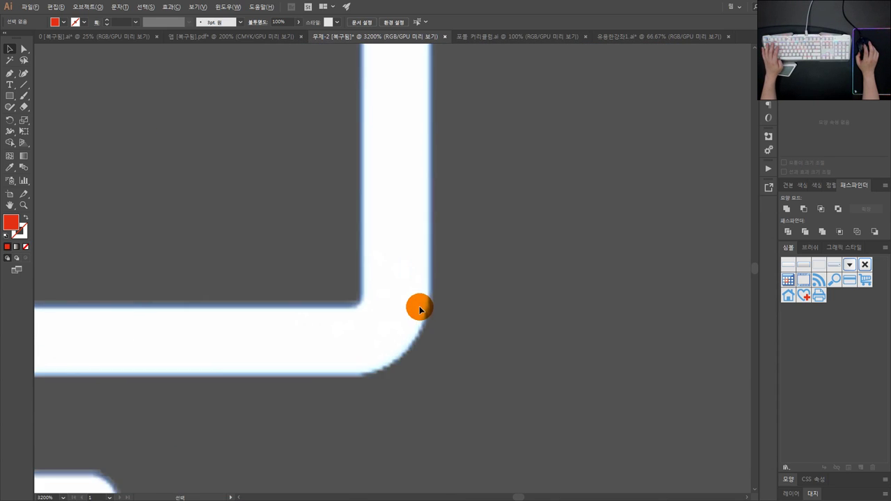
- Unlock the monitor icon and move it up and to the left, well clear of the red rectangle
{"action": "left_click_drag", "start_coordinate": [447, 146], "coordinate": [472, 120]}
{"action": "left_click", "coordinate": [261, 223]}
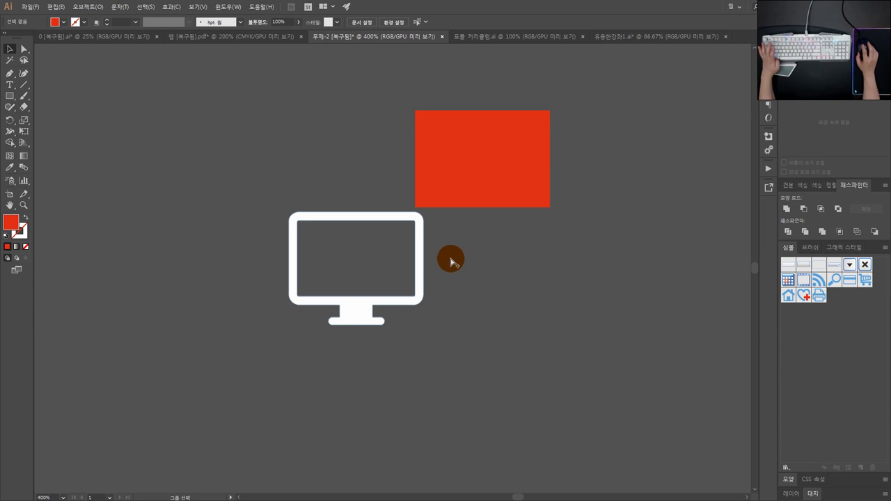
{"action": "key", "text": "ctrl+f"}
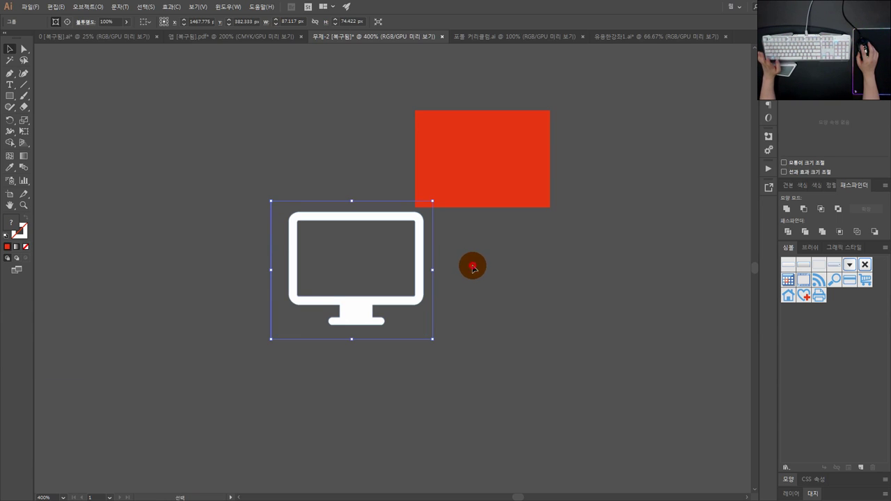
{"action": "left_click_drag", "start_coordinate": [302, 285], "coordinate": [506, 318]}
{"action": "left_click_drag", "start_coordinate": [561, 328], "coordinate": [223, 216]}
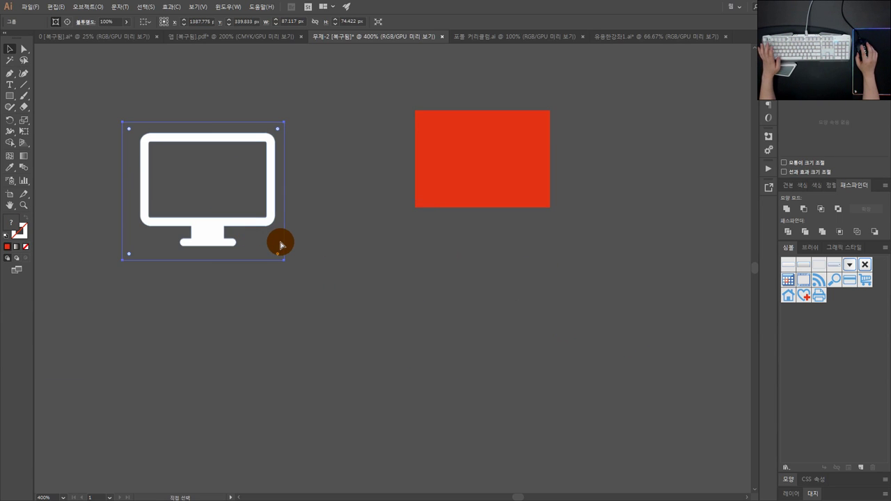
- Lock the monitor icon in its new position and try to select it, both directly and with a selection marquee
{"action": "left_click", "coordinate": [280, 245]}
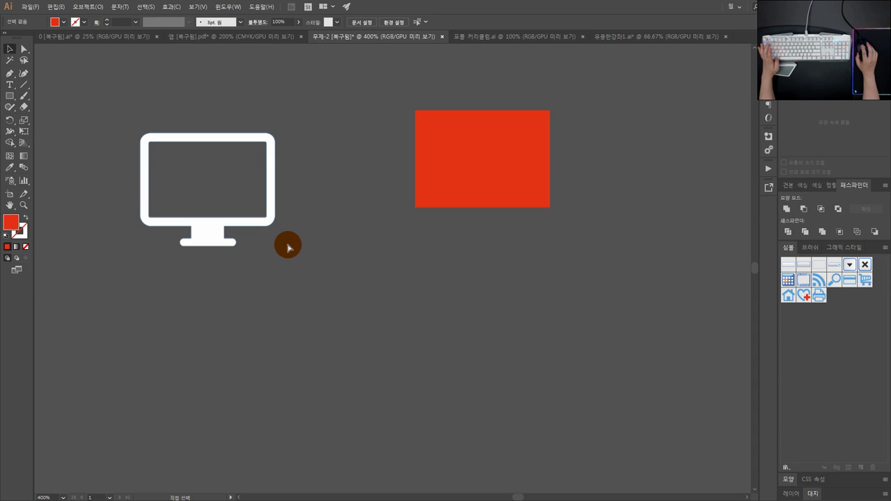
{"action": "key", "text": "ctrl+f"}
{"action": "left_click", "coordinate": [307, 238]}
{"action": "left_click_drag", "start_coordinate": [322, 232], "coordinate": [402, 264]}
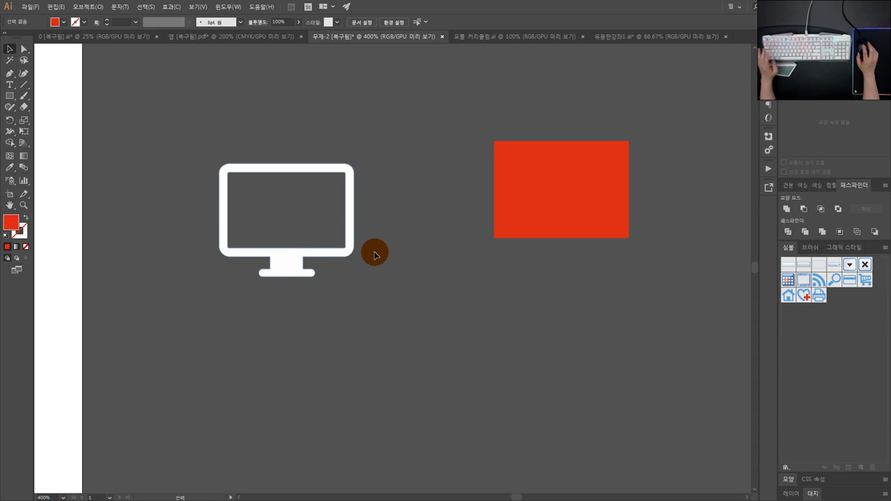
{"action": "left_click", "coordinate": [364, 244]}
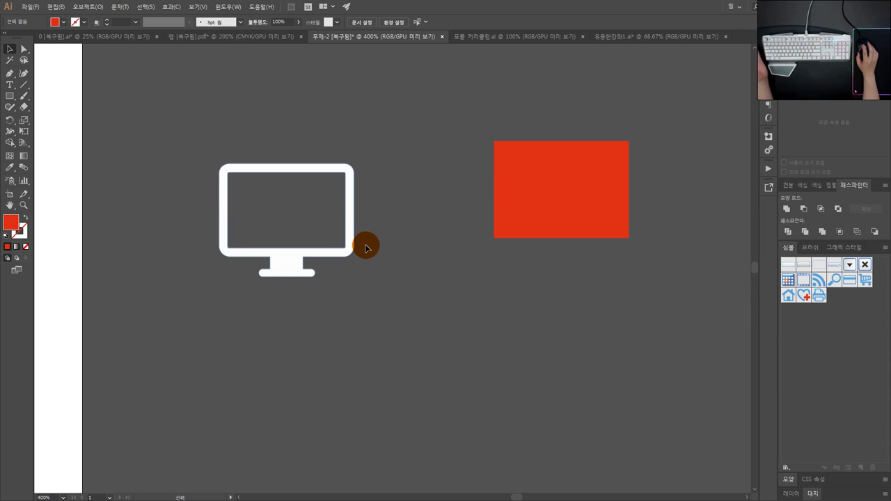
{"action": "left_click_drag", "start_coordinate": [432, 296], "coordinate": [236, 185]}
{"action": "left_click_drag", "start_coordinate": [409, 283], "coordinate": [305, 215]}
{"action": "left_click", "coordinate": [444, 282]}
{"action": "left_click", "coordinate": [314, 226]}
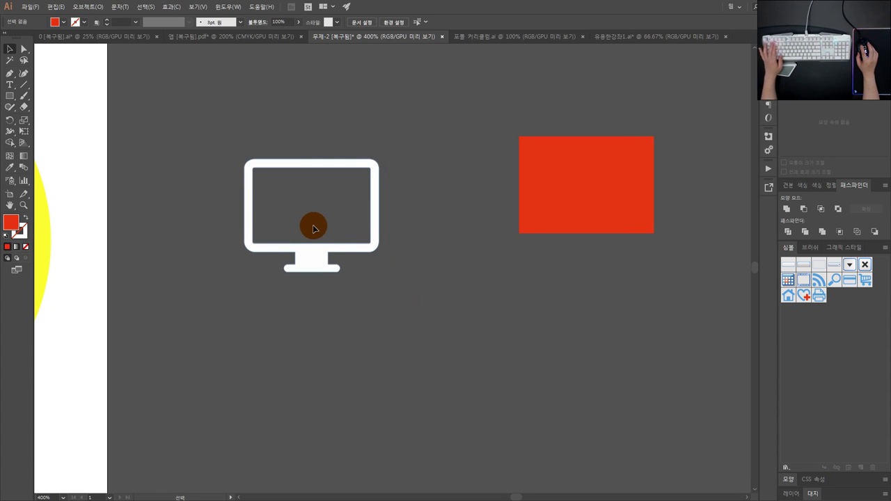
- Unlock all locked objects so that the monitor icon can be selected again
{"action": "left_click", "coordinate": [323, 231]}
{"action": "left_click", "coordinate": [328, 234], "text": "shift"}
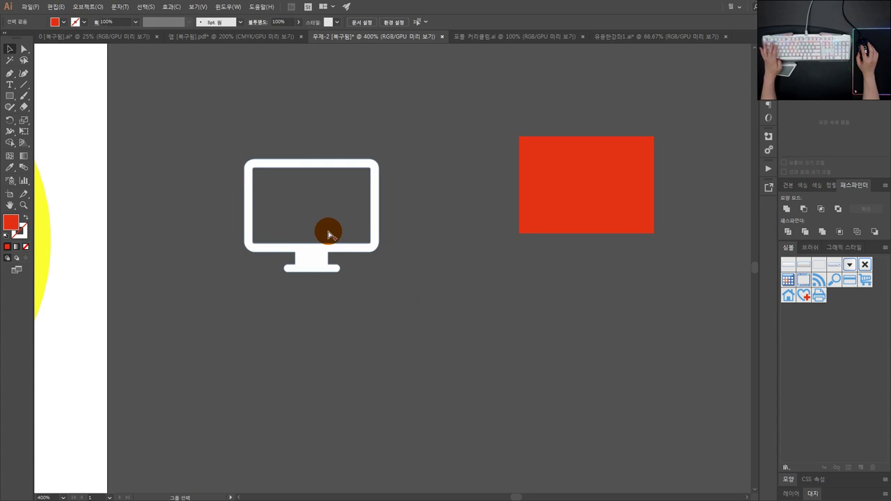
{"action": "left_click", "coordinate": [328, 234]}
{"action": "left_click", "coordinate": [328, 229], "text": "shift"}
{"action": "left_click", "coordinate": [328, 230]}
{"action": "left_click", "coordinate": [328, 232], "text": "shift"}
{"action": "left_click", "coordinate": [340, 237]}
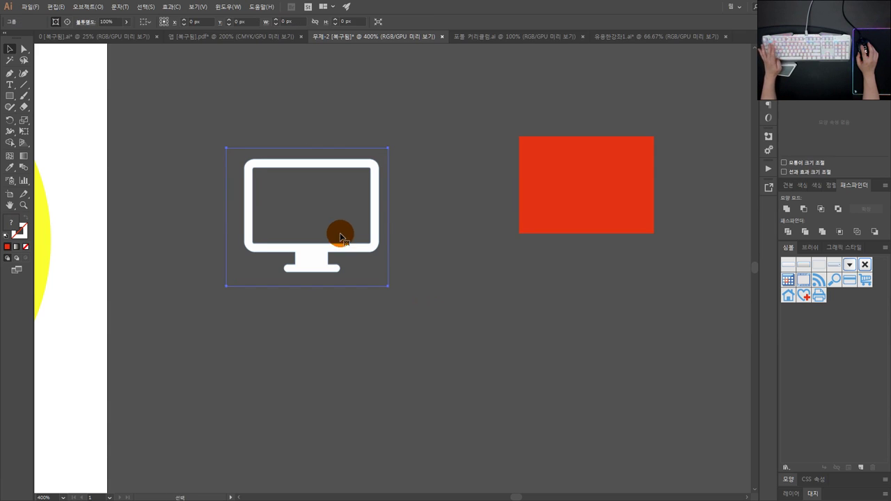
- Select the unlocked monitor icon with a marquee and move it slightly down and to the right
{"action": "left_click", "coordinate": [420, 249]}
{"action": "left_click_drag", "start_coordinate": [372, 250], "coordinate": [396, 255]}
{"action": "left_click_drag", "start_coordinate": [503, 315], "coordinate": [313, 194]}
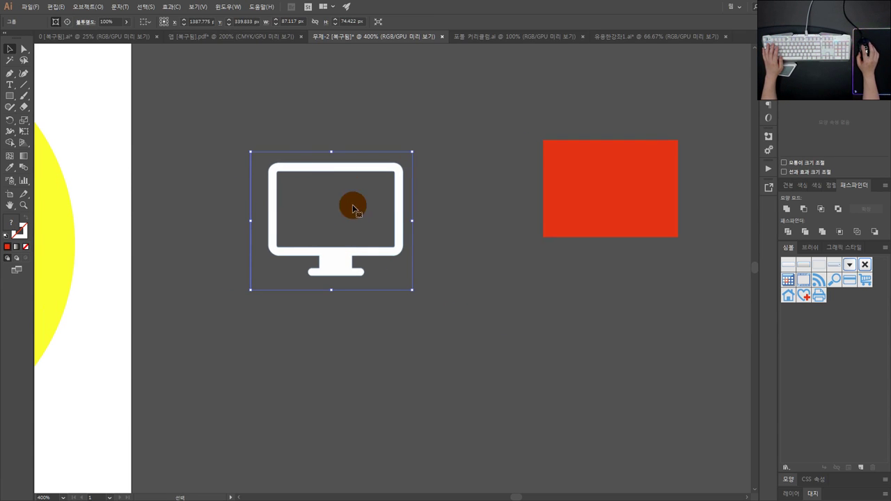
{"action": "left_click_drag", "start_coordinate": [392, 233], "coordinate": [444, 271]}
{"action": "scroll", "coordinate": [438, 307], "scroll_direction": "down", "scroll_amount": 2}
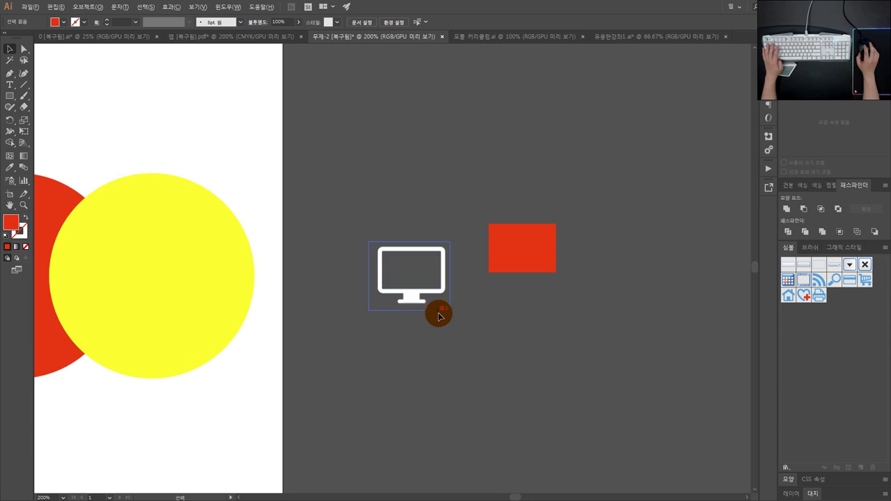
{"action": "left_click_drag", "start_coordinate": [429, 331], "coordinate": [469, 290]}
{"action": "scroll", "coordinate": [441, 298], "scroll_direction": "down", "scroll_amount": 1}
{"action": "scroll", "coordinate": [454, 268], "scroll_direction": "up", "scroll_amount": 2}
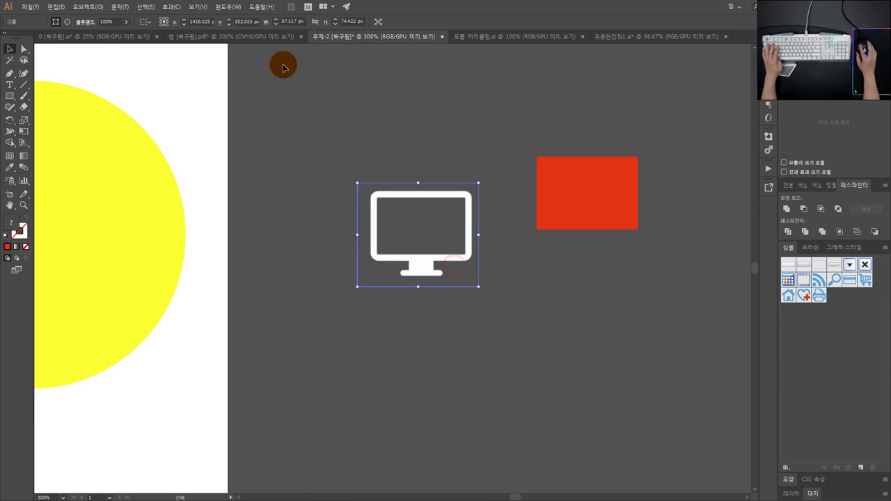
- Switch to the 앱 [복구됨].pdf document and bring both phone mockups into view
{"action": "left_click", "coordinate": [232, 36]}
{"action": "left_click_drag", "start_coordinate": [398, 203], "coordinate": [334, 182]}
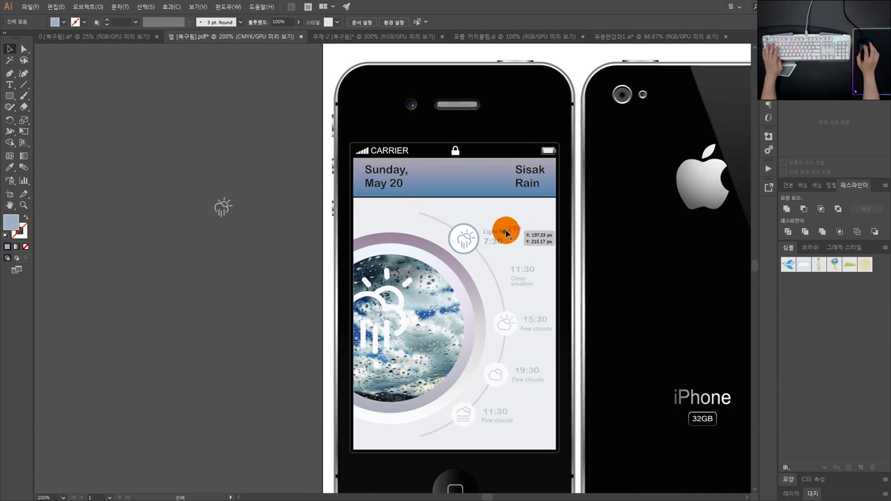
{"action": "left_click_drag", "start_coordinate": [552, 213], "coordinate": [302, 201]}
- Hide the diagonal gloss overlay on the back of the phone, and show it again
{"action": "left_click", "coordinate": [462, 170]}
{"action": "scroll", "coordinate": [487, 211], "scroll_direction": "down", "scroll_amount": 1}
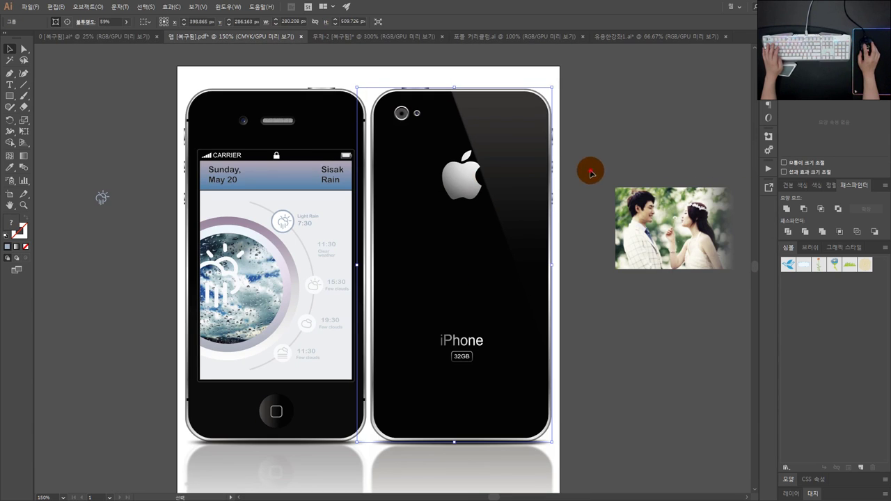
{"action": "left_click", "coordinate": [478, 169]}
{"action": "key", "text": "Delete"}
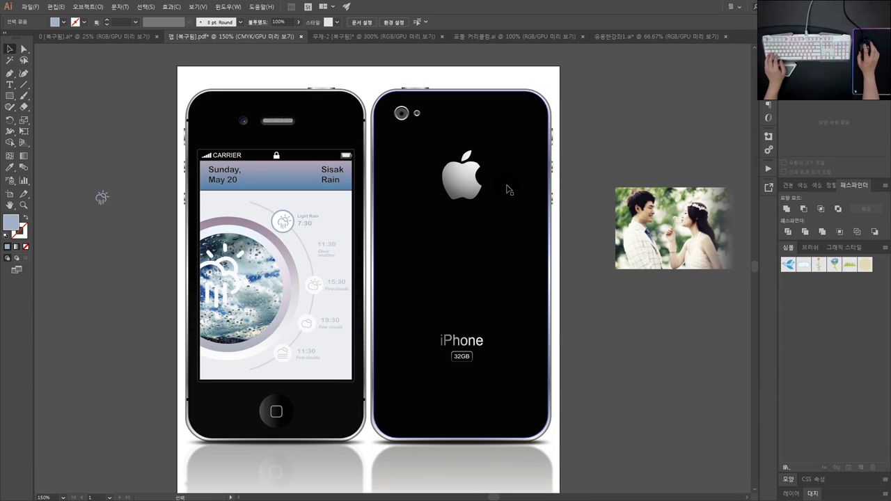
{"action": "key", "text": "ctrl+z"}
{"action": "left_click", "coordinate": [576, 131]}
{"action": "left_click", "coordinate": [499, 170]}
{"action": "left_click", "coordinate": [577, 122]}
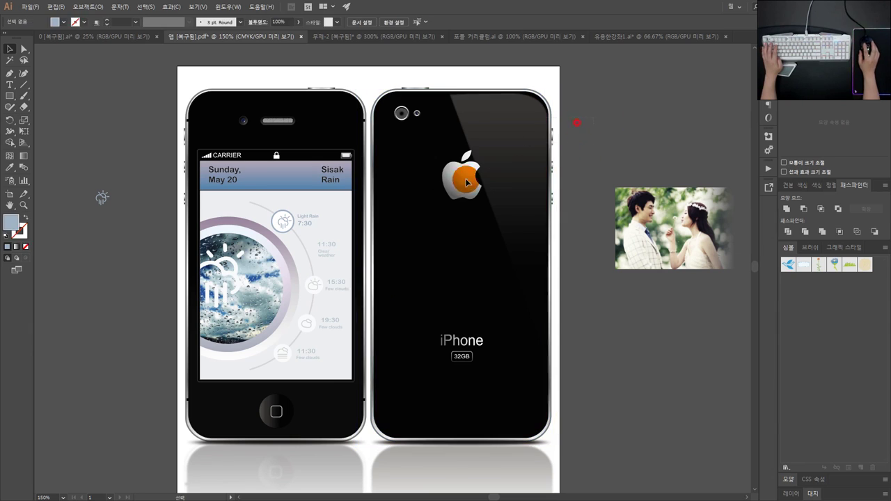
- Hide the phone back's body, gloss and Apple logo, and show all hidden objects again
{"action": "left_click", "coordinate": [466, 183]}
{"action": "key", "text": "Delete"}
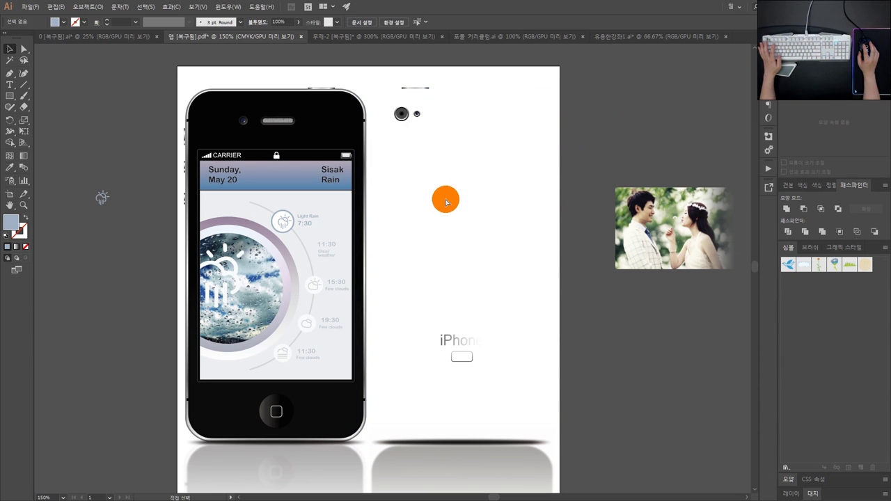
{"action": "left_click_drag", "start_coordinate": [436, 213], "coordinate": [490, 282]}
{"action": "left_click_drag", "start_coordinate": [431, 160], "coordinate": [533, 287]}
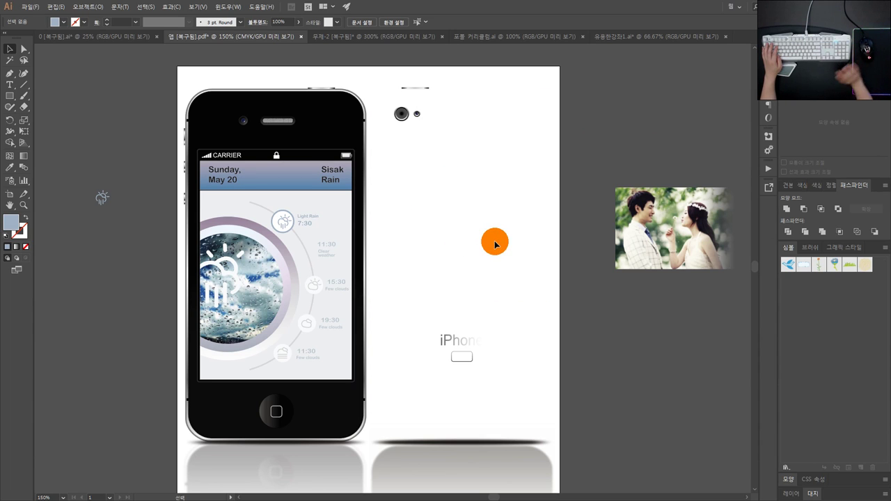
{"action": "key", "text": "a"}
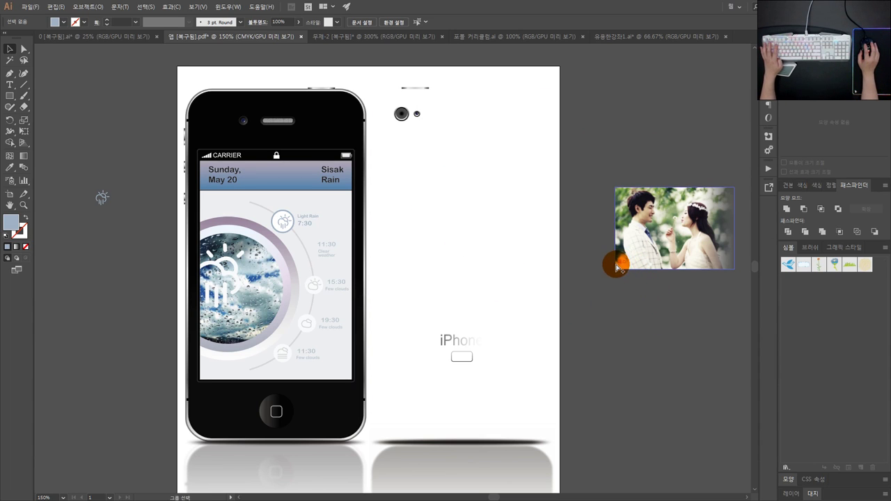
{"action": "key", "text": "ctrl+z"}
- Hide the couple's photo beside the artboard and show it again, repeating this twice
{"action": "left_click", "coordinate": [630, 229]}
{"action": "left_click_drag", "start_coordinate": [662, 306], "coordinate": [560, 293]}
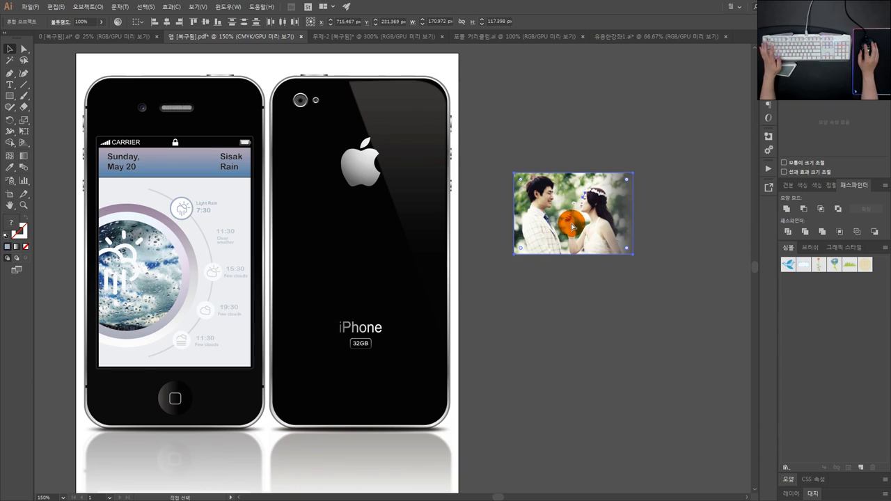
{"action": "key", "text": "Delete"}
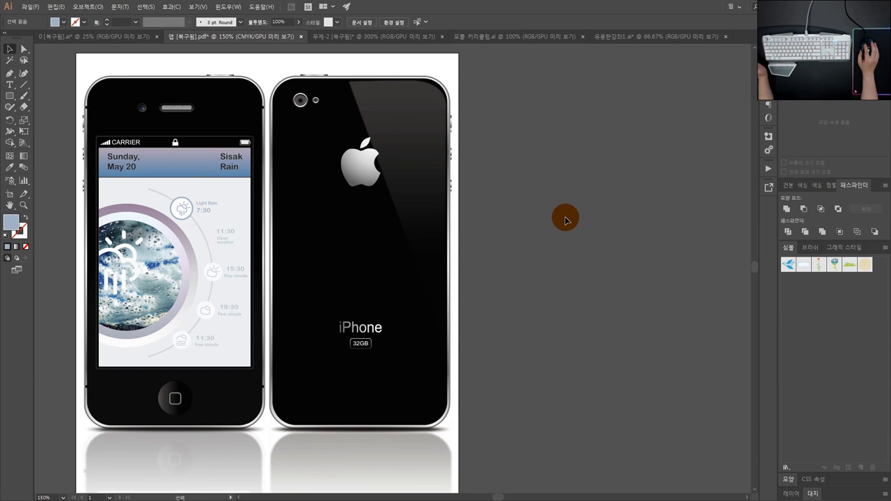
{"action": "key", "text": "ctrl+z"}
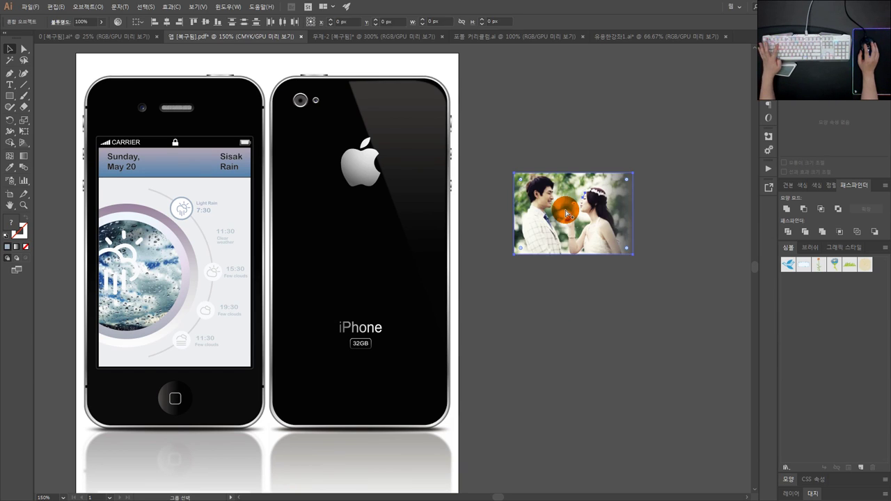
{"action": "key", "text": "Delete"}
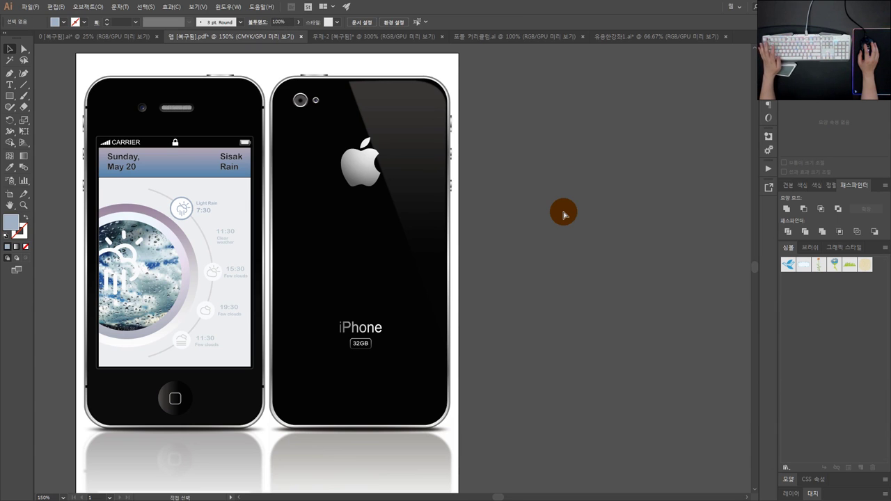
{"action": "key", "text": "ctrl+z"}
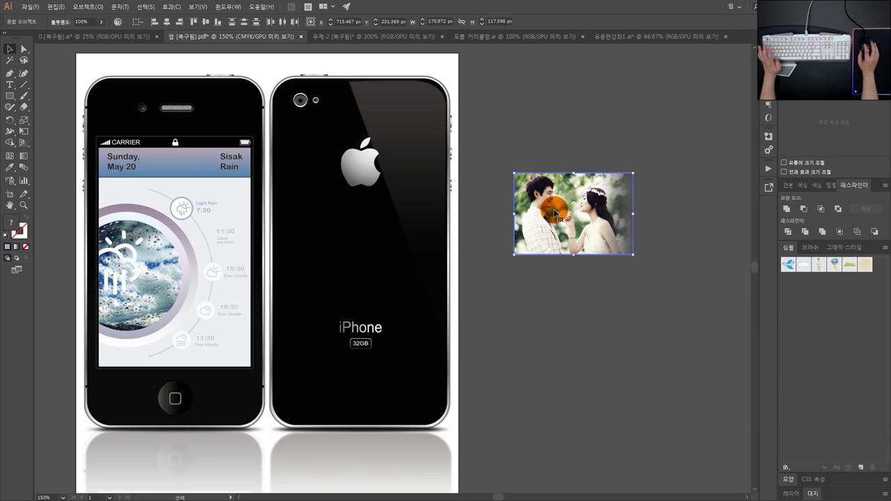
{"action": "left_click", "coordinate": [541, 153]}
{"action": "left_click_drag", "start_coordinate": [529, 154], "coordinate": [611, 149]}
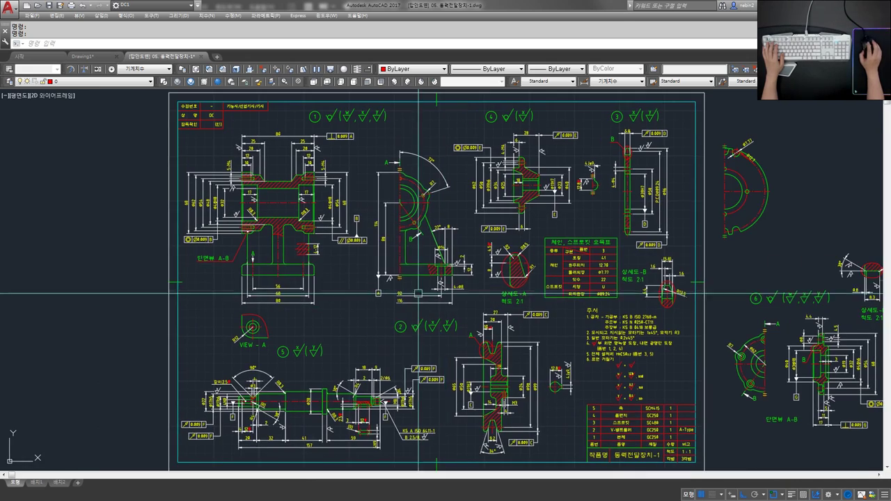
- In the AutoCAD drawing, examine section view A-B of the part and briefly select its upper-right bore line
{"action": "scroll", "coordinate": [413, 295], "scroll_direction": "up", "scroll_amount": 2}
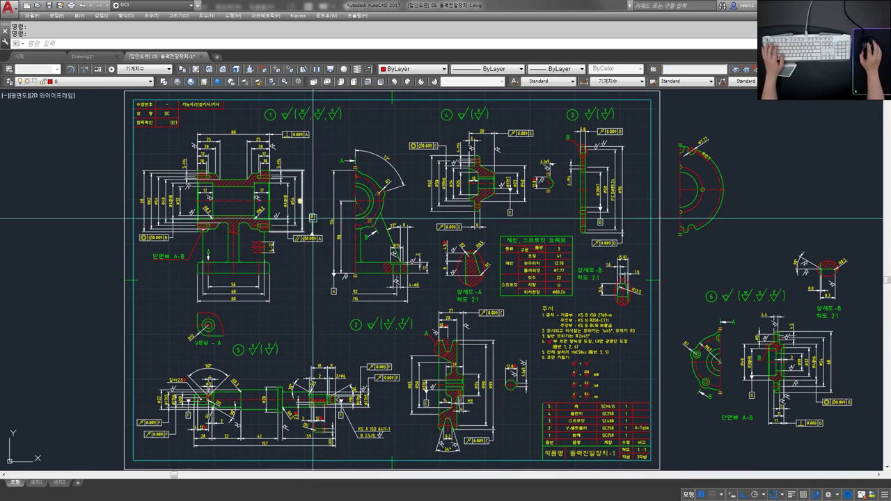
{"action": "scroll", "coordinate": [263, 184], "scroll_direction": "up", "scroll_amount": 5}
{"action": "left_click_drag", "start_coordinate": [267, 205], "coordinate": [378, 209]}
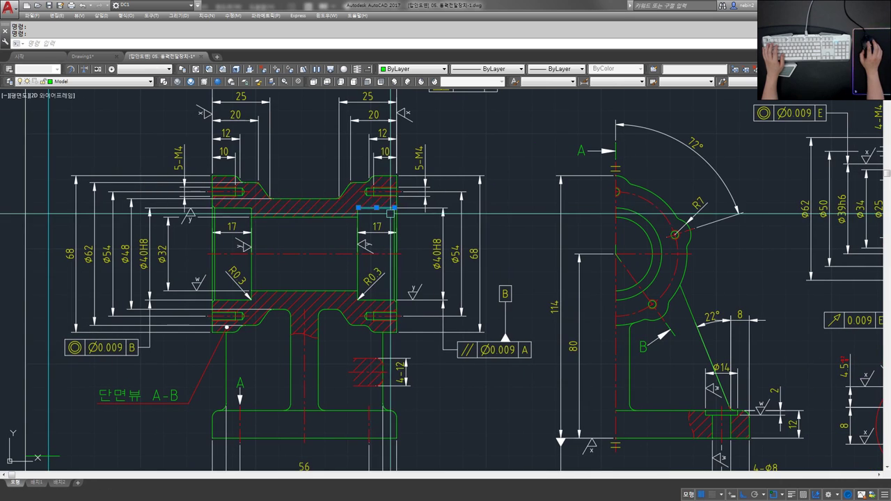
{"action": "key", "text": "Escape"}
{"action": "scroll", "coordinate": [407, 218], "scroll_direction": "down", "scroll_amount": 3}
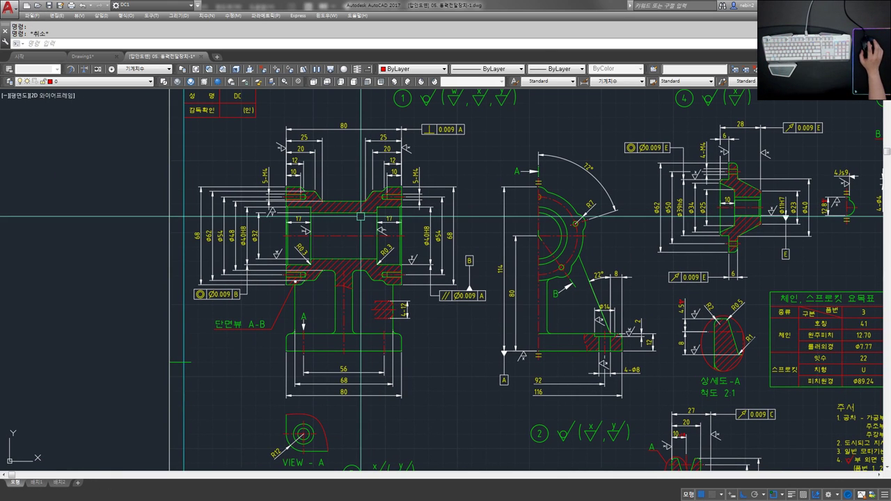
{"action": "left_click_drag", "start_coordinate": [362, 215], "coordinate": [388, 217]}
{"action": "scroll", "coordinate": [388, 216], "scroll_direction": "up", "scroll_amount": 3}
- Try to trim the lines around the bore's upper-right area in section view A-B with a crossing window, and undo the trim
{"action": "type", "text": "tr"}
{"action": "key", "text": "space"}
{"action": "left_click", "coordinate": [469, 225]}
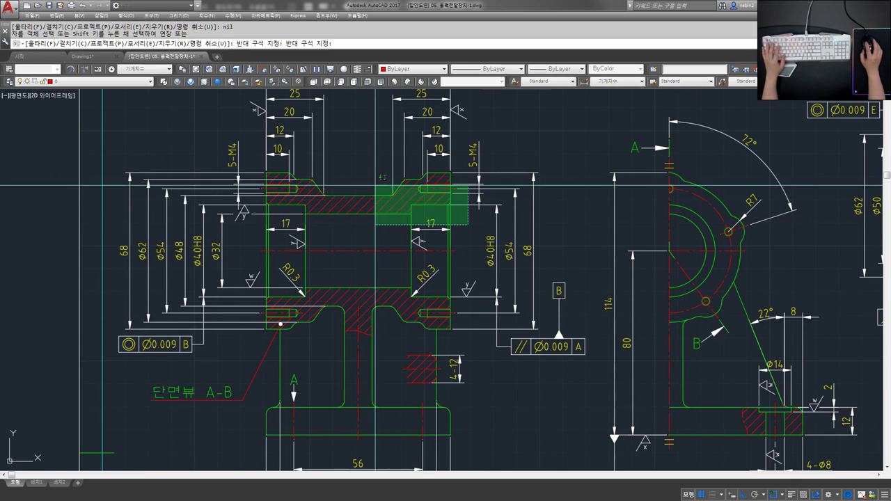
{"action": "left_click", "coordinate": [378, 190]}
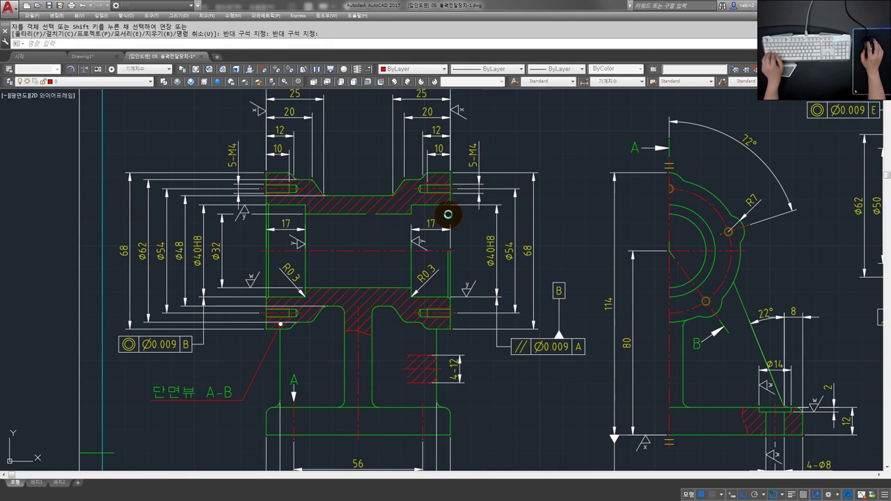
{"action": "type", "text": "u"}
{"action": "key", "text": "space"}
{"action": "key", "text": "Escape"}
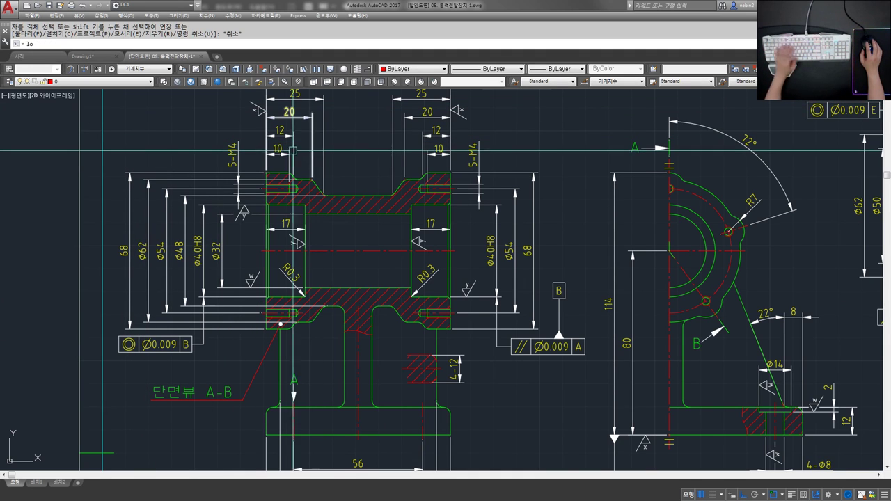
- Lock the Model layer in the drawing's layer list
{"action": "type", "text": "lo"}
{"action": "key", "text": "Escape"}
{"action": "left_click", "coordinate": [97, 82]}
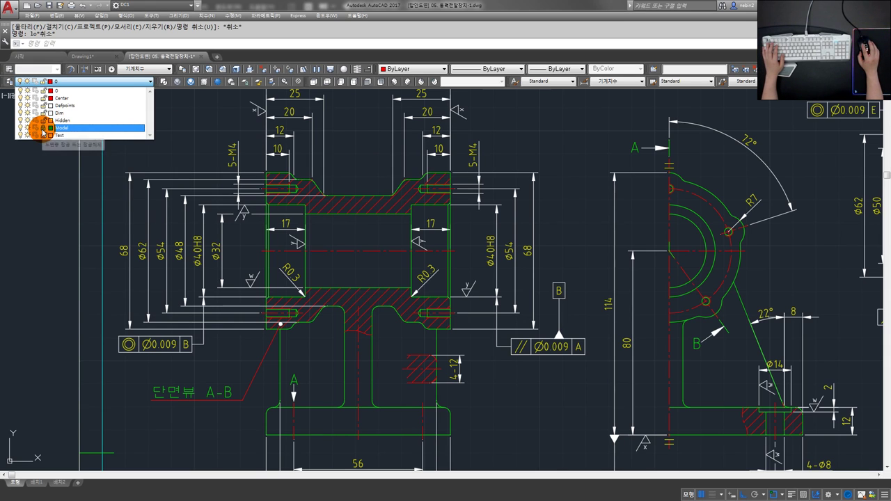
{"action": "left_click", "coordinate": [43, 131]}
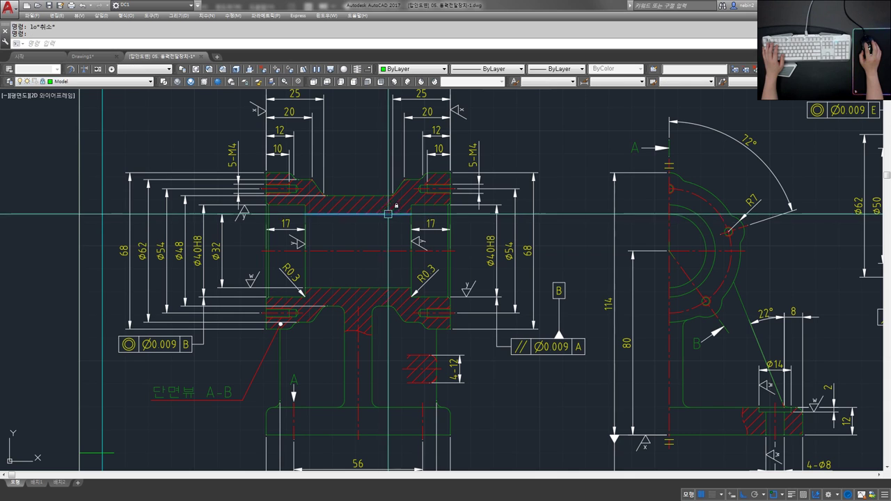
- Try to trim the upper bore line of section view A-B on the locked layer with a crossing window
{"action": "key", "text": "Escape"}
{"action": "key", "text": "Escape"}
{"action": "scroll", "coordinate": [404, 222], "scroll_direction": "up", "scroll_amount": 2}
{"action": "type", "text": "tr"}
{"action": "key", "text": "space"}
{"action": "key", "text": "space"}
{"action": "left_click", "coordinate": [400, 230]}
{"action": "left_click", "coordinate": [350, 223]}
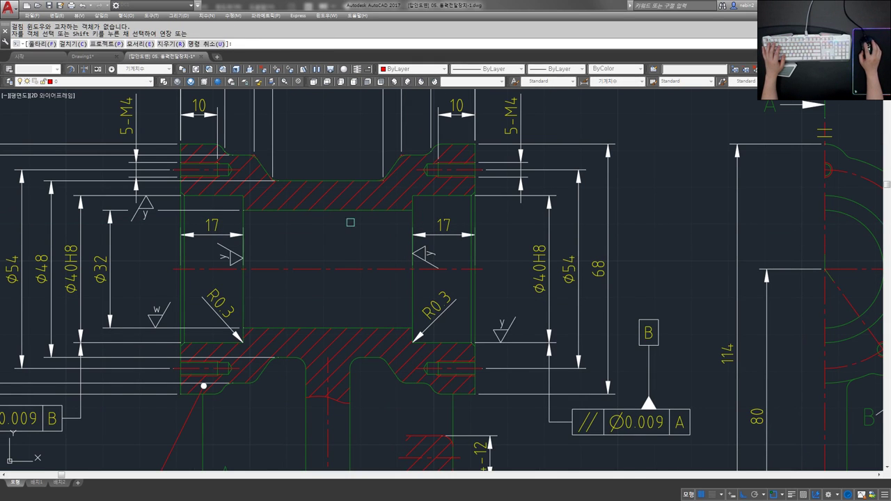
{"action": "key", "text": "Escape"}
- Draw a diagonal line from the upper-right bore corner to the right-hand chamfer, and erase it together with the upper hatch
{"action": "scroll", "coordinate": [402, 229], "scroll_direction": "up", "scroll_amount": 2}
{"action": "type", "text": "l"}
{"action": "key", "text": "space"}
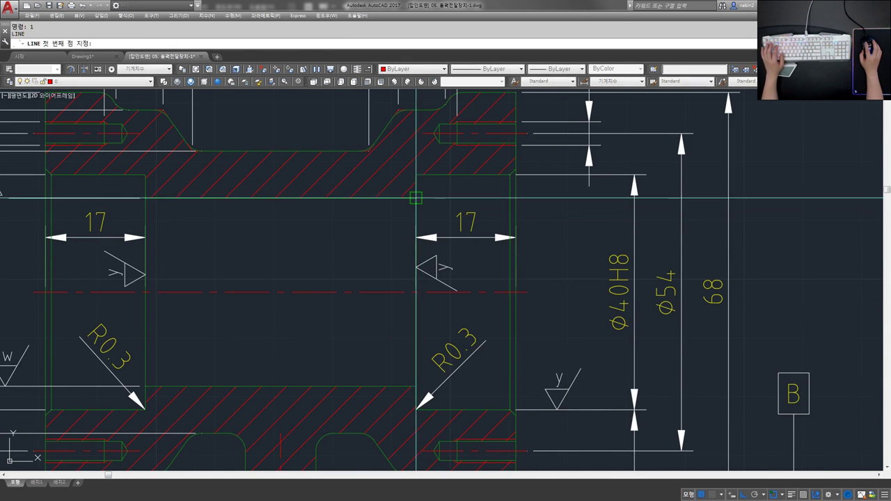
{"action": "key", "text": "Escape"}
{"action": "type", "text": "e"}
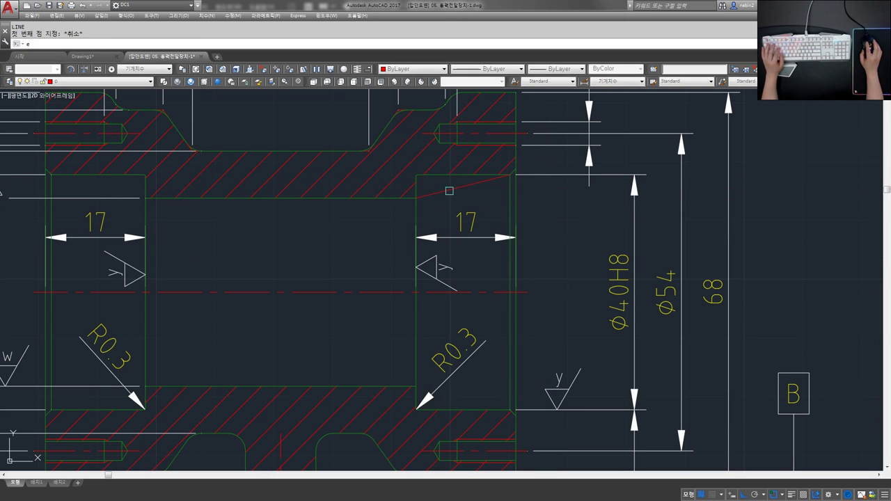
{"action": "key", "text": "space"}
{"action": "left_click", "coordinate": [449, 191]}
{"action": "key", "text": "space"}
- Draw a vertical line, a diagonal line and a horizontal line across the upper wall of the section view
{"action": "type", "text": "l"}
{"action": "key", "text": "space"}
{"action": "left_click", "coordinate": [313, 139]}
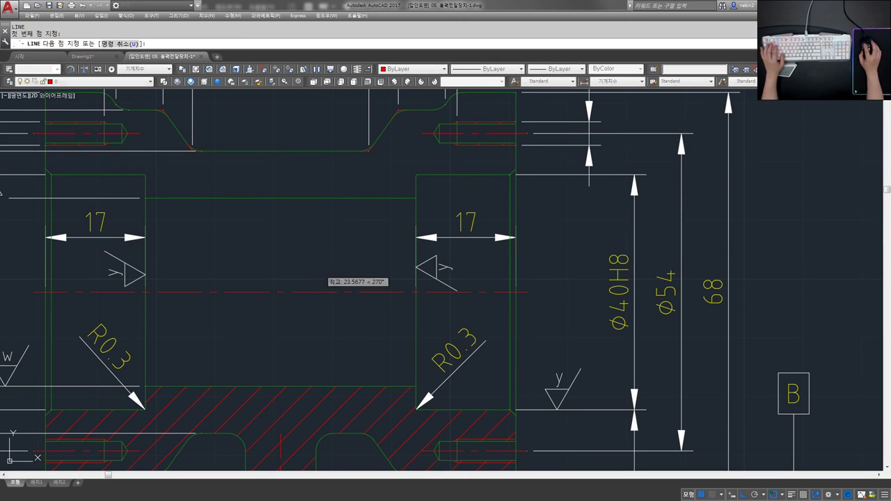
{"action": "left_click", "coordinate": [314, 272]}
{"action": "key", "text": "space"}
{"action": "key", "text": "space"}
{"action": "left_click", "coordinate": [359, 225]}
{"action": "key", "text": "F8"}
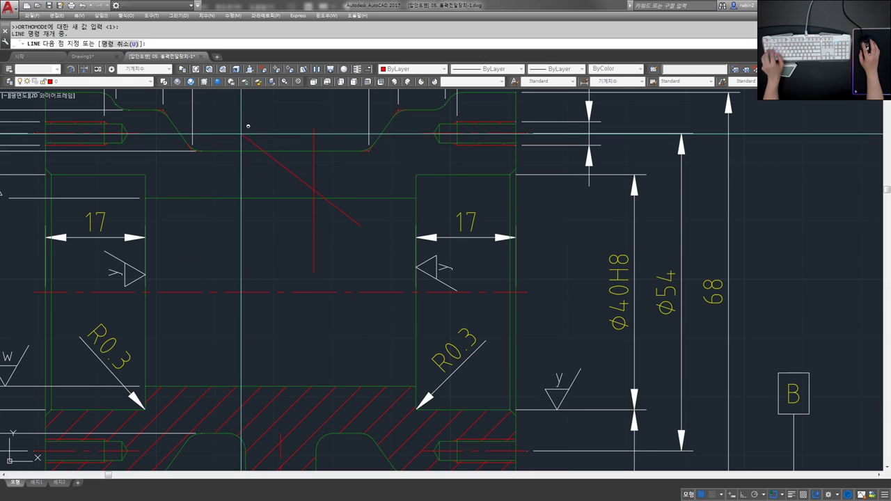
{"action": "left_click", "coordinate": [241, 134]}
{"action": "key", "text": "F8"}
{"action": "left_click", "coordinate": [347, 172]}
{"action": "key", "text": "Escape"}
{"action": "key", "text": "Escape"}
- Trim the vertical and diagonal test lines between the two upper wall edges with a crossing window
{"action": "type", "text": "tr"}
{"action": "key", "text": "space"}
{"action": "key", "text": "space"}
{"action": "left_click", "coordinate": [350, 175]}
{"action": "left_click", "coordinate": [240, 171]}
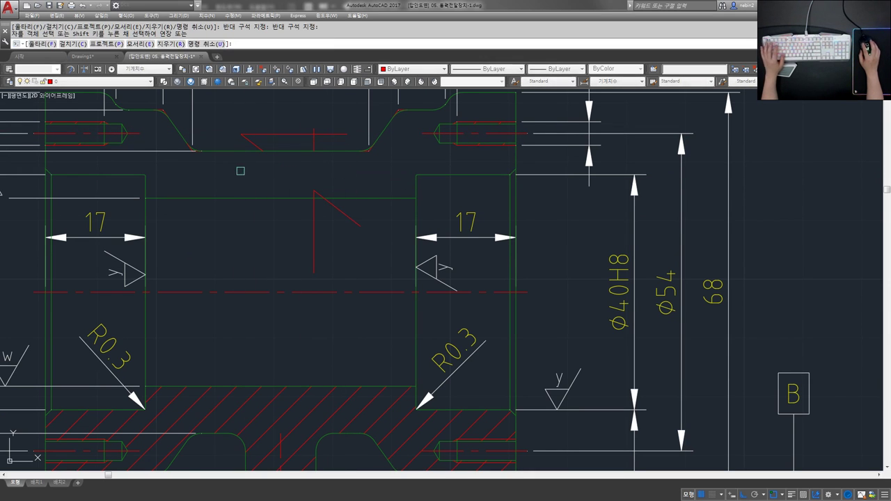
{"action": "scroll", "coordinate": [292, 164], "scroll_direction": "down", "scroll_amount": 2}
{"action": "key", "text": "Escape"}
- Erase the leftover pieces of the red test lines around the upper wall
{"action": "scroll", "coordinate": [364, 191], "scroll_direction": "up", "scroll_amount": 2}
{"action": "type", "text": "e"}
{"action": "key", "text": "space"}
{"action": "left_click", "coordinate": [394, 225]}
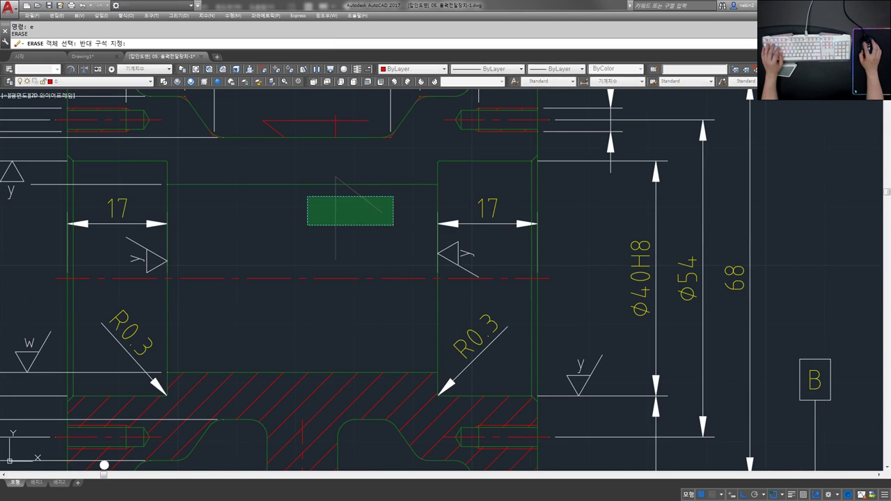
{"action": "left_click", "coordinate": [307, 196]}
{"action": "key", "text": "space"}
{"action": "scroll", "coordinate": [338, 178], "scroll_direction": "down", "scroll_amount": 2}
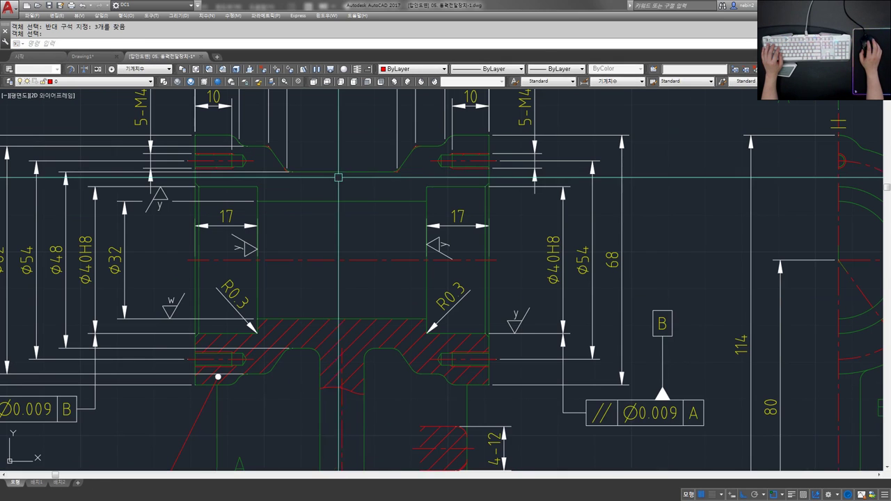
- Check the layer of the upper wall edge, and unlock the Model layer
{"action": "left_click", "coordinate": [343, 171]}
{"action": "left_click", "coordinate": [341, 171]}
{"action": "key", "text": "Escape"}
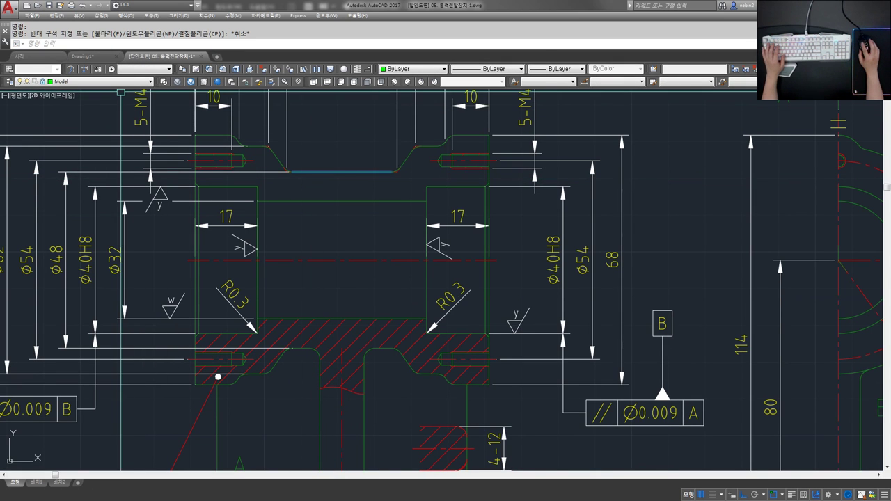
{"action": "left_click", "coordinate": [123, 82]}
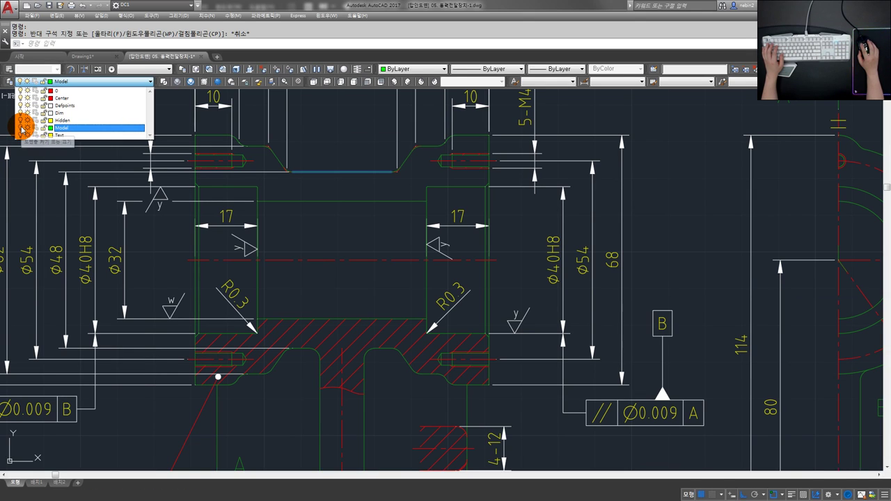
{"action": "key", "text": "Escape"}
{"action": "key", "text": "Escape"}
{"action": "key", "text": "Escape"}
- Turn off the Model layer by picking the upper bore line, and turn the layers back on
{"action": "type", "text": "lk"}
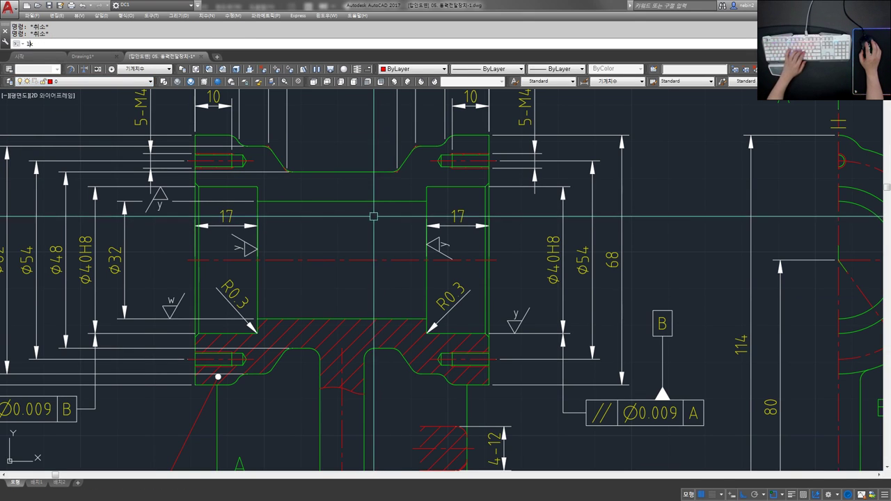
{"action": "key", "text": "Return"}
{"action": "left_click", "coordinate": [386, 202]}
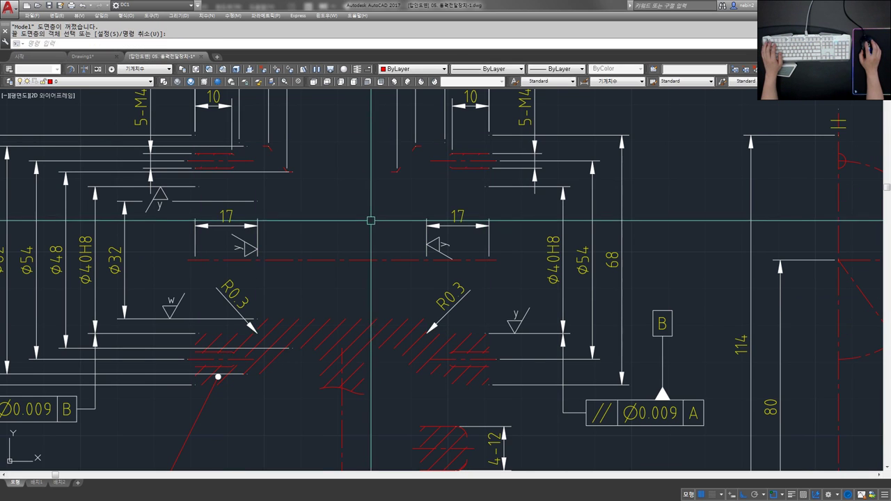
{"action": "scroll", "coordinate": [371, 221], "scroll_direction": "down", "scroll_amount": 4}
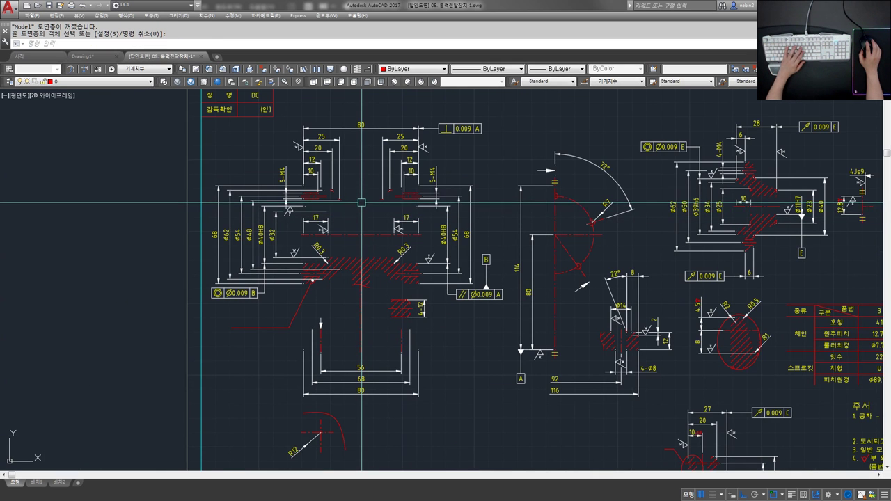
{"action": "type", "text": "lo"}
{"action": "key", "text": "Return"}
{"action": "scroll", "coordinate": [379, 210], "scroll_direction": "up", "scroll_amount": 2}
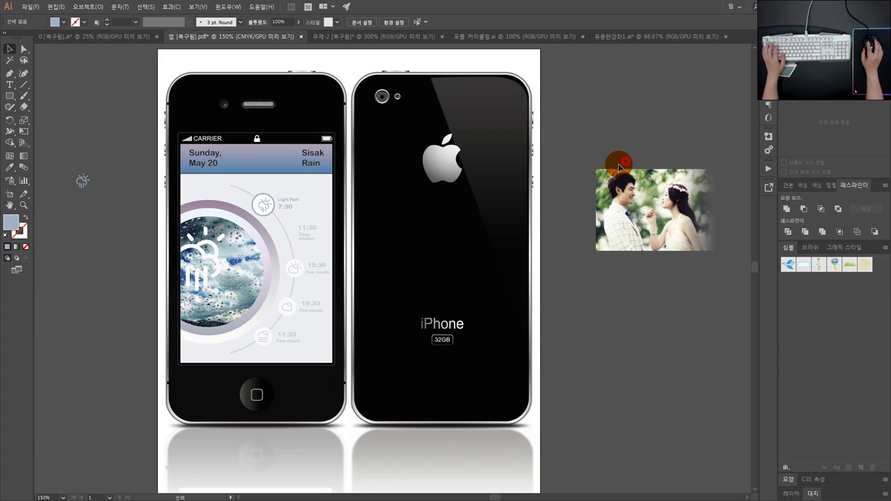
- Switch to the 무제-2 document in Illustrator and draw a red four-sided shape above the monitor icon with the Pen tool
{"action": "left_click", "coordinate": [348, 36]}
{"action": "left_click", "coordinate": [448, 132]}
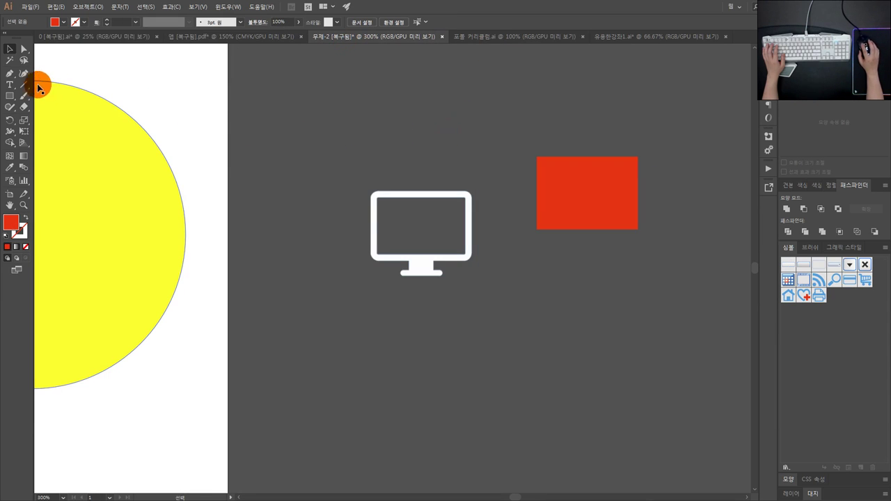
{"action": "left_click", "coordinate": [9, 74]}
{"action": "left_click", "coordinate": [341, 84]}
{"action": "left_click", "coordinate": [266, 127]}
{"action": "left_click", "coordinate": [390, 168]}
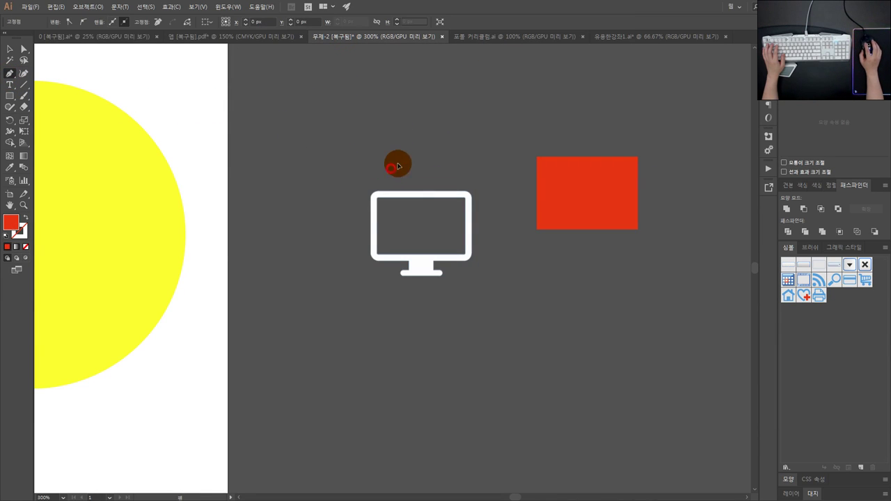
{"action": "left_click", "coordinate": [430, 108]}
{"action": "left_click", "coordinate": [341, 84]}
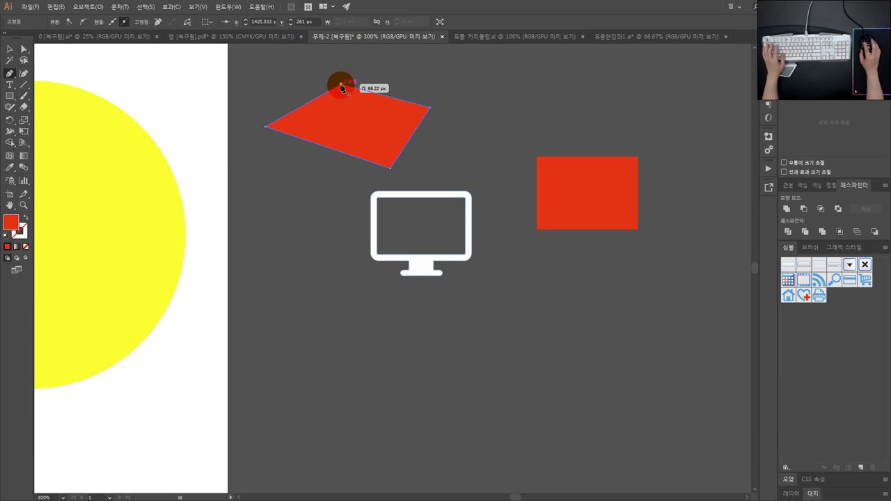
- Swap the four-sided shape's fill and stroke to give it a red outline without fill
{"action": "left_click", "coordinate": [9, 50]}
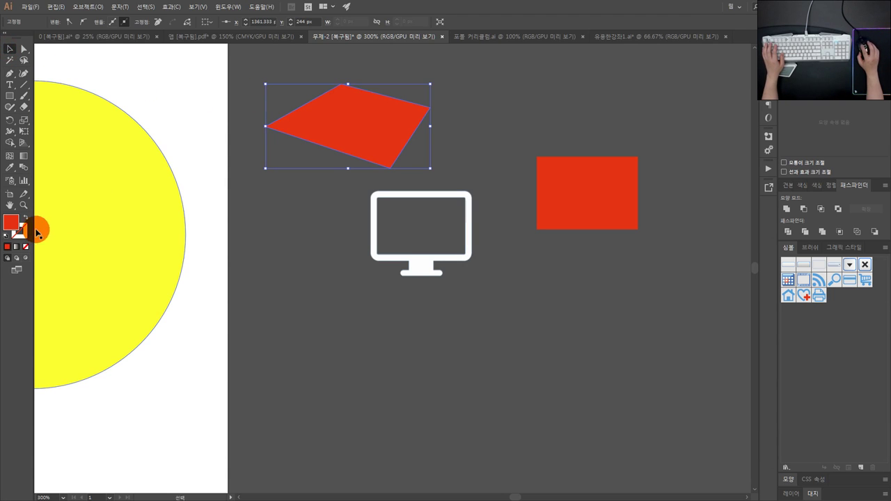
{"action": "key", "text": "shift+x"}
{"action": "left_click", "coordinate": [483, 148]}
- Try to select the unfilled outline from its empty interior, and select it from its edge
{"action": "left_click", "coordinate": [382, 105]}
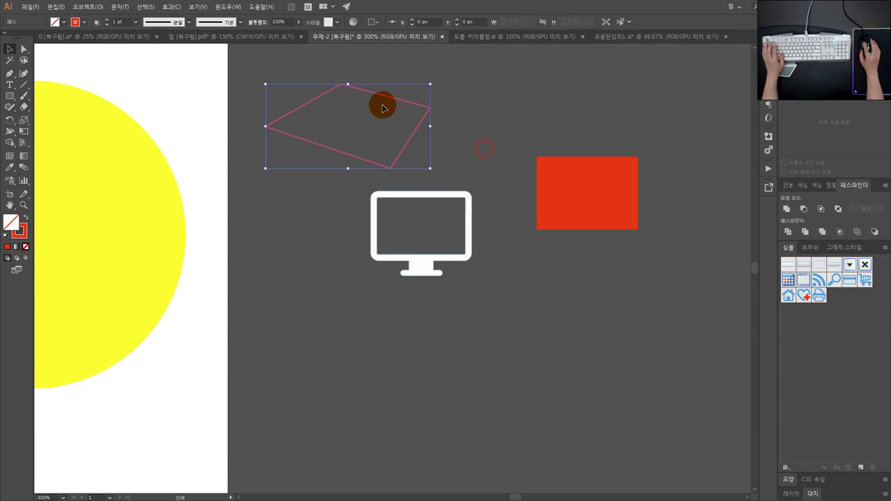
{"action": "left_click", "coordinate": [388, 119]}
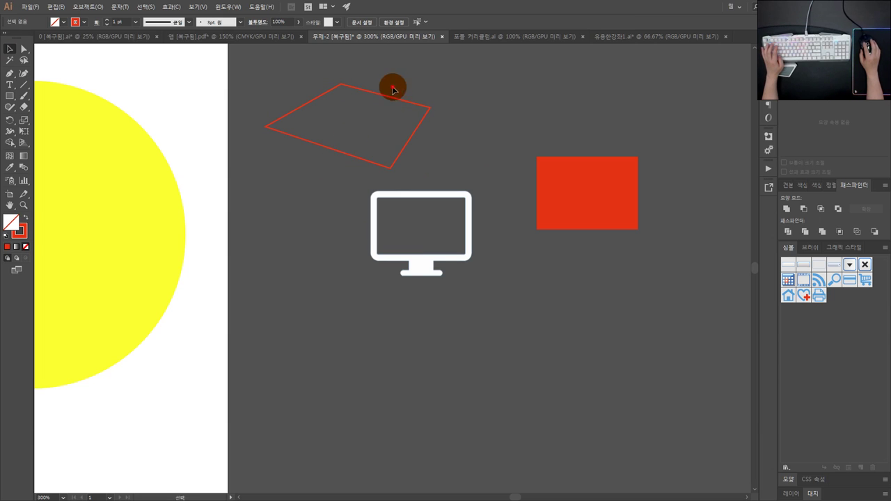
{"action": "scroll", "coordinate": [356, 101], "scroll_direction": "up", "scroll_amount": 1}
{"action": "left_click_drag", "start_coordinate": [365, 119], "coordinate": [419, 169]}
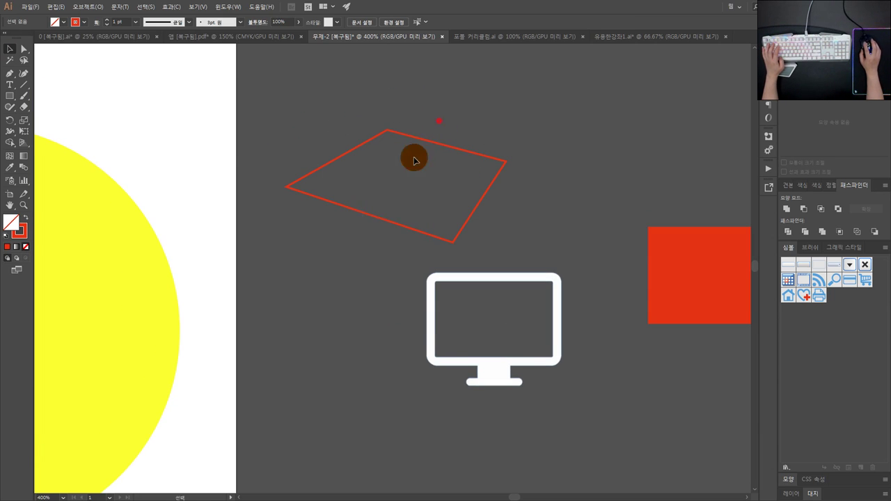
{"action": "left_click", "coordinate": [418, 138]}
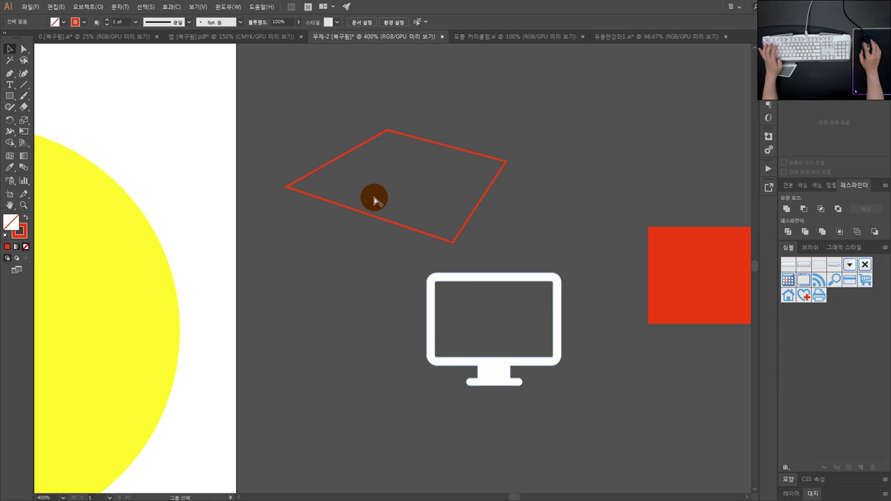
{"action": "left_click", "coordinate": [374, 201]}
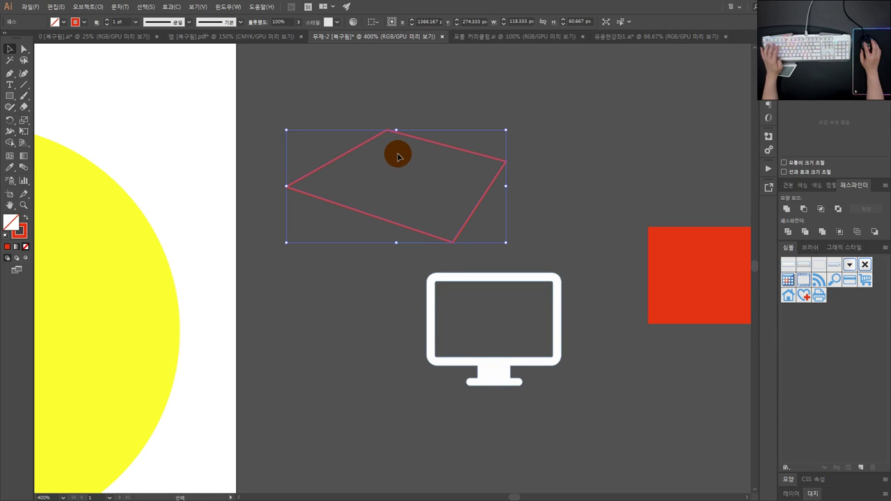
- Delete the unfilled red outline, undo the deletion and deselect the shape
{"action": "key", "text": "Delete"}
{"action": "left_click", "coordinate": [459, 119]}
{"action": "left_click", "coordinate": [388, 151]}
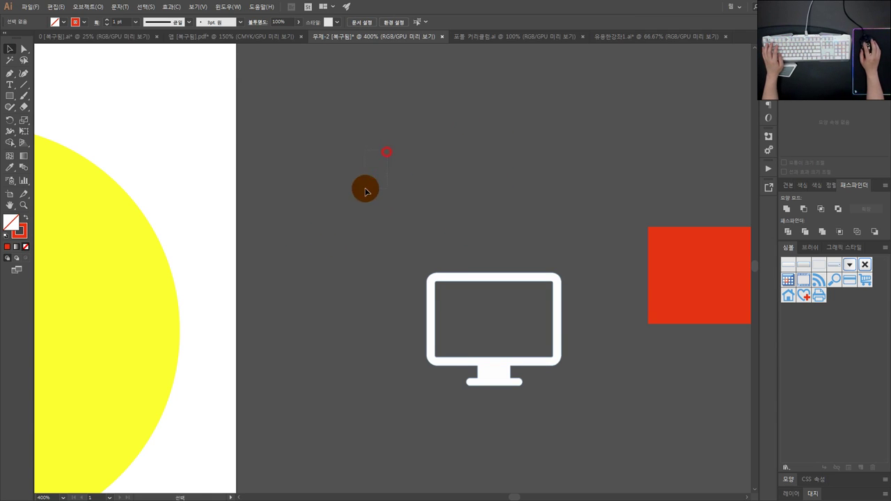
{"action": "left_click", "coordinate": [455, 137]}
{"action": "key", "text": "a"}
{"action": "key", "text": "ctrl+z"}
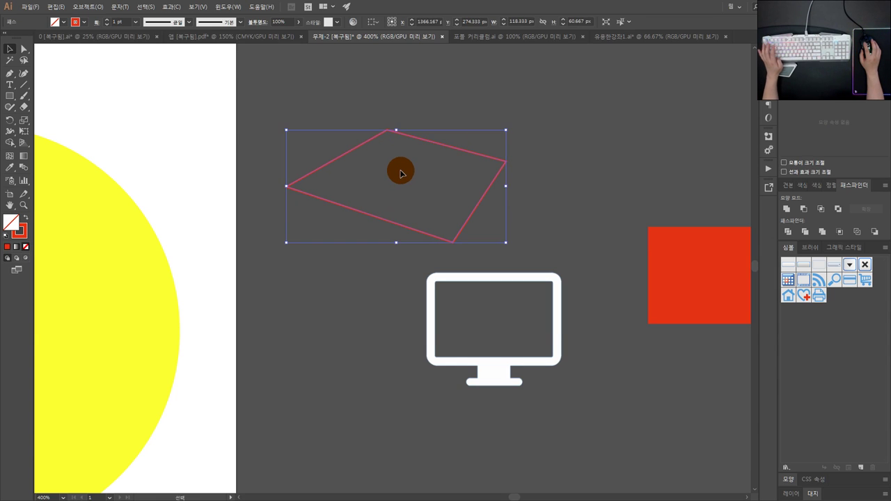
{"action": "left_click", "coordinate": [402, 171]}
- Move the unfilled red outline from beside the artboard to the area above the red and yellow circles
{"action": "scroll", "coordinate": [455, 201], "scroll_direction": "down", "scroll_amount": 2, "text": "alt"}
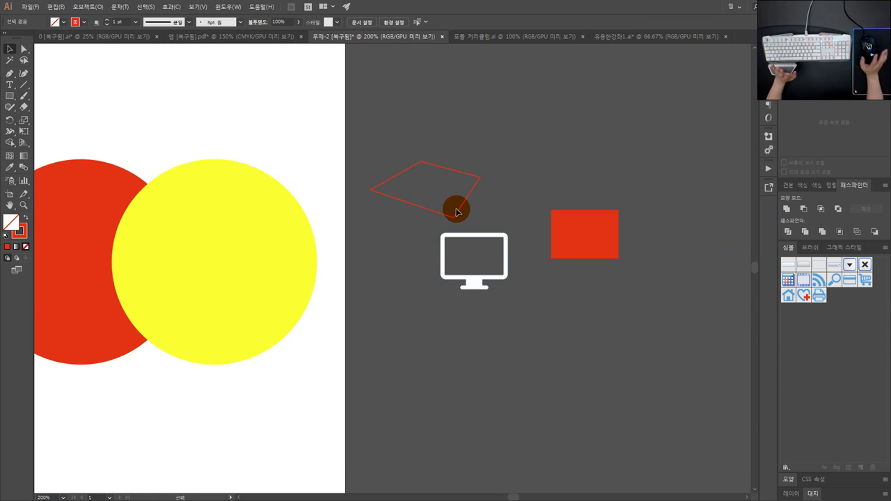
{"action": "scroll", "coordinate": [431, 258], "scroll_direction": "down", "scroll_amount": 3, "text": "alt"}
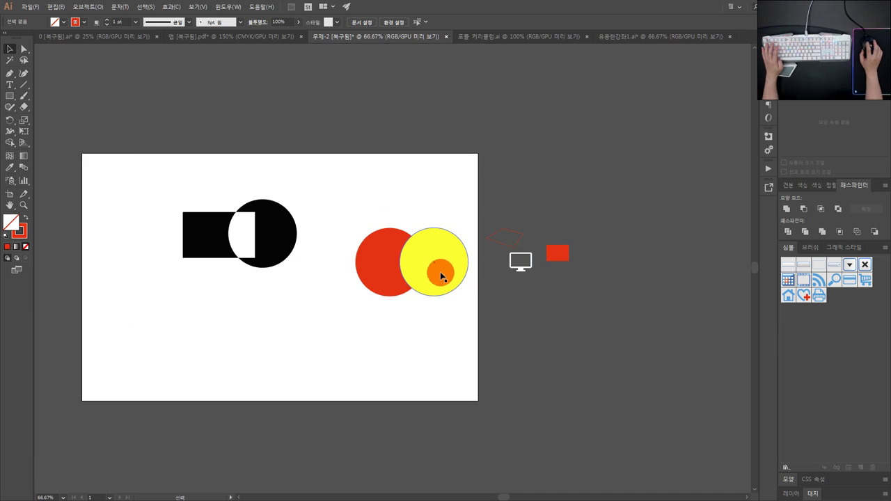
{"action": "scroll", "coordinate": [441, 277], "scroll_direction": "up", "scroll_amount": 2, "text": "alt"}
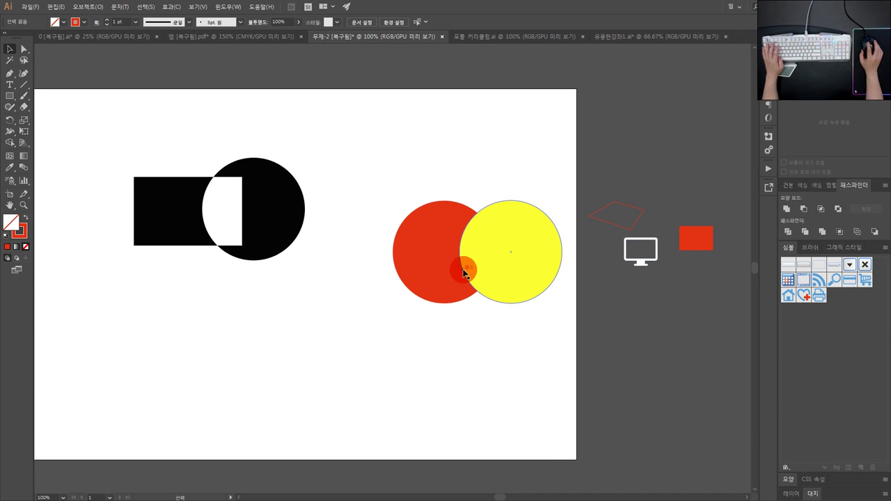
{"action": "left_click_drag", "start_coordinate": [427, 260], "coordinate": [453, 254]}
{"action": "left_click", "coordinate": [509, 317]}
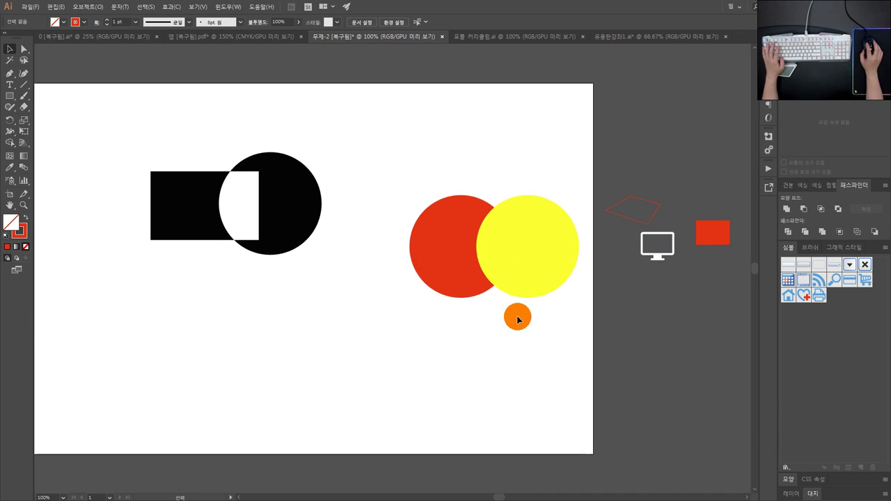
{"action": "left_click_drag", "start_coordinate": [512, 321], "coordinate": [564, 263]}
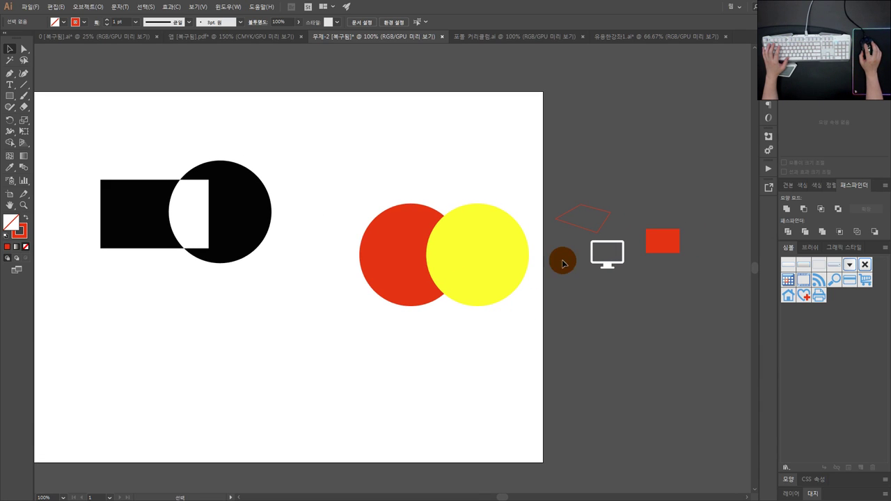
{"action": "left_click_drag", "start_coordinate": [587, 232], "coordinate": [471, 175]}
{"action": "left_click", "coordinate": [517, 199]}
{"action": "left_click_drag", "start_coordinate": [498, 201], "coordinate": [491, 207]}
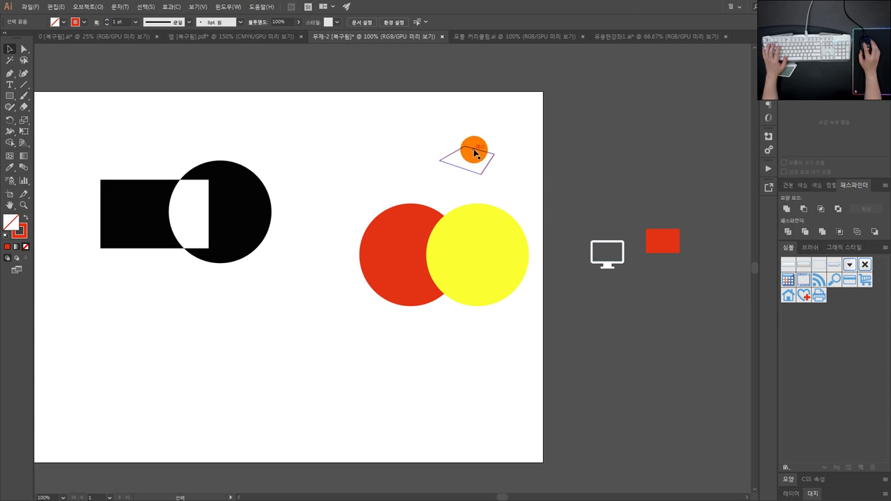
{"action": "left_click", "coordinate": [471, 148]}
{"action": "left_click_drag", "start_coordinate": [444, 152], "coordinate": [487, 155]}
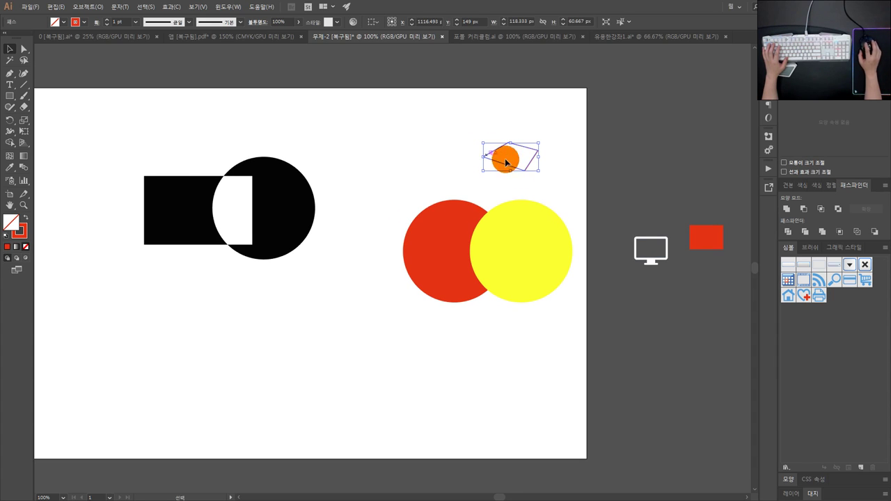
- Move the monitor icon and red rectangle together onto the artboard below the black shapes, and back beside the artboard
{"action": "left_click_drag", "start_coordinate": [701, 279], "coordinate": [640, 215]}
{"action": "mouse_move", "coordinate": [699, 234]}
{"action": "left_mouse_down"}
{"action": "mouse_move", "coordinate": [374, 279]}
{"action": "mouse_move", "coordinate": [324, 268]}
{"action": "mouse_move", "coordinate": [331, 293]}
{"action": "mouse_move", "coordinate": [264, 282]}
{"action": "left_mouse_up"}
{"action": "left_click", "coordinate": [345, 322]}
{"action": "left_click_drag", "start_coordinate": [283, 293], "coordinate": [661, 222]}
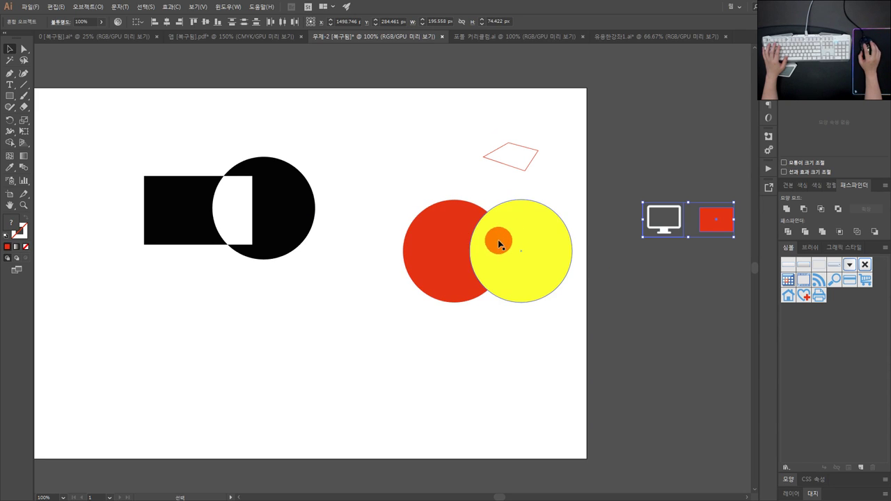
- Move the overlapping black rectangle and circle group closer to the red and yellow circles and deselect it
{"action": "left_click_drag", "start_coordinate": [292, 214], "coordinate": [367, 200]}
{"action": "left_click_drag", "start_coordinate": [428, 193], "coordinate": [394, 202]}
{"action": "scroll", "coordinate": [443, 203], "scroll_direction": "right", "scroll_amount": 2}
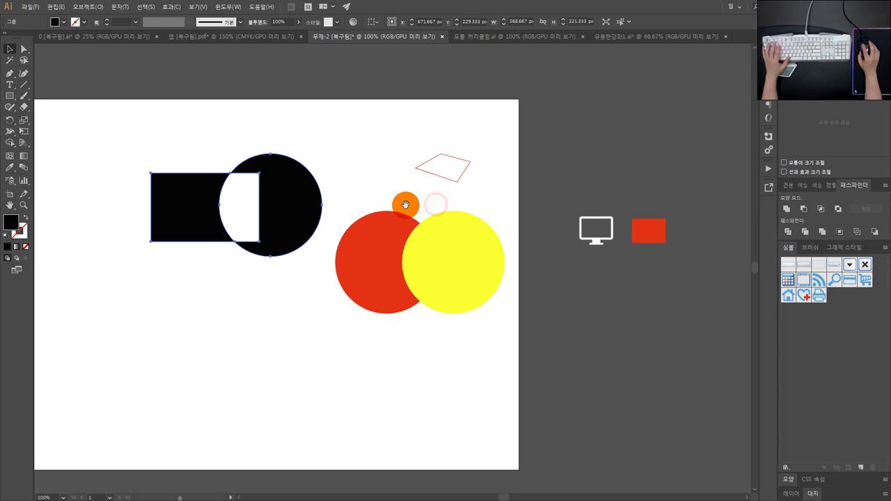
{"action": "left_click", "coordinate": [493, 327]}
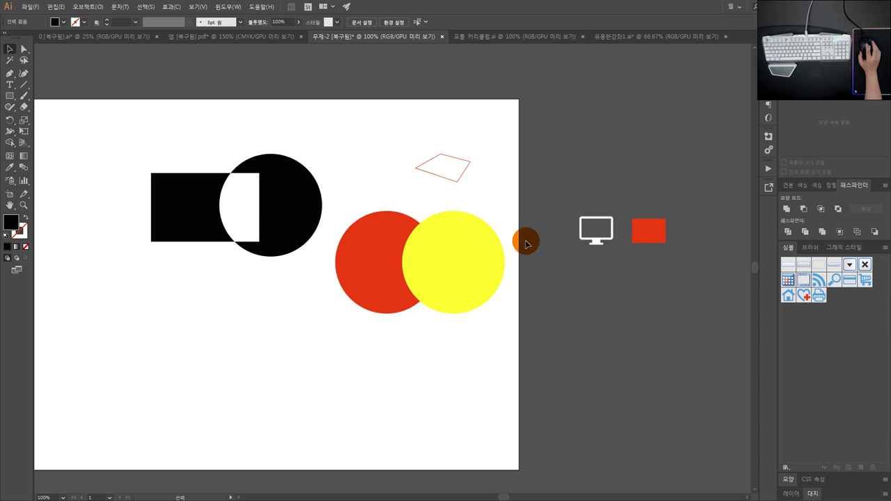
- Marquee-select the unfilled red outline above the circles and clear the selection
{"action": "left_click_drag", "start_coordinate": [526, 244], "coordinate": [259, 186]}
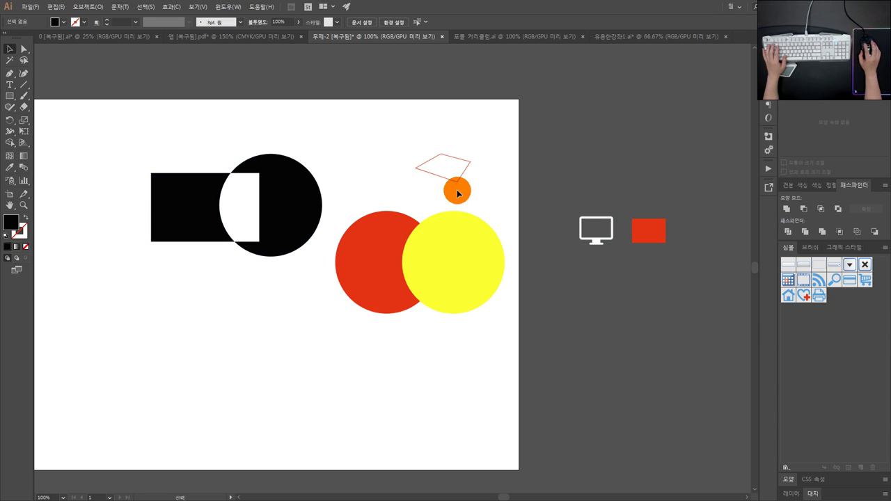
{"action": "left_click_drag", "start_coordinate": [472, 191], "coordinate": [379, 140]}
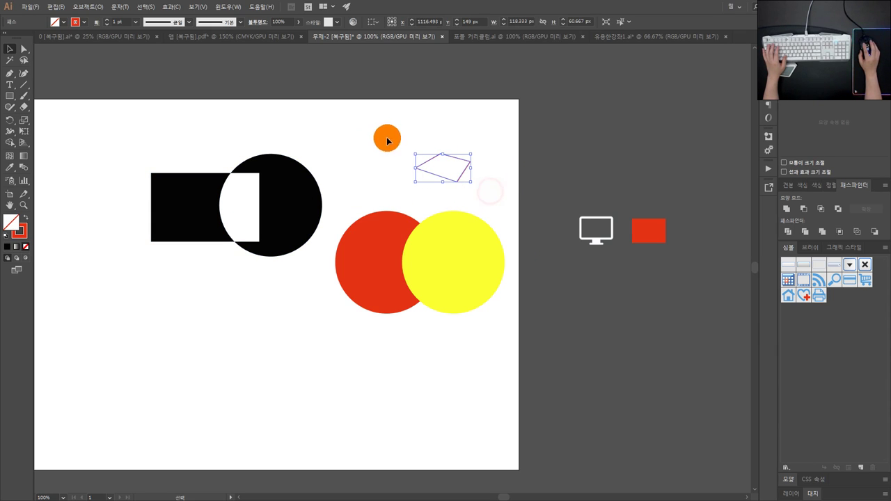
{"action": "left_click", "coordinate": [500, 182]}
{"action": "left_click_drag", "start_coordinate": [419, 192], "coordinate": [453, 194]}
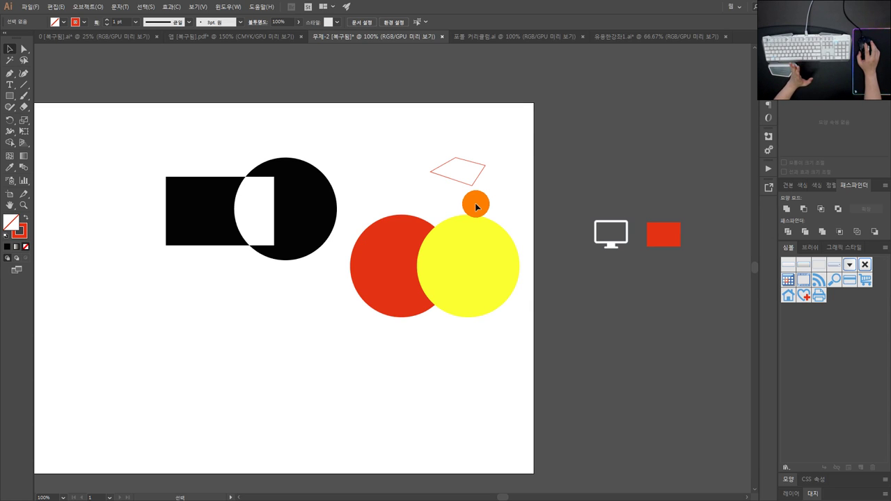
{"action": "left_click_drag", "start_coordinate": [475, 206], "coordinate": [473, 126]}
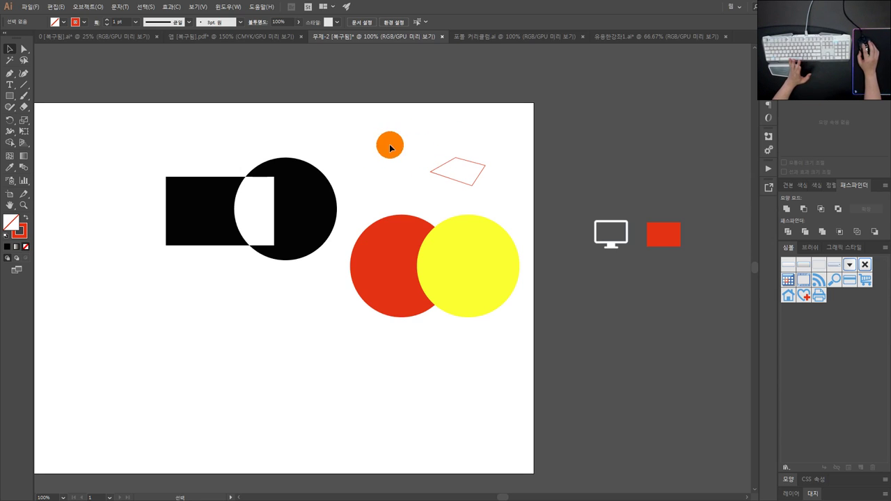
- Switch to 3ds Max and maximise the Top viewport showing the whole panda reference image
{"action": "key", "text": "r"}
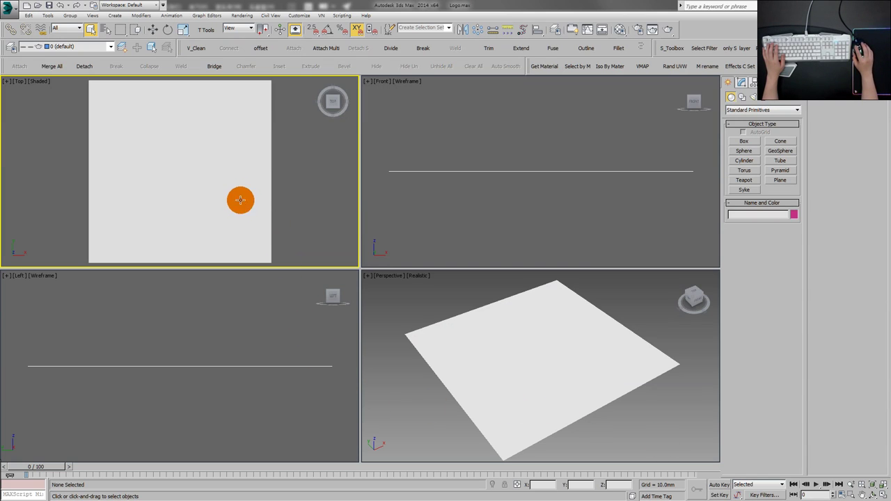
{"action": "key", "text": "alt+w"}
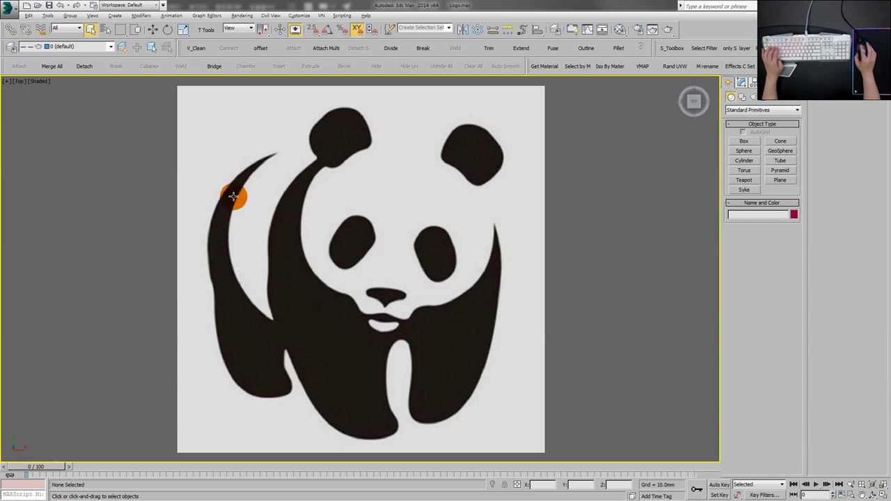
{"action": "scroll", "coordinate": [369, 218], "scroll_direction": "down", "scroll_amount": 5}
{"action": "scroll", "coordinate": [378, 217], "scroll_direction": "up", "scroll_amount": 2}
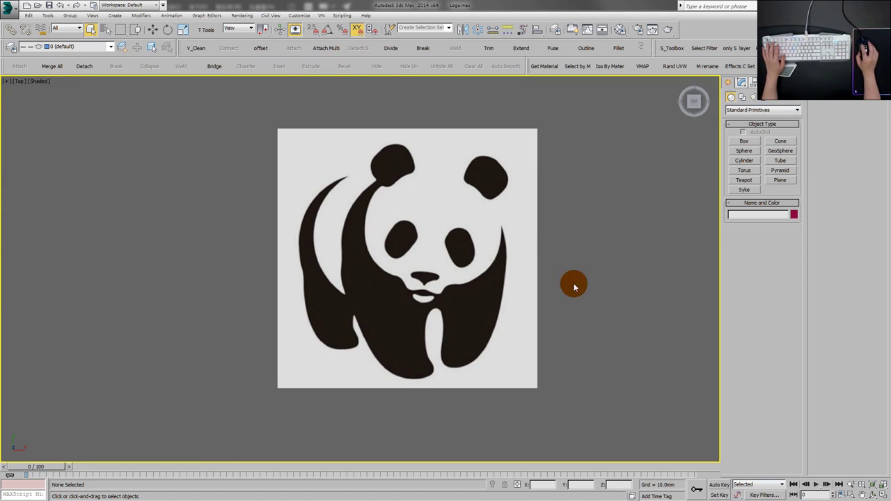
- Freeze the panda reference plane with its default display settings and undo the freeze
{"action": "left_click", "coordinate": [411, 197]}
{"action": "right_click", "coordinate": [440, 193]}
{"action": "left_click", "coordinate": [411, 193]}
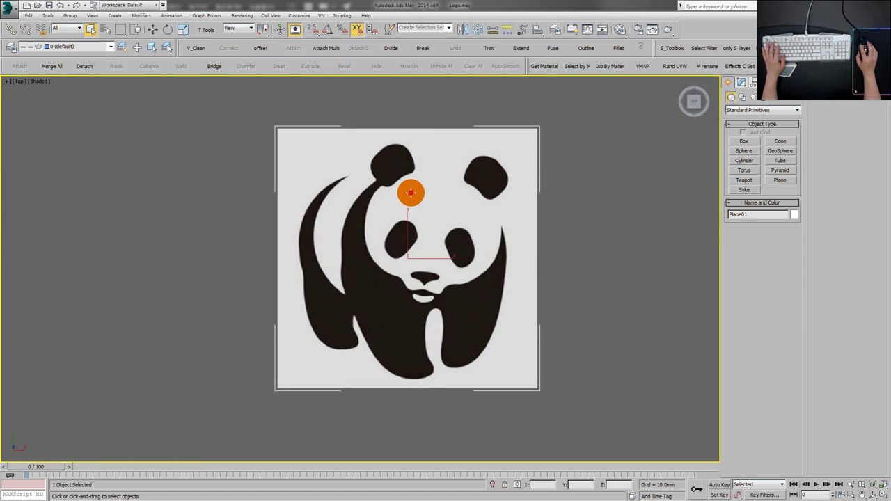
{"action": "left_click_drag", "start_coordinate": [413, 189], "coordinate": [629, 283]}
{"action": "right_click", "coordinate": [411, 185]}
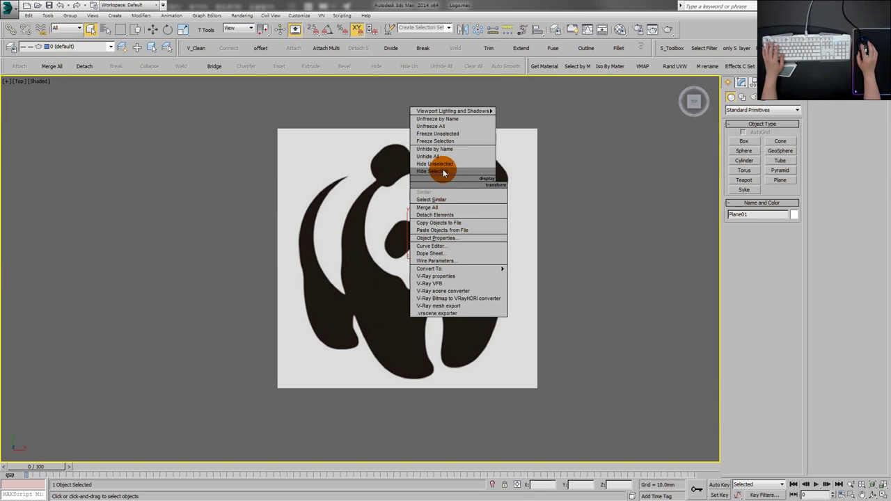
{"action": "left_click", "coordinate": [451, 142]}
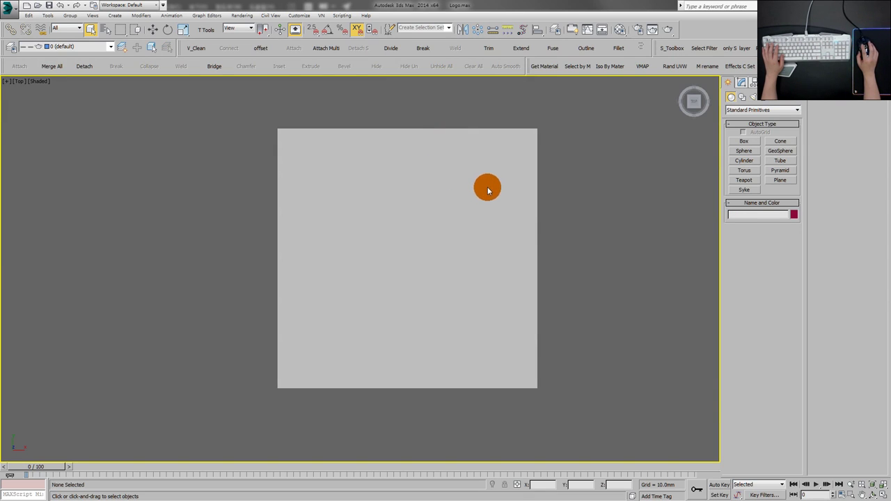
{"action": "key", "text": "ctrl+z"}
- Turn off Show Frozen in Gray in the panda reference plane's object properties
{"action": "right_click", "coordinate": [456, 178]}
{"action": "mouse_move", "coordinate": [485, 263]}
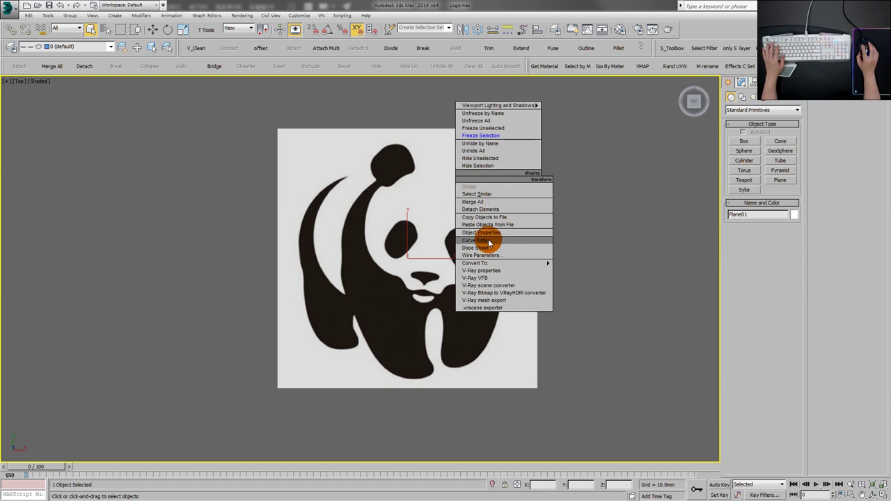
{"action": "left_click", "coordinate": [485, 233]}
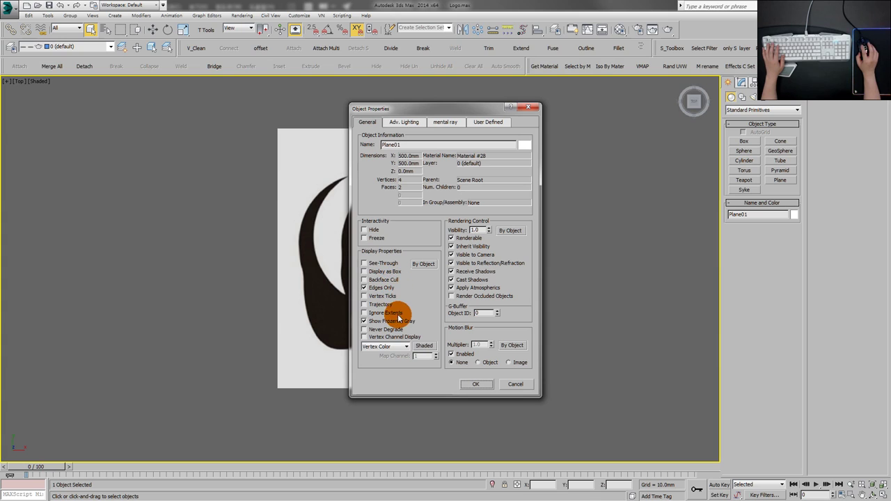
{"action": "left_click", "coordinate": [479, 384]}
{"action": "right_click", "coordinate": [415, 242]}
{"action": "left_click", "coordinate": [598, 229]}
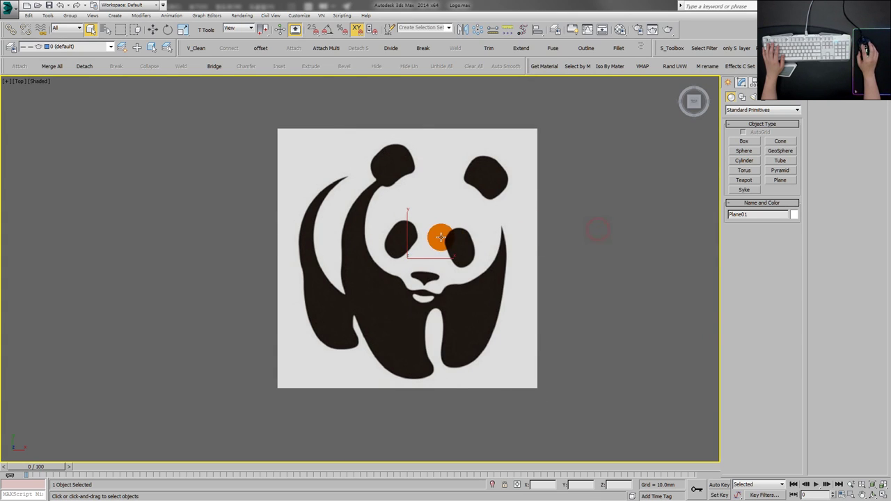
- Move the panda plane to about X -32 mm, Y 10 mm and freeze it
{"action": "key", "text": "w"}
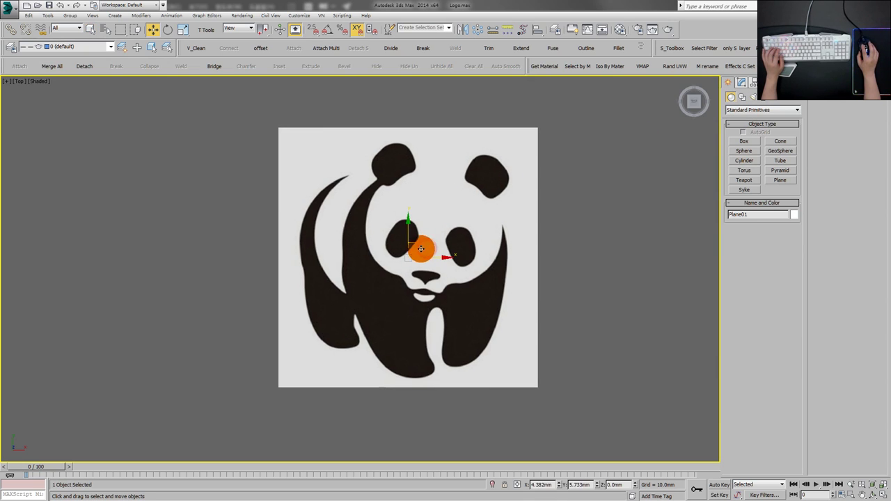
{"action": "left_click_drag", "start_coordinate": [422, 247], "coordinate": [403, 241]}
{"action": "right_click", "coordinate": [397, 205]}
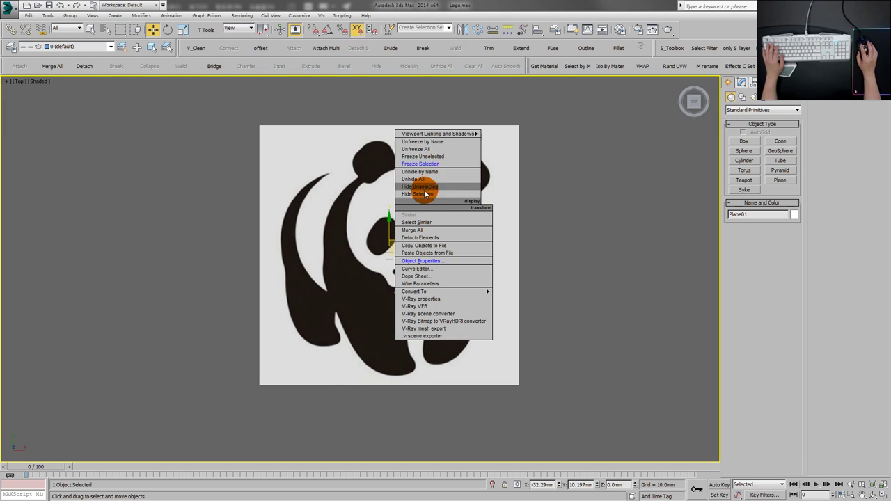
{"action": "left_click", "coordinate": [424, 164]}
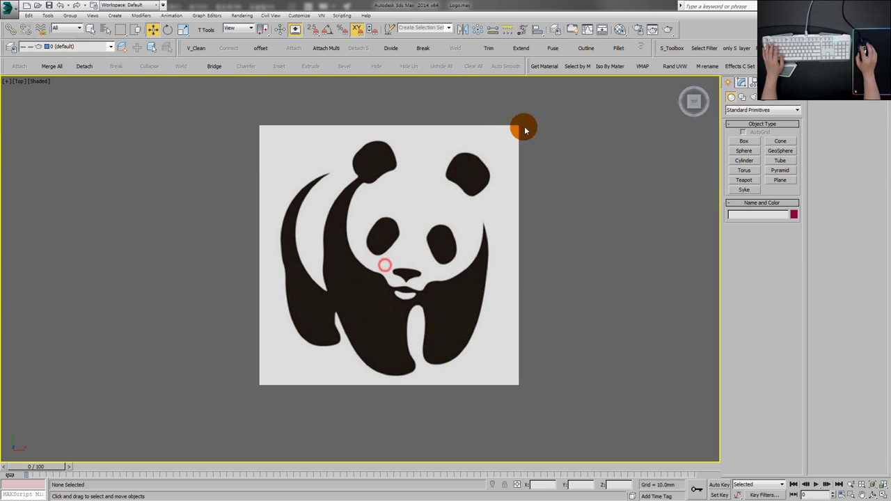
- Unfreeze all objects and move the panda plane to about X 74 mm, Y 30 mm
{"action": "right_click", "coordinate": [472, 163]}
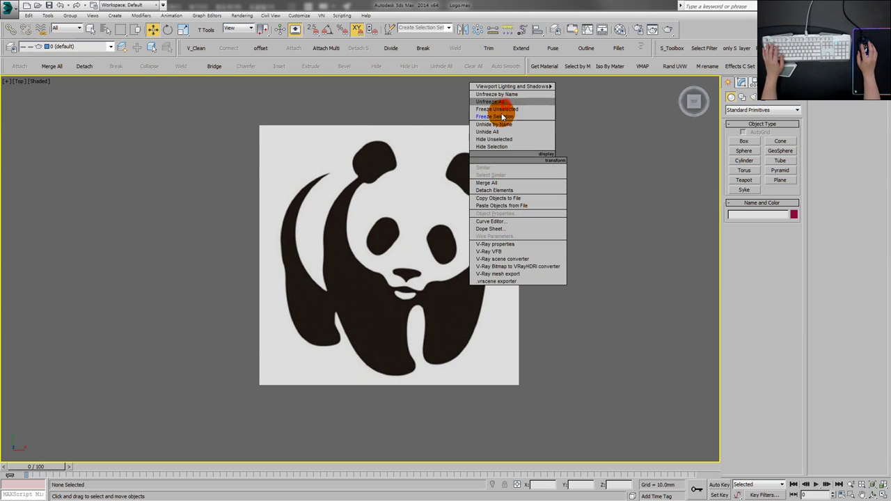
{"action": "left_click", "coordinate": [496, 102]}
{"action": "left_click_drag", "start_coordinate": [406, 208], "coordinate": [461, 202]}
- Hide the selected panda plane and unhide all objects again
{"action": "right_click", "coordinate": [479, 185]}
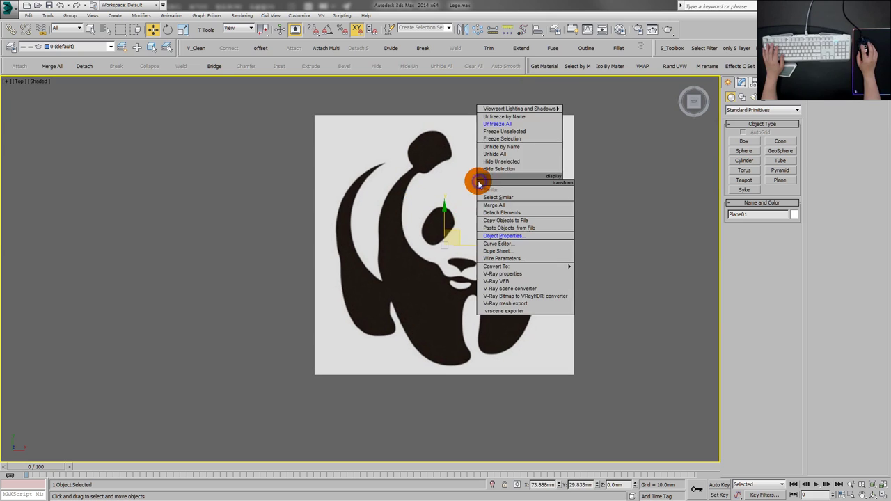
{"action": "left_click", "coordinate": [503, 168]}
{"action": "right_click", "coordinate": [462, 163]}
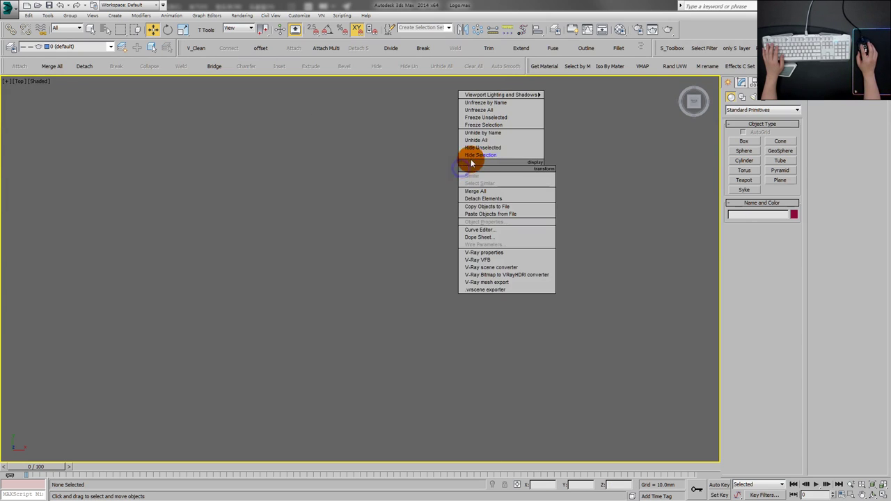
{"action": "left_click", "coordinate": [487, 141]}
{"action": "left_click", "coordinate": [574, 198]}
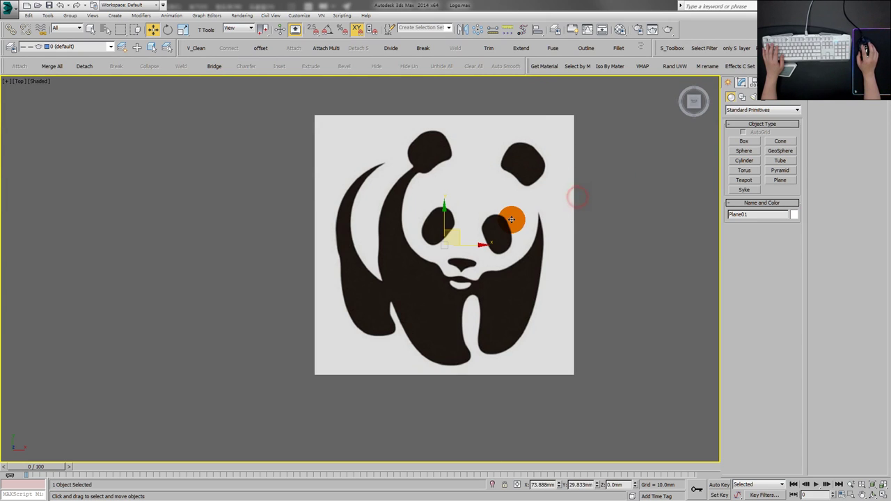
- Freeze the panda plane as a tracing background and try to select it with a selection window
{"action": "right_click", "coordinate": [503, 206]}
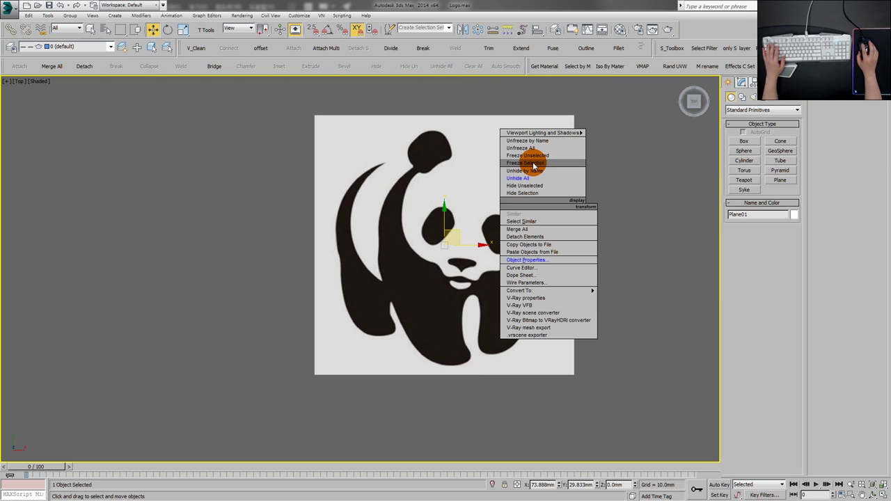
{"action": "left_click", "coordinate": [533, 164]}
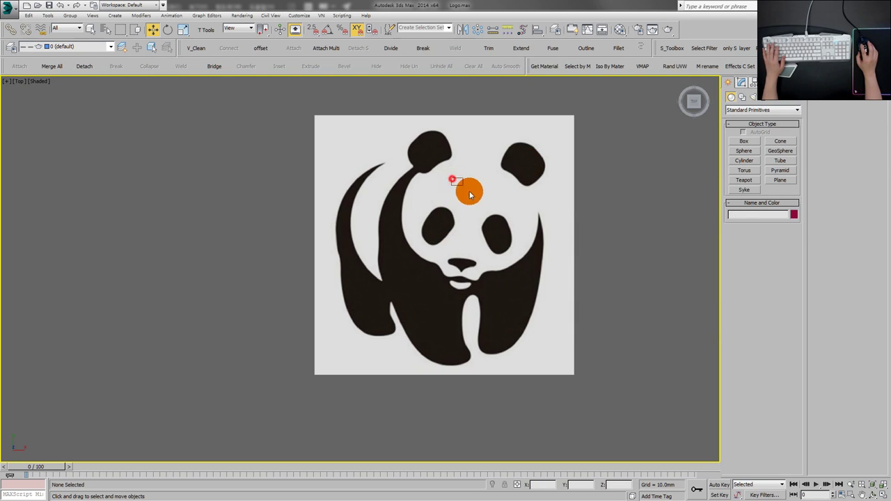
{"action": "scroll", "coordinate": [487, 217], "scroll_direction": "up", "scroll_amount": 4}
{"action": "scroll", "coordinate": [446, 235], "scroll_direction": "down", "scroll_amount": 4}
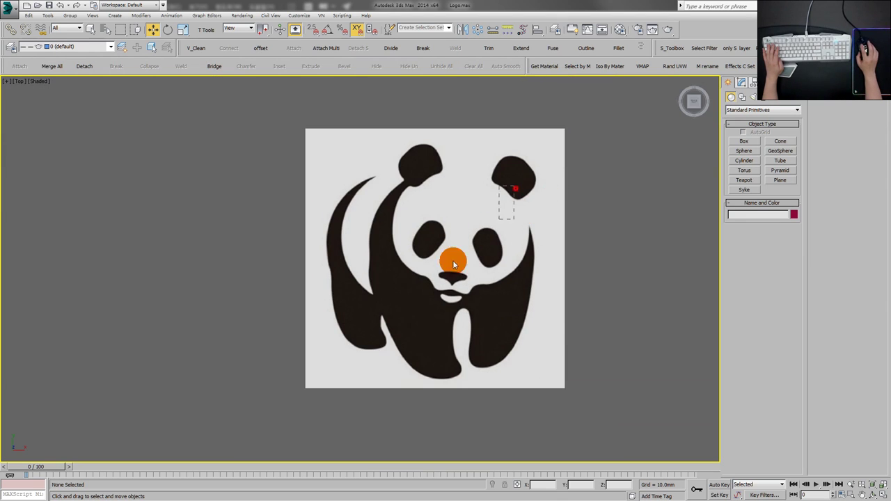
{"action": "scroll", "coordinate": [453, 258], "scroll_direction": "up", "scroll_amount": 2}
- Draw a freehand curved Bezier line from above the panda's right-hand ear down to its front leg
{"action": "left_click", "coordinate": [741, 98]}
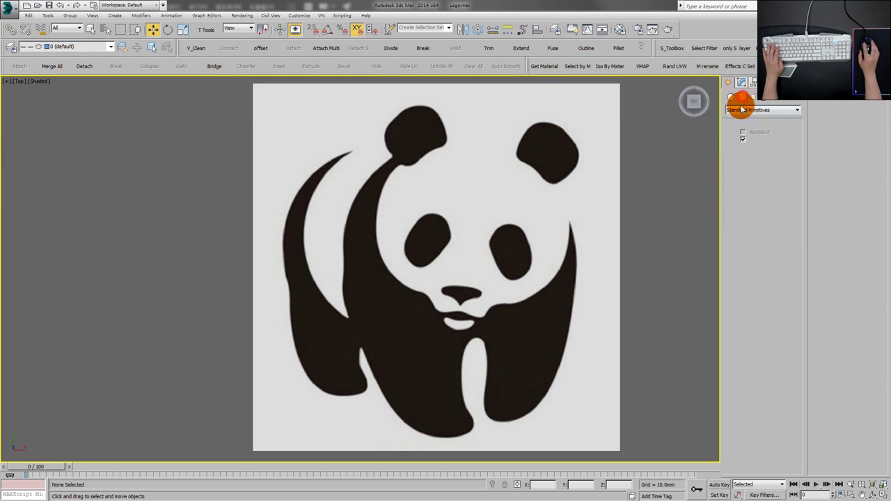
{"action": "left_click", "coordinate": [744, 148]}
{"action": "left_click", "coordinate": [528, 117]}
{"action": "mouse_move", "coordinate": [482, 180]}
{"action": "left_mouse_down"}
{"action": "mouse_move", "coordinate": [504, 201]}
{"action": "mouse_move", "coordinate": [550, 183]}
{"action": "left_mouse_up"}
{"action": "left_click_drag", "start_coordinate": [576, 191], "coordinate": [590, 224]}
{"action": "left_click_drag", "start_coordinate": [564, 260], "coordinate": [562, 280]}
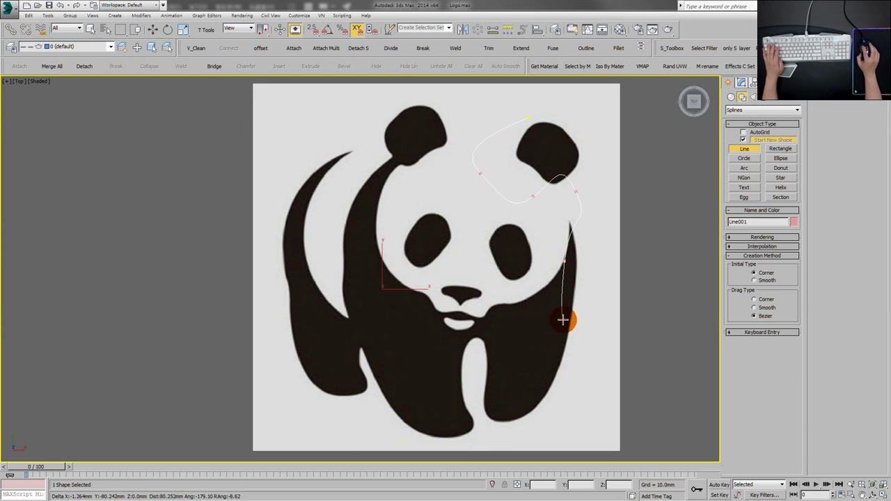
{"action": "left_click_drag", "start_coordinate": [549, 324], "coordinate": [596, 327]}
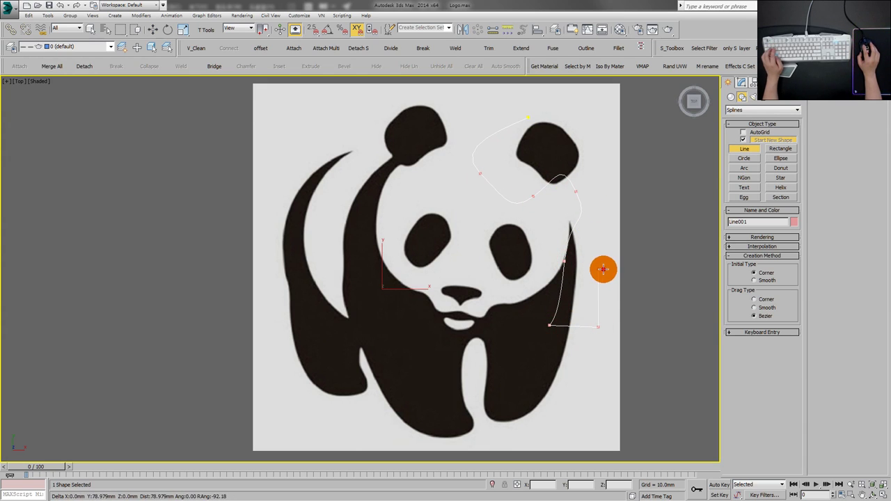
- Extend the test line with right-angled straight segments beyond the image, finish it and delete the whole shape
{"action": "left_click", "coordinate": [597, 269]}
{"action": "left_click", "coordinate": [660, 269]}
{"action": "left_click", "coordinate": [660, 339]}
{"action": "left_click", "coordinate": [696, 339]}
{"action": "left_click", "coordinate": [695, 222]}
{"action": "left_click", "coordinate": [620, 223]}
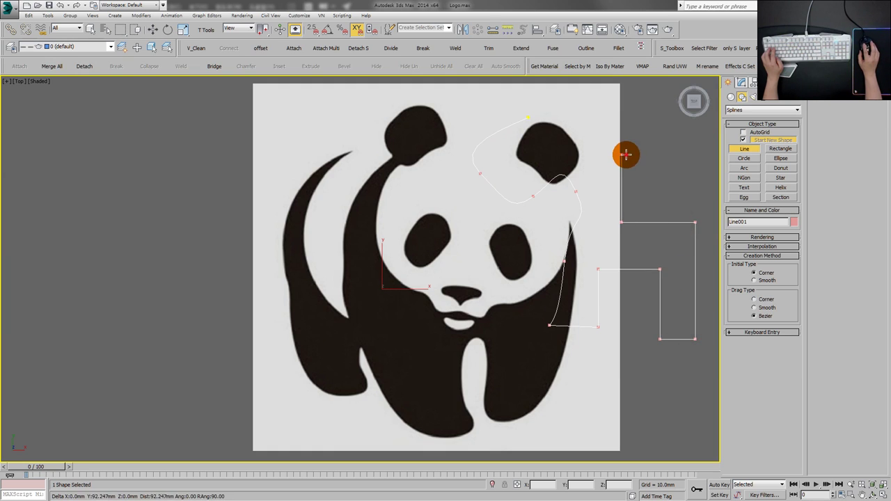
{"action": "left_click", "coordinate": [625, 154]}
{"action": "right_click", "coordinate": [610, 161]}
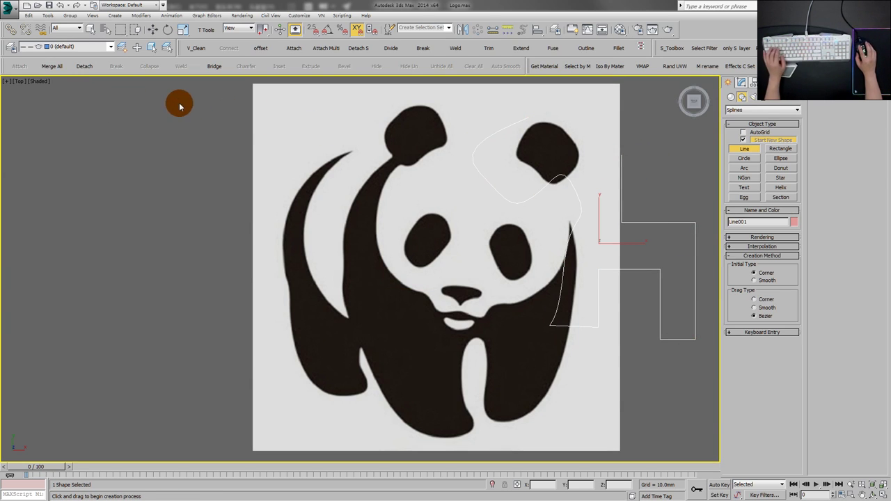
{"action": "key", "text": "w"}
{"action": "key", "text": "Delete"}
- Start a new line below the panda's left-hand ear and trace the white back band with straight segments up to the rear crescent's tip
{"action": "left_click", "coordinate": [745, 148]}
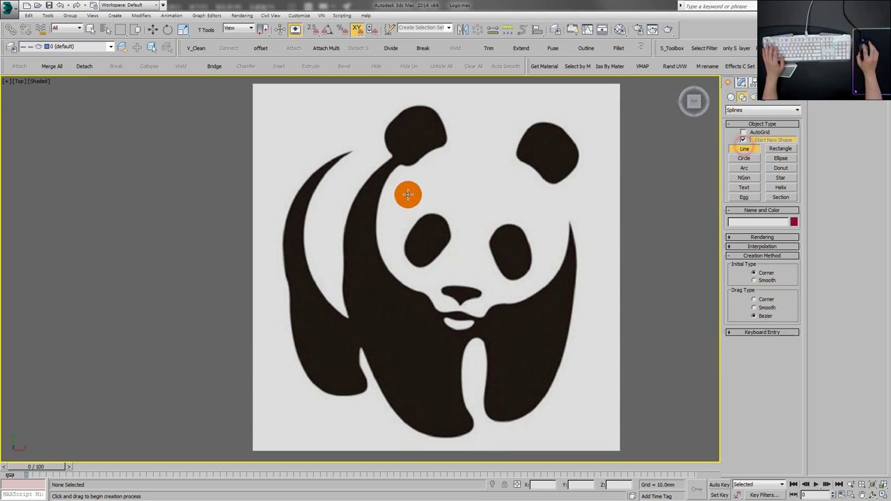
{"action": "scroll", "coordinate": [407, 194], "scroll_direction": "up", "scroll_amount": 3}
{"action": "scroll", "coordinate": [425, 153], "scroll_direction": "down", "scroll_amount": 3}
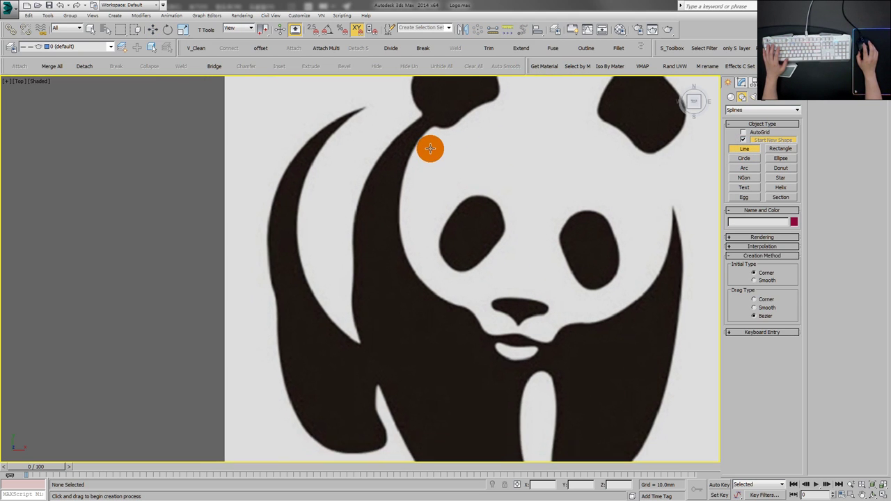
{"action": "scroll", "coordinate": [421, 129], "scroll_direction": "up", "scroll_amount": 3}
{"action": "left_click", "coordinate": [425, 126]}
{"action": "scroll", "coordinate": [418, 140], "scroll_direction": "down", "scroll_amount": 2}
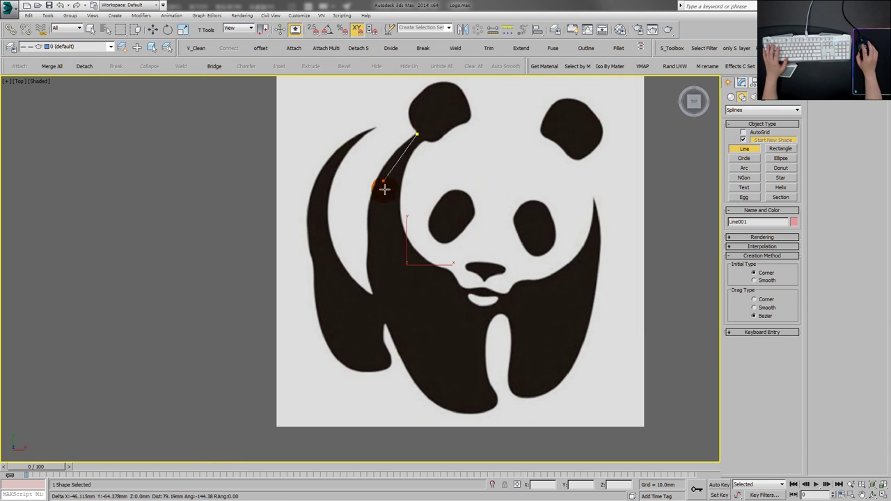
{"action": "left_click", "coordinate": [367, 225]}
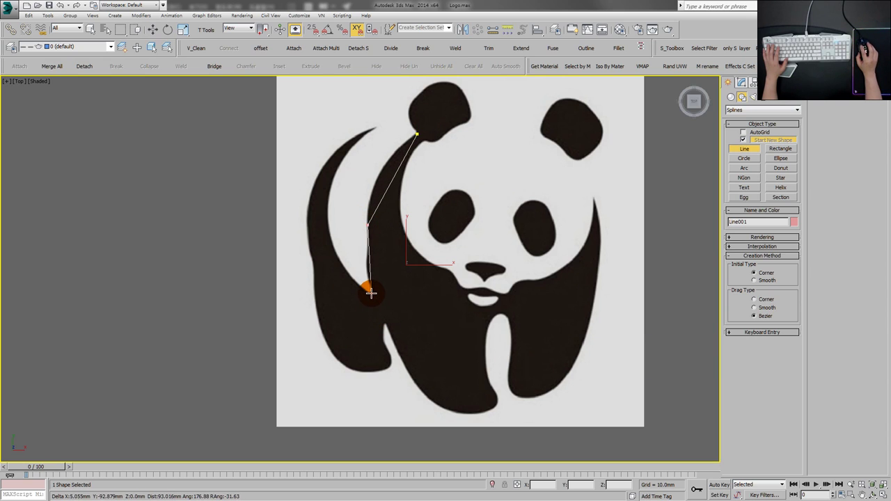
{"action": "left_click", "coordinate": [327, 230]}
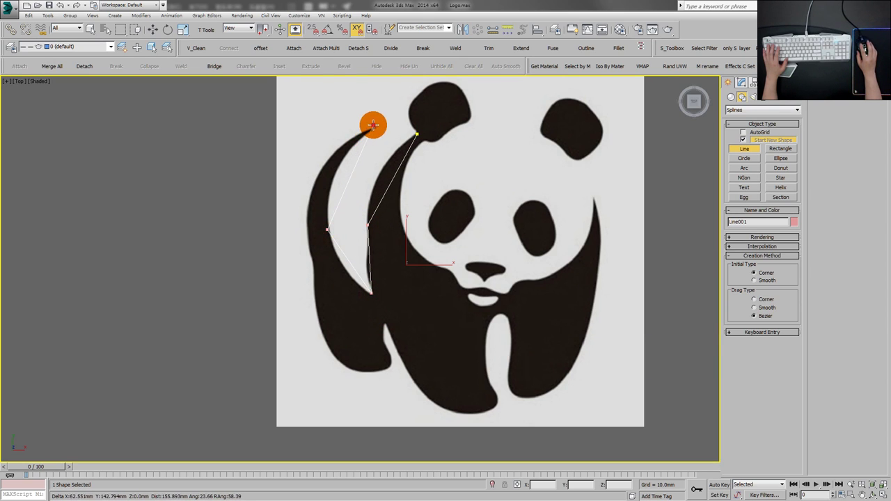
{"action": "left_click", "coordinate": [373, 126]}
- Continue the line with straight segments down the outer back and around the hind leg to the notch beside it
{"action": "left_click", "coordinate": [315, 174]}
{"action": "left_click", "coordinate": [313, 263]}
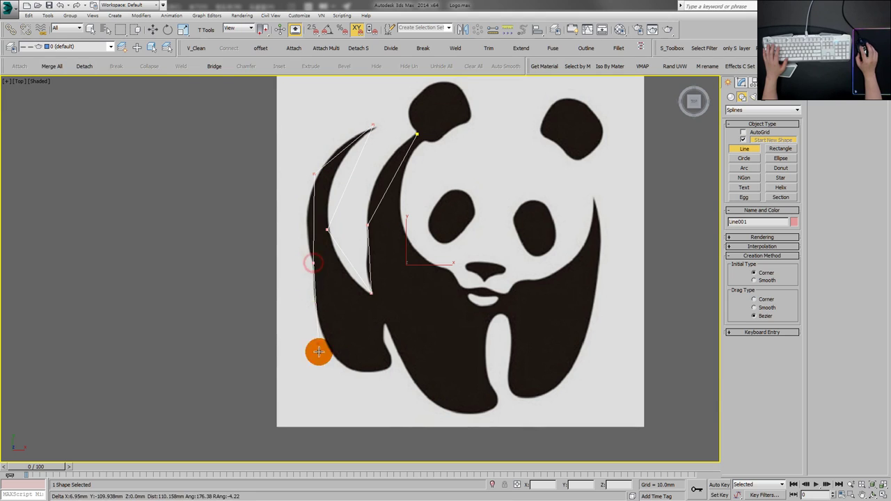
{"action": "left_click", "coordinate": [391, 368]}
{"action": "left_click", "coordinate": [379, 341]}
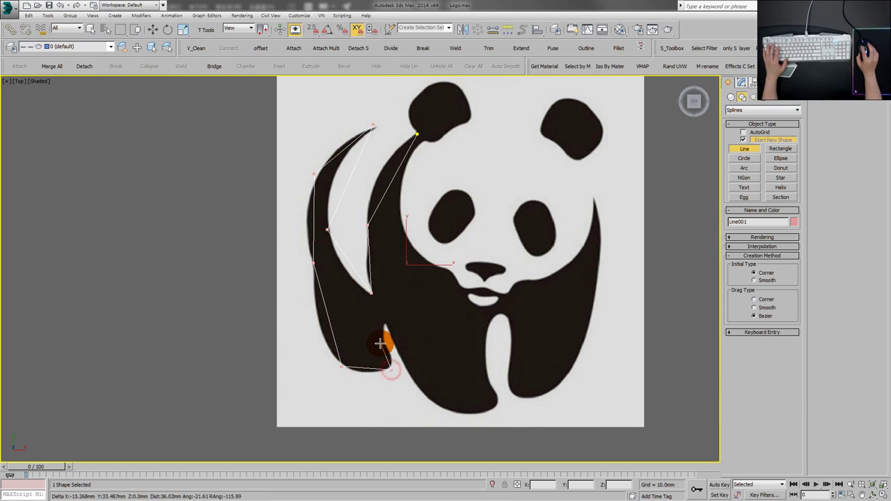
- Trace the left-hand front leg up to the gap between the front legs and close the spline at its start point
{"action": "left_click", "coordinate": [444, 410]}
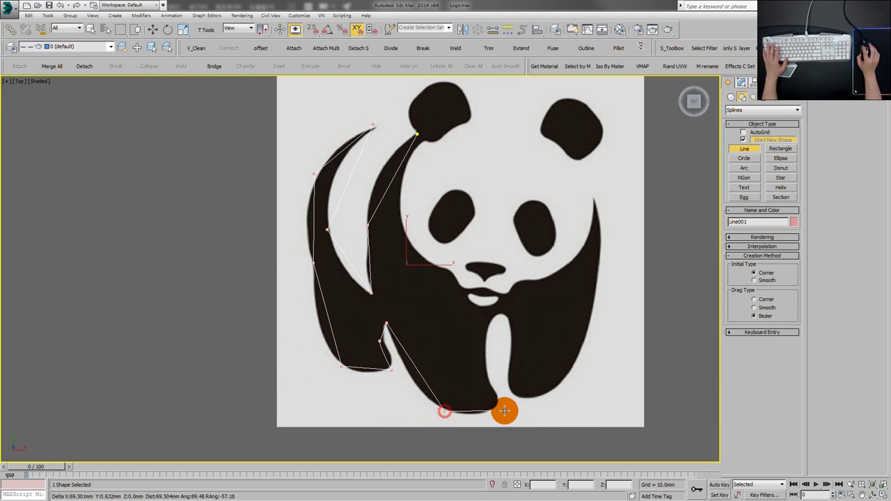
{"action": "left_click", "coordinate": [490, 338]}
{"action": "left_click", "coordinate": [499, 314]}
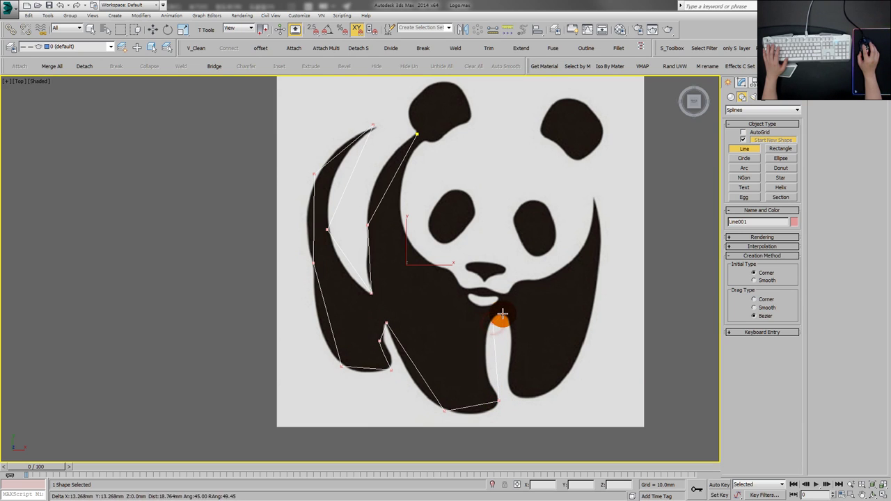
{"action": "left_click", "coordinate": [417, 135]}
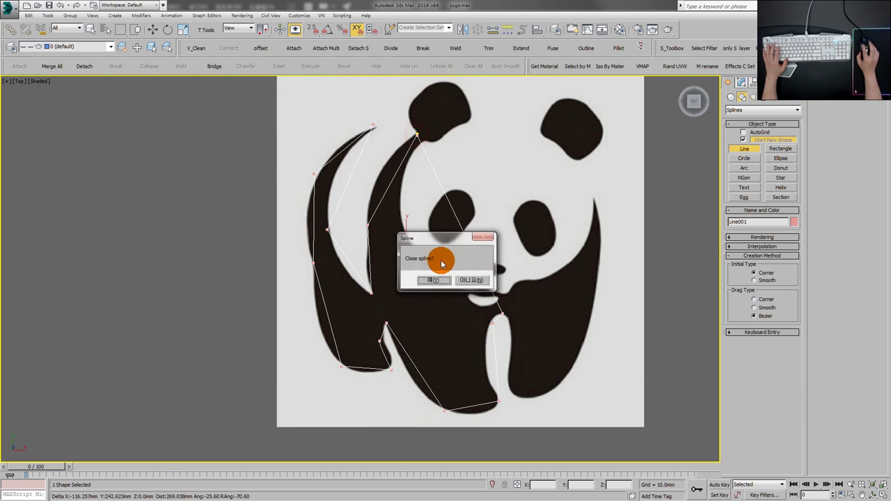
{"action": "left_click", "coordinate": [433, 280]}
- Convert all vertices of the traced line to Bezier
{"action": "key", "text": "1"}
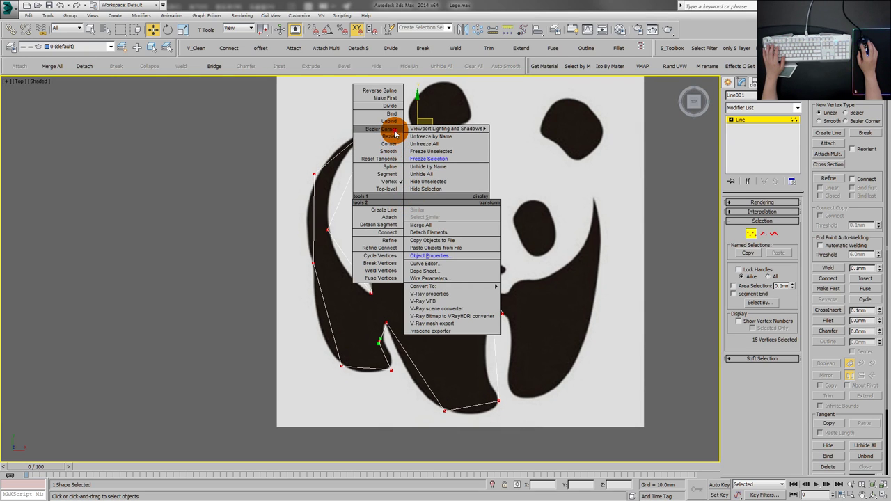
{"action": "left_click", "coordinate": [393, 131]}
{"action": "right_click", "coordinate": [369, 123]}
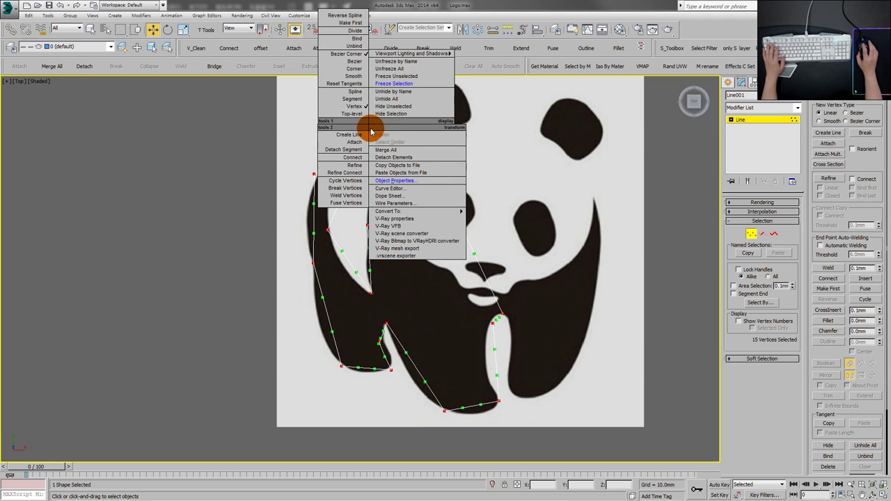
{"action": "left_click", "coordinate": [359, 62]}
- Swing the Bezier handles of the vertex below the left-hand ear to nearly horizontal and nudge the vertex onto the outline
{"action": "left_click_drag", "start_coordinate": [343, 145], "coordinate": [420, 194]}
{"action": "scroll", "coordinate": [378, 176], "scroll_direction": "up", "scroll_amount": 2}
{"action": "scroll", "coordinate": [413, 186], "scroll_direction": "down", "scroll_amount": 2}
{"action": "scroll", "coordinate": [442, 179], "scroll_direction": "up", "scroll_amount": 4}
{"action": "left_click_drag", "start_coordinate": [454, 167], "coordinate": [436, 197]}
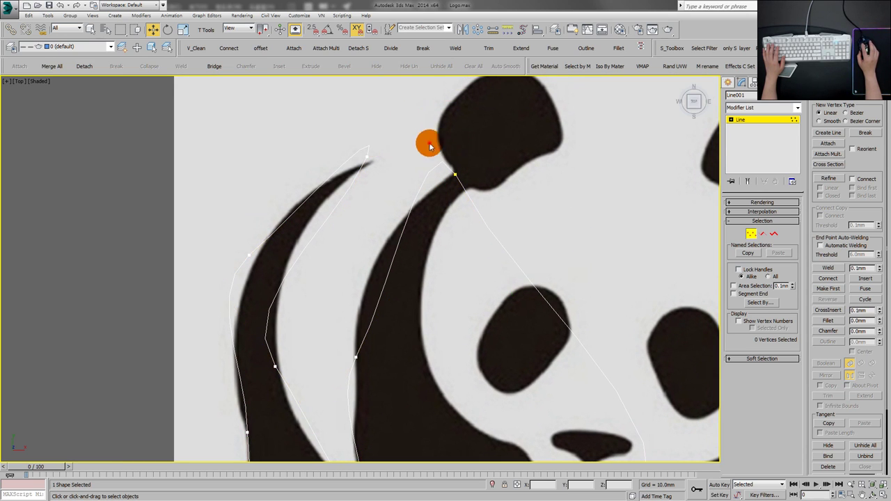
{"action": "left_click_drag", "start_coordinate": [429, 145], "coordinate": [474, 190]}
{"action": "key", "text": "alt+s"}
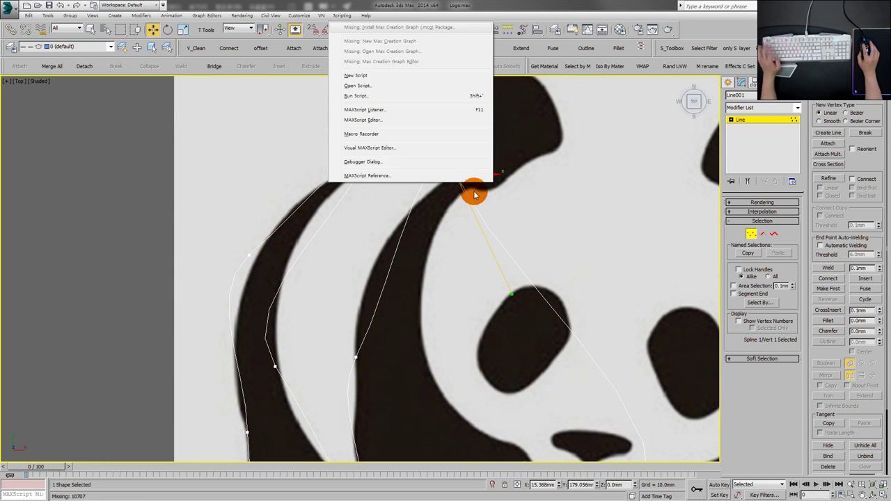
{"action": "key", "text": "Escape"}
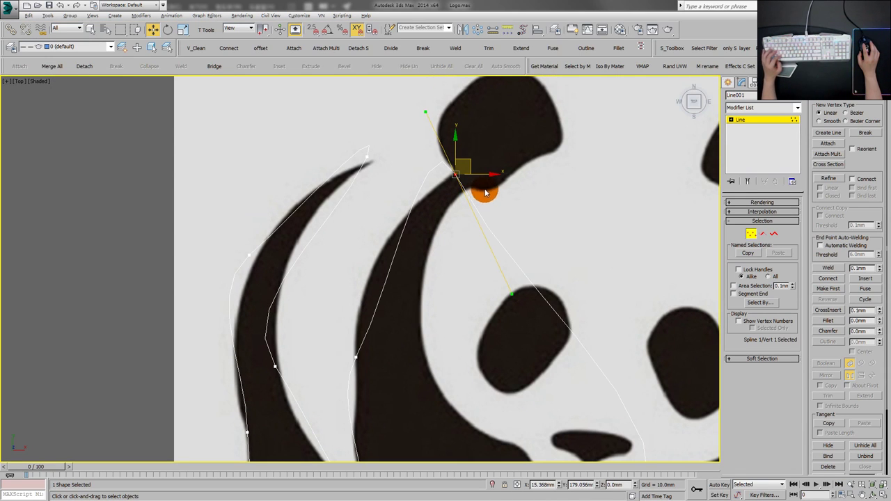
{"action": "left_click_drag", "start_coordinate": [490, 141], "coordinate": [444, 180]}
{"action": "left_click", "coordinate": [506, 293]}
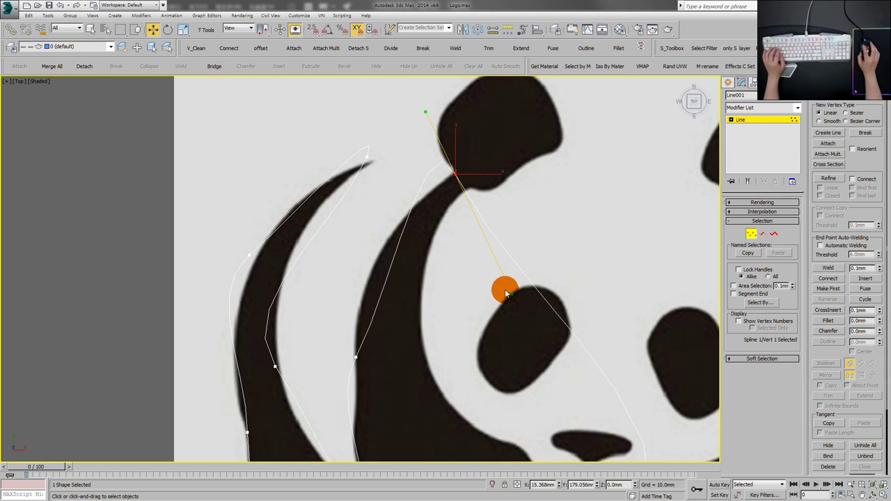
{"action": "left_click_drag", "start_coordinate": [512, 293], "coordinate": [529, 186]}
{"action": "left_click", "coordinate": [467, 183]}
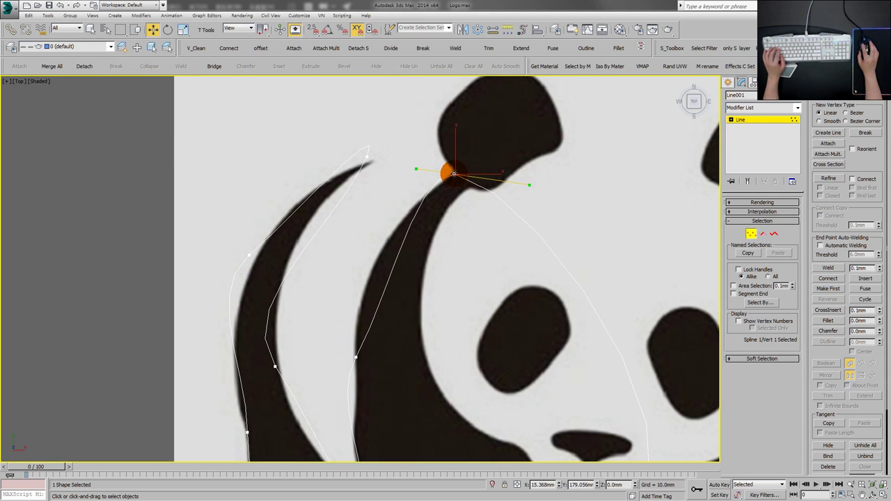
- Turn on adaptive interpolation for the line and fit the second vertex and its handles to the black shoulder band's outer edge
{"action": "left_click", "coordinate": [752, 210]}
{"action": "left_click", "coordinate": [752, 237]}
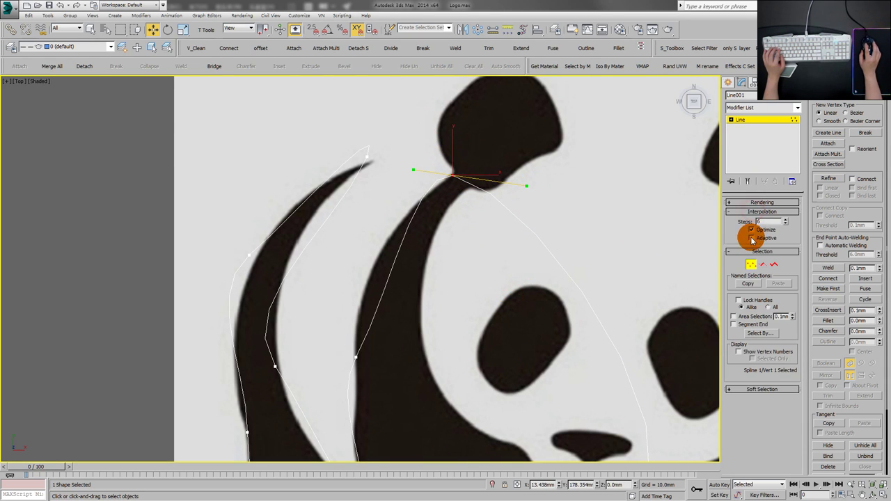
{"action": "left_click", "coordinate": [355, 357]}
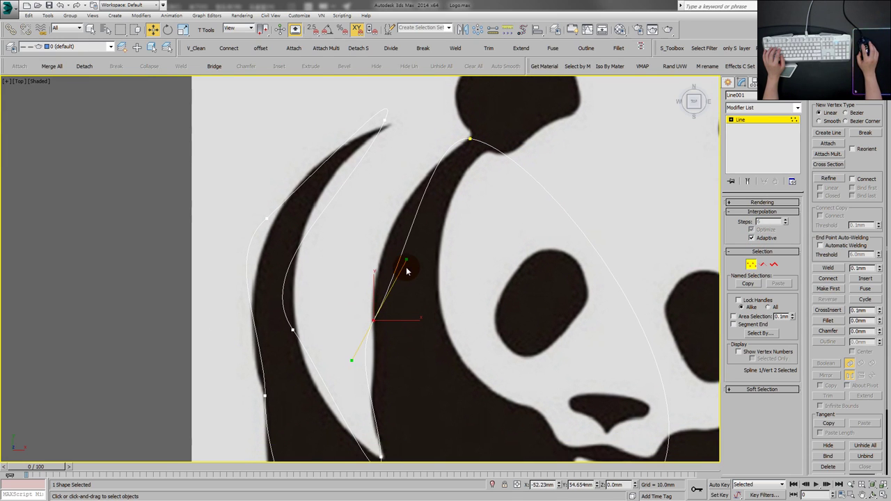
{"action": "left_click_drag", "start_coordinate": [407, 262], "coordinate": [376, 245]}
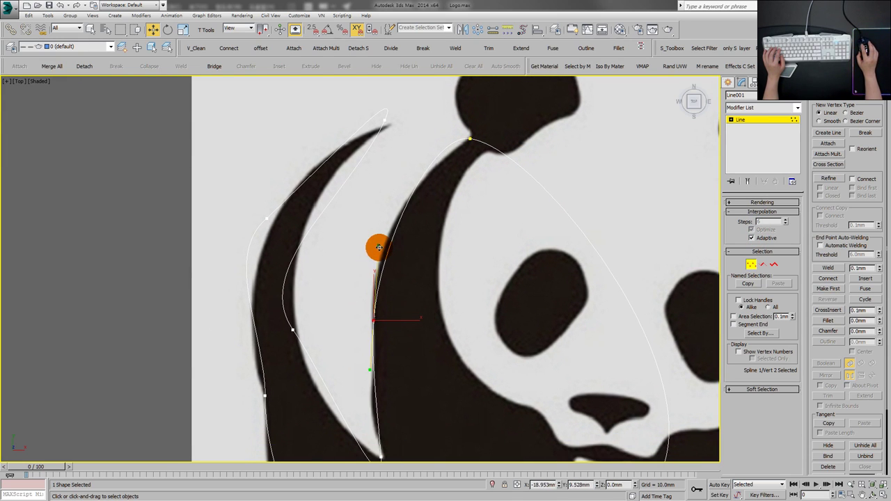
{"action": "left_click", "coordinate": [468, 139]}
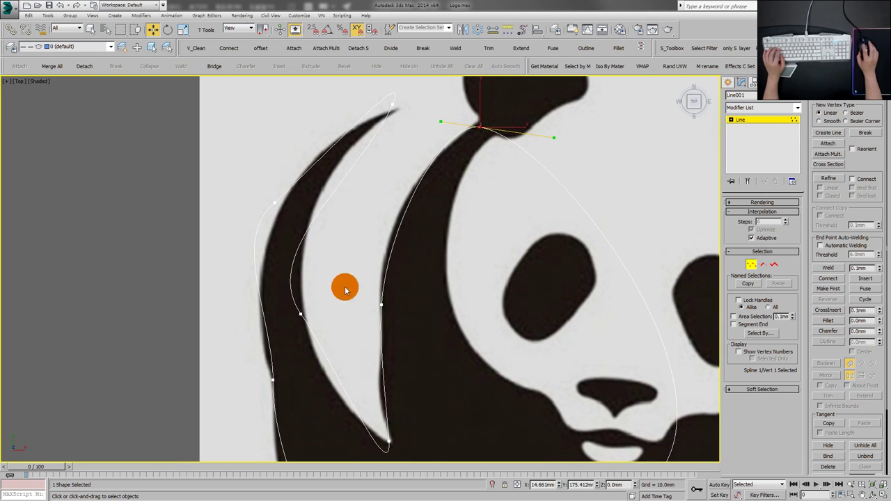
{"action": "left_click", "coordinate": [380, 306]}
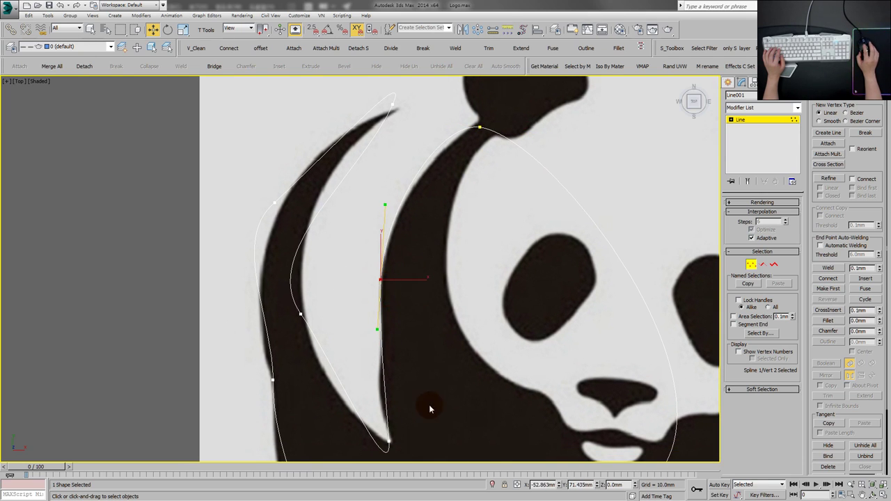
- Adjust the vertices at the white band's lower point and on the rear crescent's inner edge so the curve follows the image
{"action": "left_click_drag", "start_coordinate": [396, 333], "coordinate": [448, 368]}
{"action": "left_click_drag", "start_coordinate": [408, 296], "coordinate": [411, 342]}
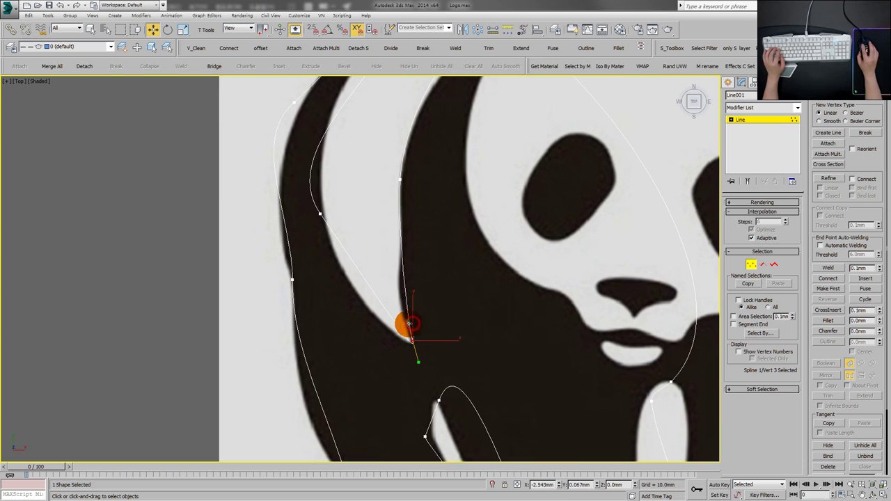
{"action": "left_click", "coordinate": [320, 214]}
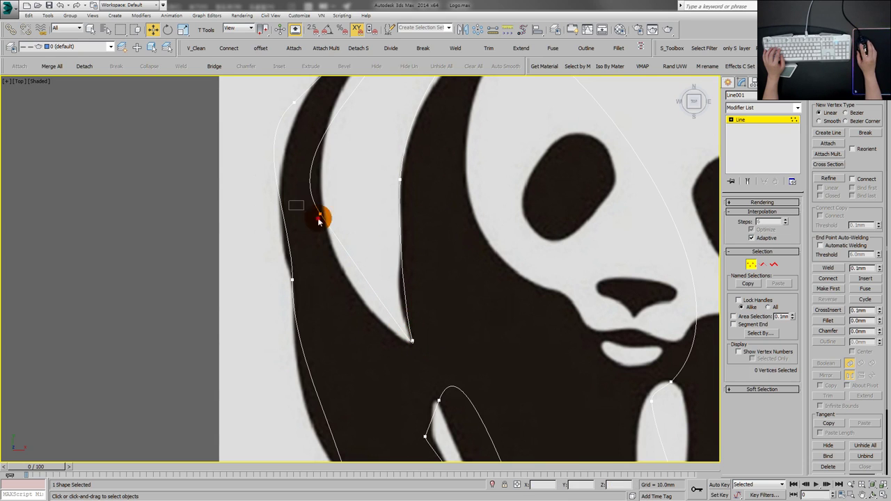
{"action": "left_click_drag", "start_coordinate": [349, 258], "coordinate": [332, 287]}
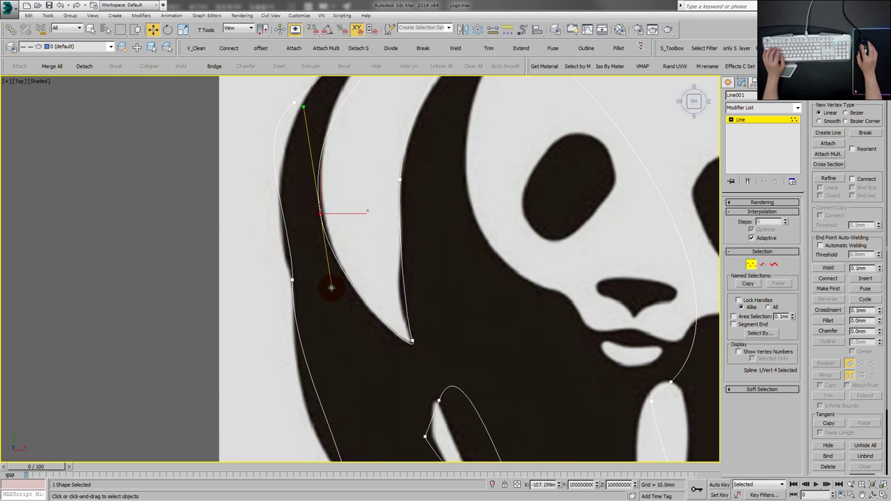
{"action": "left_click_drag", "start_coordinate": [320, 212], "coordinate": [329, 223]}
{"action": "left_click_drag", "start_coordinate": [337, 224], "coordinate": [374, 353]}
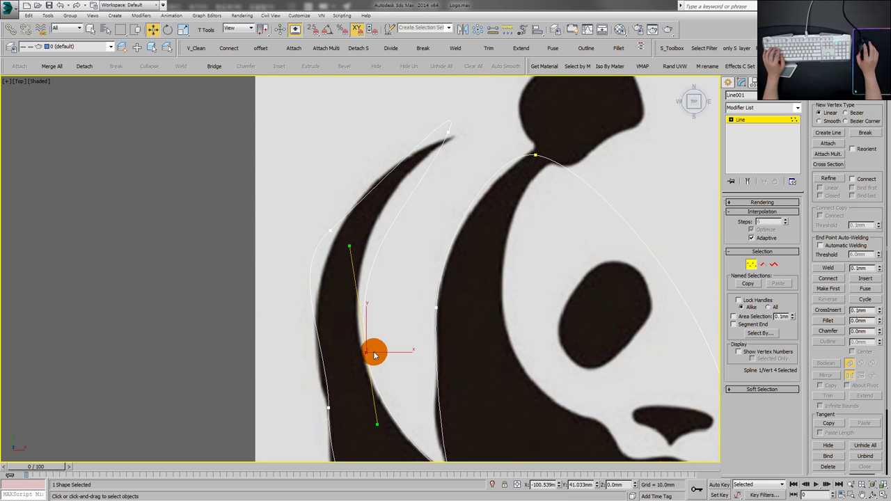
- Move the vertex near the rear crescent's tip down onto the crescent's inner edge
{"action": "left_click", "coordinate": [447, 132]}
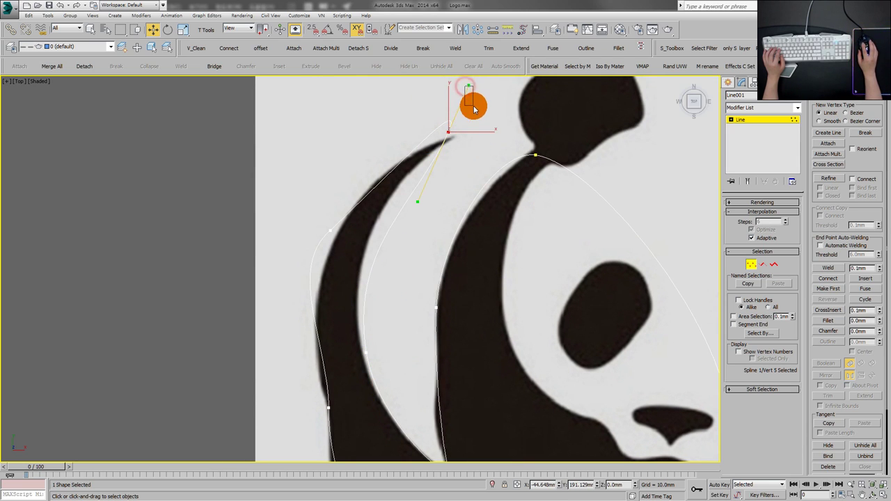
{"action": "mouse_move", "coordinate": [467, 86]}
{"action": "left_mouse_down"}
{"action": "mouse_move", "coordinate": [479, 109]}
{"action": "mouse_move", "coordinate": [418, 156]}
{"action": "mouse_move", "coordinate": [412, 174]}
{"action": "left_mouse_up"}
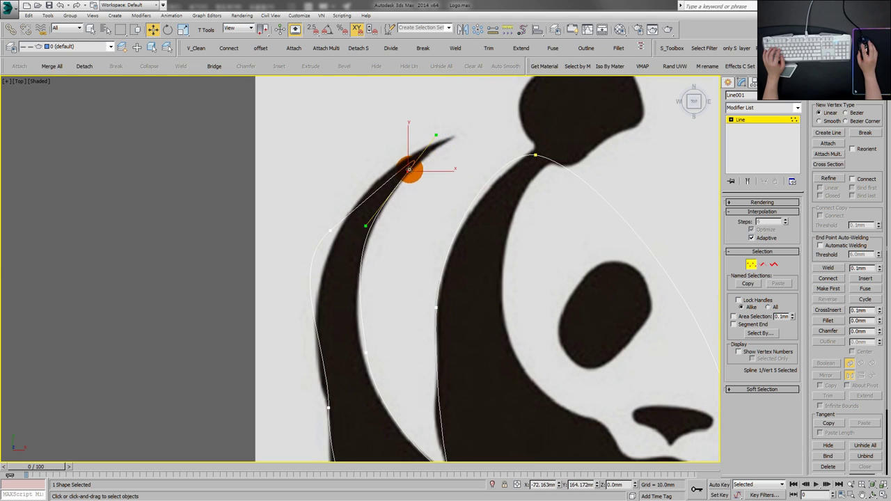
{"action": "left_click", "coordinate": [408, 175]}
- Insert an extra vertex near the rear crescent's tip with Refine and move it out to the tip
{"action": "scroll", "coordinate": [397, 167], "scroll_direction": "up", "scroll_amount": 2}
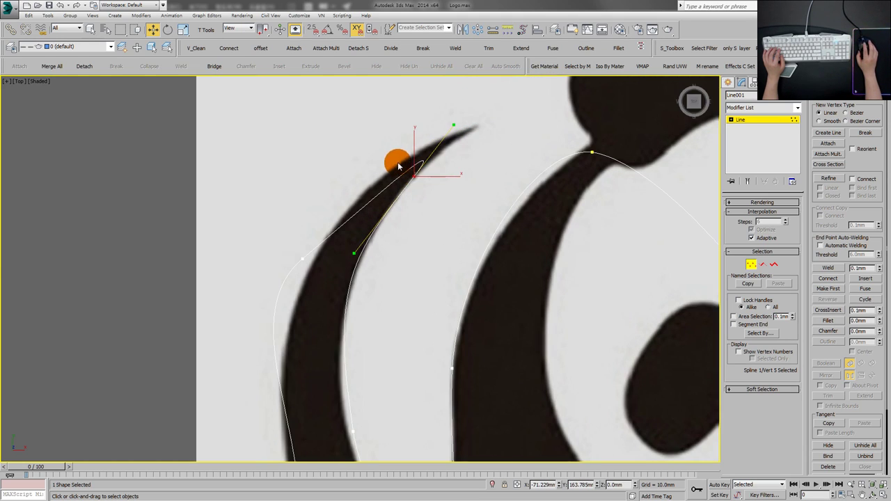
{"action": "left_click_drag", "start_coordinate": [483, 243], "coordinate": [440, 251]}
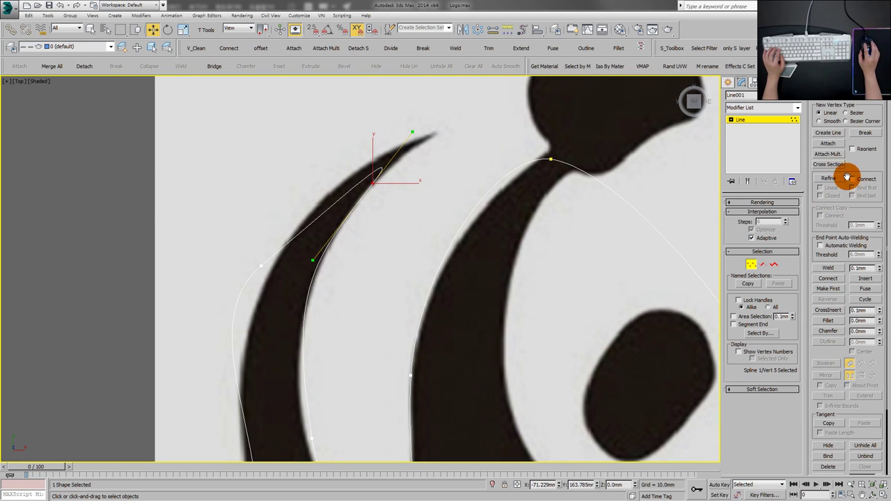
{"action": "left_click", "coordinate": [362, 165]}
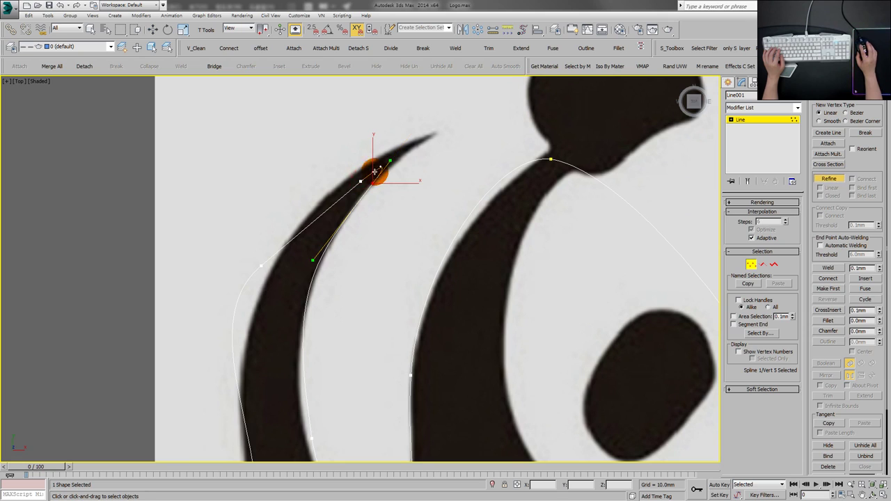
{"action": "key", "text": "1"}
{"action": "key", "text": "1"}
{"action": "left_click", "coordinate": [362, 181]}
{"action": "mouse_move", "coordinate": [362, 182]}
{"action": "left_mouse_down"}
{"action": "mouse_move", "coordinate": [404, 136]}
{"action": "mouse_move", "coordinate": [428, 135]}
{"action": "mouse_move", "coordinate": [384, 135]}
{"action": "mouse_move", "coordinate": [457, 137]}
{"action": "left_mouse_up"}
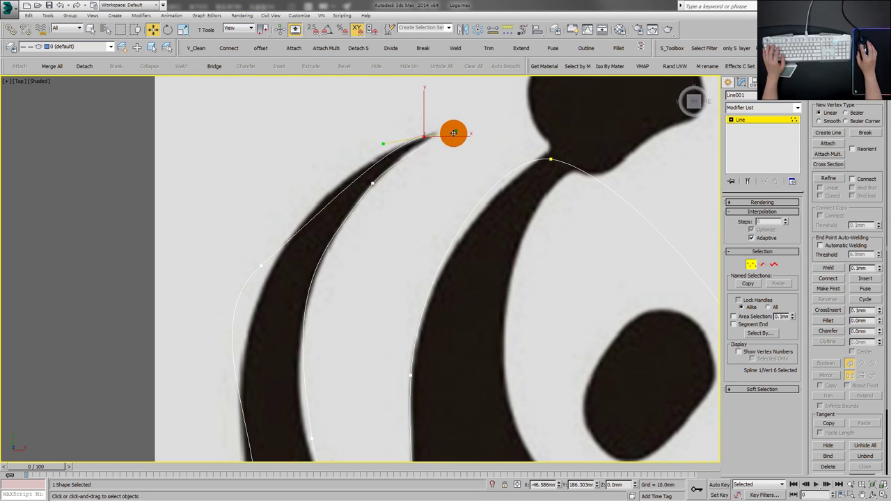
- Convert the vertex at the rear crescent's tip to Bezier Corner
{"action": "scroll", "coordinate": [409, 134], "scroll_direction": "up", "scroll_amount": 3}
{"action": "right_click", "coordinate": [442, 141]}
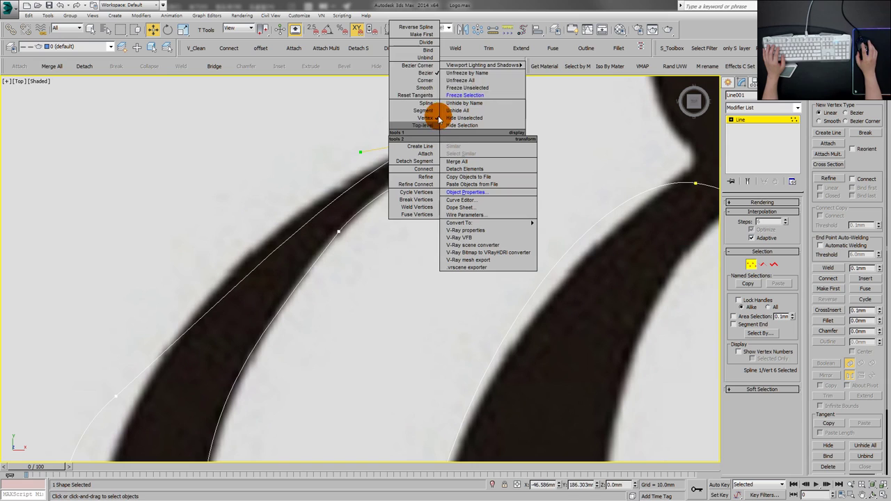
{"action": "left_click", "coordinate": [422, 66]}
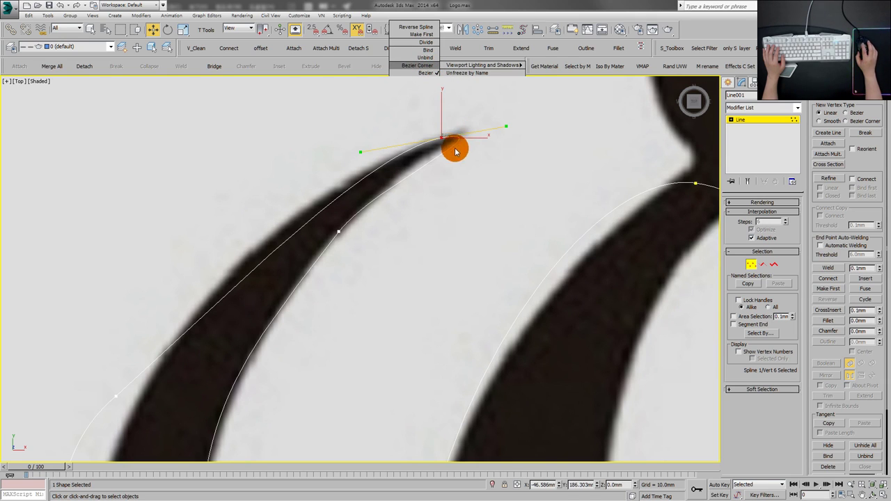
{"action": "right_click", "coordinate": [441, 155]}
{"action": "left_click", "coordinate": [426, 89]}
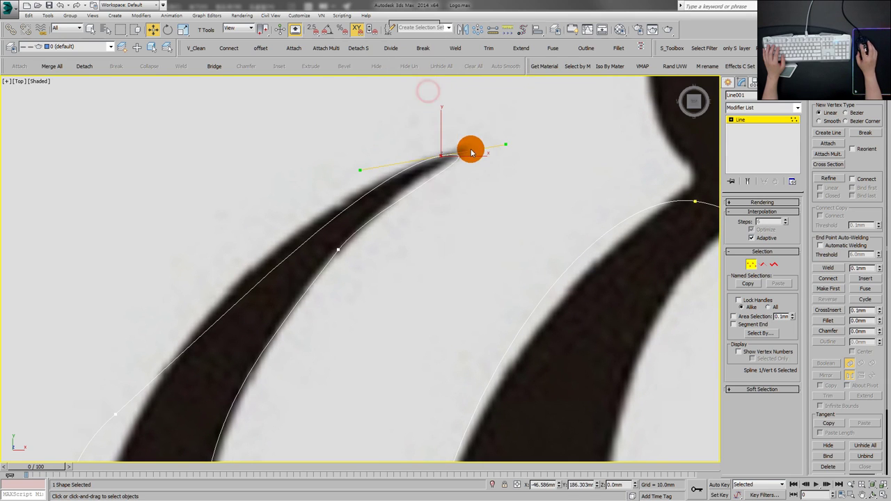
- Tilt the Bezier handles of the vertex at the rear crescent's tip and convert that vertex to Bezier Corner
{"action": "left_click_drag", "start_coordinate": [504, 144], "coordinate": [503, 159]}
{"action": "right_click", "coordinate": [446, 159]}
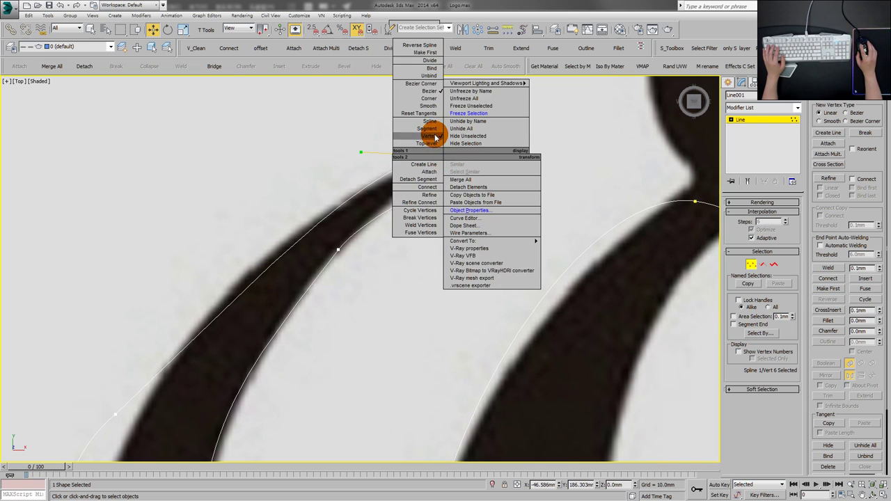
{"action": "left_click", "coordinate": [429, 91]}
{"action": "left_click", "coordinate": [441, 155]}
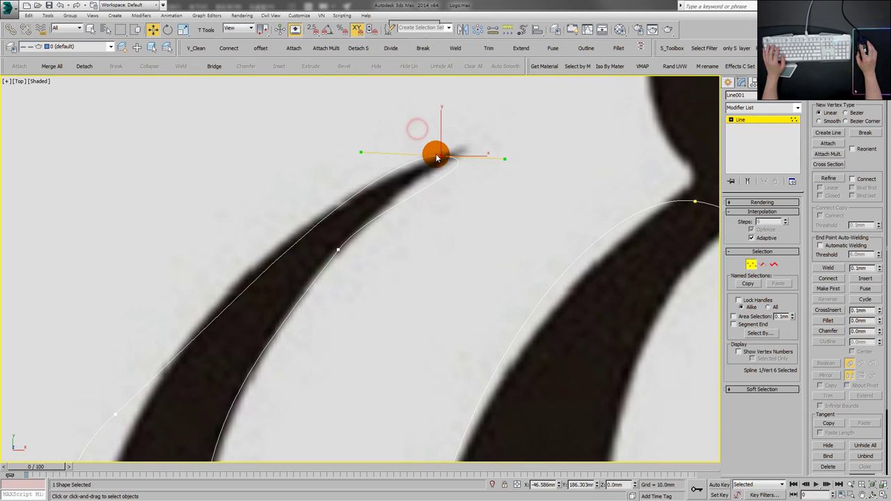
{"action": "right_click", "coordinate": [440, 152]}
{"action": "left_click", "coordinate": [425, 84]}
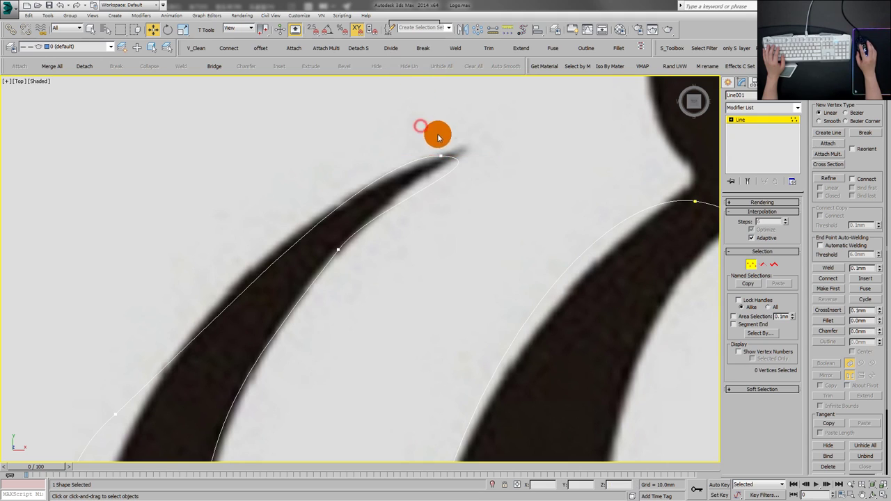
- Swing the tip vertex's inner handle back onto the crescent's inner edge and place the vertex on the image's tip
{"action": "left_click_drag", "start_coordinate": [503, 159], "coordinate": [395, 190]}
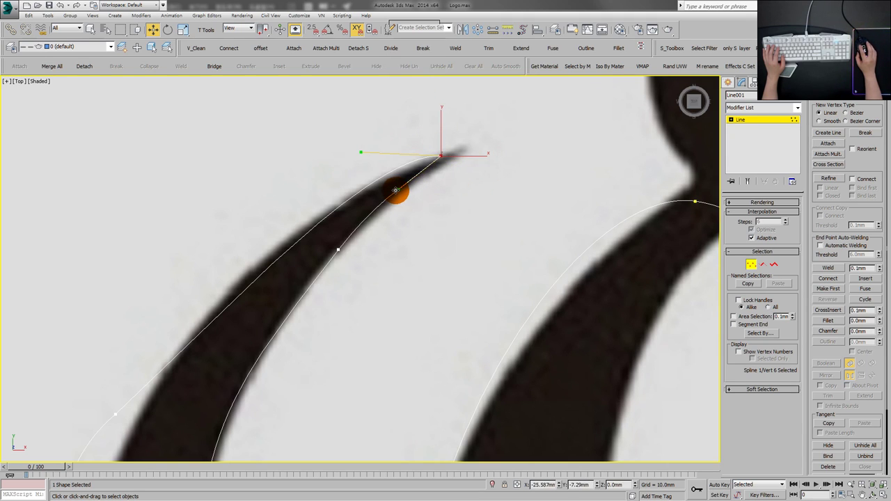
{"action": "left_click_drag", "start_coordinate": [441, 155], "coordinate": [377, 144]}
{"action": "left_click", "coordinate": [360, 126]}
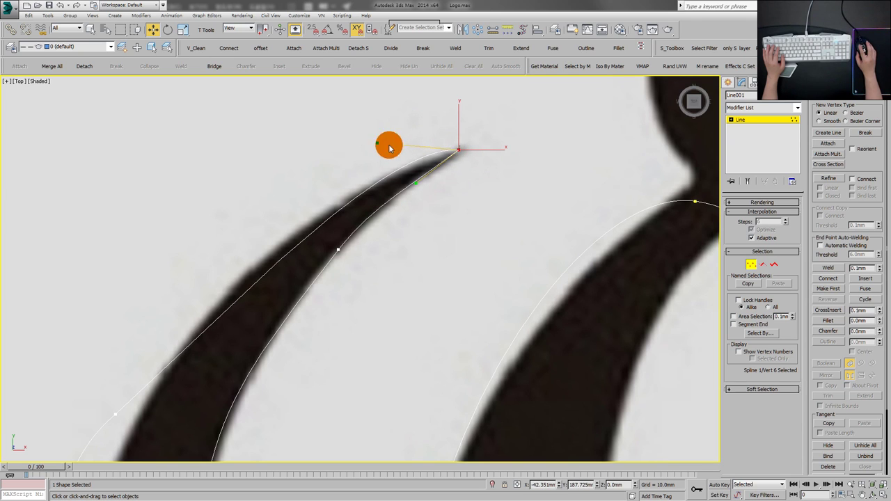
- Rotate the handles of the vertex on the rear crescent's outer edge and move it so the curve follows the image
{"action": "scroll", "coordinate": [344, 216], "scroll_direction": "down", "scroll_amount": 3}
{"action": "left_click", "coordinate": [289, 266]}
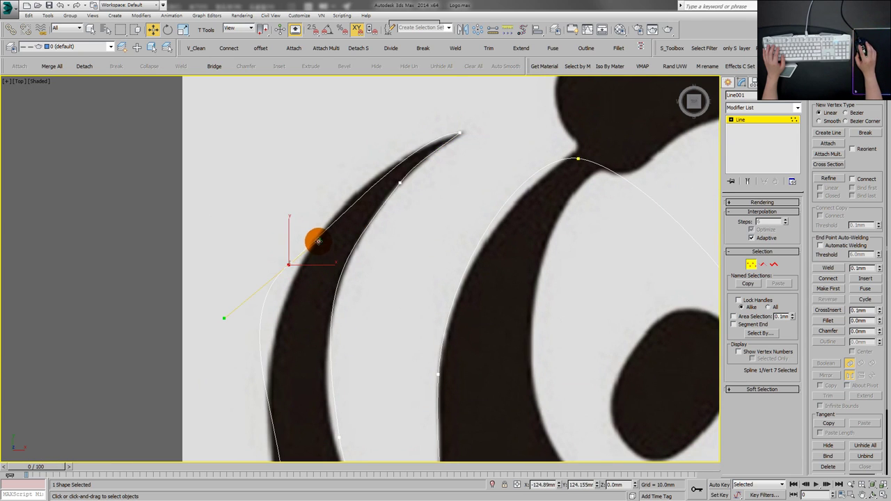
{"action": "left_click_drag", "start_coordinate": [318, 241], "coordinate": [306, 220]}
{"action": "left_click_drag", "start_coordinate": [289, 265], "coordinate": [297, 268]}
- Tilt the handles of the vertex below the rear crescent so the line follows the panda's back
{"action": "scroll", "coordinate": [318, 313], "scroll_direction": "down", "scroll_amount": 2}
{"action": "left_click_drag", "start_coordinate": [329, 319], "coordinate": [358, 182]}
{"action": "left_click", "coordinate": [325, 314]}
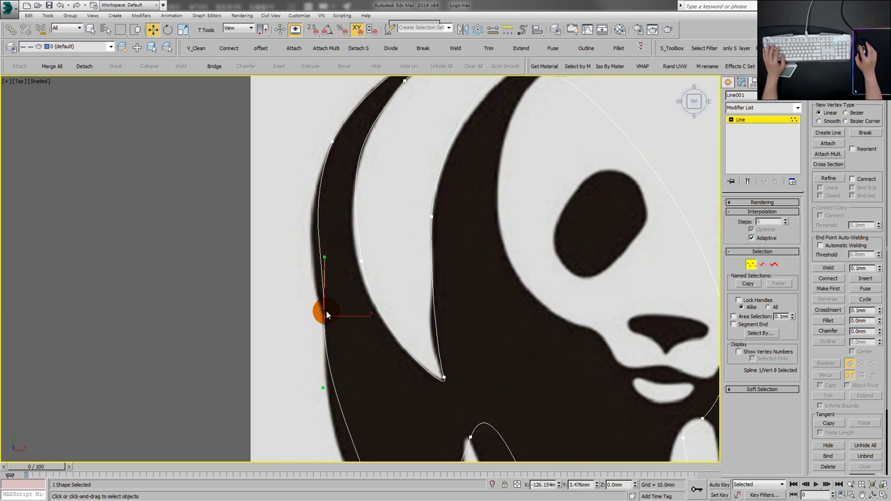
{"action": "left_click_drag", "start_coordinate": [325, 259], "coordinate": [309, 265]}
{"action": "left_click_drag", "start_coordinate": [332, 350], "coordinate": [366, 251]}
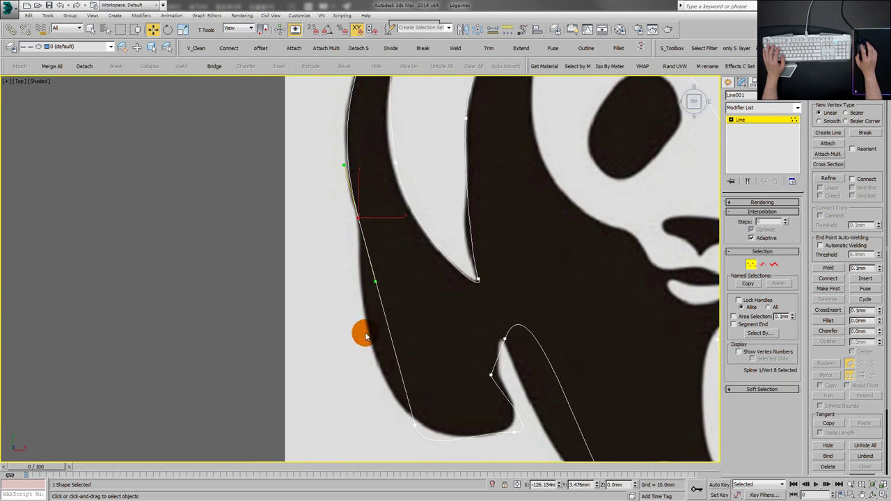
- Move the vertex at the rear foot's outer corner up onto the leg's outer edge and shape its handles to the image
{"action": "left_click_drag", "start_coordinate": [392, 373], "coordinate": [457, 388]}
{"action": "left_click", "coordinate": [364, 207]}
{"action": "left_click_drag", "start_coordinate": [418, 360], "coordinate": [389, 315]}
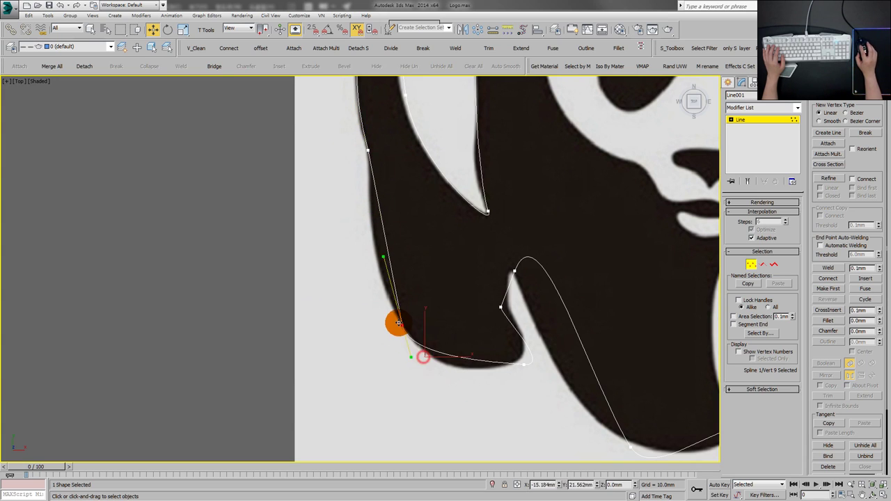
{"action": "mouse_move", "coordinate": [404, 344]}
{"action": "left_mouse_down"}
{"action": "mouse_move", "coordinate": [420, 355]}
{"action": "mouse_move", "coordinate": [411, 353]}
{"action": "left_mouse_up"}
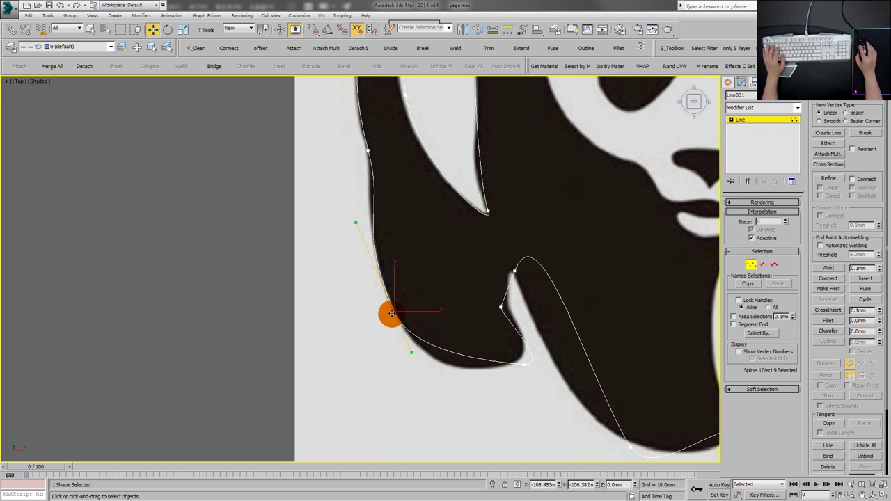
- Place the vertices along the rear foot's sole, its inner corner and the top of the leg gap on the image's outline
{"action": "left_click_drag", "start_coordinate": [476, 337], "coordinate": [487, 371]}
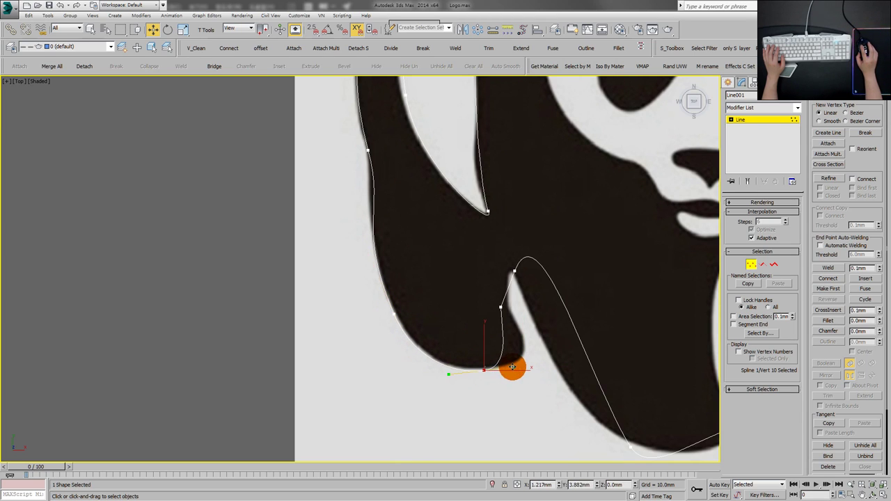
{"action": "left_click", "coordinate": [500, 307]}
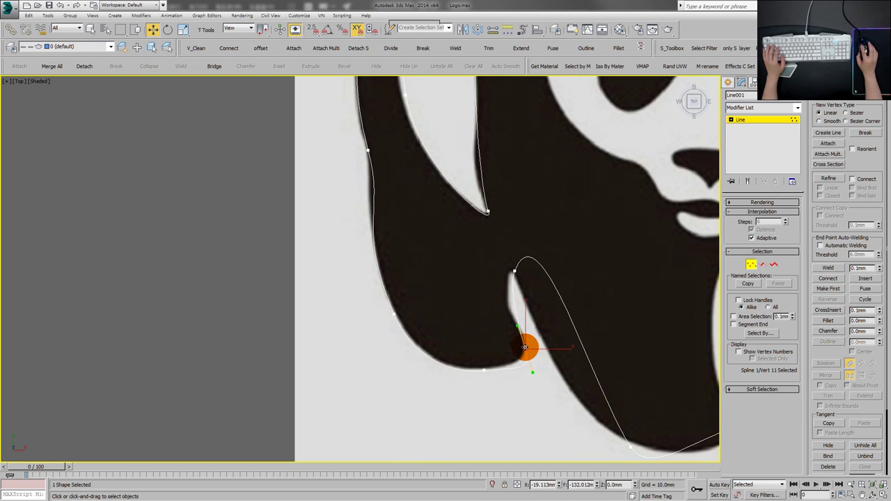
{"action": "left_click_drag", "start_coordinate": [534, 298], "coordinate": [508, 288]}
{"action": "left_click_drag", "start_coordinate": [534, 226], "coordinate": [507, 217]}
- Leave vertex editing, clear the selection and reselect the traced line as a whole object
{"action": "scroll", "coordinate": [503, 218], "scroll_direction": "down", "scroll_amount": 5}
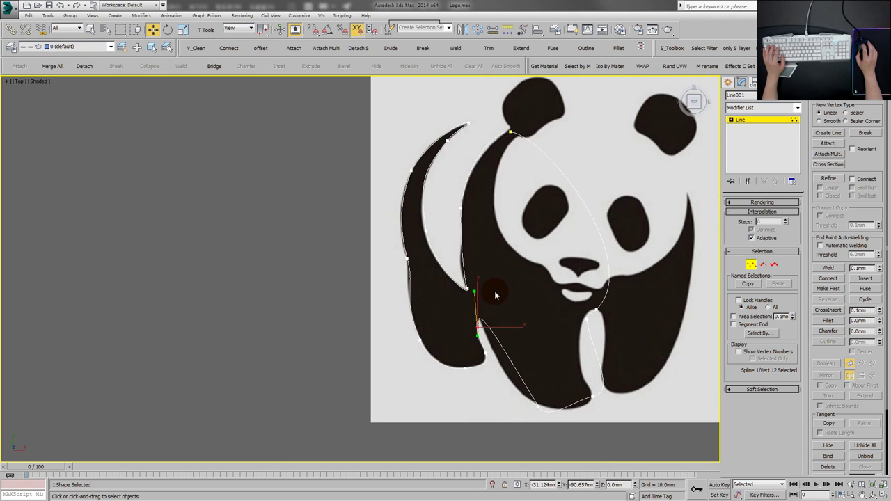
{"action": "left_click", "coordinate": [751, 264]}
{"action": "scroll", "coordinate": [455, 259], "scroll_direction": "down", "scroll_amount": 2}
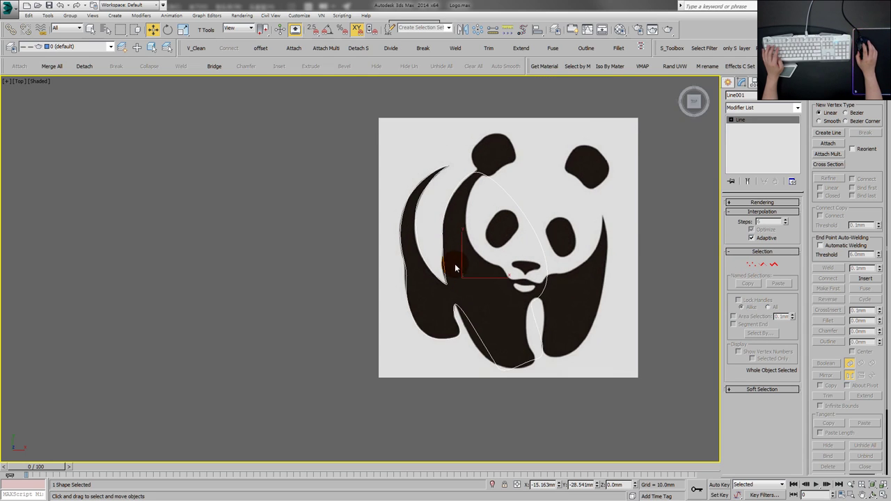
{"action": "scroll", "coordinate": [457, 262], "scroll_direction": "up", "scroll_amount": 3}
{"action": "right_click", "coordinate": [471, 252]}
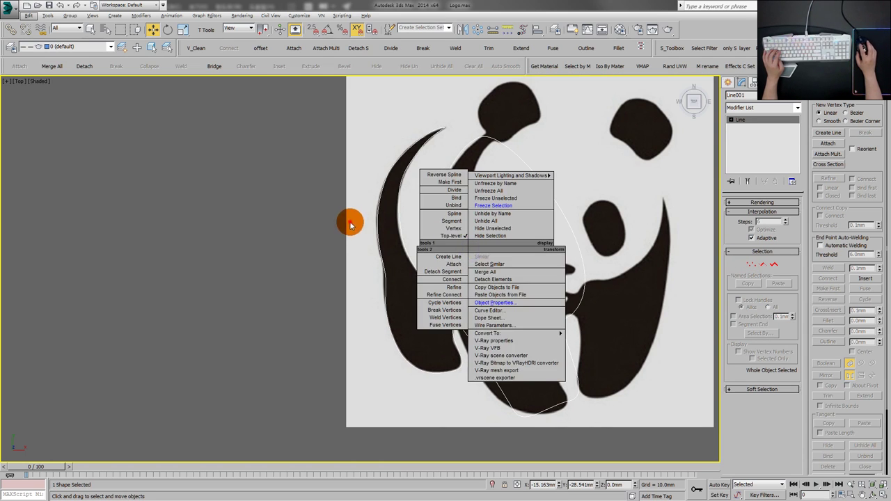
{"action": "scroll", "coordinate": [417, 261], "scroll_direction": "down", "scroll_amount": 3}
{"action": "left_click", "coordinate": [463, 278]}
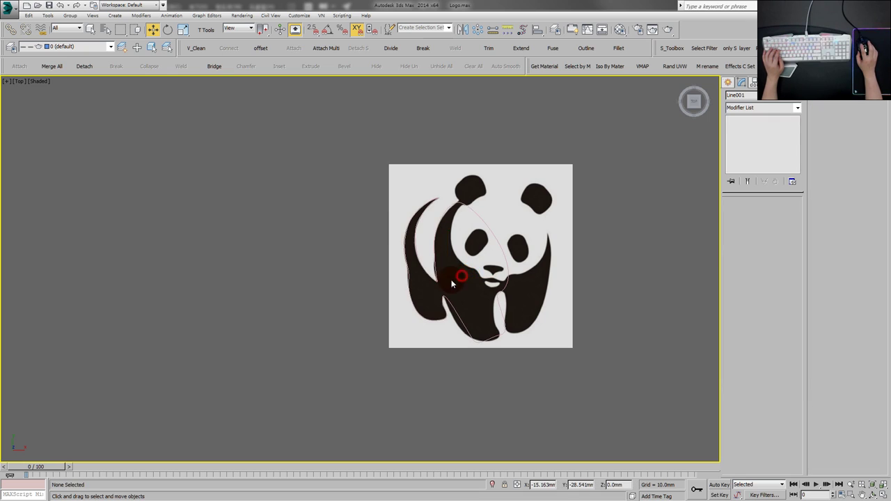
{"action": "left_click", "coordinate": [438, 276]}
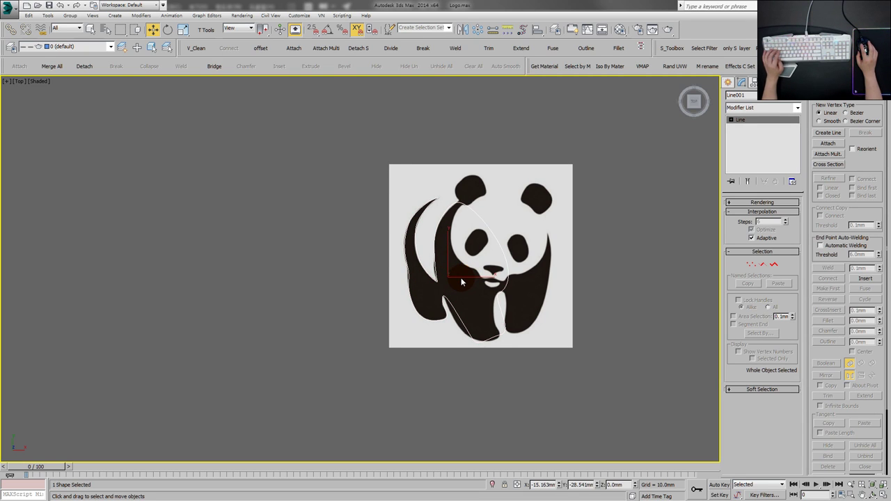
- Move the traced line off the panda image along the X axis to check its shape, and undo the move
{"action": "left_click_drag", "start_coordinate": [472, 278], "coordinate": [304, 262]}
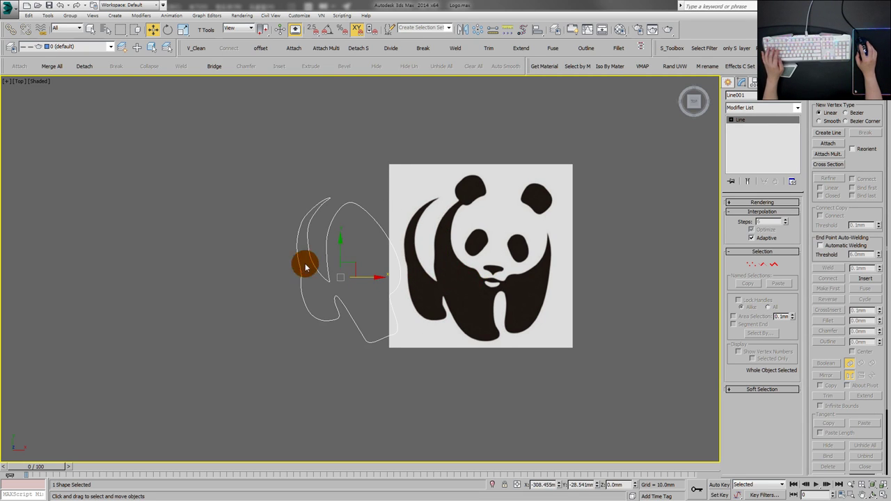
{"action": "left_click", "coordinate": [291, 261]}
{"action": "key", "text": "ctrl+z"}
{"action": "key", "text": "ctrl+z"}
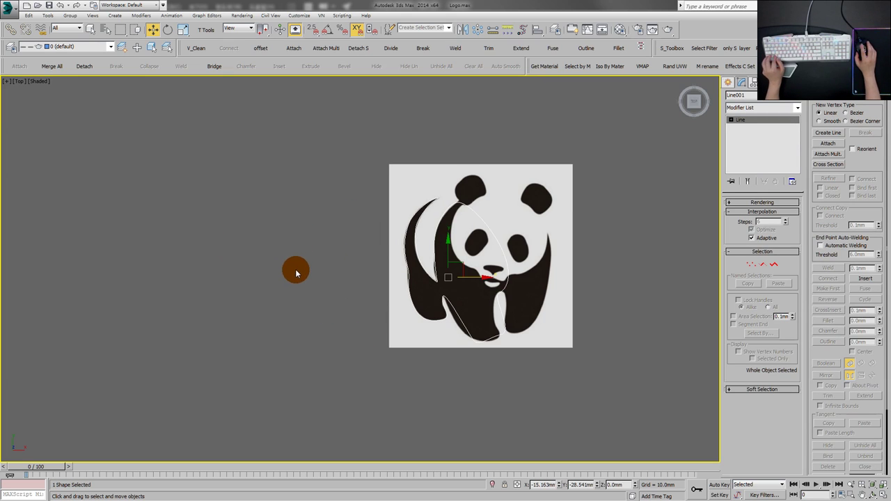
{"action": "scroll", "coordinate": [390, 284], "scroll_direction": "up", "scroll_amount": 6}
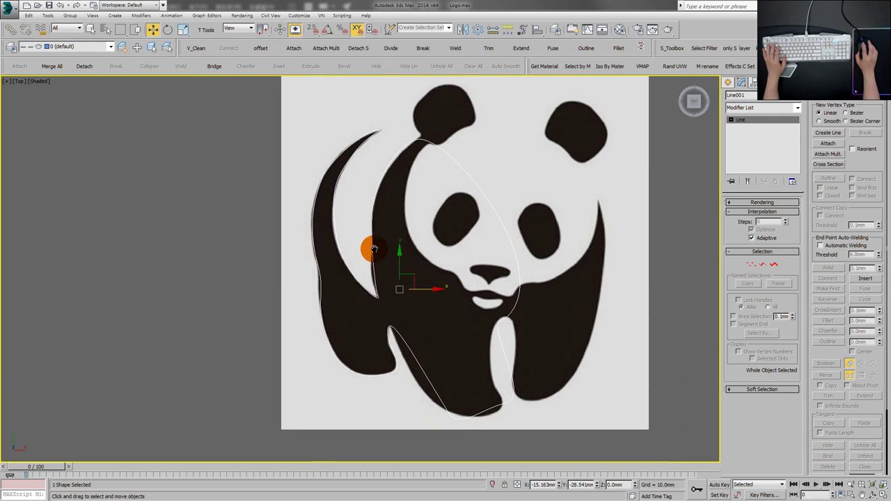
{"action": "left_click_drag", "start_coordinate": [402, 238], "coordinate": [380, 228]}
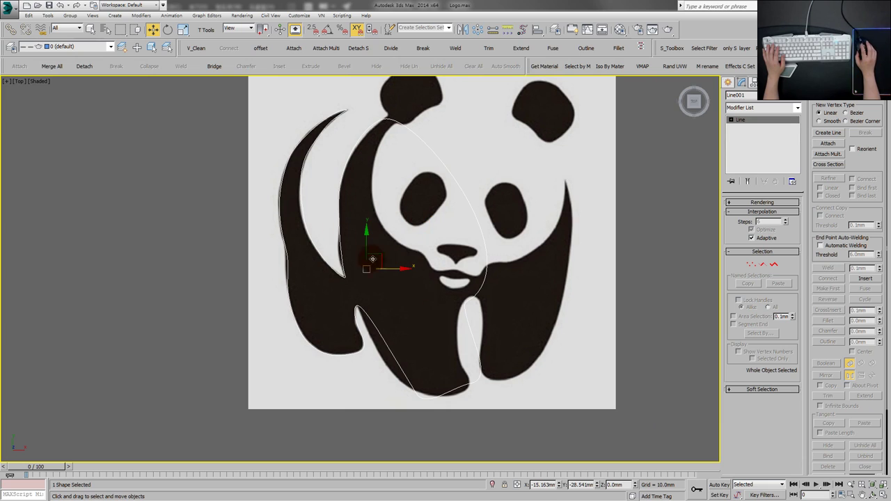
{"action": "left_click_drag", "start_coordinate": [373, 259], "coordinate": [362, 249]}
{"action": "left_click_drag", "start_coordinate": [485, 264], "coordinate": [489, 283]}
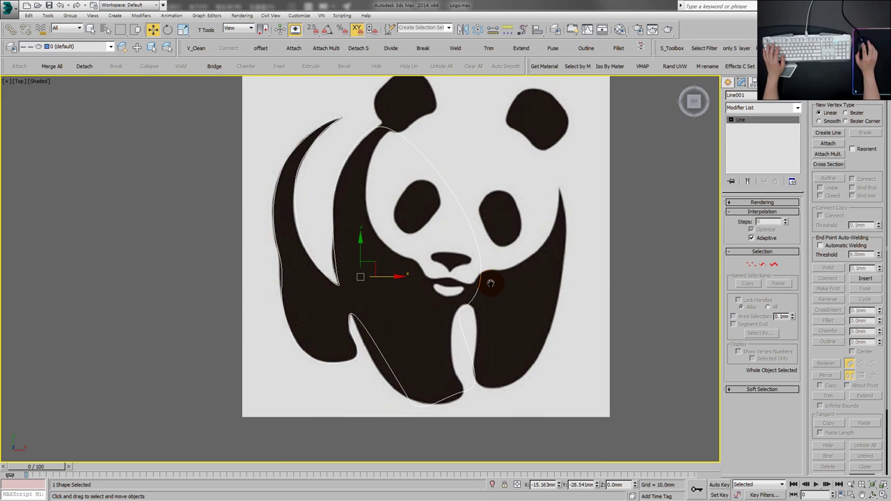
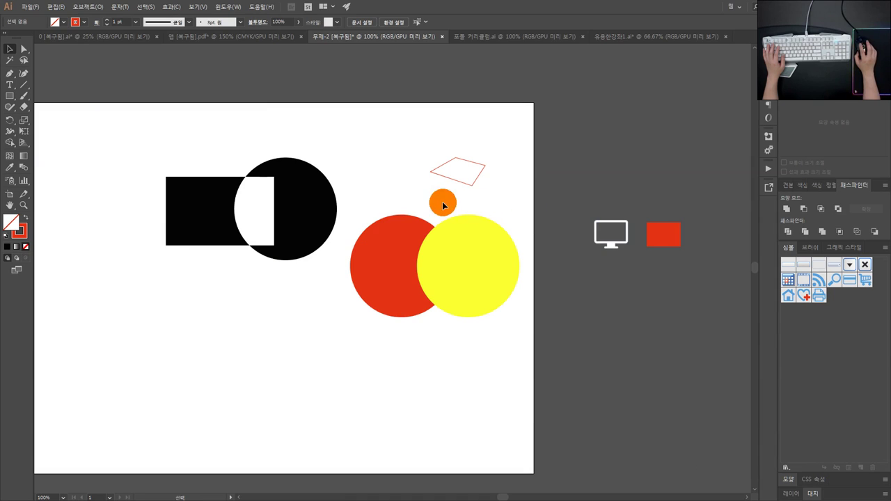
- Switch to Illustrator and move the black rectangle-and-circle group slightly up and to the left on the artboard
{"action": "left_click_drag", "start_coordinate": [438, 203], "coordinate": [503, 195]}
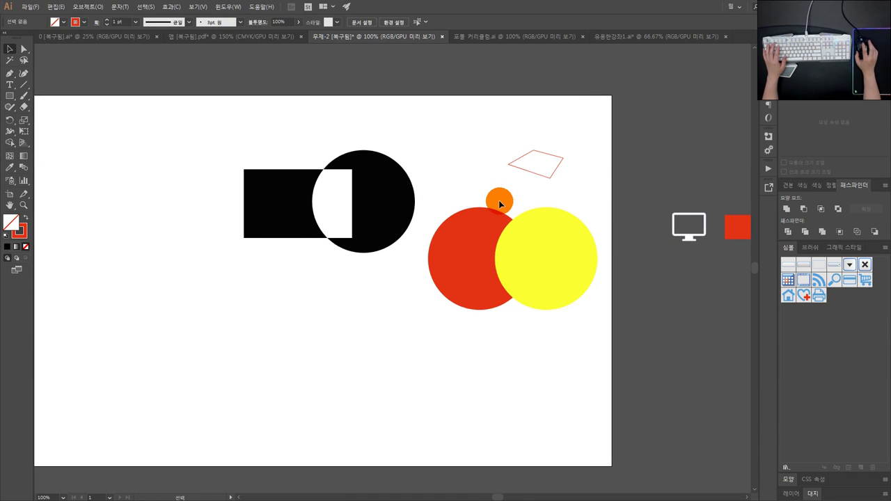
{"action": "left_click_drag", "start_coordinate": [450, 193], "coordinate": [474, 199]}
{"action": "left_click_drag", "start_coordinate": [404, 213], "coordinate": [378, 196]}
{"action": "left_click", "coordinate": [424, 206]}
- Select the red and yellow circles and deselect them, and move the black group to about X 516.5 px, Y 199.3 px
{"action": "left_click_drag", "start_coordinate": [548, 202], "coordinate": [474, 260]}
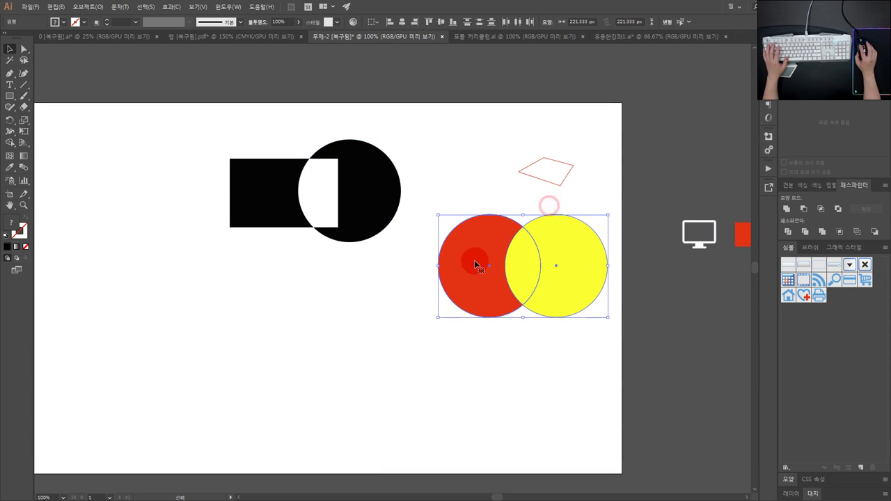
{"action": "left_click", "coordinate": [618, 202]}
{"action": "left_click_drag", "start_coordinate": [617, 207], "coordinate": [455, 289]}
{"action": "left_click_drag", "start_coordinate": [406, 261], "coordinate": [476, 255]}
{"action": "left_click", "coordinate": [437, 210]}
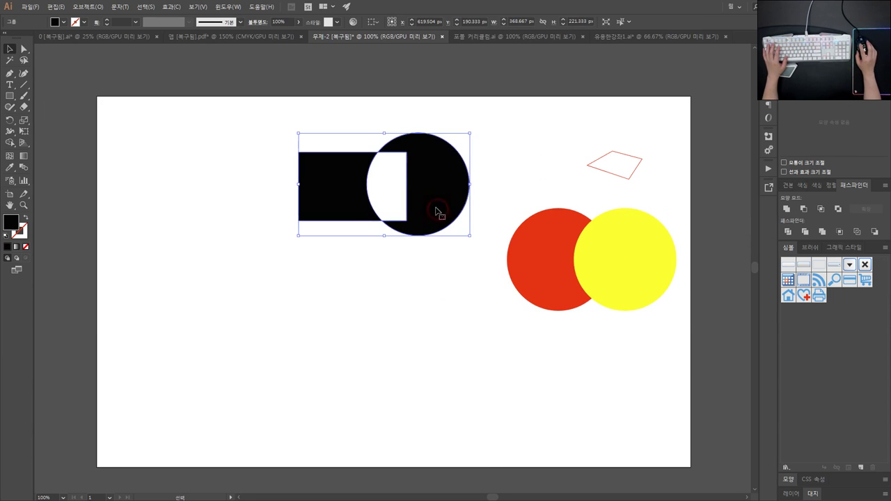
{"action": "left_click_drag", "start_coordinate": [437, 210], "coordinate": [390, 216]}
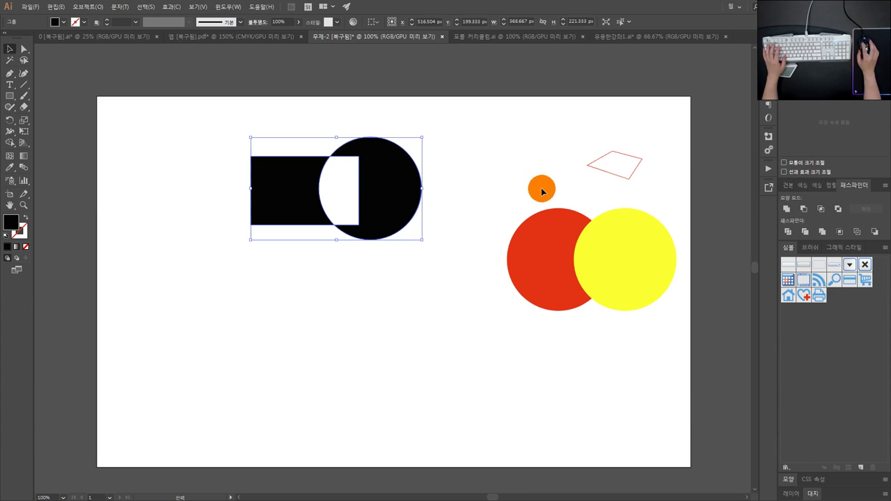
- Look through the open documents, bring up 앱 [복구됨].pdf and focus on the weather icon beside the phone
{"action": "left_click", "coordinate": [476, 37]}
{"action": "left_click", "coordinate": [641, 37]}
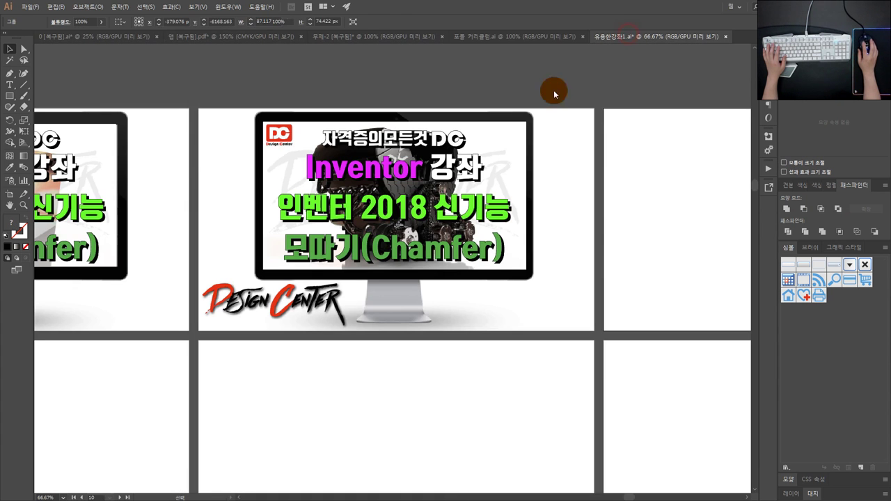
{"action": "left_click", "coordinate": [176, 38]}
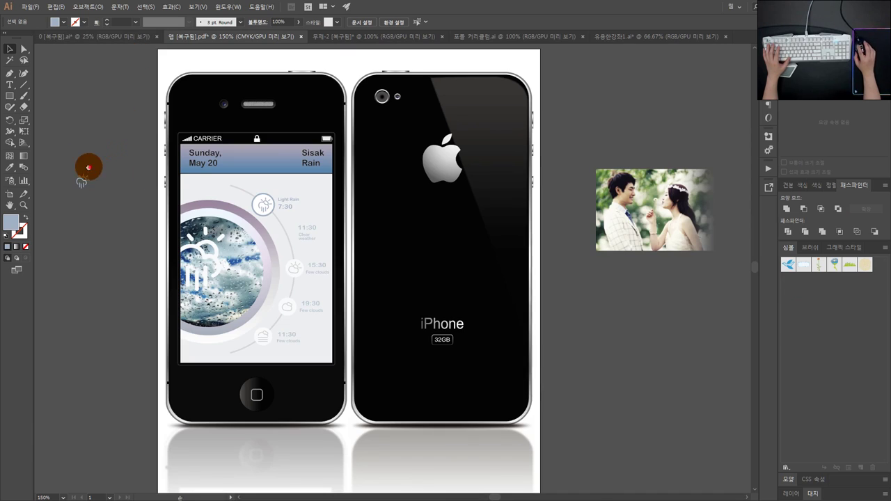
{"action": "left_click_drag", "start_coordinate": [88, 167], "coordinate": [365, 197]}
{"action": "scroll", "coordinate": [378, 208], "scroll_direction": "up", "scroll_amount": 3}
{"action": "scroll", "coordinate": [331, 217], "scroll_direction": "up", "scroll_amount": 3}
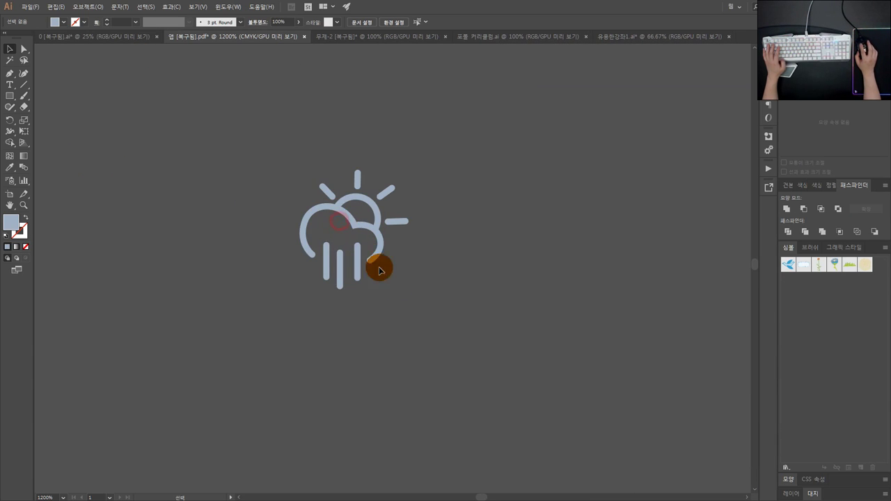
- Select the whole sun-and-rain-cloud icon to inspect its outlines and clear the selection
{"action": "left_click_drag", "start_coordinate": [415, 276], "coordinate": [276, 94]}
{"action": "scroll", "coordinate": [455, 237], "scroll_direction": "up", "scroll_amount": 1}
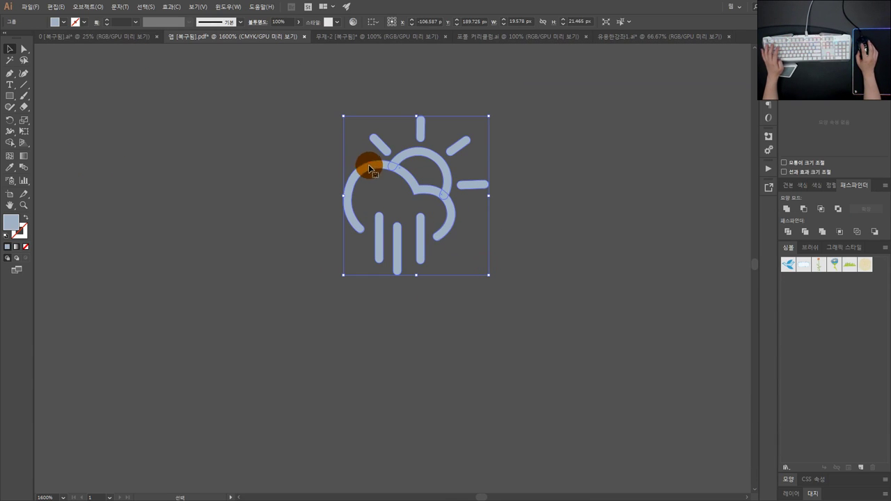
{"action": "left_click", "coordinate": [529, 172]}
{"action": "left_click_drag", "start_coordinate": [504, 296], "coordinate": [277, 123]}
{"action": "left_click", "coordinate": [303, 138]}
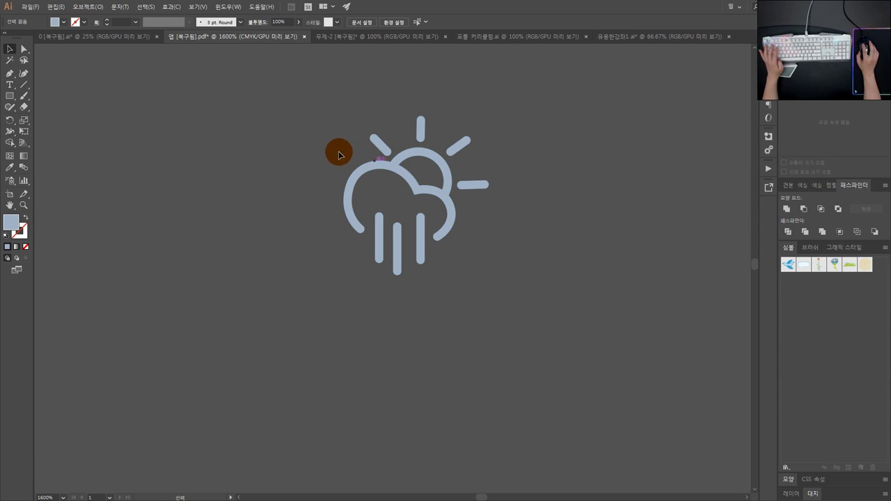
{"action": "left_click", "coordinate": [379, 165]}
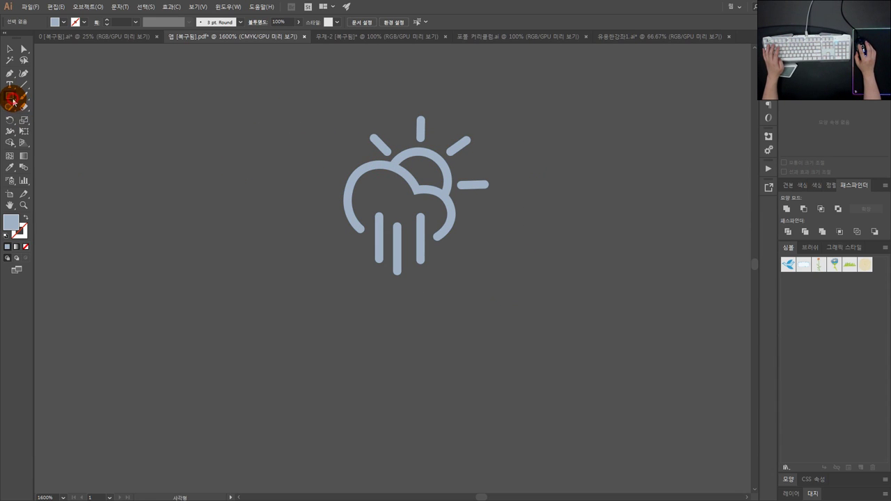
- Draw a circle about 8 px in diameter over the icon's sun and swap its fill and stroke to leave a grey-blue outline
{"action": "left_click_drag", "start_coordinate": [6, 97], "coordinate": [50, 113]}
{"action": "scroll", "coordinate": [423, 182], "scroll_direction": "up", "scroll_amount": 1}
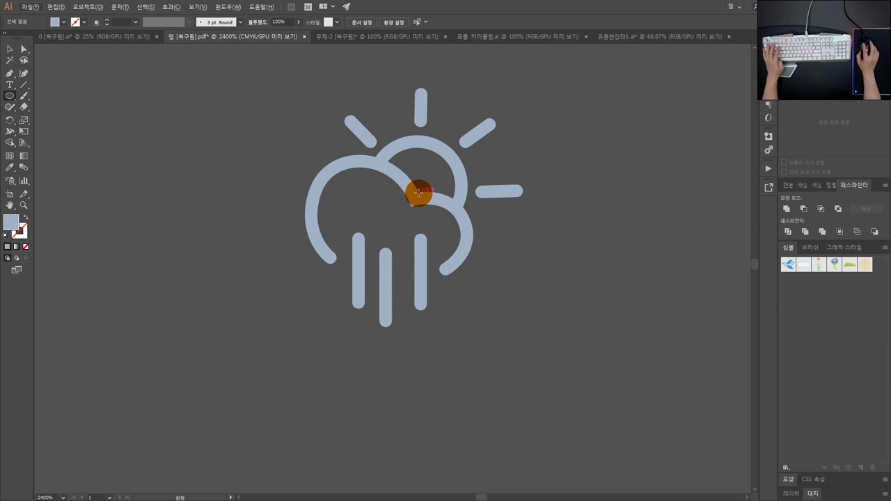
{"action": "scroll", "coordinate": [515, 202], "scroll_direction": "down", "scroll_amount": 1}
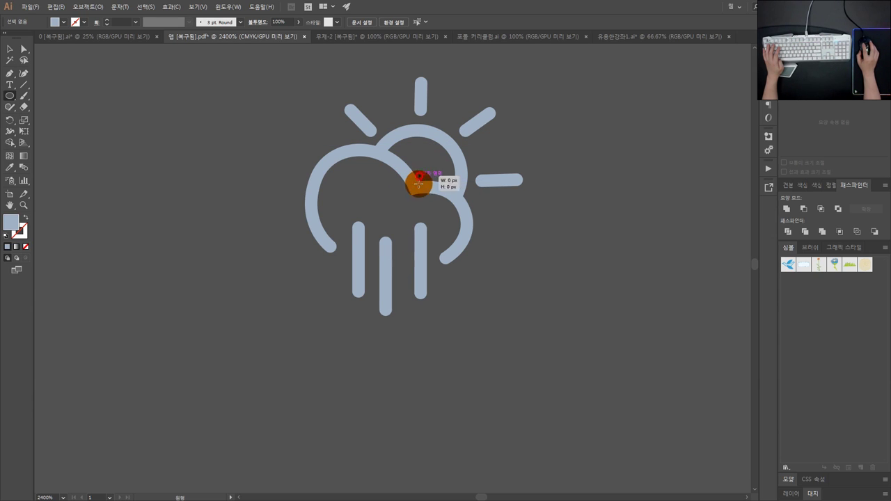
{"action": "mouse_move", "coordinate": [418, 183]}
{"action": "left_mouse_down"}
{"action": "mouse_move", "coordinate": [441, 218]}
{"action": "mouse_move", "coordinate": [469, 229]}
{"action": "mouse_move", "coordinate": [464, 219]}
{"action": "left_mouse_up"}
{"action": "left_click", "coordinate": [28, 218]}
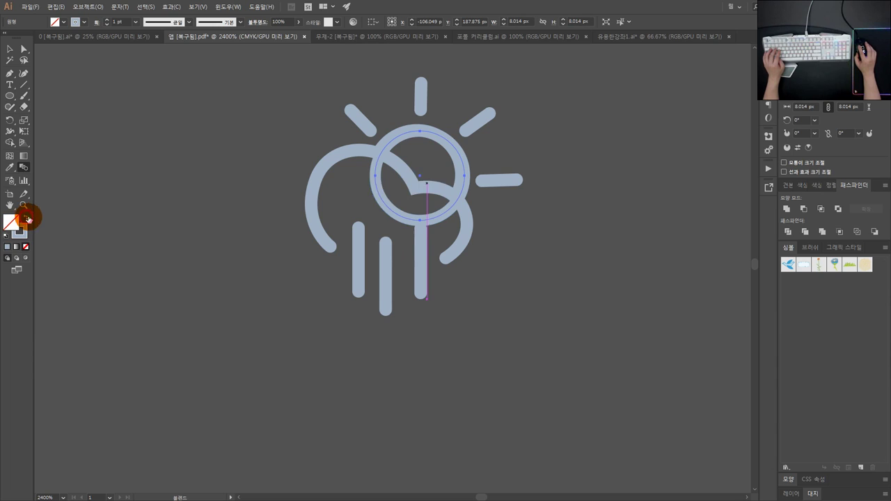
- Move the outlined circle into the empty area beside the weather icon and fill it with yellow
{"action": "left_click", "coordinate": [10, 49]}
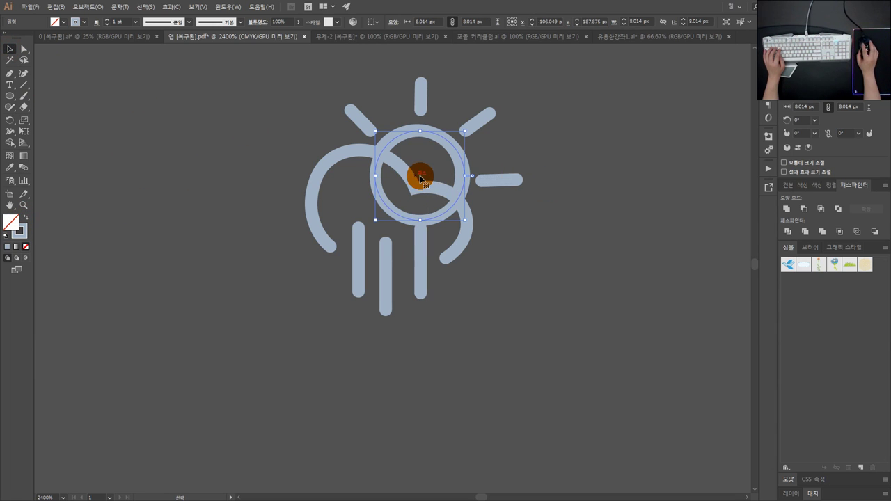
{"action": "left_click_drag", "start_coordinate": [419, 179], "coordinate": [603, 182]}
{"action": "left_click", "coordinate": [787, 188]}
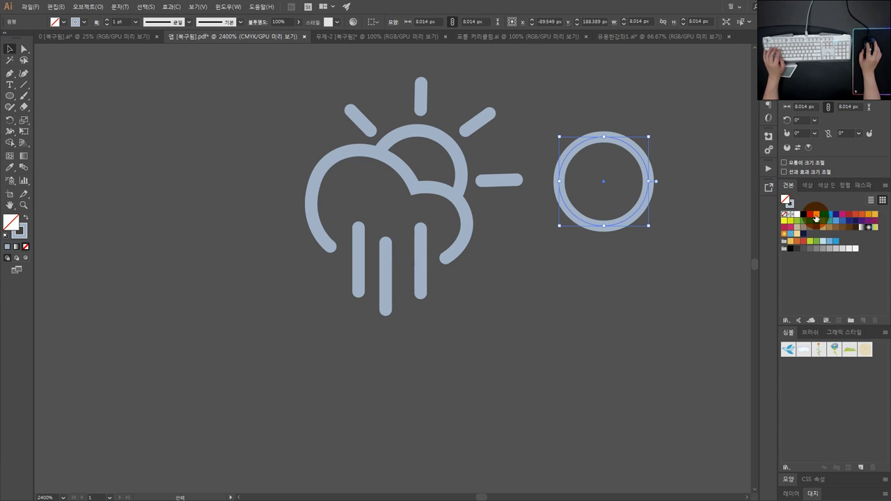
{"action": "left_click", "coordinate": [816, 215]}
{"action": "left_click", "coordinate": [666, 232]}
- Sample the sun's grey-blue colour onto the yellow circle and swap its fill and stroke
{"action": "left_click", "coordinate": [597, 184]}
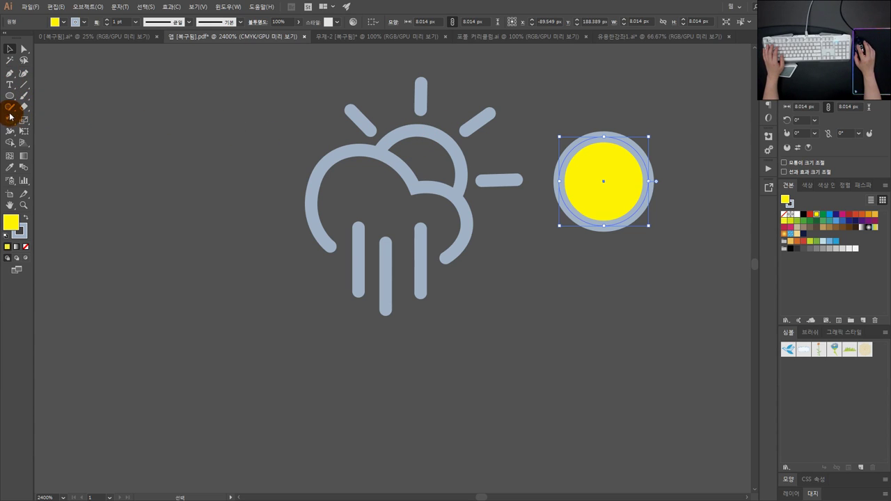
{"action": "left_click", "coordinate": [11, 164]}
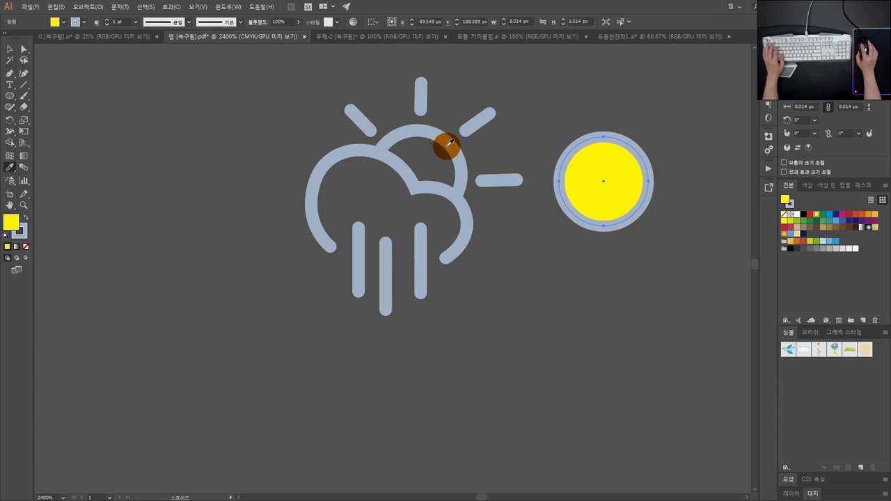
{"action": "left_click", "coordinate": [447, 145]}
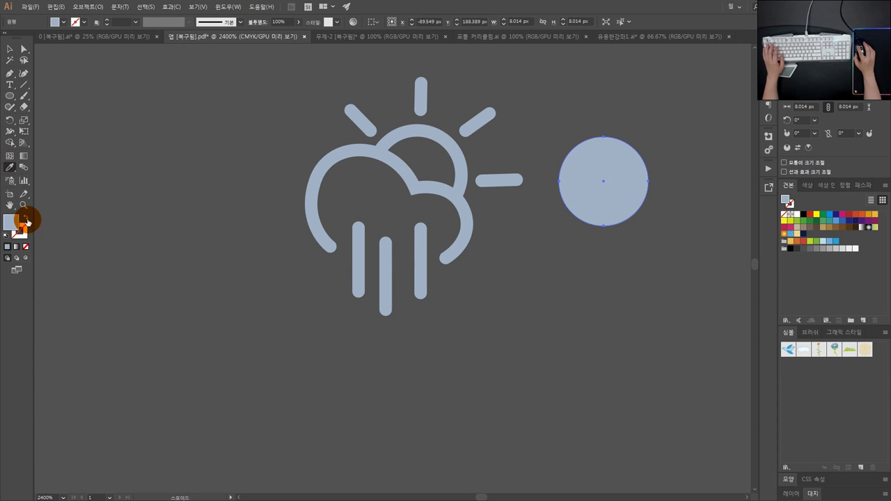
{"action": "left_click", "coordinate": [27, 219]}
{"action": "left_click", "coordinate": [9, 49]}
{"action": "left_click", "coordinate": [582, 193]}
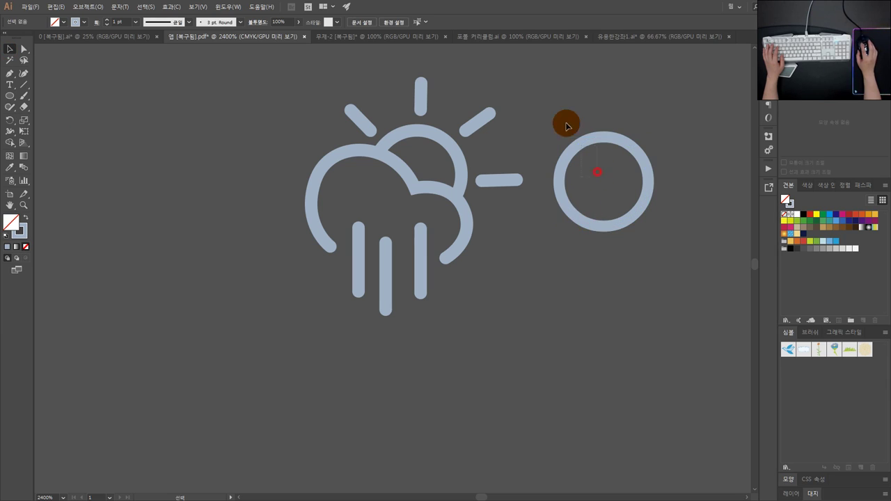
- Move the outlined circle back over the sun at about X -106.2 px, Y 187.7 px and deselect it
{"action": "left_click", "coordinate": [595, 141]}
{"action": "left_click_drag", "start_coordinate": [597, 134], "coordinate": [552, 141]}
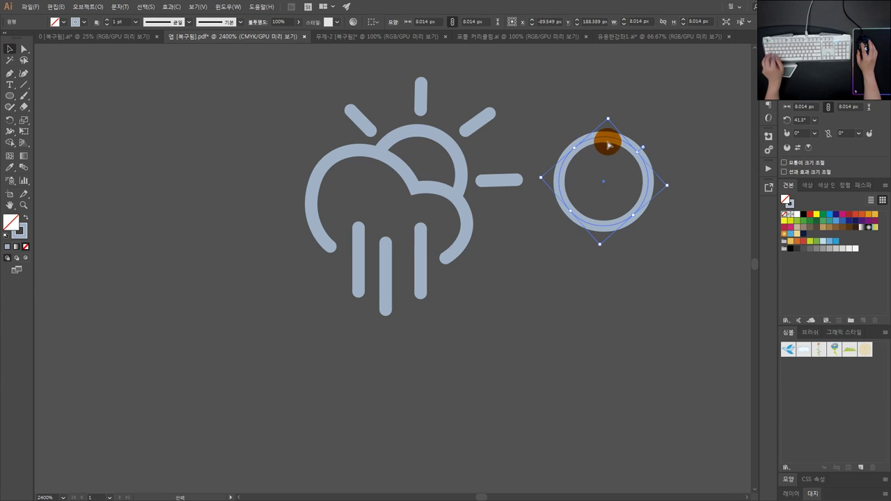
{"action": "key", "text": "ctrl+z"}
{"action": "left_click_drag", "start_coordinate": [605, 185], "coordinate": [419, 187]}
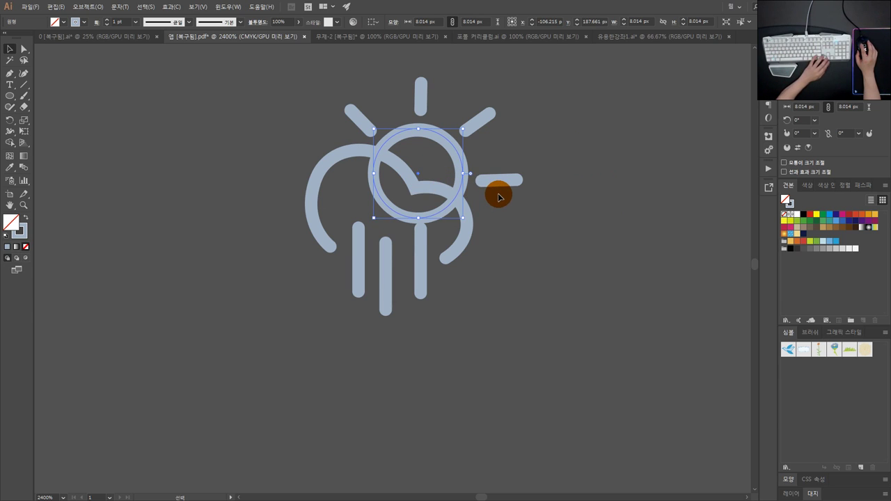
{"action": "key", "text": "Up"}
{"action": "left_click", "coordinate": [527, 161]}
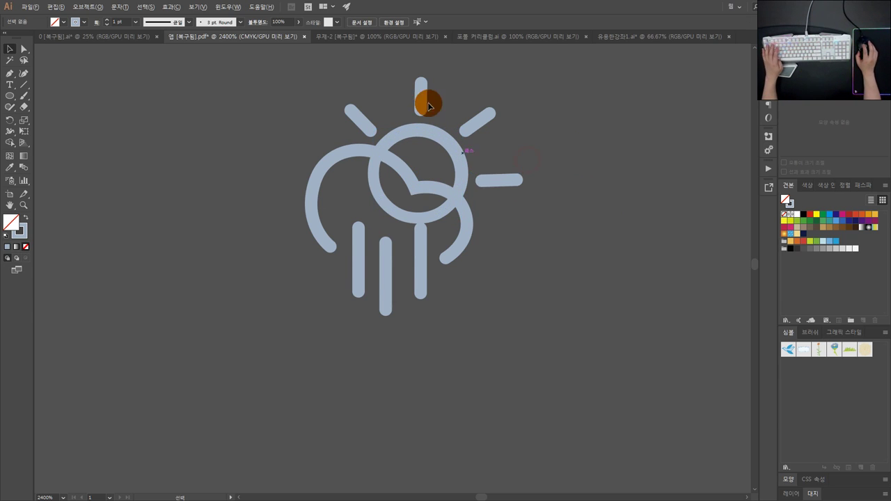
- Change the sun circle's outline to blue and leave it without a fill
{"action": "scroll", "coordinate": [433, 75], "scroll_direction": "up", "scroll_amount": 1}
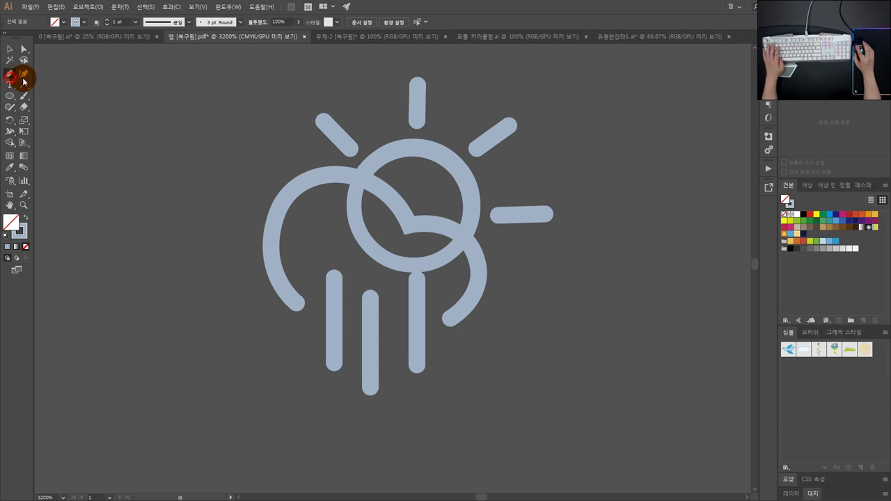
{"action": "left_click", "coordinate": [9, 49]}
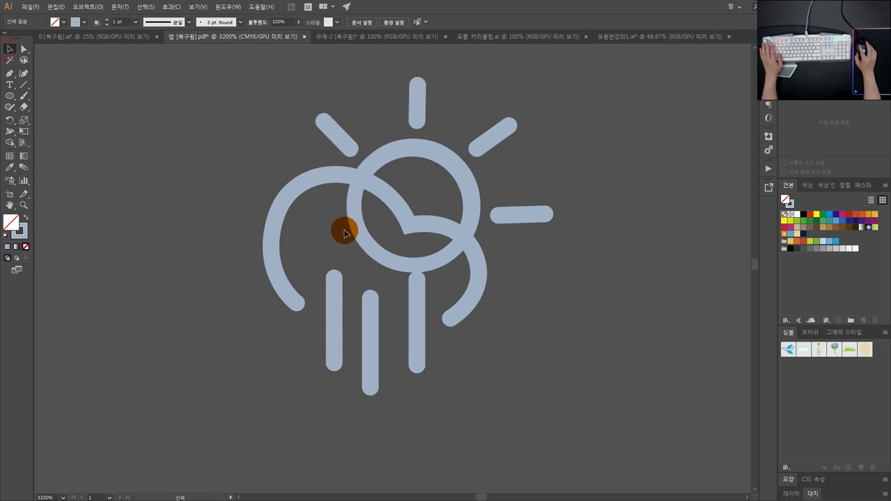
{"action": "left_click", "coordinate": [356, 215]}
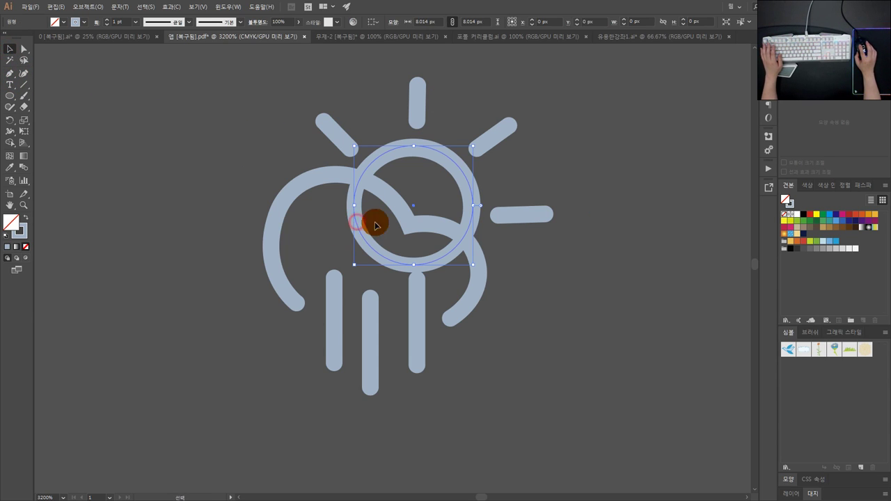
{"action": "left_click", "coordinate": [829, 217]}
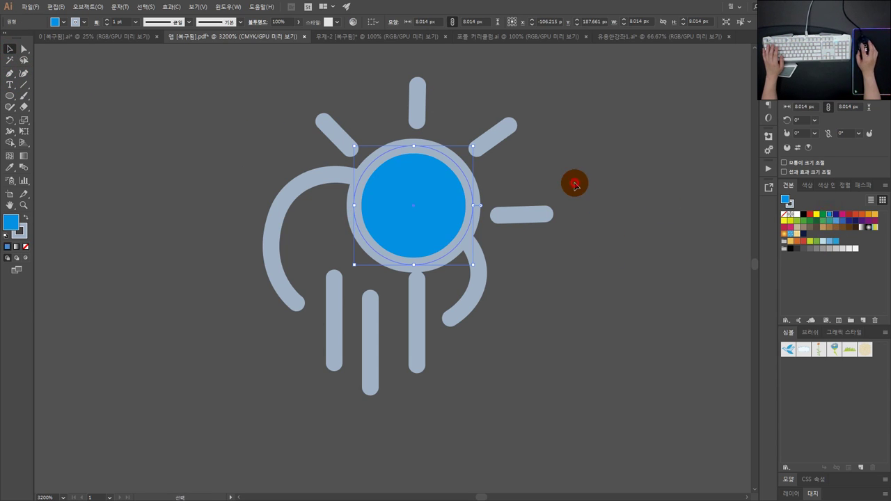
{"action": "left_click", "coordinate": [26, 218]}
{"action": "left_click", "coordinate": [26, 247]}
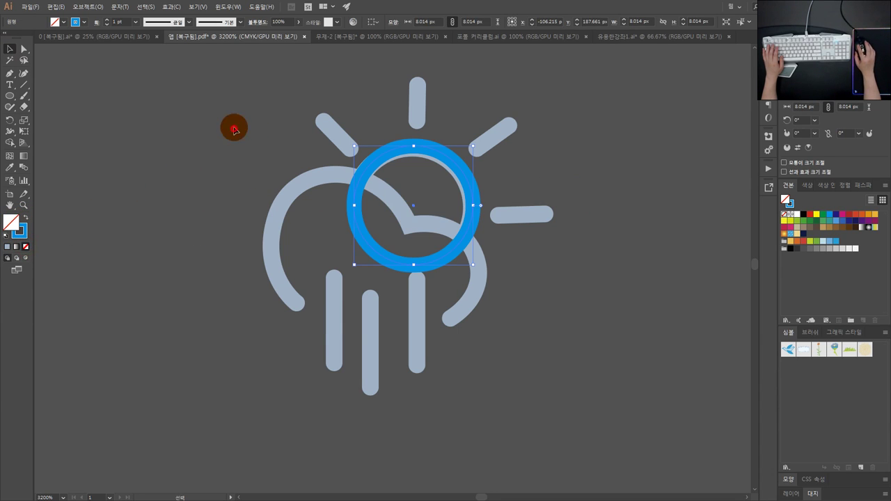
{"action": "left_click", "coordinate": [229, 128]}
{"action": "scroll", "coordinate": [430, 121], "scroll_direction": "up", "scroll_amount": 1}
{"action": "left_click", "coordinate": [374, 337]}
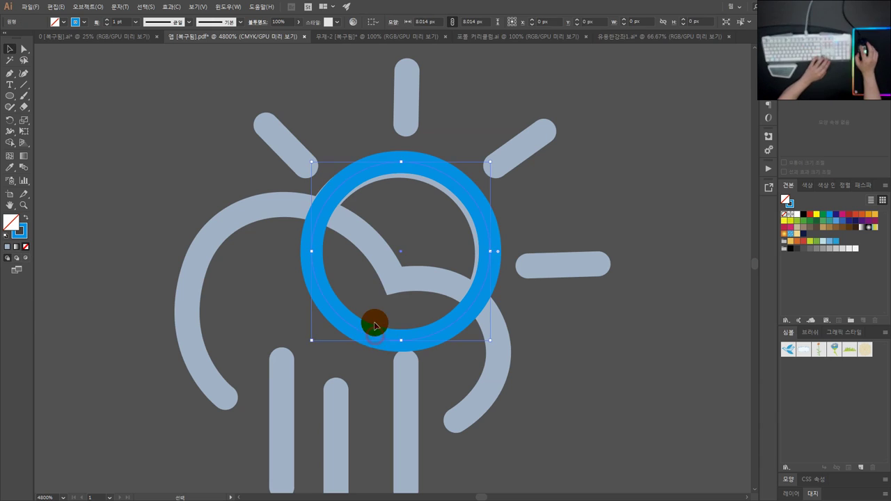
{"action": "key", "text": "Down"}
{"action": "key", "text": "Up"}
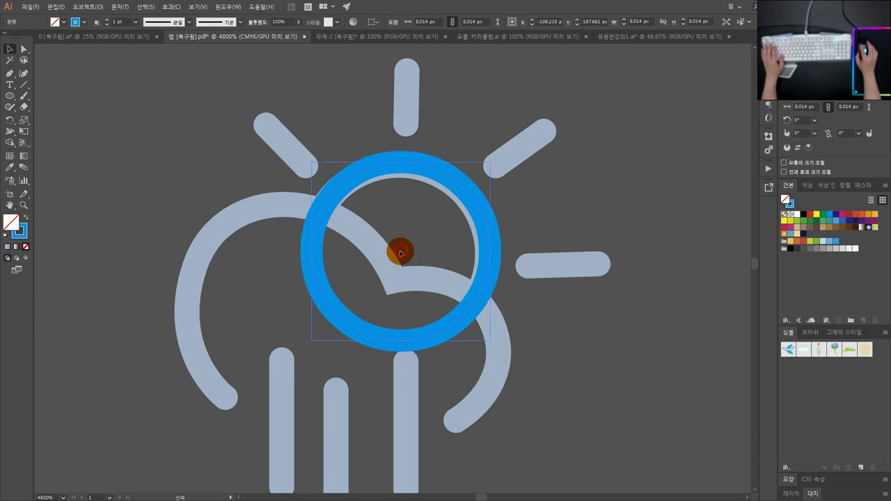
- Draw a vertical blue line about 2.8 px long over the sun's top ray with the Pen tool
{"action": "left_click_drag", "start_coordinate": [438, 152], "coordinate": [439, 199]}
{"action": "left_click", "coordinate": [457, 180]}
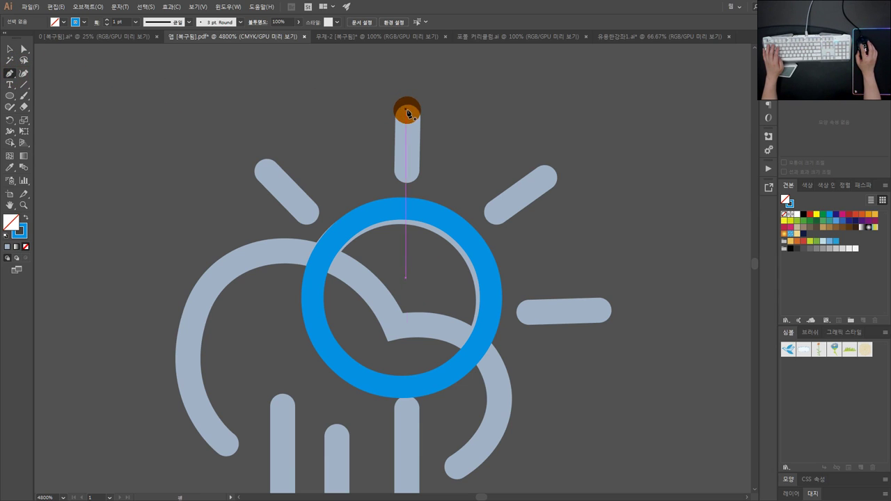
{"action": "left_click_drag", "start_coordinate": [408, 113], "coordinate": [408, 178]}
{"action": "left_click", "coordinate": [10, 49]}
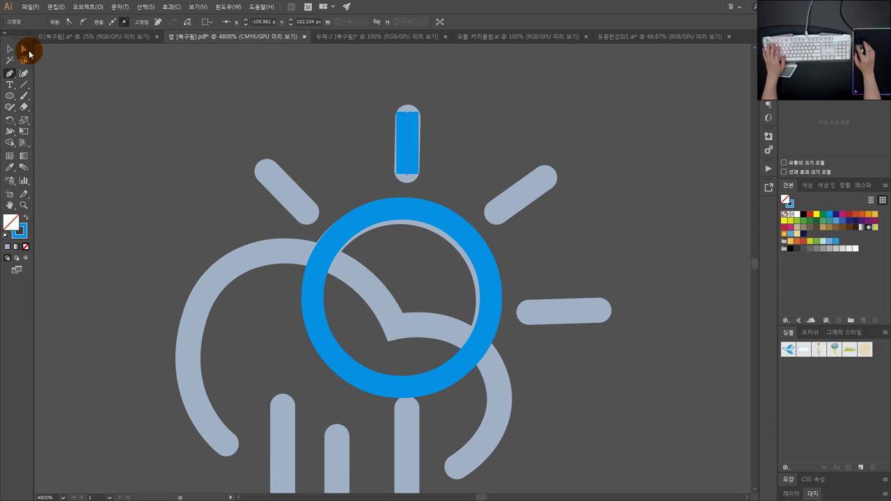
- Show the stroke settings and give the vertical blue line round end caps
{"action": "left_click", "coordinate": [771, 135]}
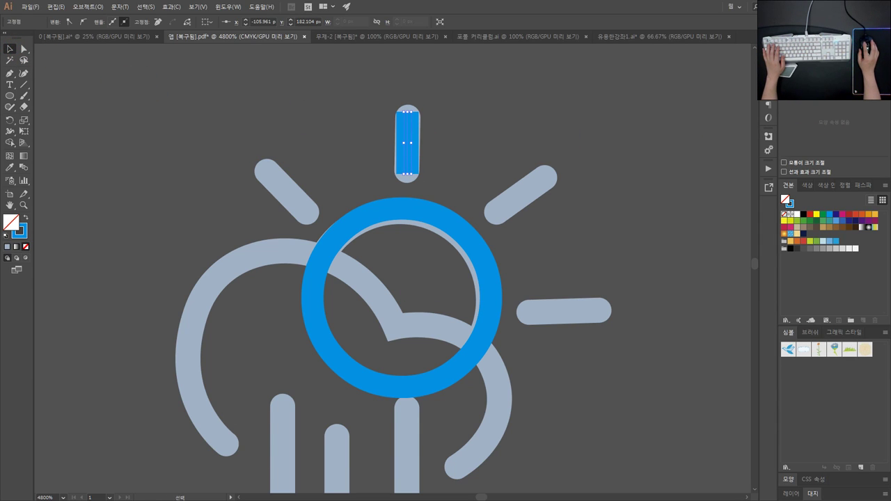
{"action": "left_click", "coordinate": [782, 41]}
{"action": "left_click", "coordinate": [782, 42]}
{"action": "left_click", "coordinate": [772, 33]}
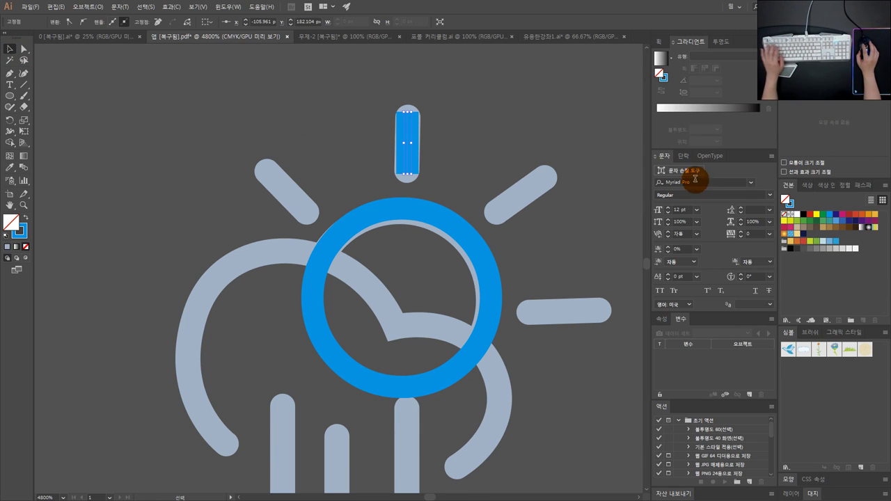
{"action": "left_click", "coordinate": [661, 41]}
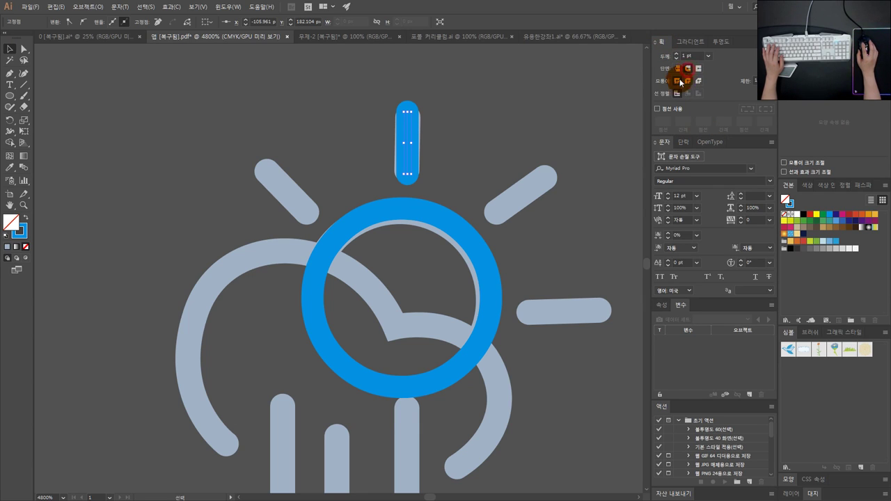
{"action": "left_click", "coordinate": [490, 123]}
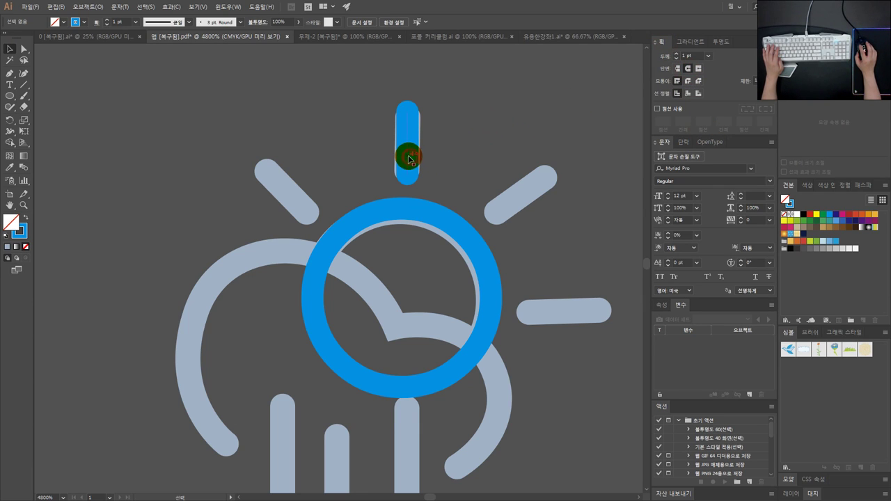
- Create a copy of the vertical blue ray rotated 45° about the centre of the blue circle
{"action": "left_click", "coordinate": [409, 159]}
{"action": "mouse_move", "coordinate": [451, 159]}
{"action": "left_mouse_down"}
{"action": "mouse_move", "coordinate": [463, 143]}
{"action": "mouse_move", "coordinate": [452, 144]}
{"action": "left_mouse_up"}
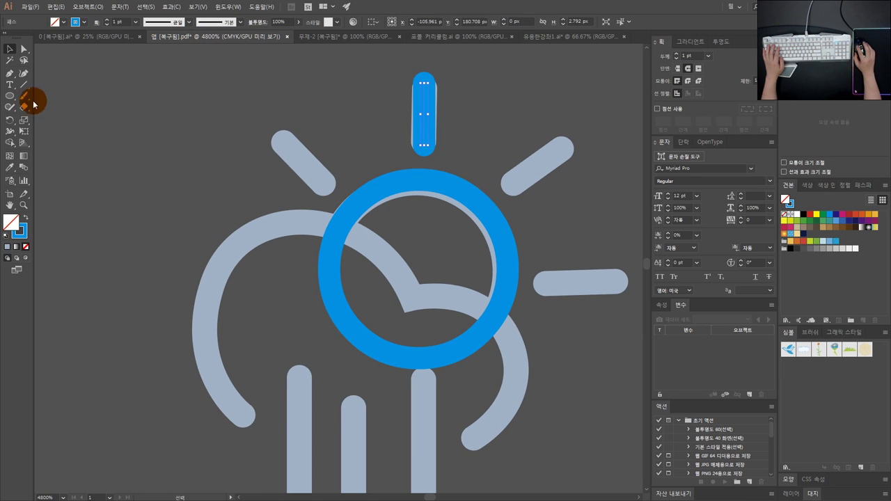
{"action": "left_click_drag", "start_coordinate": [13, 120], "coordinate": [48, 121]}
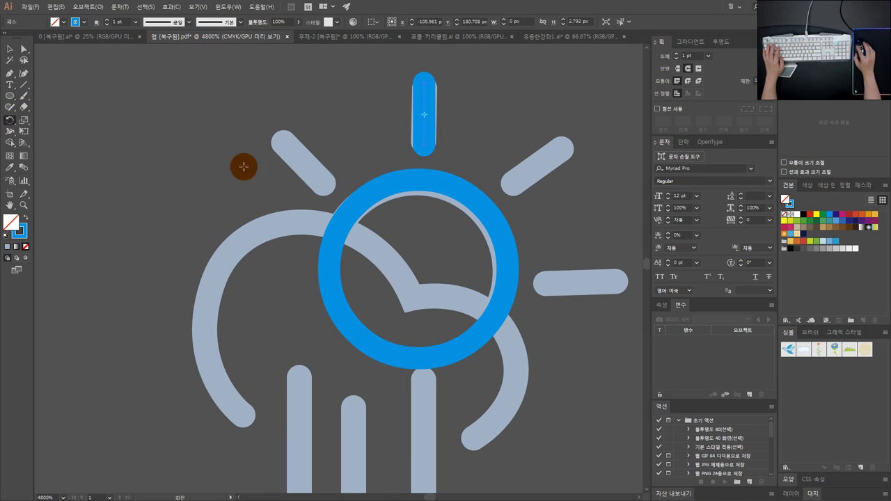
{"action": "left_click", "coordinate": [445, 194]}
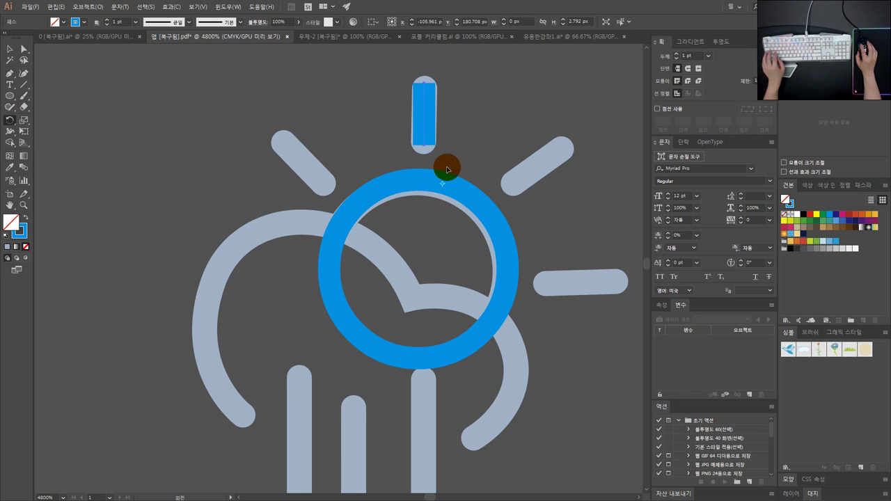
{"action": "left_click", "coordinate": [692, 82]}
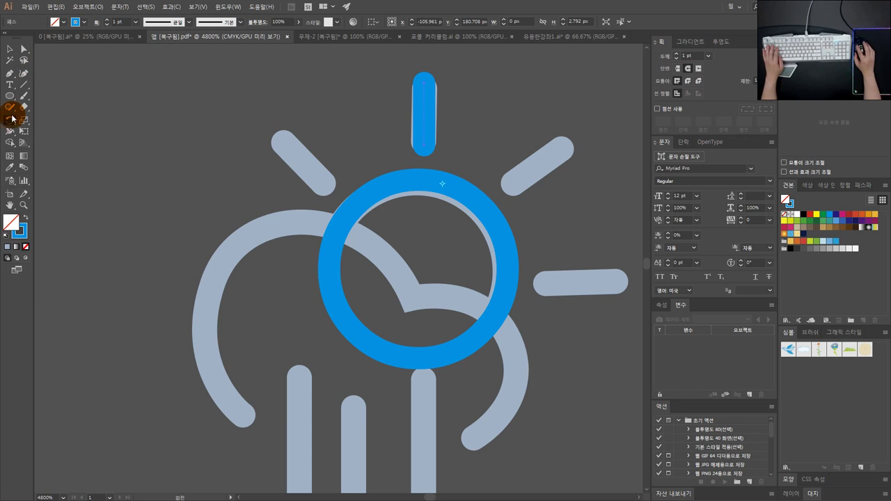
{"action": "left_click", "coordinate": [416, 267], "text": "alt"}
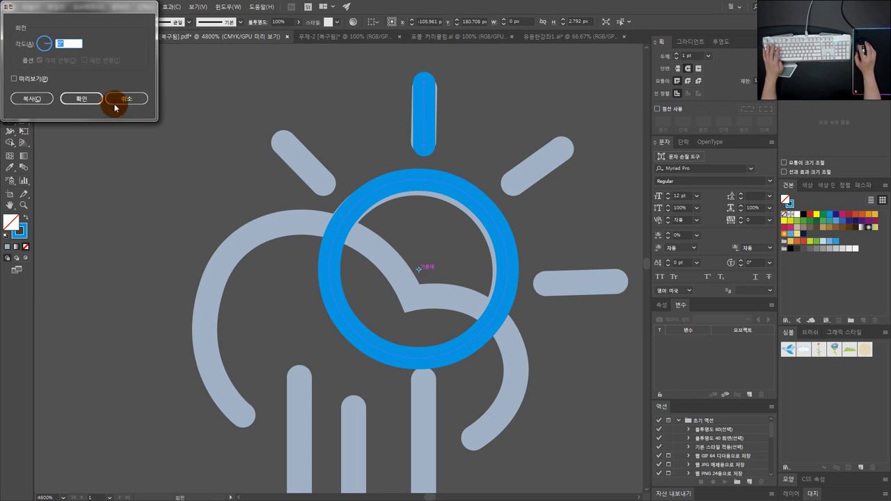
{"action": "type", "text": "45"}
{"action": "left_click", "coordinate": [39, 82]}
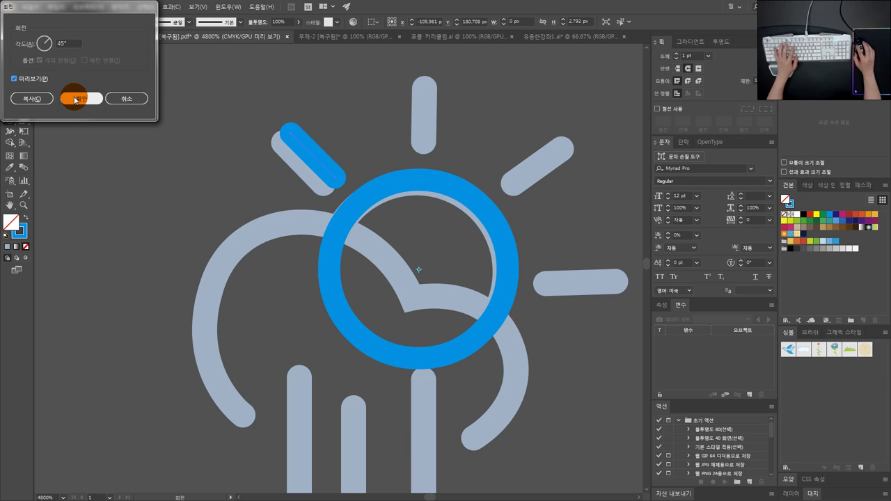
{"action": "left_click", "coordinate": [39, 99]}
- Repeat the 45° rotated copy six times to complete the ring of rays around the circle
{"action": "key", "text": "ctrl+d"}
{"action": "key", "text": "ctrl+d"}
{"action": "key", "text": "ctrl+d"}
{"action": "key", "text": "ctrl+d"}
{"action": "key", "text": "ctrl+d"}
{"action": "key", "text": "ctrl+d"}
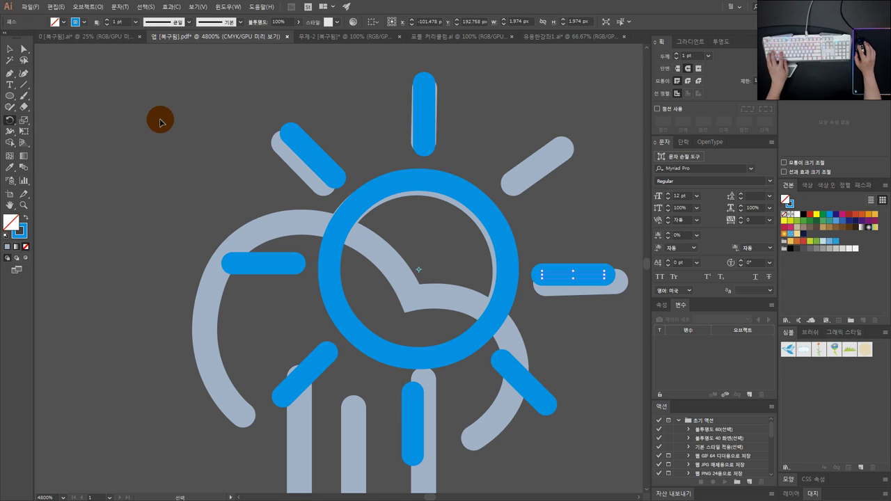
{"action": "left_click", "coordinate": [15, 53]}
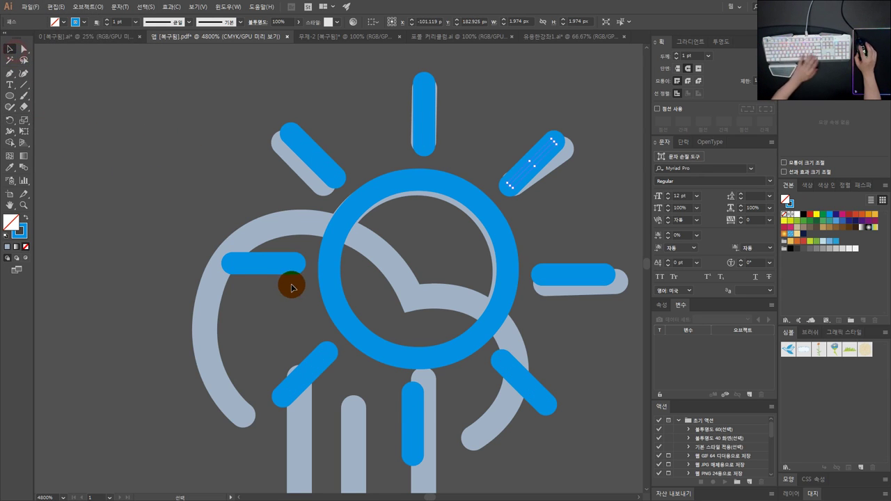
- Delete the four blue rays that overlap the cloud and rain, keeping those over the icon's original sun rays
{"action": "left_click", "coordinate": [288, 263]}
{"action": "key", "text": "Delete"}
{"action": "left_click", "coordinate": [318, 348]}
{"action": "key", "text": "Delete"}
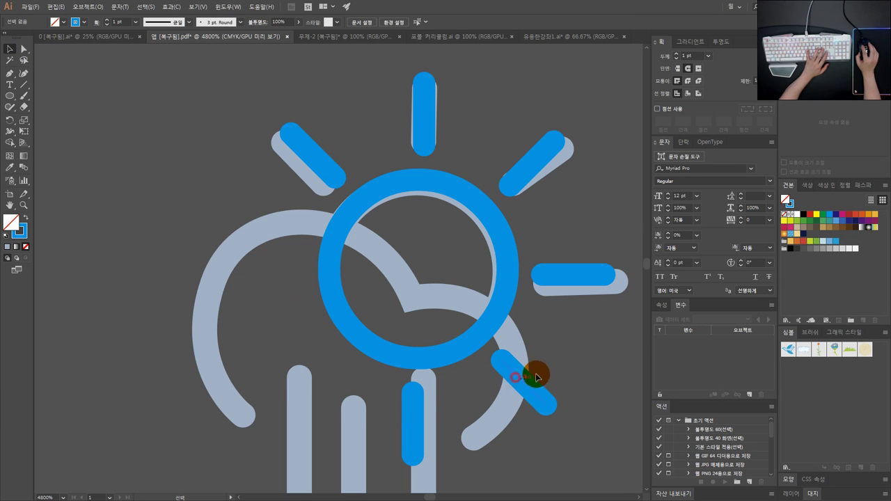
{"action": "left_click", "coordinate": [536, 377]}
{"action": "key", "text": "Delete"}
{"action": "left_click", "coordinate": [410, 410]}
{"action": "key", "text": "Delete"}
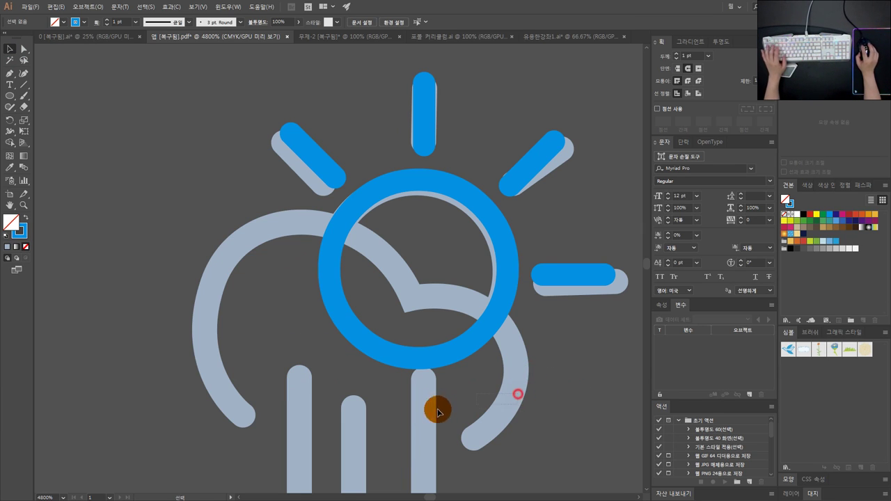
- Trace the grey cloud outline with the Pen tool as an open blue path from its lower-left end to its lower-right end
{"action": "left_click_drag", "start_coordinate": [456, 400], "coordinate": [494, 359]}
{"action": "left_click_drag", "start_coordinate": [334, 271], "coordinate": [341, 251]}
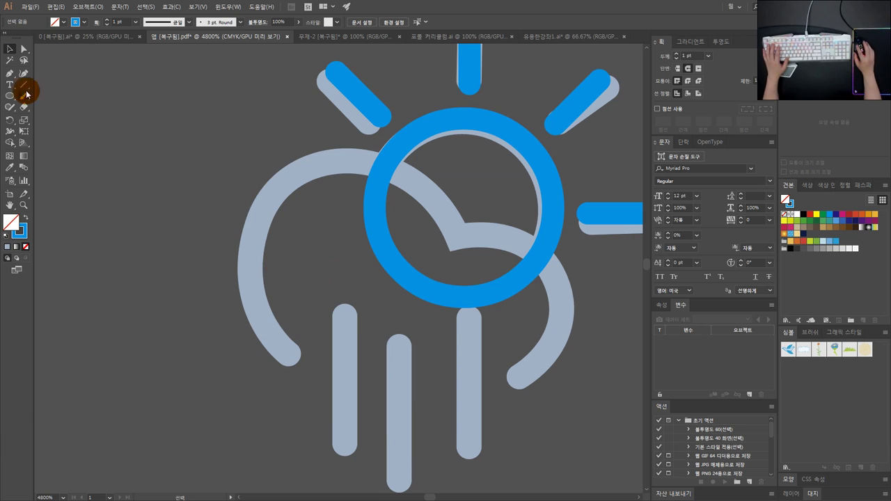
{"action": "key", "text": "p"}
{"action": "left_click_drag", "start_coordinate": [287, 354], "coordinate": [259, 225]}
{"action": "left_click_drag", "start_coordinate": [319, 167], "coordinate": [357, 172]}
{"action": "left_click_drag", "start_coordinate": [454, 231], "coordinate": [484, 309]}
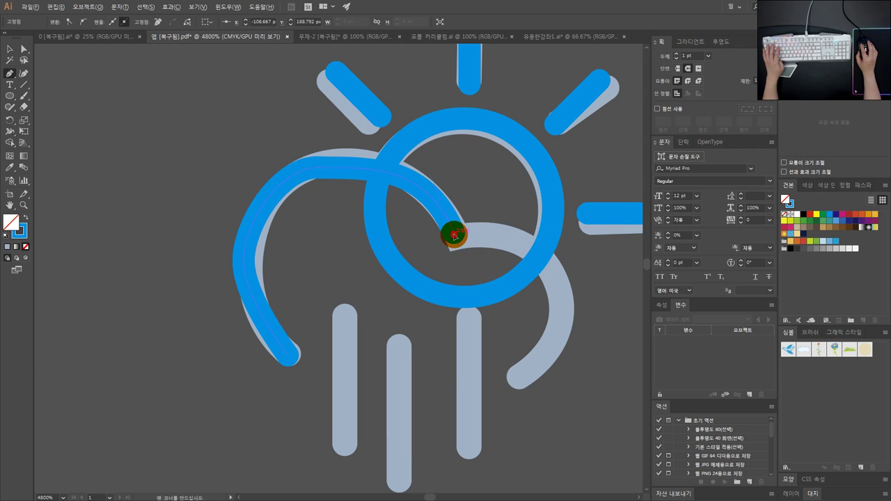
{"action": "left_click_drag", "start_coordinate": [527, 247], "coordinate": [549, 273]}
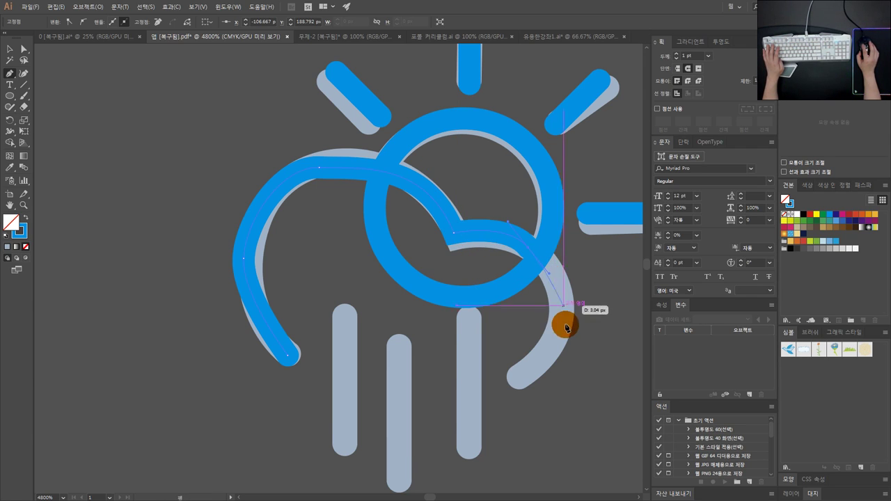
{"action": "mouse_move", "coordinate": [565, 327]}
{"action": "left_mouse_down"}
{"action": "mouse_move", "coordinate": [551, 337]}
{"action": "mouse_move", "coordinate": [547, 361]}
{"action": "left_mouse_up"}
{"action": "left_click_drag", "start_coordinate": [521, 375], "coordinate": [522, 377]}
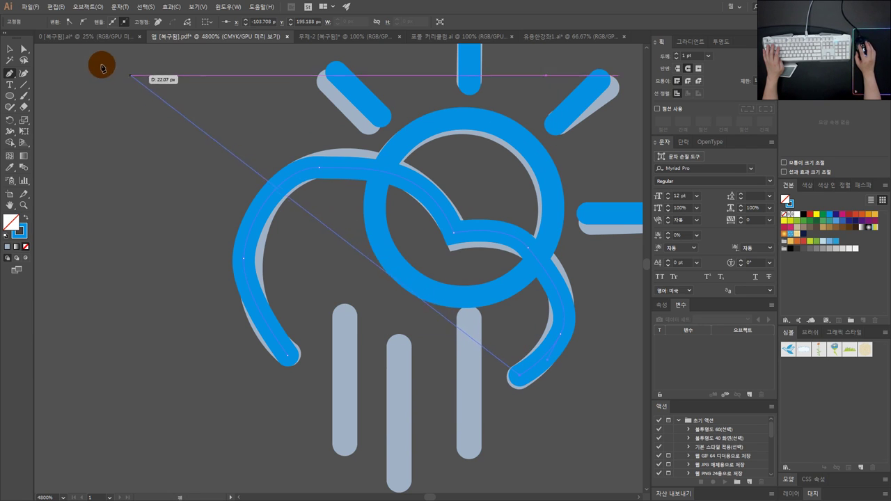
{"action": "left_click", "coordinate": [25, 50]}
{"action": "scroll", "coordinate": [320, 171], "scroll_direction": "up", "scroll_amount": 3}
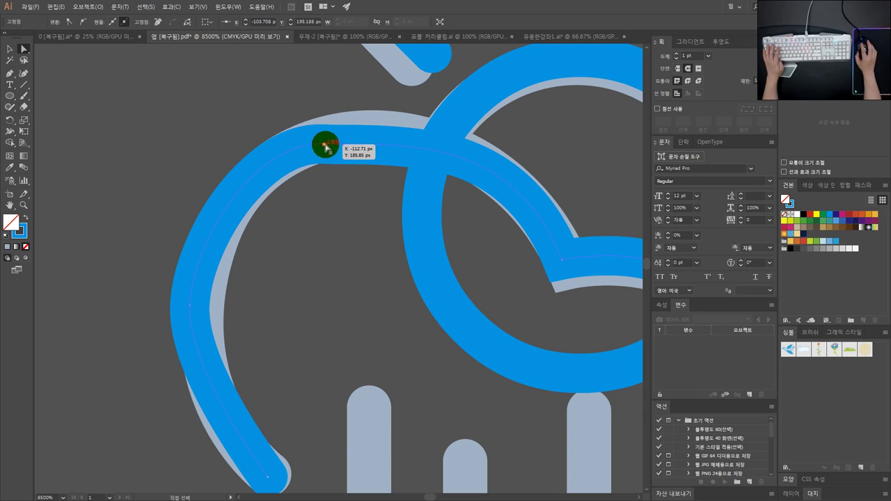
{"action": "left_click_drag", "start_coordinate": [302, 117], "coordinate": [370, 190]}
{"action": "key", "text": "ctrl+shift+a"}
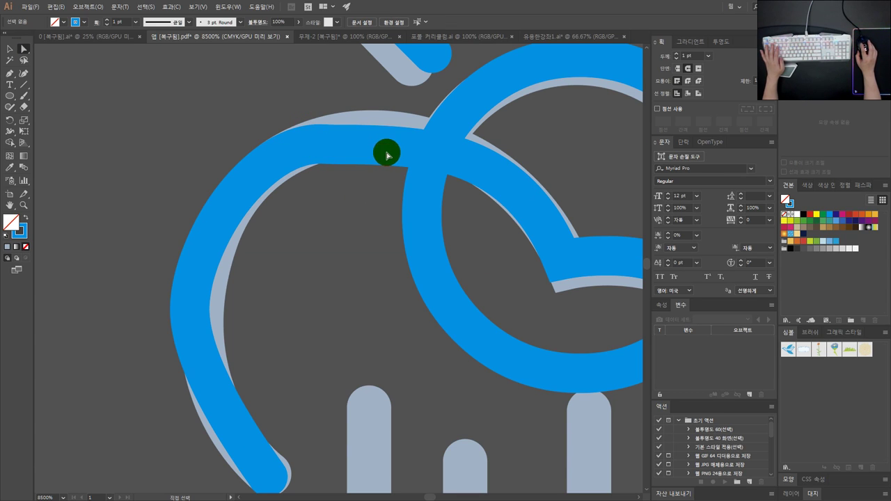
{"action": "mouse_move", "coordinate": [311, 118]}
{"action": "left_mouse_down"}
{"action": "mouse_move", "coordinate": [364, 188]}
{"action": "mouse_move", "coordinate": [328, 130]}
{"action": "mouse_move", "coordinate": [311, 164]}
{"action": "mouse_move", "coordinate": [341, 175]}
{"action": "left_mouse_up"}
{"action": "left_click_drag", "start_coordinate": [277, 98], "coordinate": [286, 117]}
{"action": "left_click", "coordinate": [338, 152]}
{"action": "left_click", "coordinate": [9, 49]}
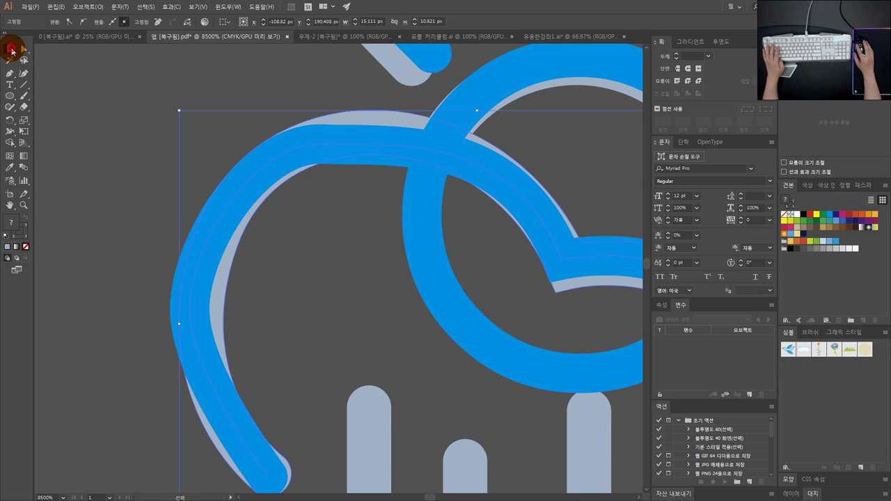
{"action": "left_click", "coordinate": [131, 51]}
- Adjust the anchors and curve at the top and left side of the blue cloud path to follow the grey outline
{"action": "left_click", "coordinate": [23, 49]}
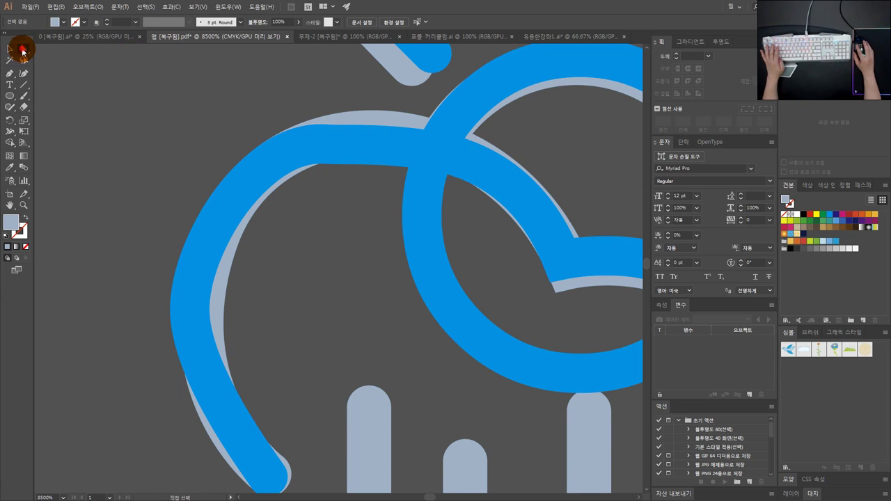
{"action": "left_click_drag", "start_coordinate": [241, 93], "coordinate": [367, 174]}
{"action": "left_click", "coordinate": [382, 155]}
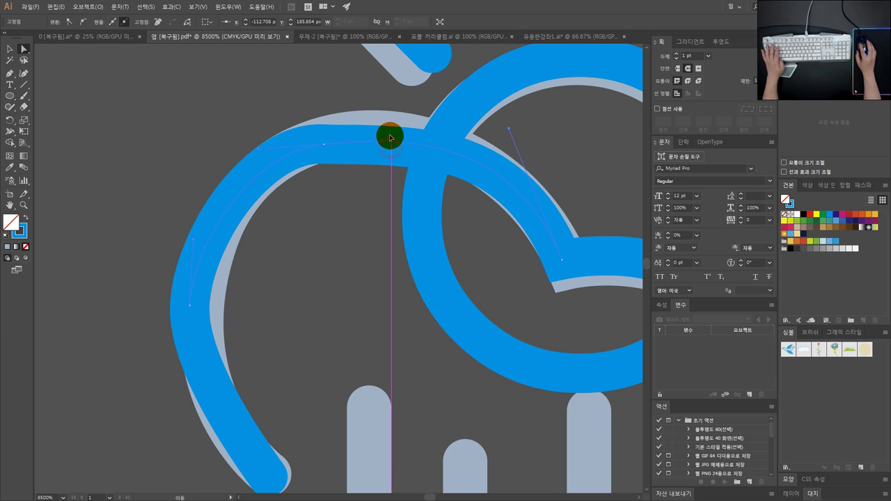
{"action": "left_click_drag", "start_coordinate": [390, 137], "coordinate": [329, 141]}
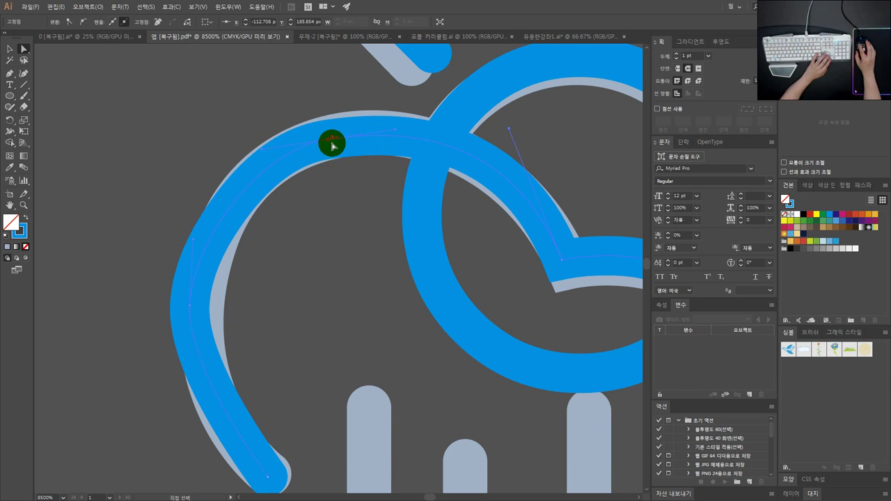
{"action": "left_click", "coordinate": [357, 195]}
{"action": "left_click", "coordinate": [184, 375]}
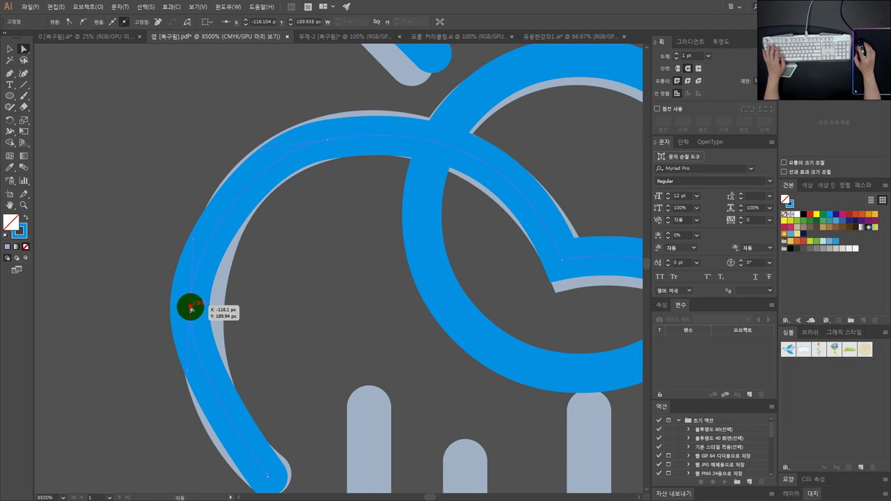
{"action": "left_click_drag", "start_coordinate": [195, 311], "coordinate": [199, 311]}
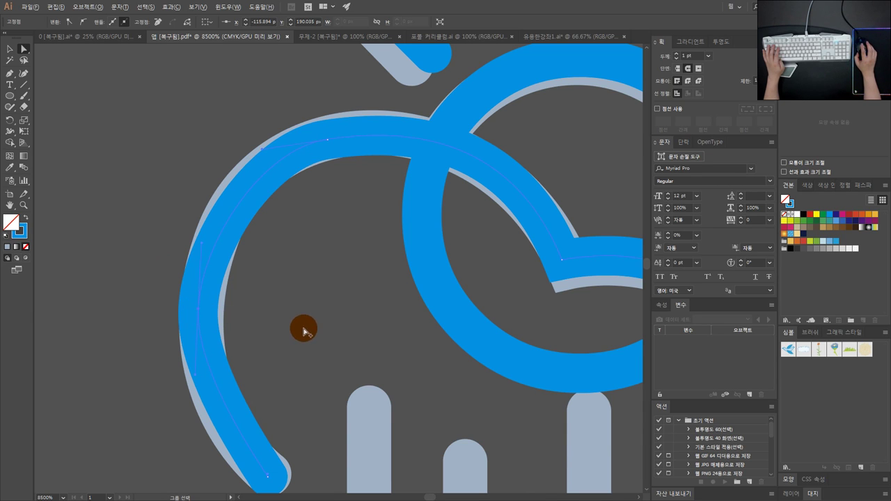
{"action": "scroll", "coordinate": [303, 331], "scroll_direction": "down", "scroll_amount": 4}
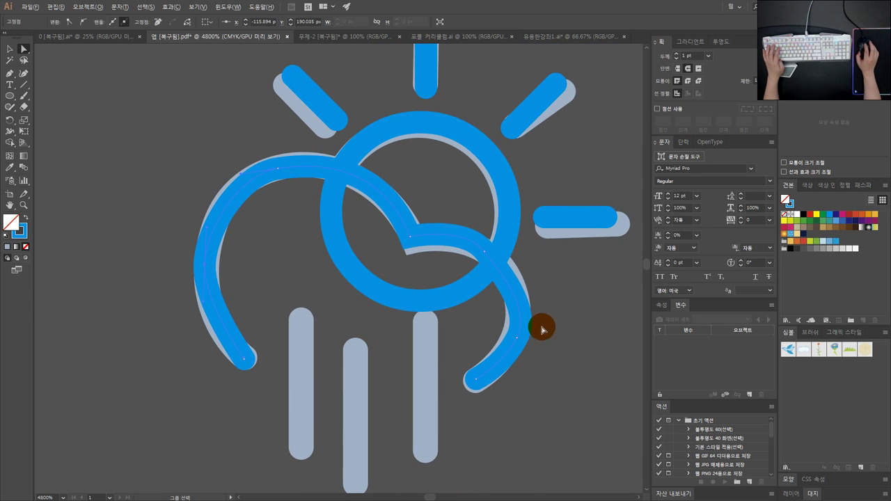
{"action": "left_click_drag", "start_coordinate": [508, 373], "coordinate": [514, 349]}
{"action": "left_click", "coordinate": [394, 332]}
{"action": "left_click", "coordinate": [406, 275]}
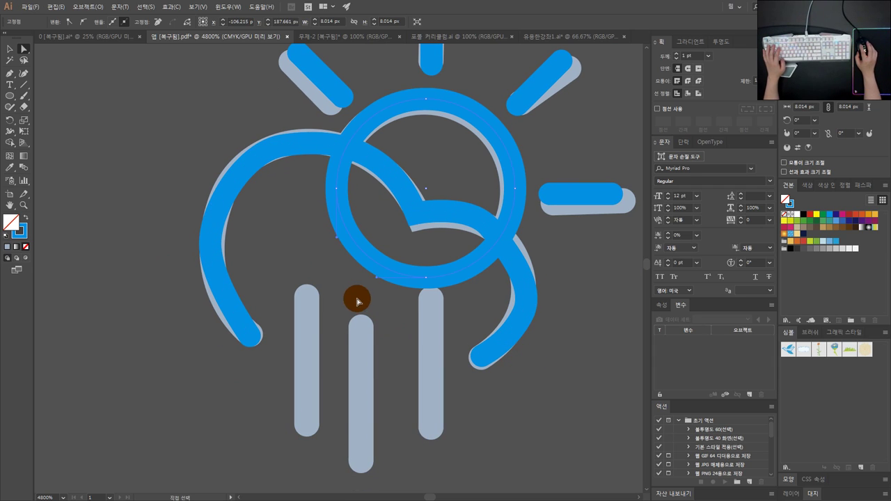
- Copy the vertical blue ray onto the icon's three rain lines, lengthening the copies to match
{"action": "scroll", "coordinate": [432, 164], "scroll_direction": "down", "scroll_amount": 1}
{"action": "left_click", "coordinate": [471, 97]}
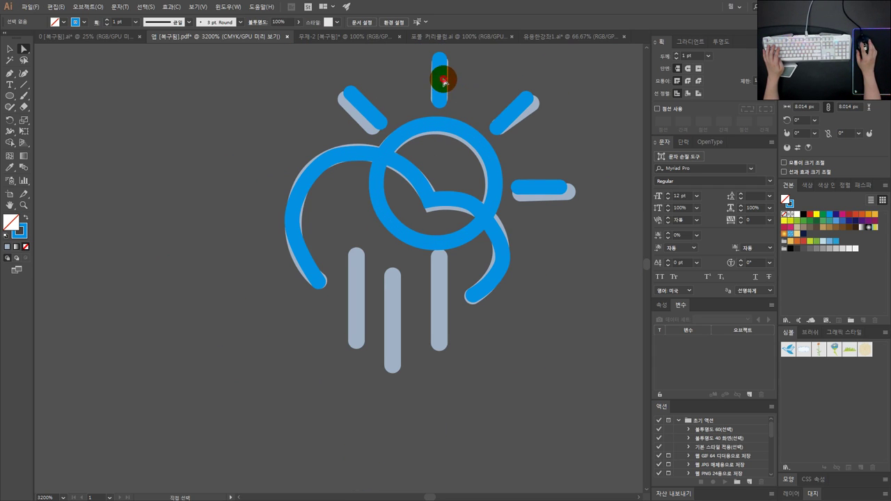
{"action": "left_click", "coordinate": [11, 49]}
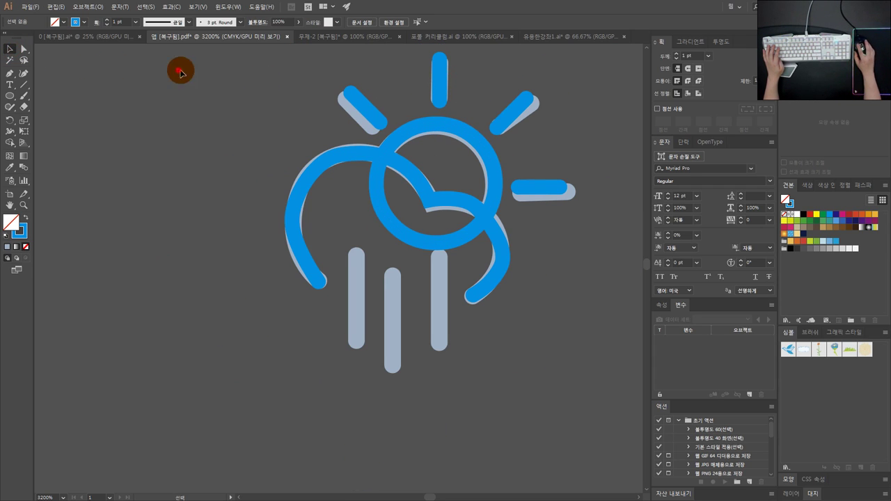
{"action": "left_click", "coordinate": [444, 80]}
{"action": "left_click_drag", "start_coordinate": [443, 83], "coordinate": [419, 179]}
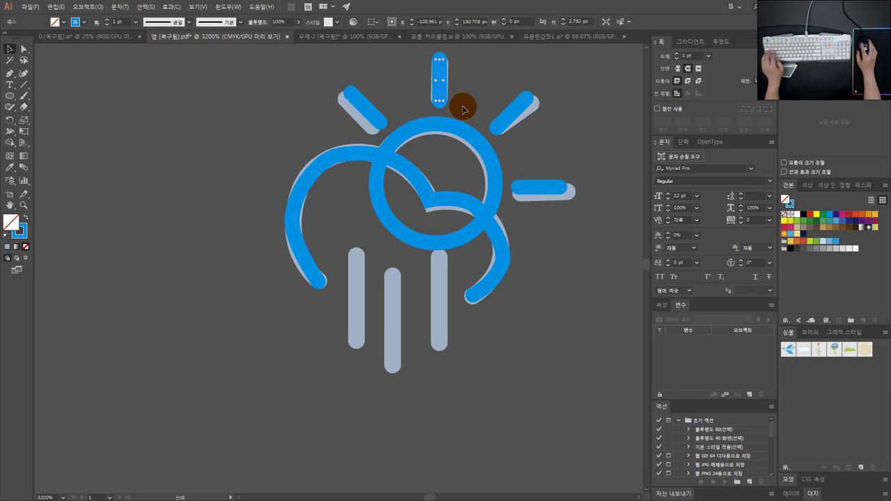
{"action": "mouse_move", "coordinate": [440, 85]}
{"action": "left_mouse_down"}
{"action": "mouse_move", "coordinate": [430, 149]}
{"action": "mouse_move", "coordinate": [354, 303]}
{"action": "mouse_move", "coordinate": [357, 252]}
{"action": "left_mouse_up"}
{"action": "mouse_move", "coordinate": [356, 321]}
{"action": "left_mouse_down"}
{"action": "mouse_move", "coordinate": [354, 343]}
{"action": "mouse_move", "coordinate": [362, 313]}
{"action": "mouse_move", "coordinate": [450, 312]}
{"action": "mouse_move", "coordinate": [391, 328]}
{"action": "mouse_move", "coordinate": [394, 335]}
{"action": "left_mouse_up"}
- Move the whole blue tracing up and right off the grey icon, and shift its three rain lines down away from the cloud
{"action": "scroll", "coordinate": [422, 298], "scroll_direction": "down", "scroll_amount": 2}
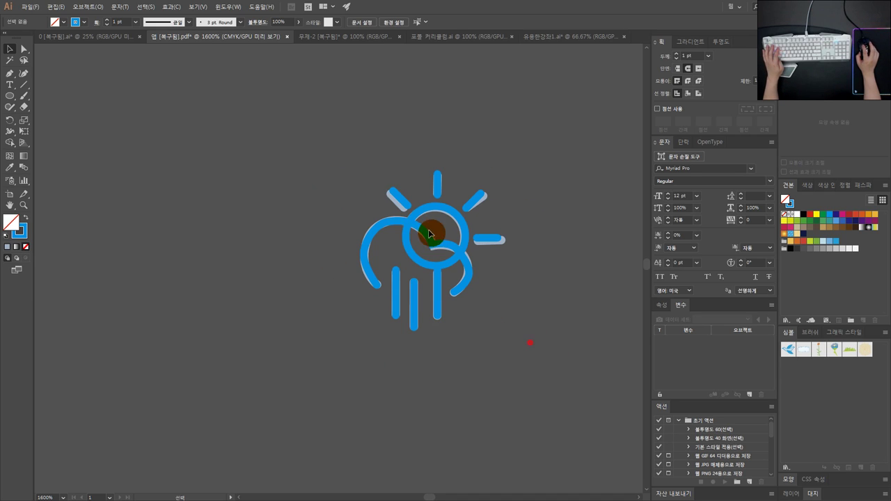
{"action": "key", "text": "ctrl+a"}
{"action": "left_click_drag", "start_coordinate": [416, 261], "coordinate": [585, 201]}
{"action": "left_click_drag", "start_coordinate": [520, 140], "coordinate": [415, 148]}
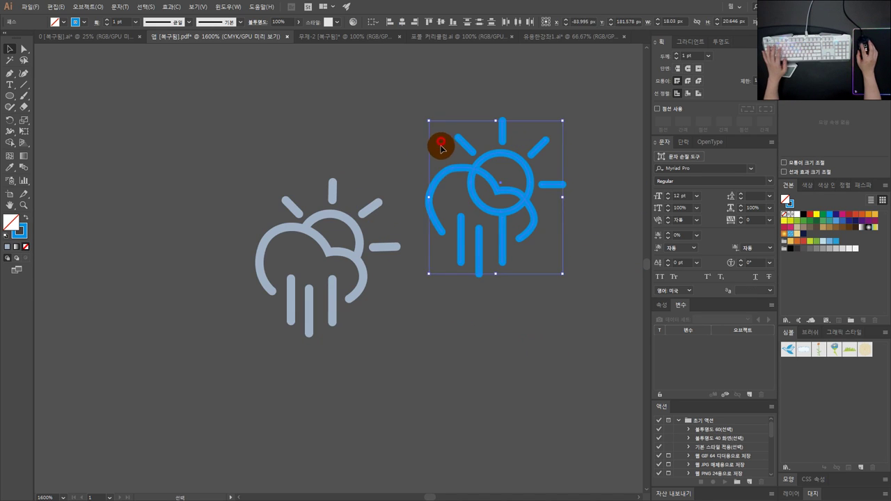
{"action": "left_click", "coordinate": [459, 179]}
{"action": "scroll", "coordinate": [460, 196], "scroll_direction": "up", "scroll_amount": 1}
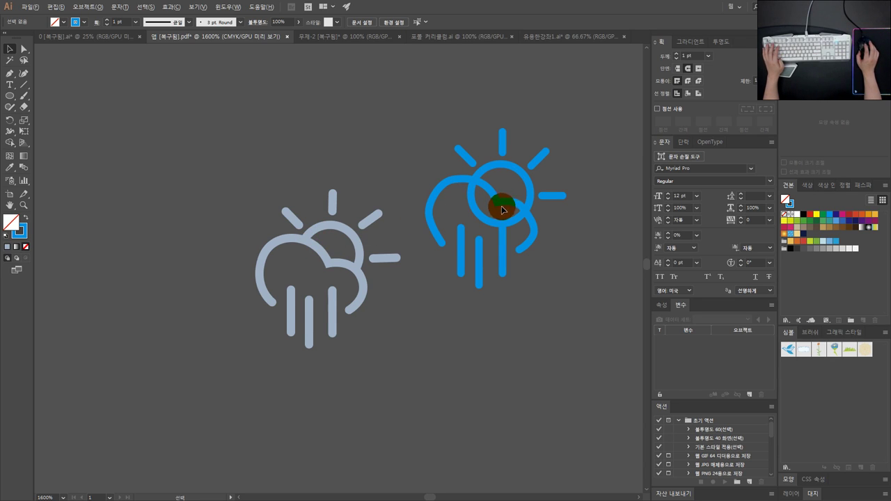
{"action": "scroll", "coordinate": [502, 210], "scroll_direction": "up", "scroll_amount": 1}
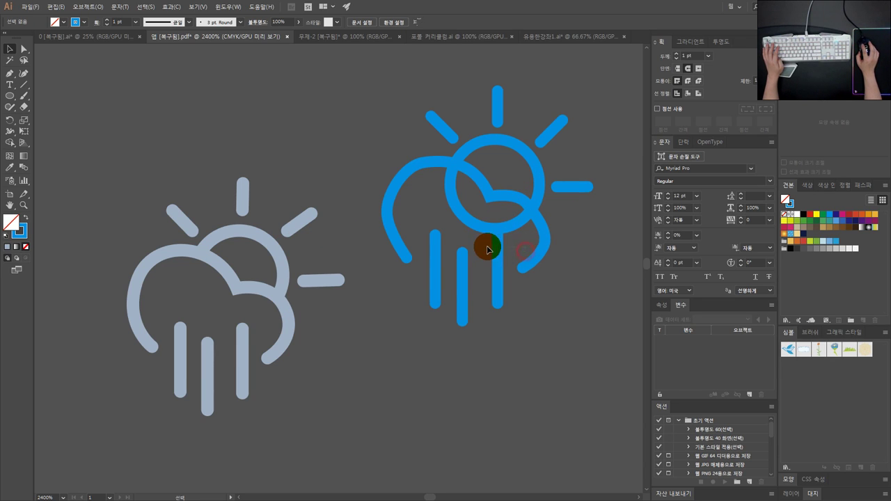
{"action": "left_click_drag", "start_coordinate": [487, 247], "coordinate": [486, 248]}
{"action": "left_click_drag", "start_coordinate": [506, 340], "coordinate": [463, 356]}
- Try Pathfinder's Minus Front and Intersect on the cloud path and sun circle, undoing each attempt
{"action": "left_click", "coordinate": [513, 253]}
{"action": "left_click", "coordinate": [460, 183]}
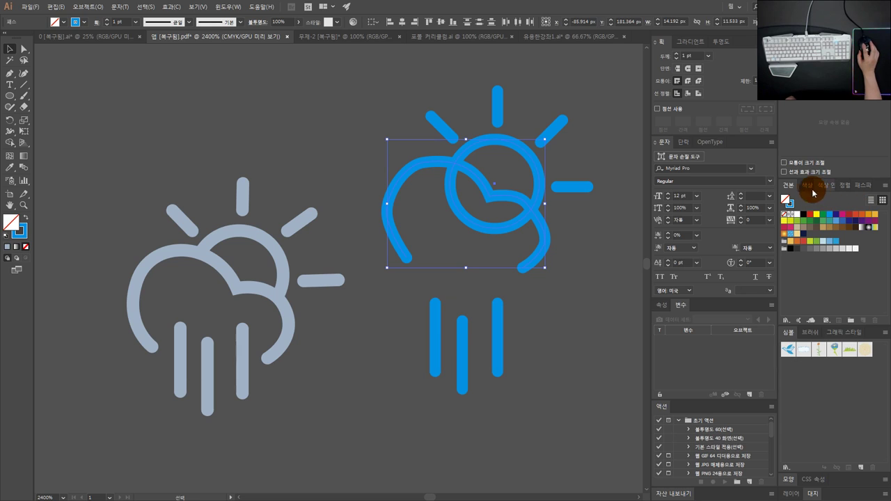
{"action": "left_click", "coordinate": [850, 185]}
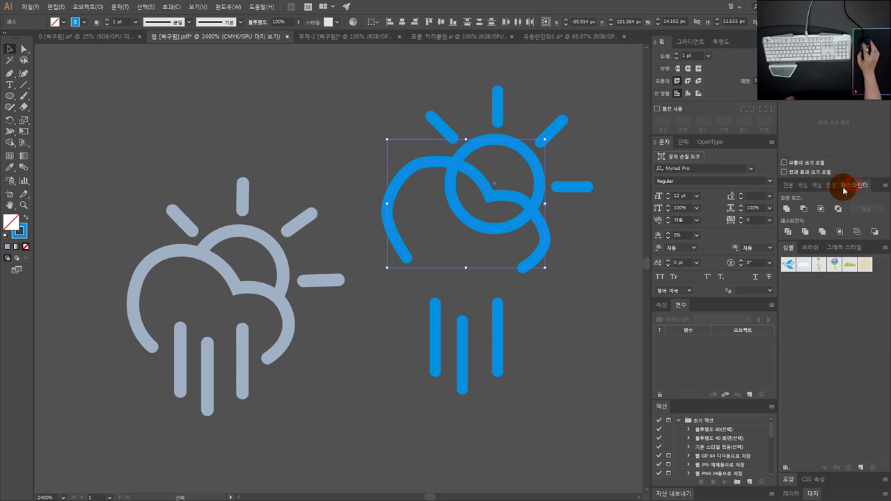
{"action": "left_click", "coordinate": [804, 209]}
{"action": "key", "text": "ctrl+z"}
{"action": "left_click", "coordinate": [804, 209]}
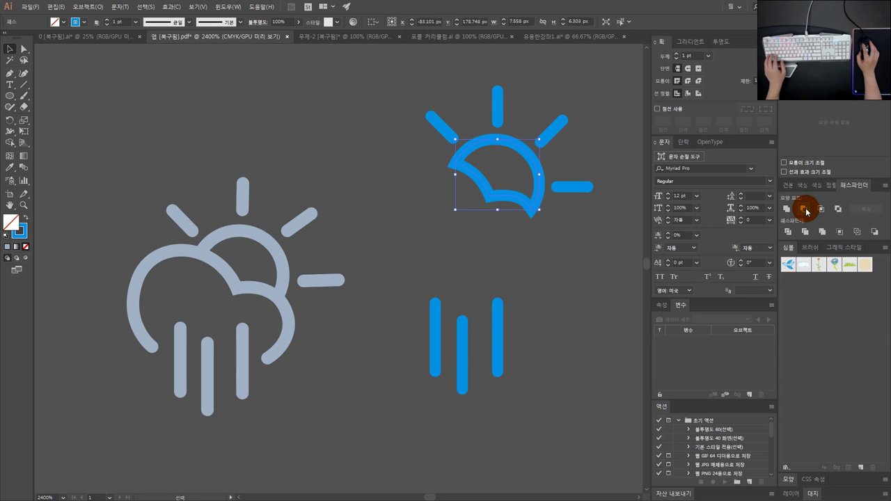
{"action": "key", "text": "ctrl+z"}
{"action": "left_click", "coordinate": [819, 210]}
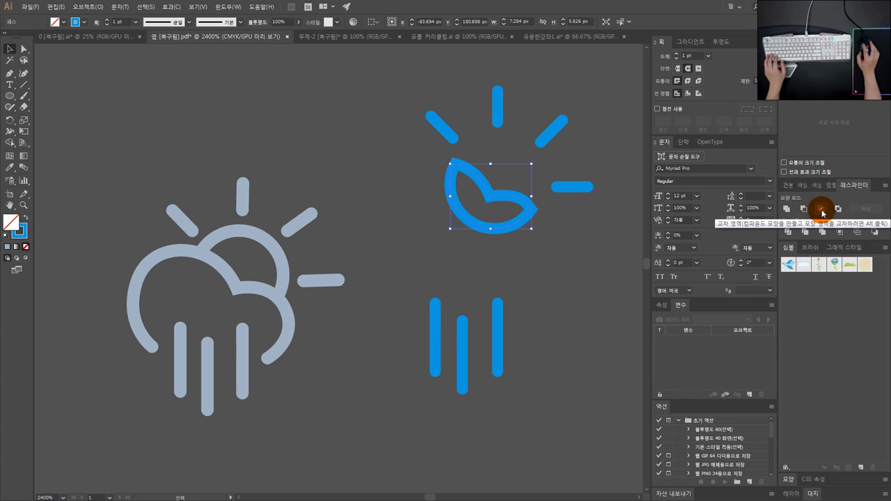
{"action": "key", "text": "ctrl+z"}
- Apply Pathfinder's Exclude to the cloud and circle, and delete the line closing the cloud's base and the circle's arc inside the cloud
{"action": "left_click", "coordinate": [839, 209]}
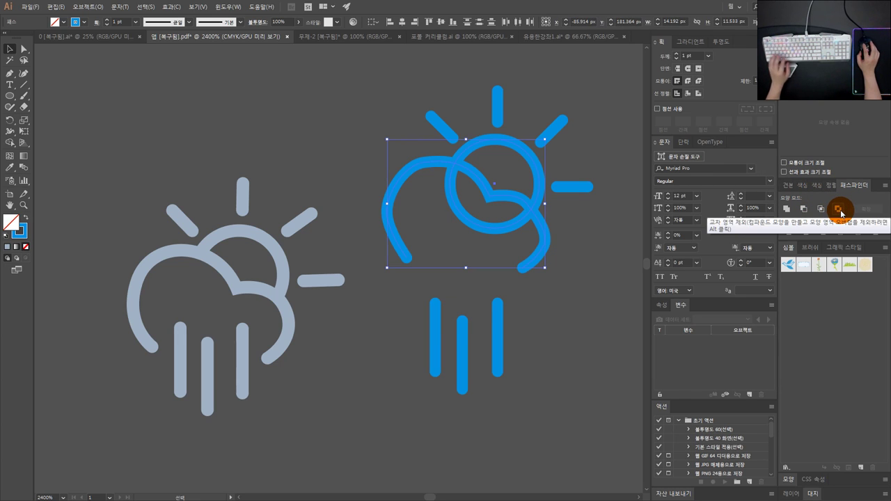
{"action": "left_click", "coordinate": [839, 210]}
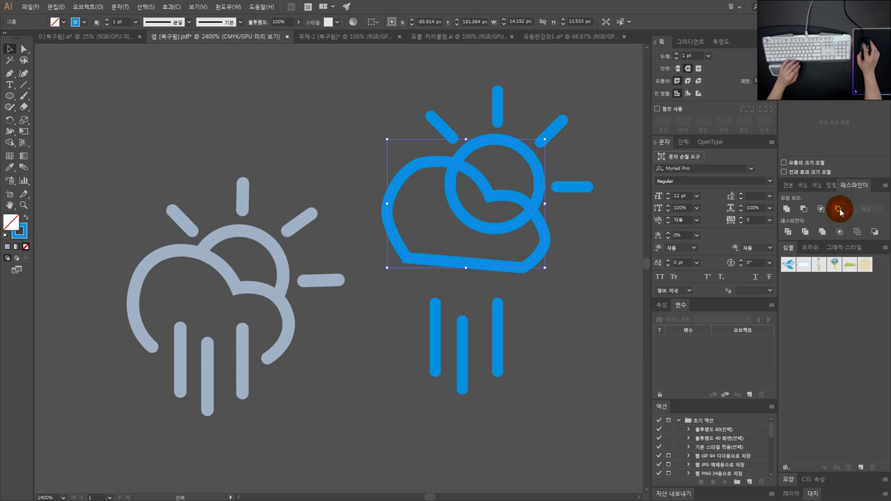
{"action": "left_click", "coordinate": [455, 262]}
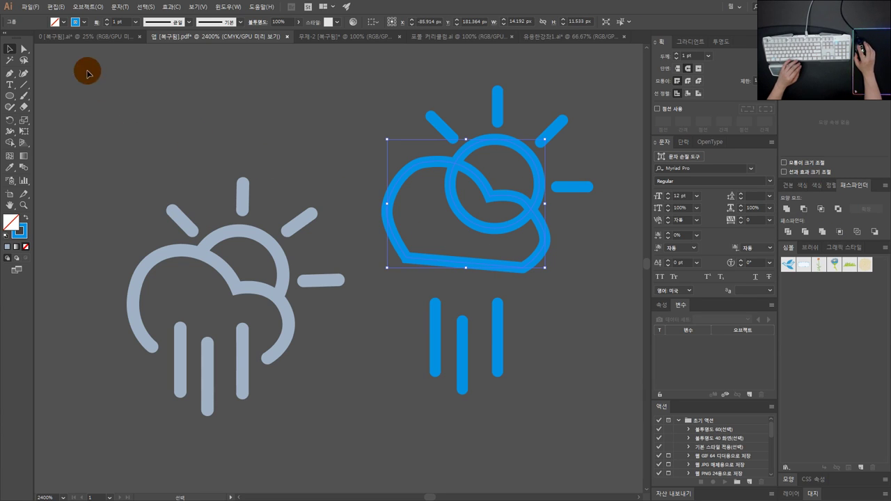
{"action": "left_click", "coordinate": [24, 49]}
{"action": "left_click_drag", "start_coordinate": [469, 287], "coordinate": [487, 226]}
{"action": "key", "text": "Delete"}
{"action": "key", "text": "Delete"}
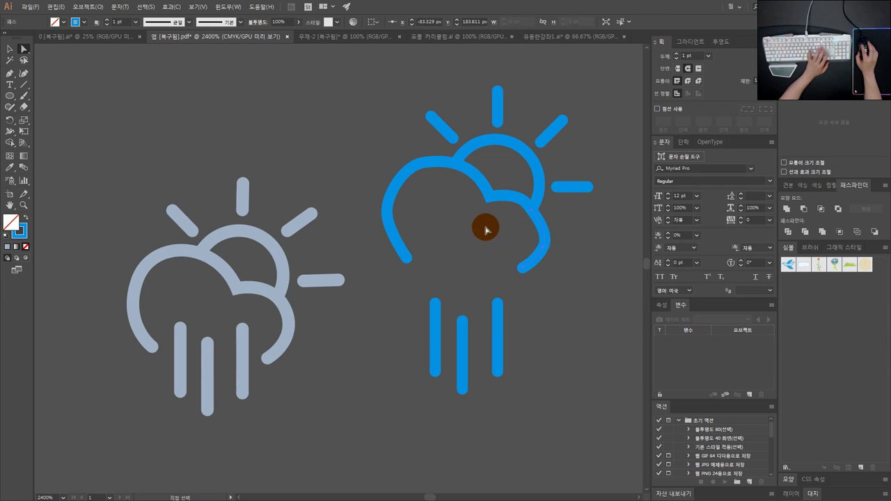
- Select individual parts of the trimmed cloud and sun to examine how their paths are split
{"action": "left_click", "coordinate": [451, 185]}
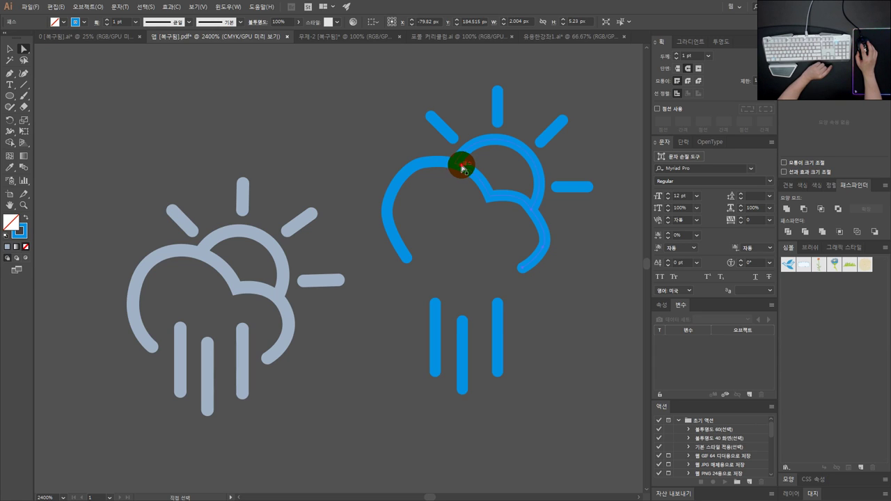
{"action": "left_click", "coordinate": [458, 174]}
{"action": "left_click", "coordinate": [424, 167]}
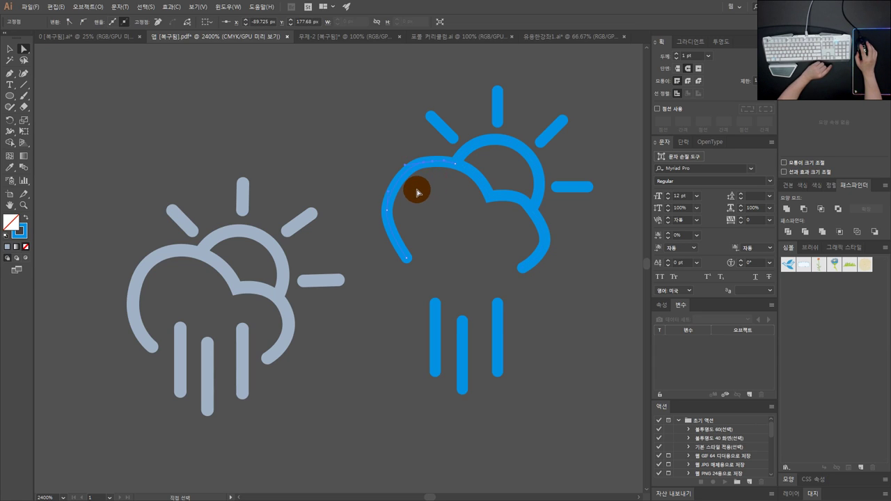
{"action": "left_click", "coordinate": [459, 163]}
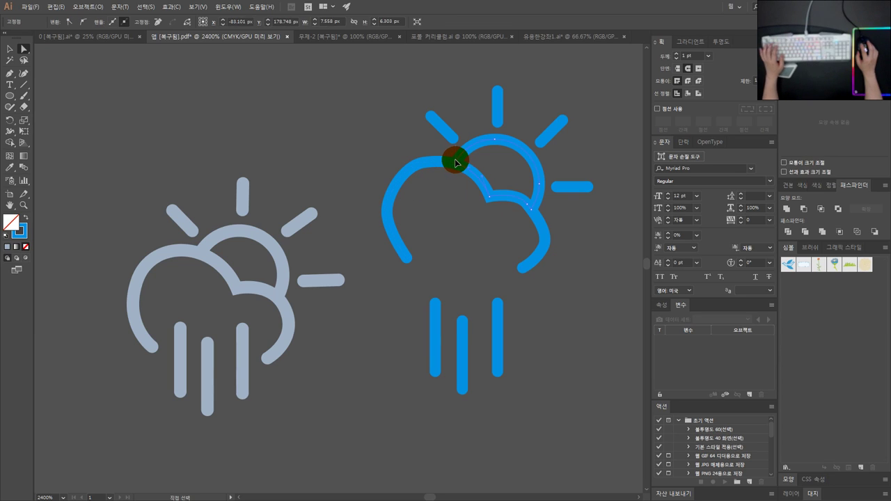
{"action": "key", "text": "ctrl+shift+a"}
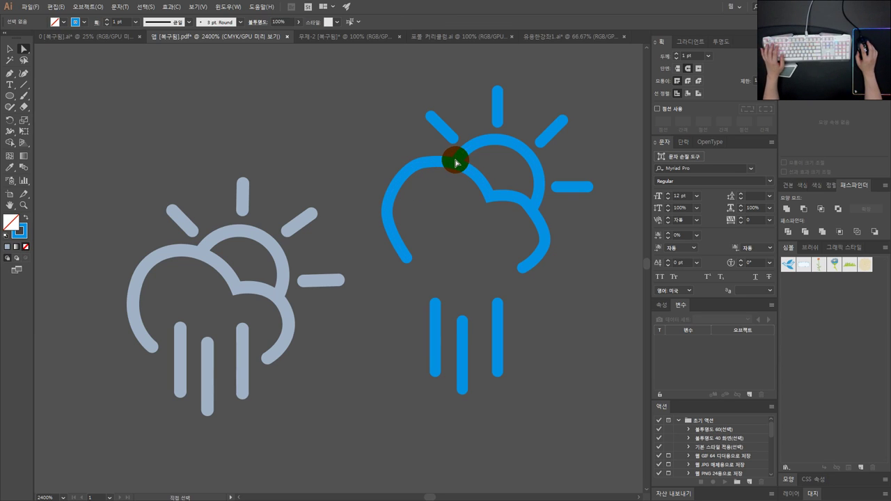
- Undo the segment deletions and the Exclude operation on the cloud and circle
{"action": "left_click", "coordinate": [8, 50]}
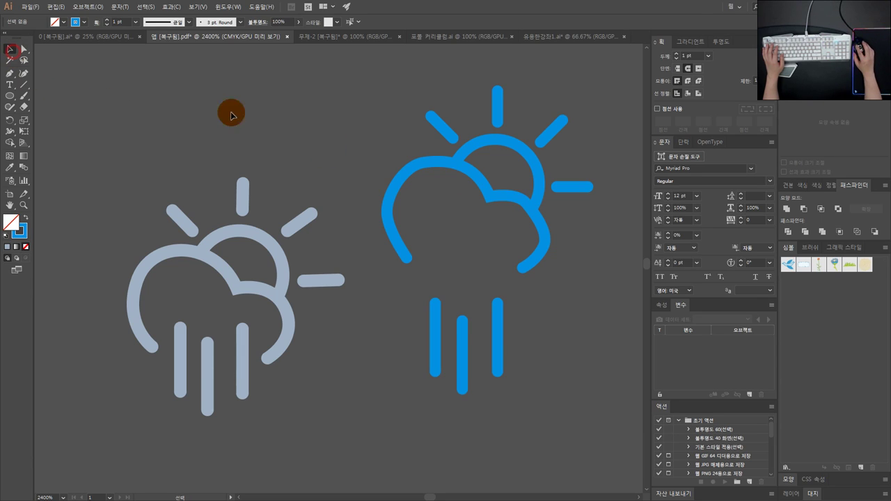
{"action": "left_click", "coordinate": [490, 199]}
{"action": "left_click", "coordinate": [487, 206]}
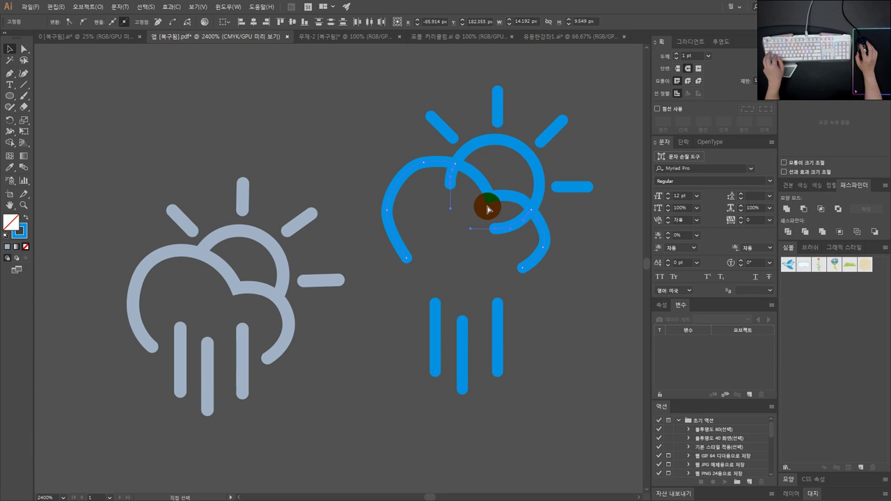
{"action": "key", "text": "ctrl+z"}
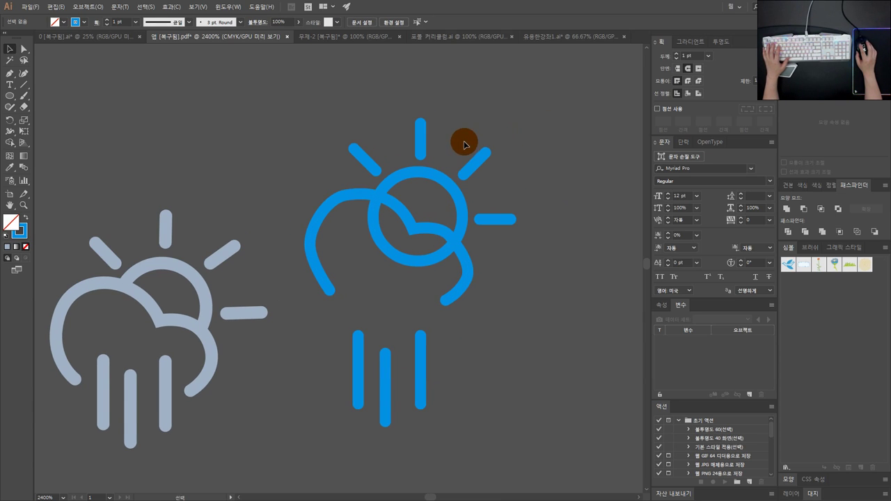
- Place two side-by-side copies of the vertical blue ray in the empty space above the sun
{"action": "left_click", "coordinate": [424, 141]}
{"action": "left_click_drag", "start_coordinate": [448, 139], "coordinate": [417, 166]}
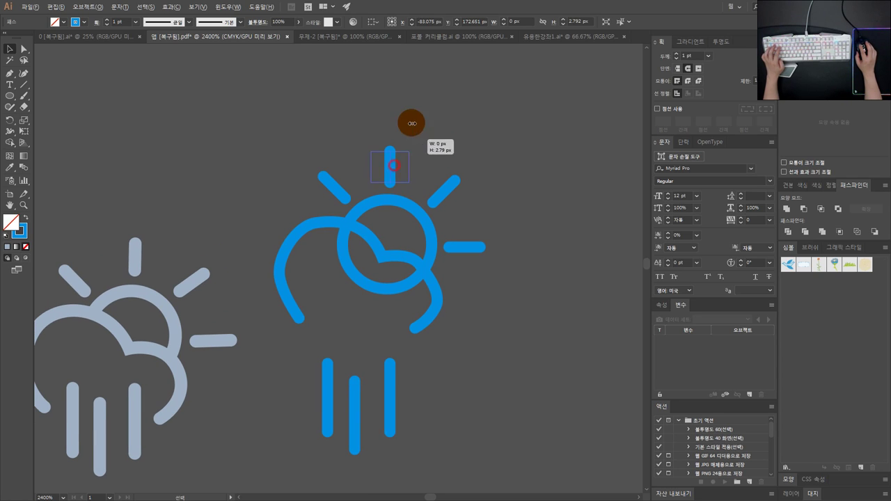
{"action": "left_click_drag", "start_coordinate": [393, 165], "coordinate": [455, 197]}
{"action": "scroll", "coordinate": [378, 115], "scroll_direction": "up", "scroll_amount": 2}
{"action": "left_click", "coordinate": [443, 190]}
{"action": "left_click", "coordinate": [385, 206]}
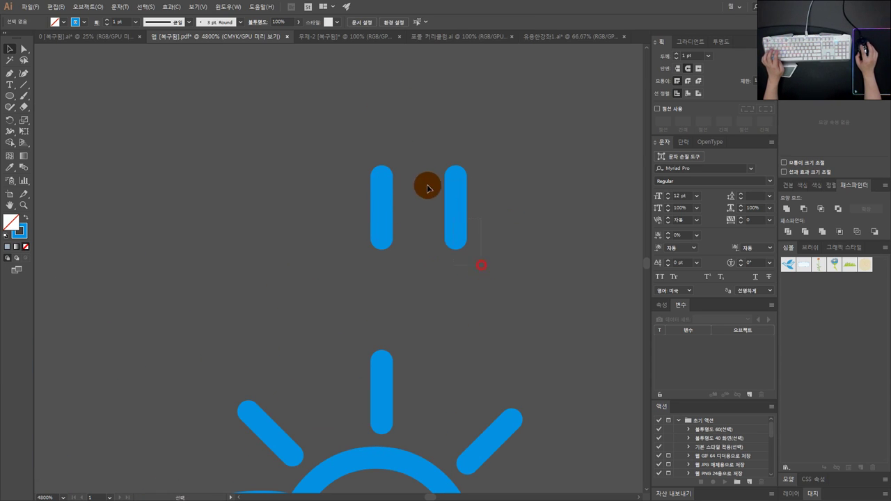
- Set up a rotation of the right-hand line copy about its midpoint
{"action": "left_click", "coordinate": [10, 121]}
{"action": "left_click", "coordinate": [461, 208]}
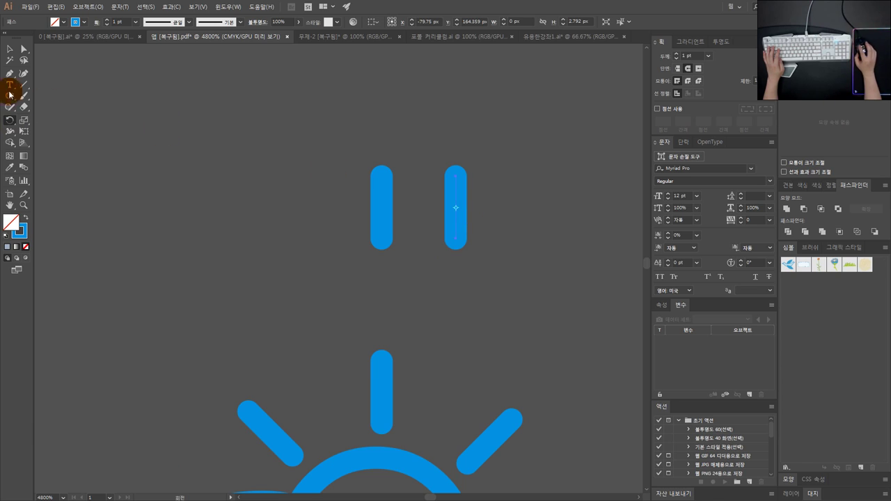
- Rotate the duplicated bar to horizontal and move it across the vertical bar to form a plus shape
{"action": "left_click", "coordinate": [12, 50]}
{"action": "left_click", "coordinate": [478, 210]}
{"action": "left_click_drag", "start_coordinate": [432, 188], "coordinate": [459, 179]}
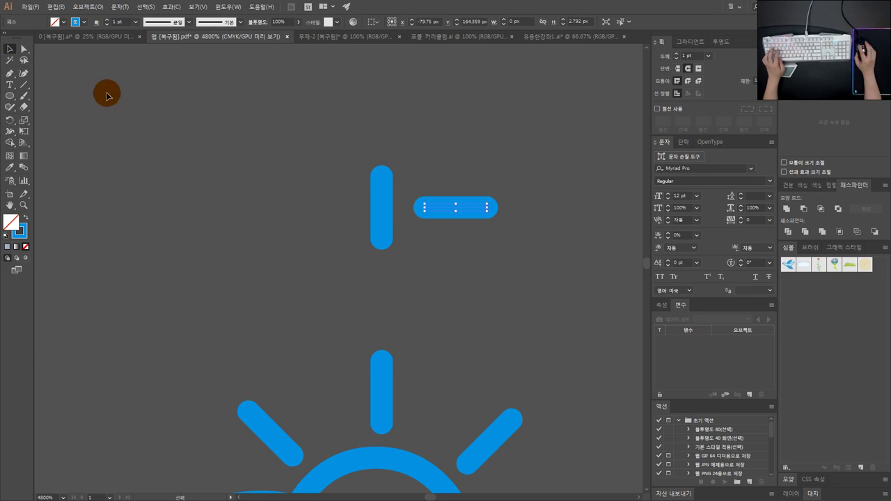
{"action": "left_click", "coordinate": [12, 50]}
{"action": "left_click_drag", "start_coordinate": [475, 210], "coordinate": [398, 207]}
- Try to combine the two crossing bars with the Pathfinder shape modes Unite, Minus Front, Intersect and Exclude
{"action": "left_click_drag", "start_coordinate": [441, 255], "coordinate": [325, 180]}
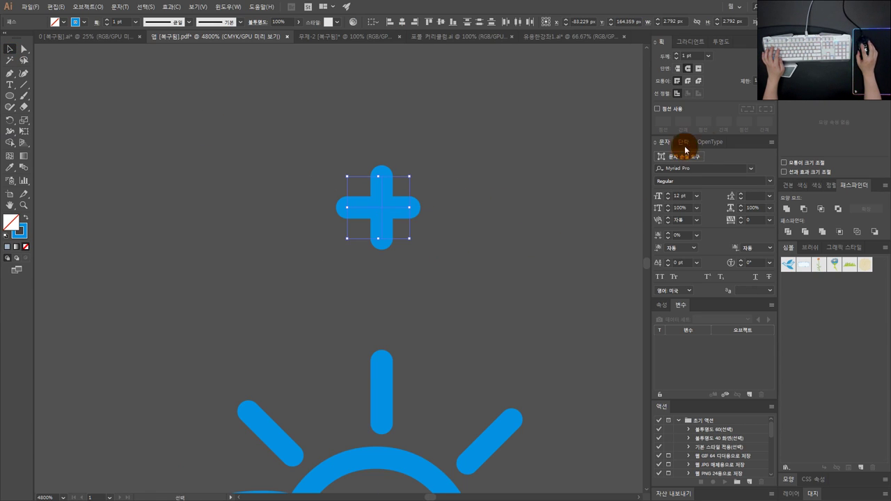
{"action": "left_click", "coordinate": [787, 186]}
{"action": "left_click", "coordinate": [853, 188]}
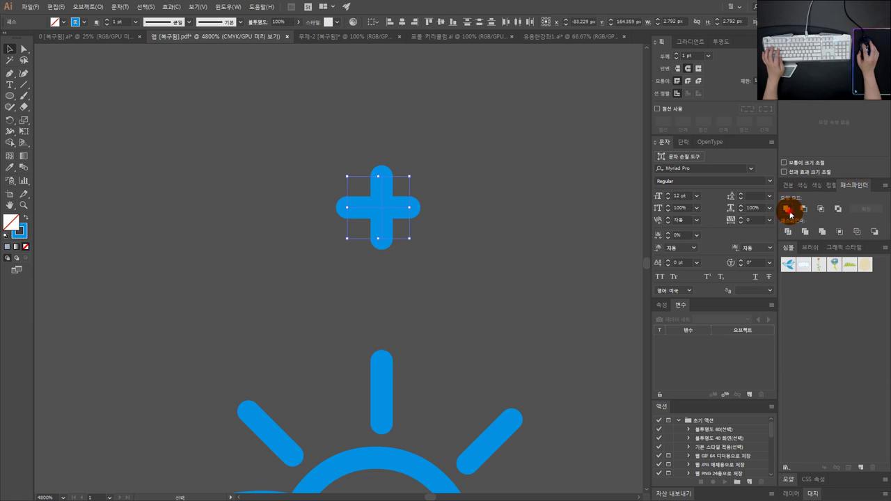
{"action": "left_click", "coordinate": [787, 208]}
{"action": "left_click", "coordinate": [542, 269]}
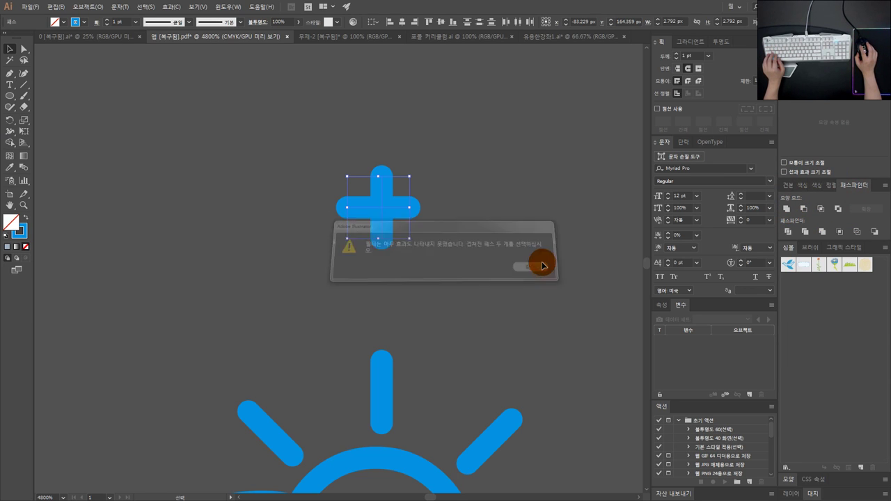
{"action": "left_click", "coordinate": [800, 220]}
{"action": "left_click", "coordinate": [787, 209]}
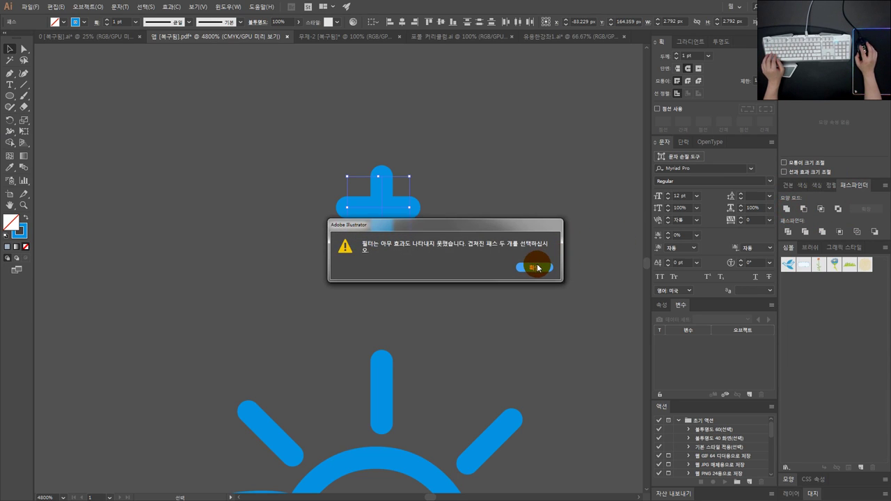
{"action": "left_click", "coordinate": [537, 268]}
{"action": "left_click", "coordinate": [804, 210]}
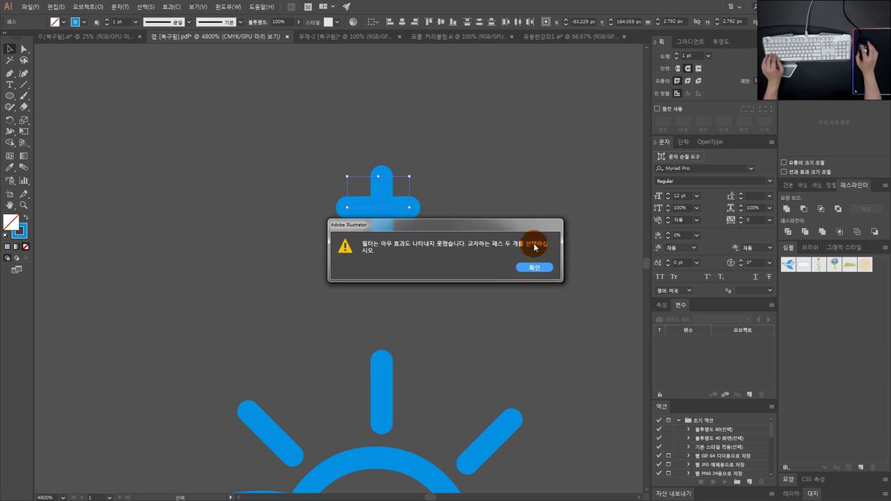
{"action": "left_click", "coordinate": [534, 269]}
{"action": "left_click", "coordinate": [819, 210]}
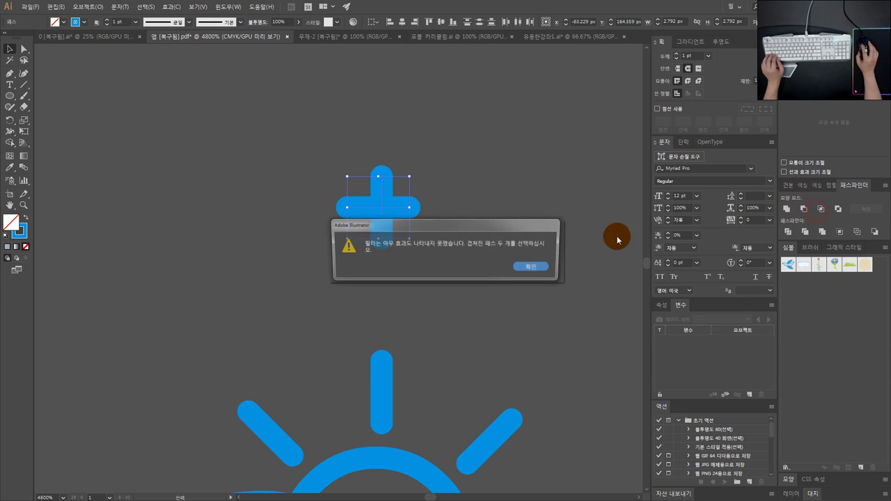
{"action": "left_click", "coordinate": [542, 266]}
{"action": "left_click", "coordinate": [838, 209]}
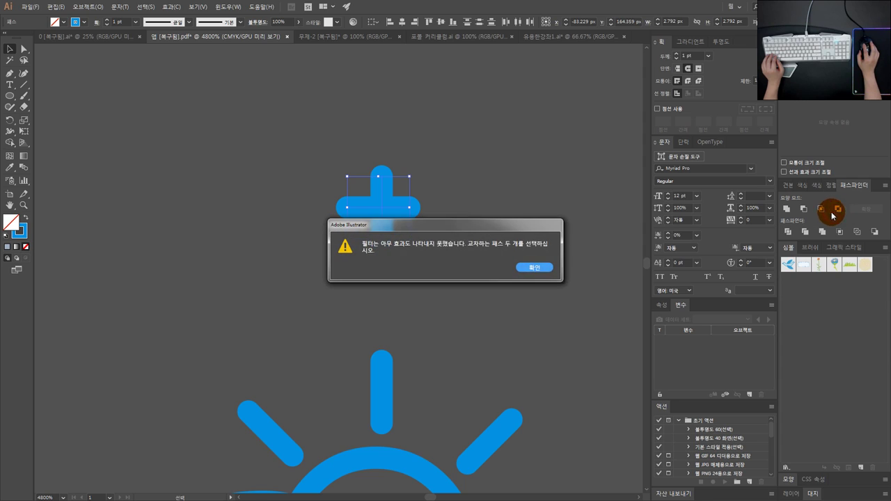
{"action": "left_click", "coordinate": [533, 269]}
- Try lengthening and tilting the plus shape's horizontal bar by moving its right end point, and undo both changes
{"action": "left_click", "coordinate": [445, 258]}
{"action": "scroll", "coordinate": [377, 205], "scroll_direction": "up", "scroll_amount": 2}
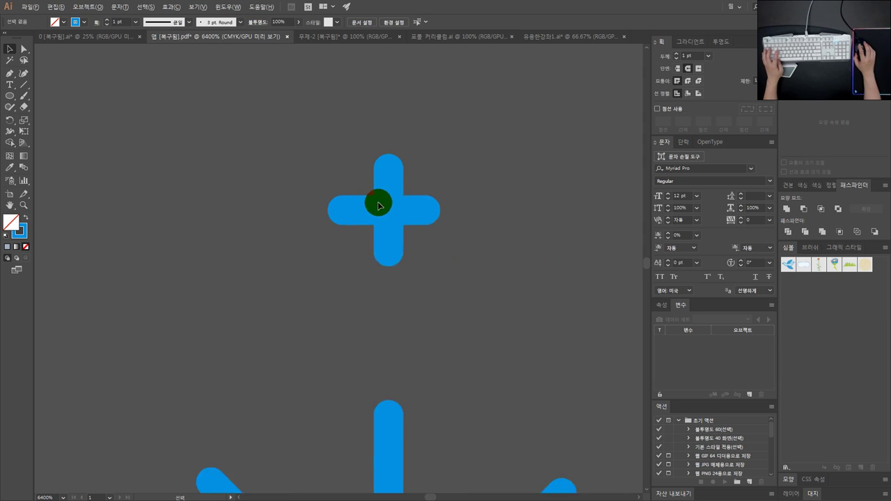
{"action": "left_click_drag", "start_coordinate": [463, 250], "coordinate": [512, 219]}
{"action": "left_click_drag", "start_coordinate": [557, 272], "coordinate": [484, 187]}
{"action": "left_click", "coordinate": [528, 180]}
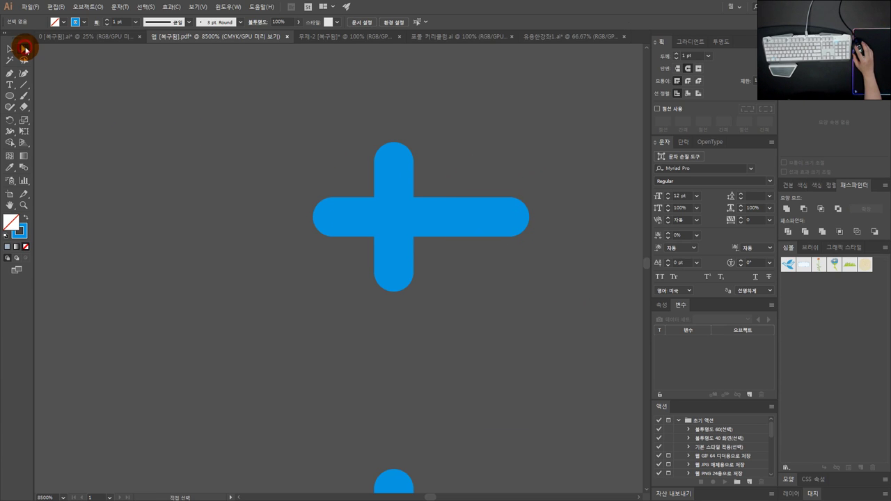
{"action": "left_click_drag", "start_coordinate": [473, 140], "coordinate": [577, 314]}
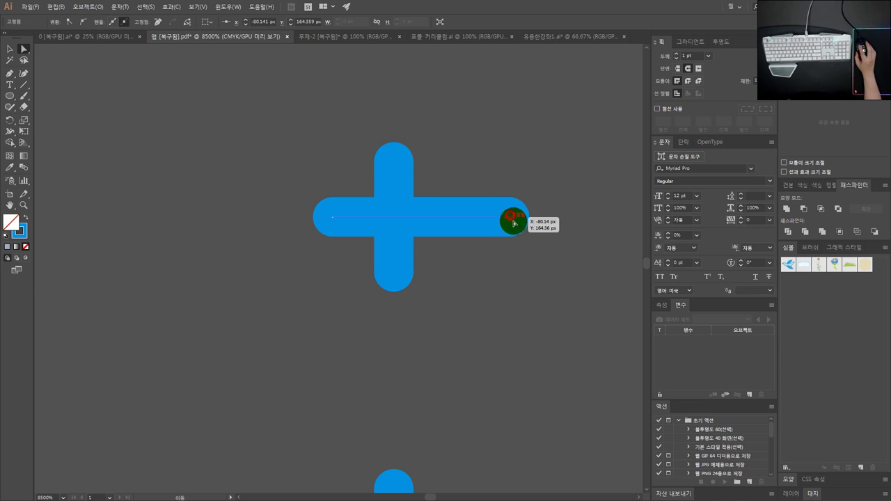
{"action": "left_click_drag", "start_coordinate": [513, 221], "coordinate": [547, 295]}
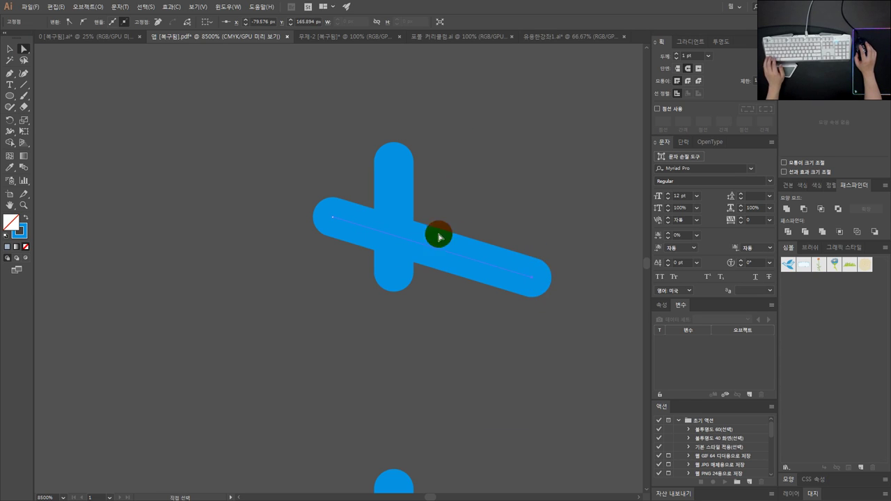
{"action": "key", "text": "ctrl+z"}
{"action": "key", "text": "ctrl+z"}
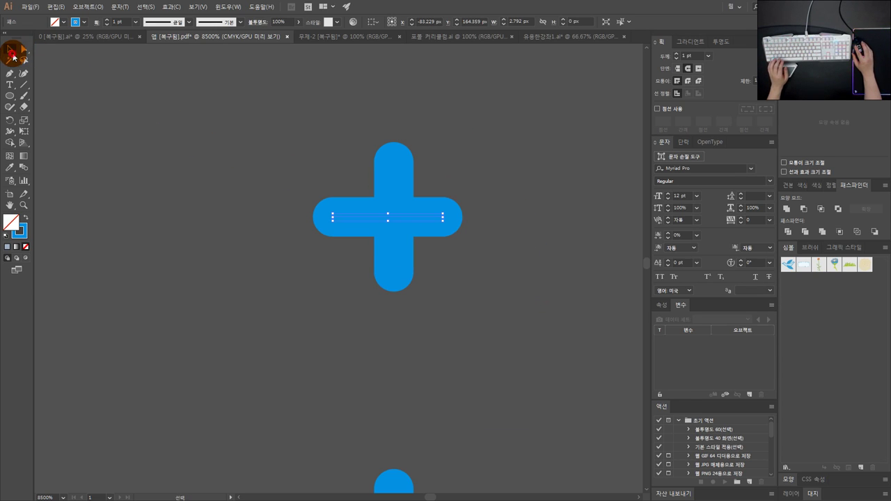
- Select both bars of the plus shape and copy them
{"action": "left_click", "coordinate": [13, 55]}
{"action": "left_click", "coordinate": [465, 164]}
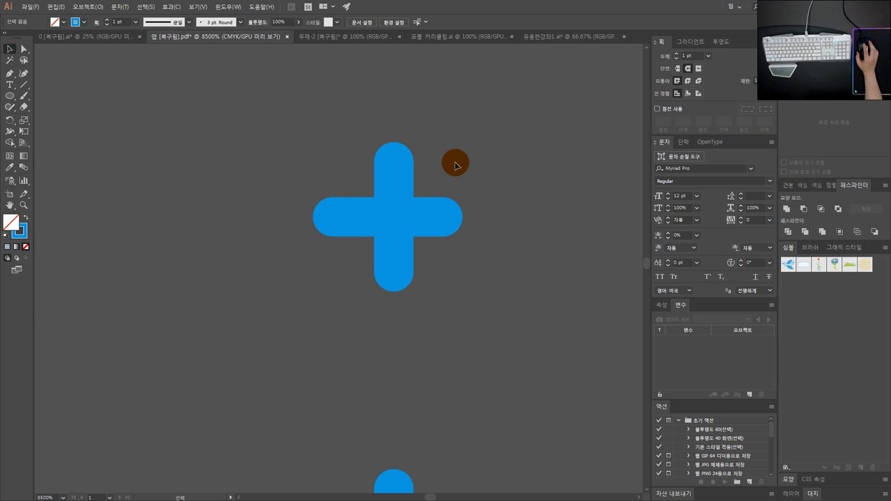
{"action": "left_click", "coordinate": [424, 198]}
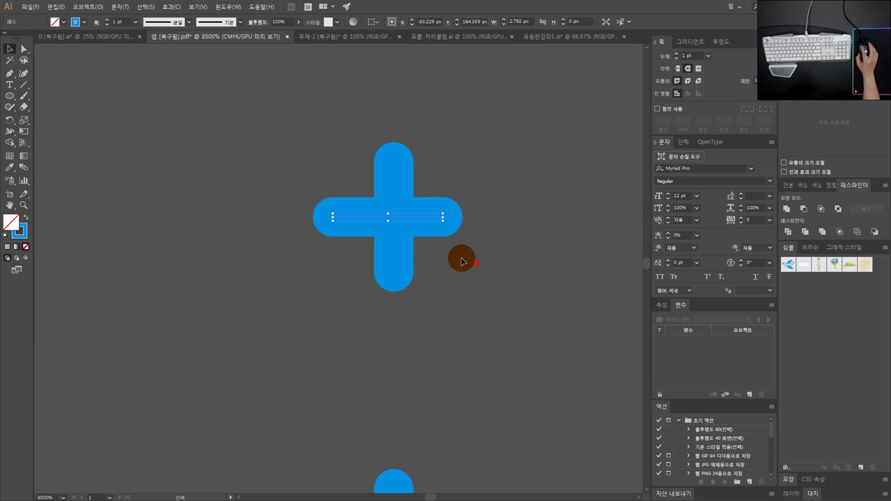
{"action": "left_click_drag", "start_coordinate": [462, 256], "coordinate": [319, 172]}
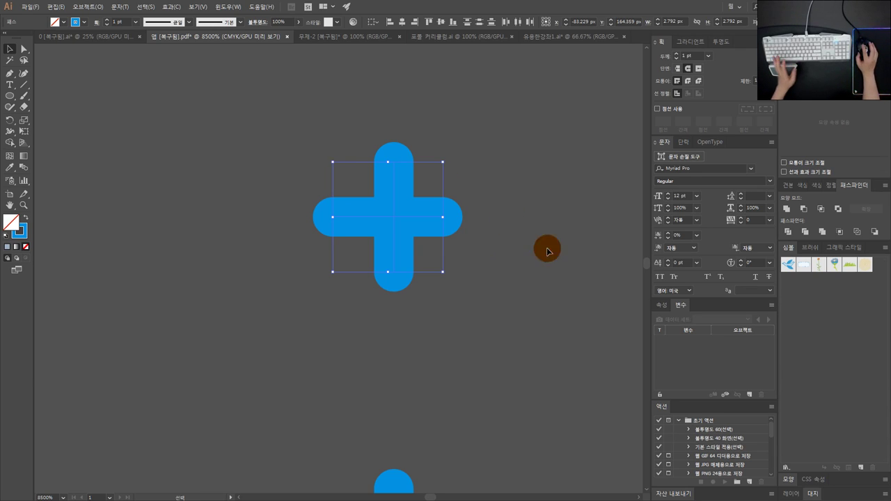
{"action": "left_click", "coordinate": [557, 286]}
- Create a new document from the recent 1280 x 720 px web preset with 100 artboards, and close it
{"action": "left_click", "coordinate": [27, 7]}
{"action": "left_click", "coordinate": [27, 8]}
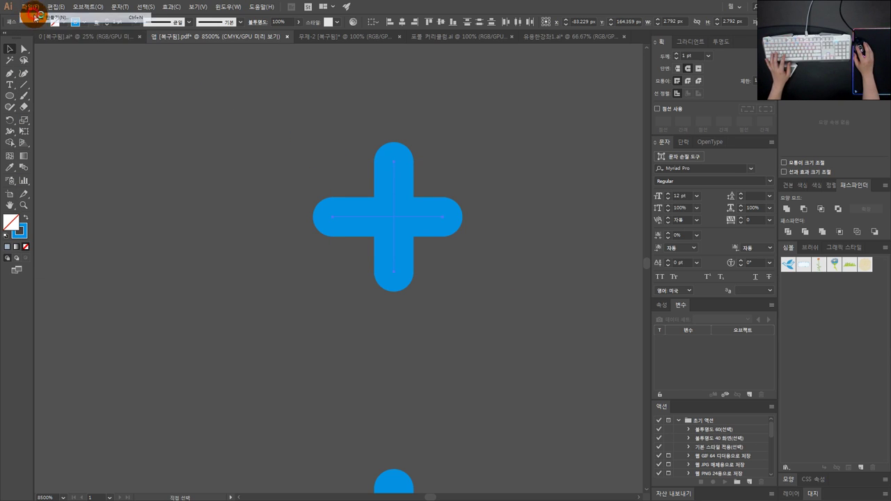
{"action": "key", "text": "ctrl+n"}
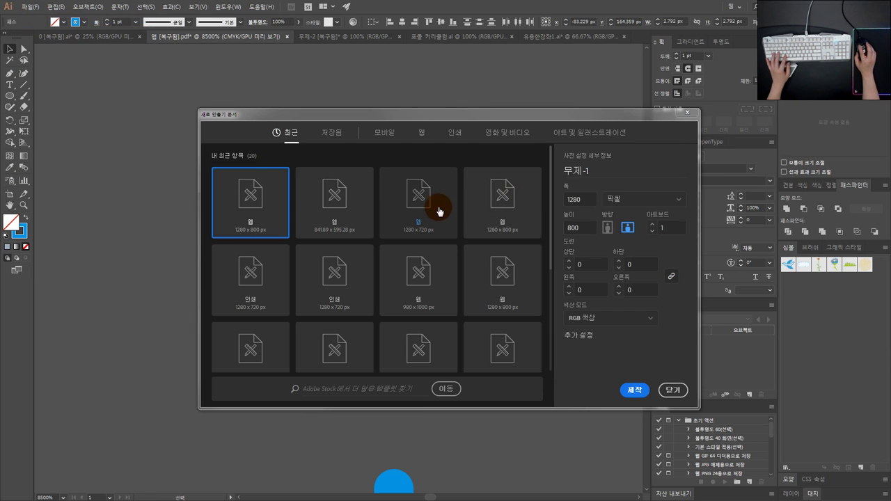
{"action": "double_click", "coordinate": [427, 211]}
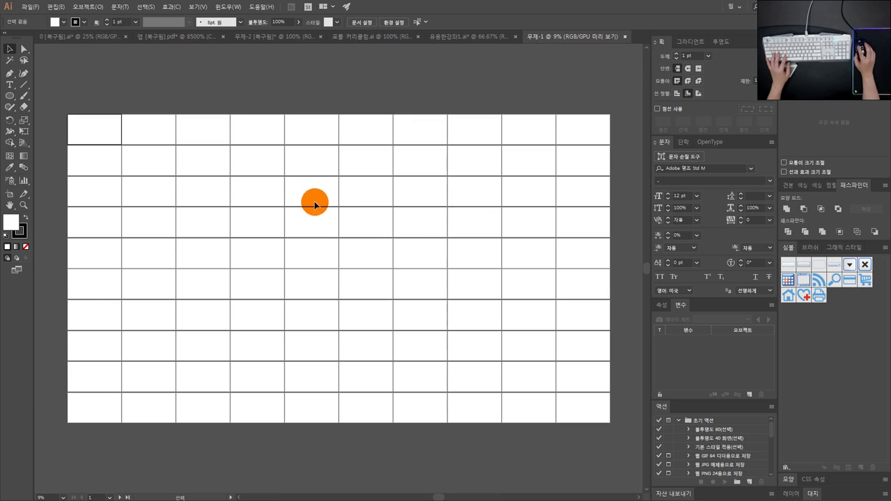
{"action": "left_click", "coordinate": [624, 37]}
- Create a new 1280 x 720 px RGB document with a single artboard
{"action": "left_click", "coordinate": [33, 8]}
{"action": "left_click", "coordinate": [32, 8]}
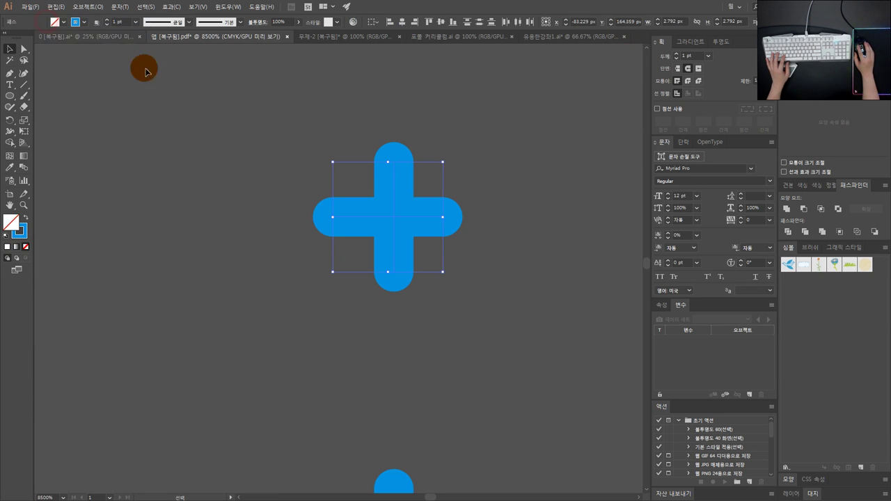
{"action": "key", "text": "ctrl+n"}
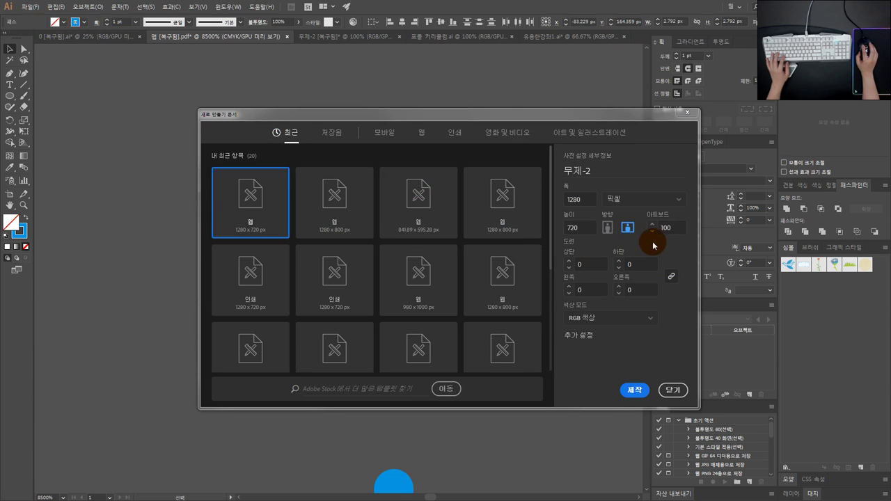
{"action": "double_click", "coordinate": [670, 228]}
{"action": "left_click", "coordinate": [636, 388]}
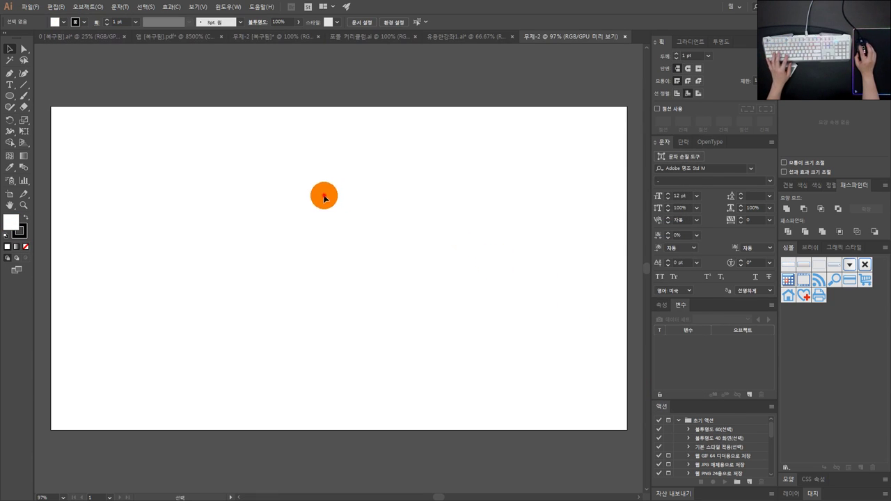
- Paste the plus shape enlarged to about 112 px square and give its bars a 10 pt stroke
{"action": "key", "text": "ctrl+1"}
{"action": "left_click_drag", "start_coordinate": [339, 255], "coordinate": [546, 114]}
{"action": "left_click_drag", "start_coordinate": [123, 22], "coordinate": [66, 27]}
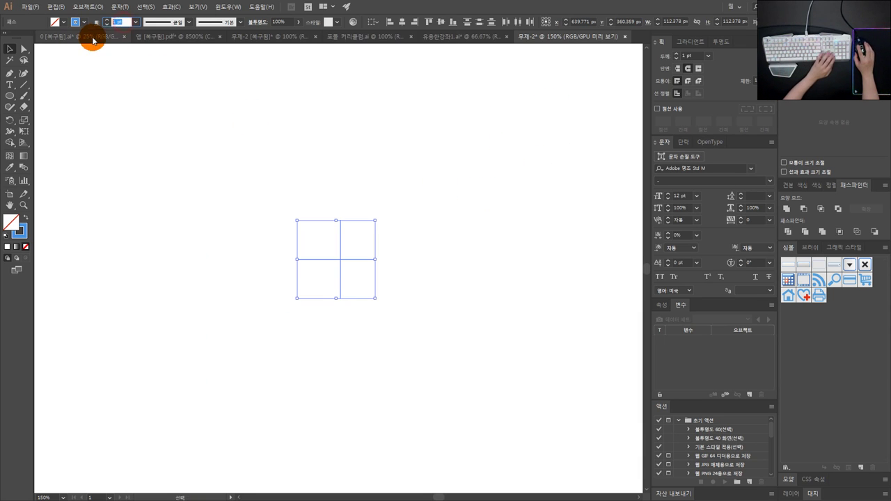
{"action": "type", "text": "10"}
{"action": "key", "text": "Return"}
{"action": "left_click", "coordinate": [352, 166]}
- Try moving, shrinking and rotating the whole plus shape, and undo the changes
{"action": "scroll", "coordinate": [373, 242], "scroll_direction": "down", "scroll_amount": 3}
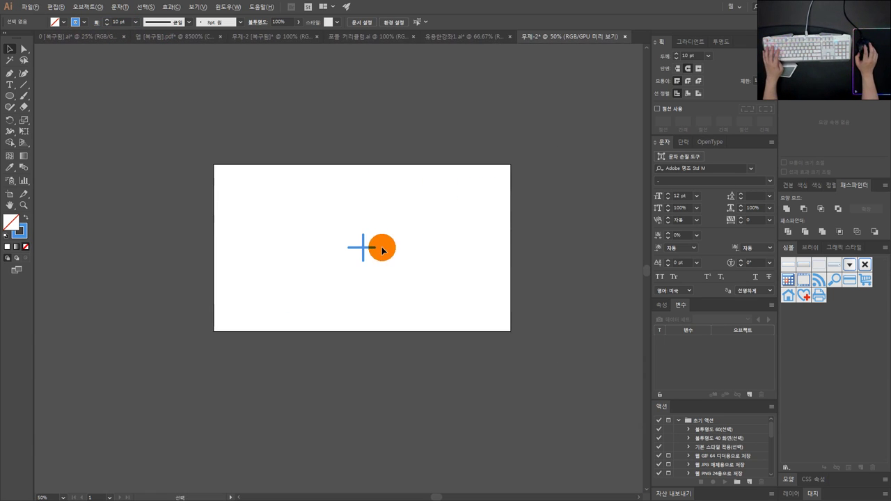
{"action": "scroll", "coordinate": [382, 247], "scroll_direction": "up", "scroll_amount": 2}
{"action": "left_click_drag", "start_coordinate": [390, 282], "coordinate": [325, 219]}
{"action": "scroll", "coordinate": [351, 254], "scroll_direction": "up", "scroll_amount": 1}
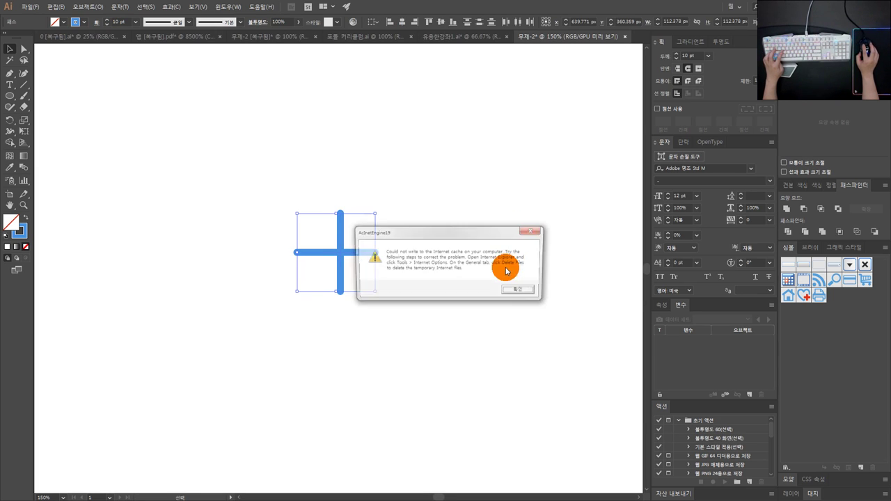
{"action": "left_click", "coordinate": [507, 291]}
{"action": "left_click_drag", "start_coordinate": [382, 282], "coordinate": [298, 212]}
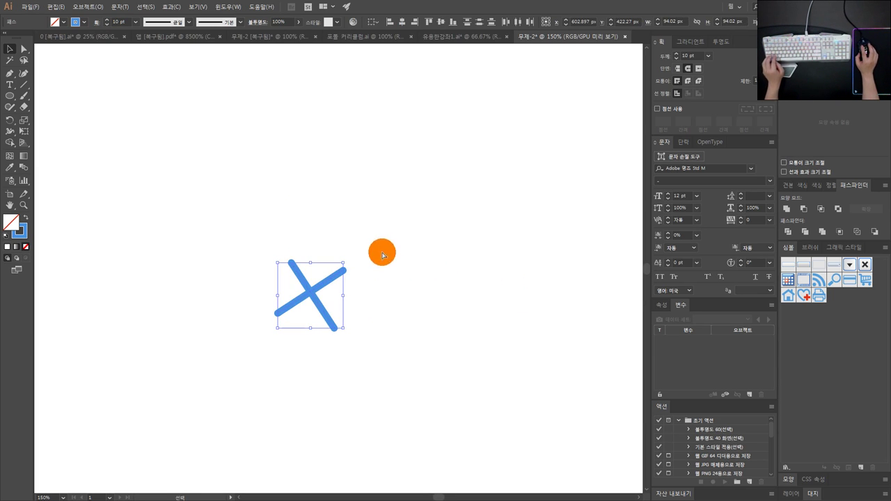
{"action": "key", "text": "ctrl+z"}
- Duplicate the plus shape about 189 px to the right of the original
{"action": "left_click_drag", "start_coordinate": [420, 303], "coordinate": [299, 225]}
{"action": "left_click_drag", "start_coordinate": [464, 262], "coordinate": [509, 284]}
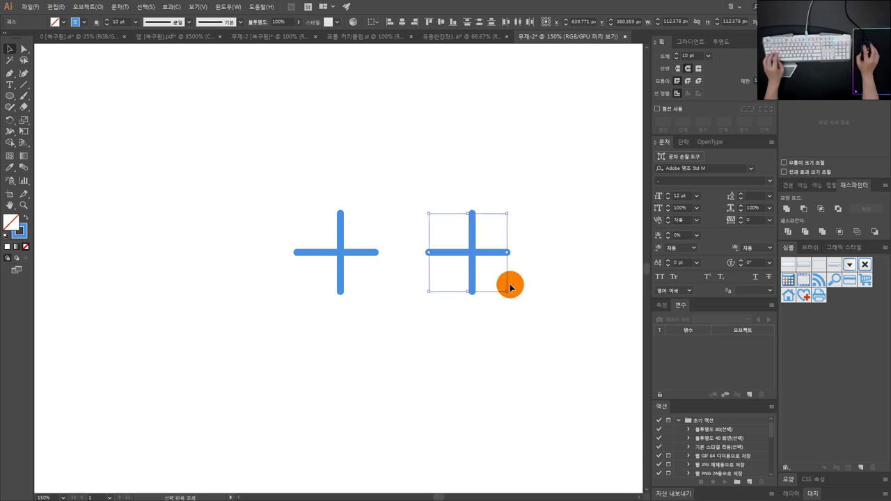
{"action": "scroll", "coordinate": [481, 247], "scroll_direction": "up", "scroll_amount": 1}
- Try making a clipping mask from the two bars of the copied plus shape, and undo it
{"action": "right_click", "coordinate": [464, 255]}
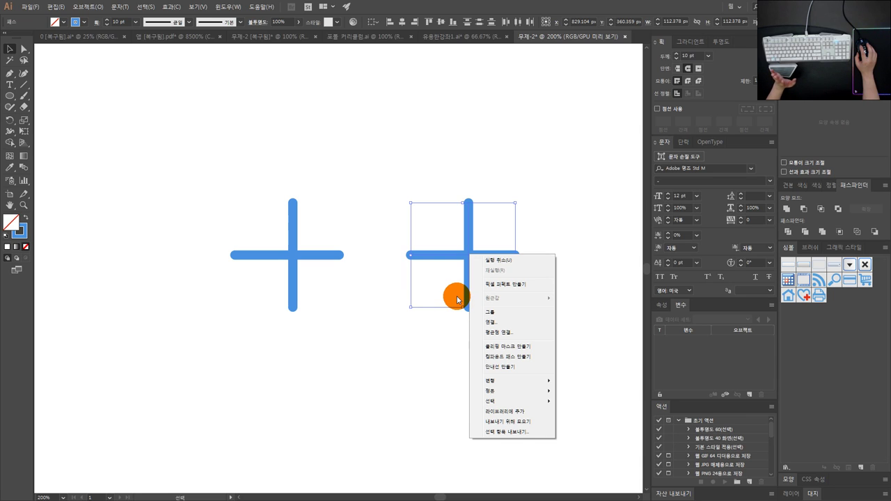
{"action": "left_click", "coordinate": [494, 346]}
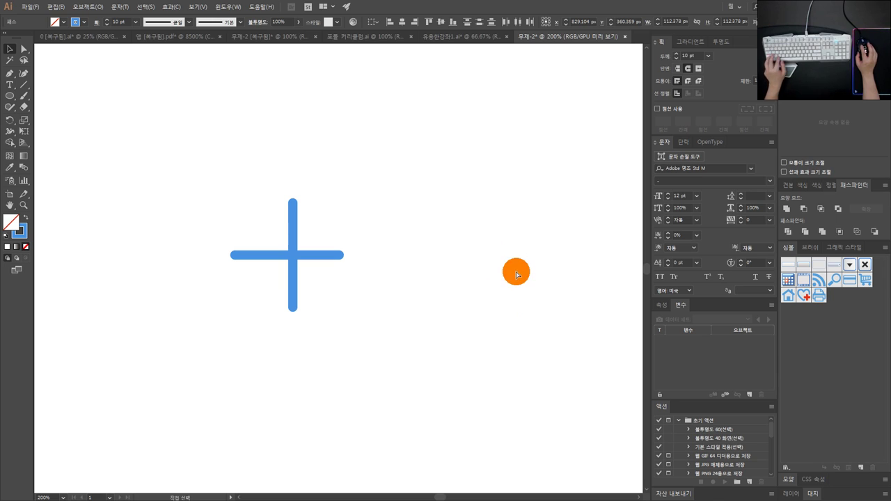
{"action": "left_click_drag", "start_coordinate": [508, 275], "coordinate": [393, 303]}
{"action": "key", "text": "ctrl+z"}
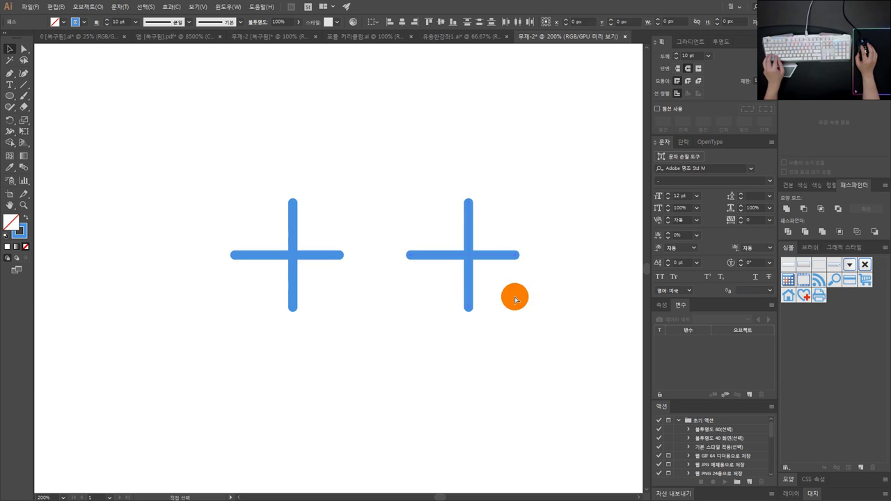
- Expand the fill and stroke of the copied plus shape's two bars into filled shapes
{"action": "left_click", "coordinate": [468, 251]}
{"action": "right_click", "coordinate": [473, 254]}
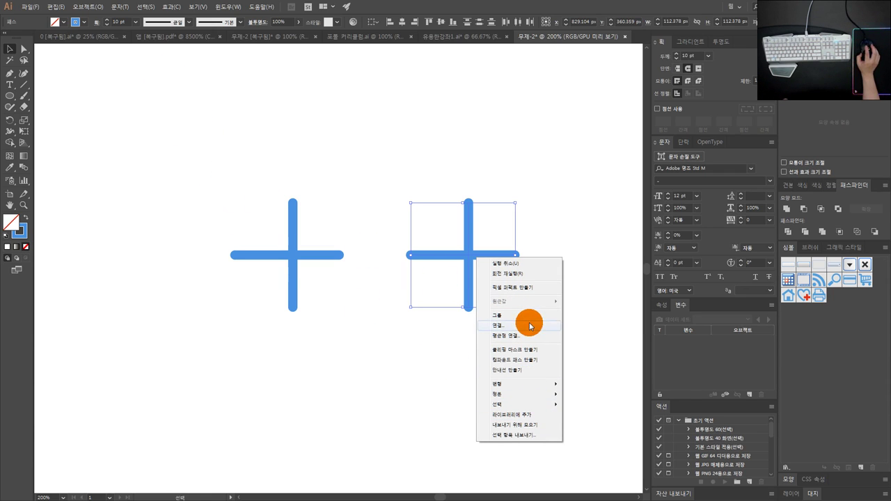
{"action": "left_click", "coordinate": [147, 7]}
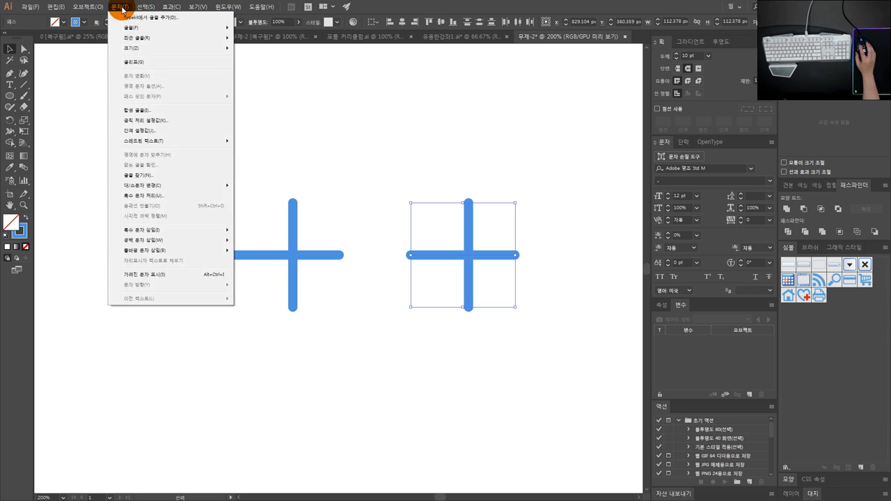
{"action": "left_click", "coordinate": [100, 8]}
{"action": "left_click", "coordinate": [98, 9]}
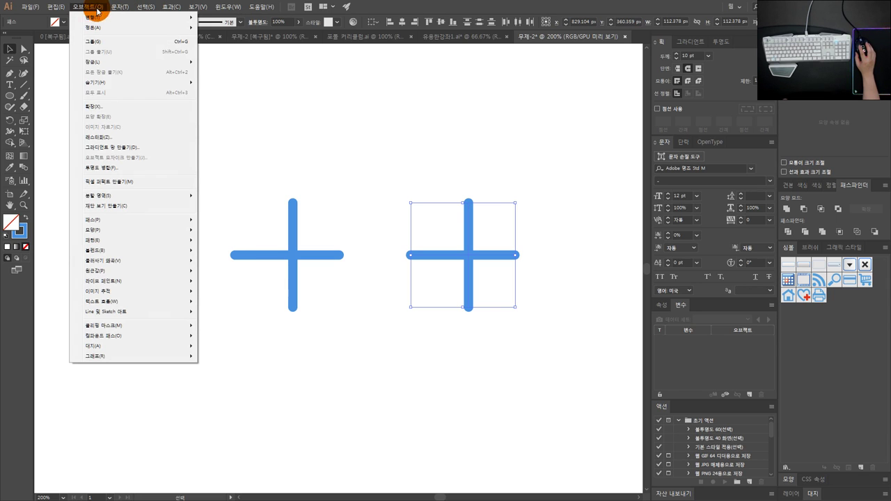
{"action": "left_click", "coordinate": [112, 107]}
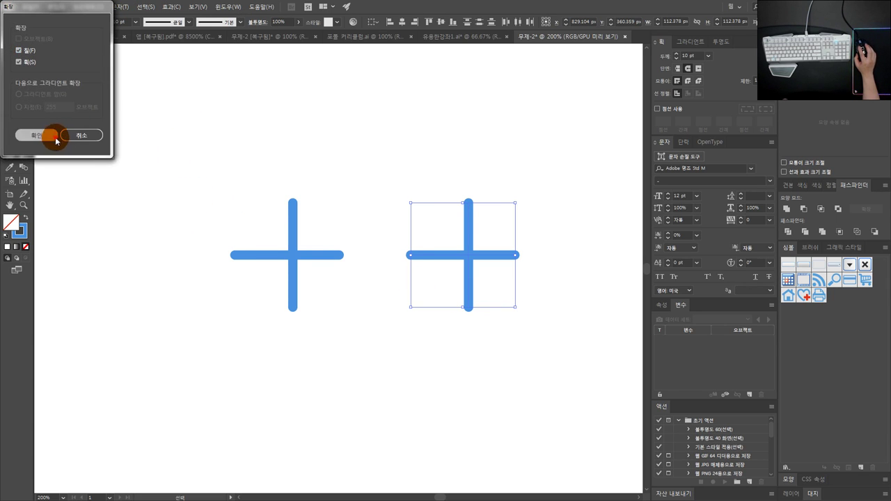
{"action": "left_click", "coordinate": [55, 139]}
{"action": "left_click", "coordinate": [403, 271]}
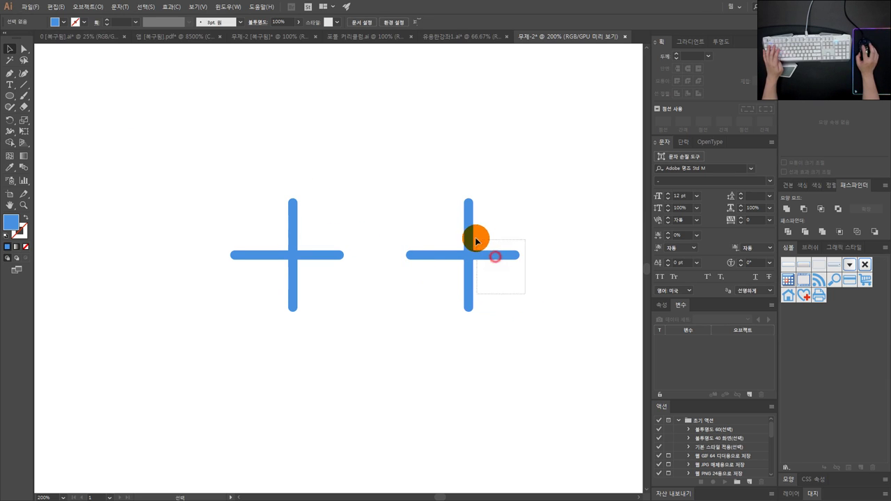
{"action": "left_click_drag", "start_coordinate": [475, 237], "coordinate": [401, 206]}
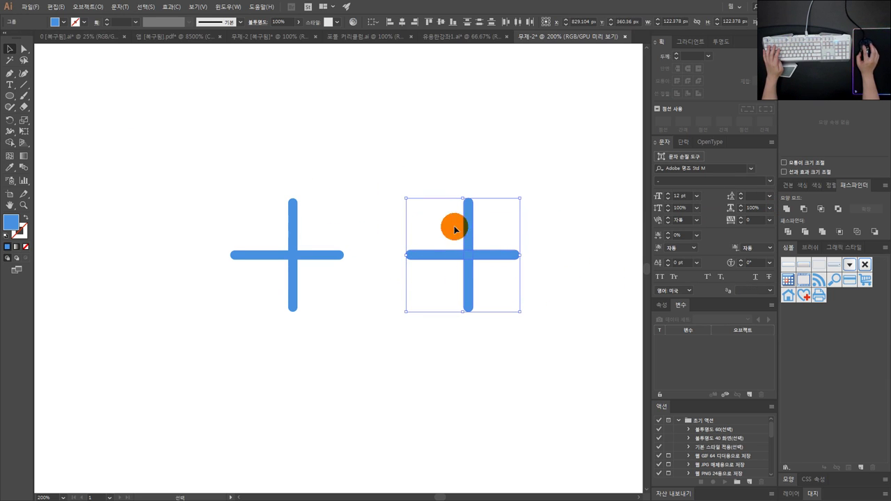
{"action": "left_click_drag", "start_coordinate": [515, 299], "coordinate": [212, 167]}
{"action": "left_click", "coordinate": [310, 153]}
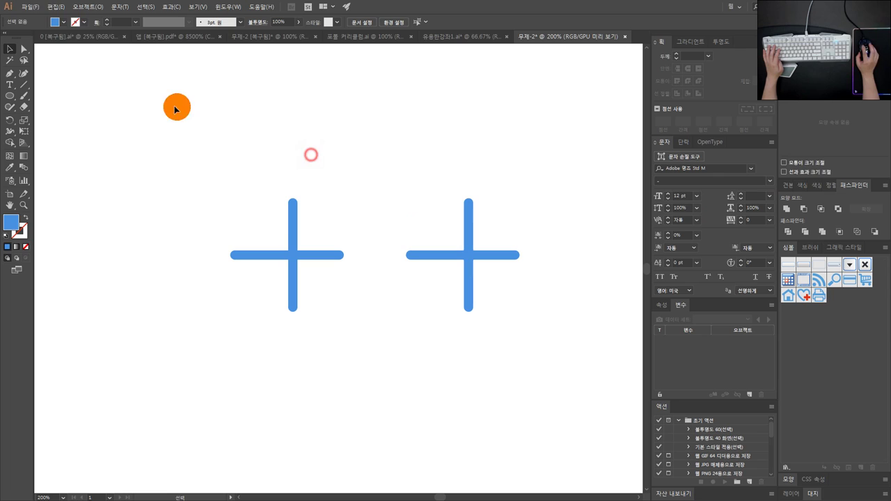
- Check which file formats are offered when saving the document under another name, and cancel without saving
{"action": "left_click", "coordinate": [30, 7]}
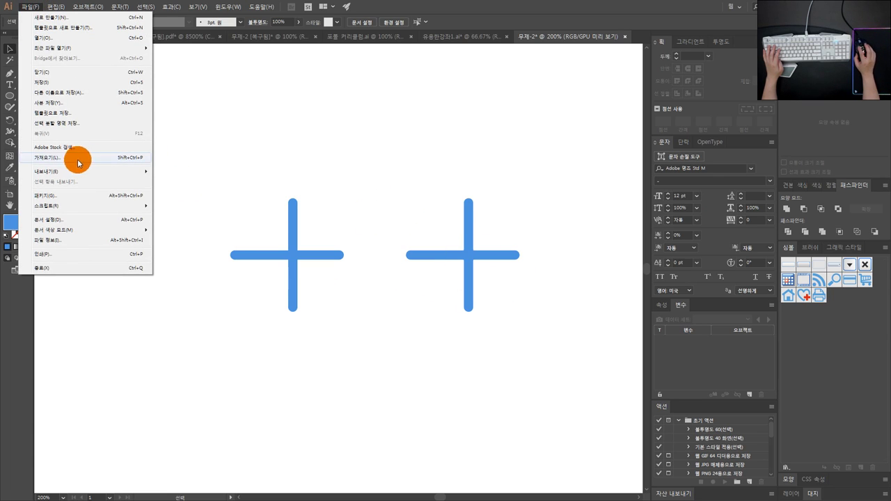
{"action": "left_click", "coordinate": [75, 97]}
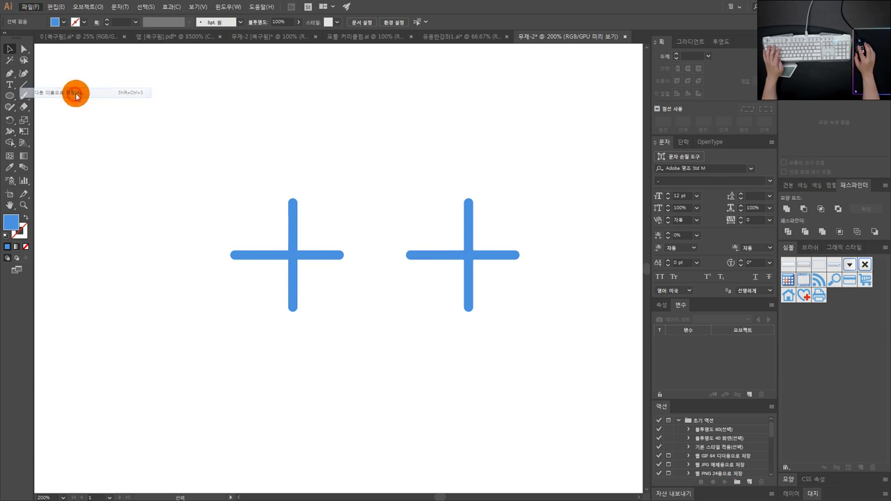
{"action": "left_click", "coordinate": [164, 215]}
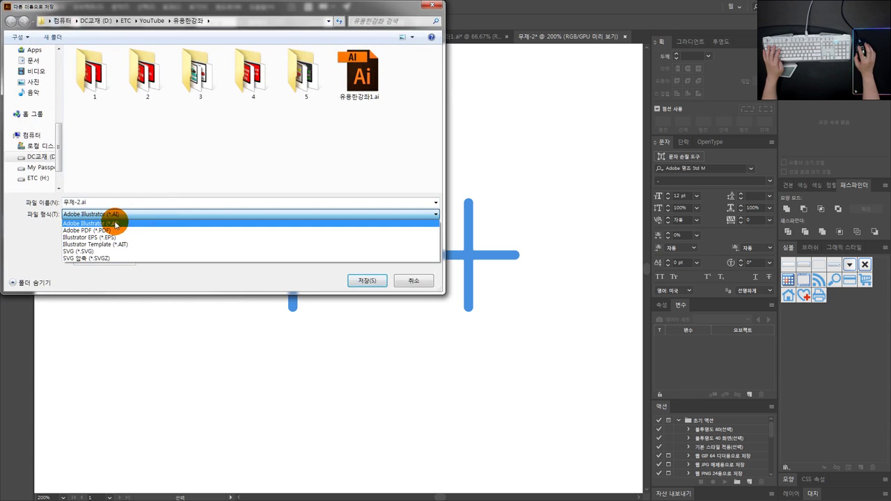
{"action": "left_click", "coordinate": [409, 284]}
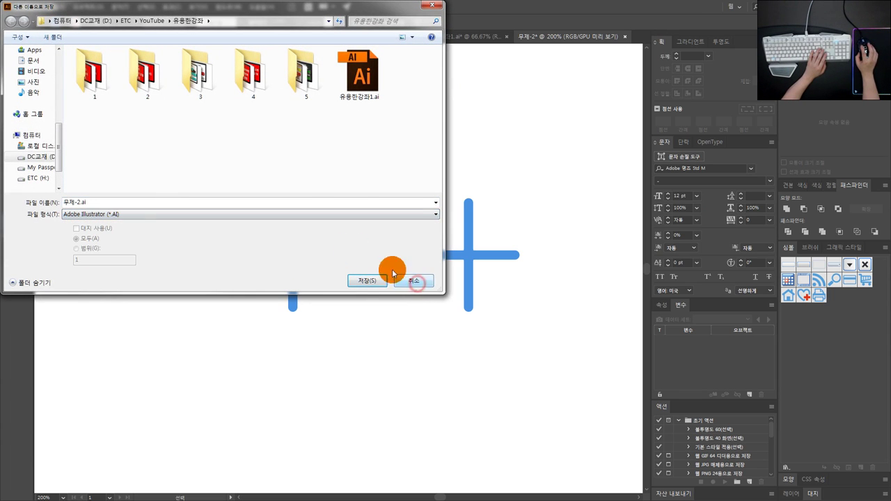
- Export the artwork to the desktop as the AutoCAD drawing 무제-2.dwg, using AutoCAD version 2010/2011/2012
{"action": "left_click", "coordinate": [30, 6]}
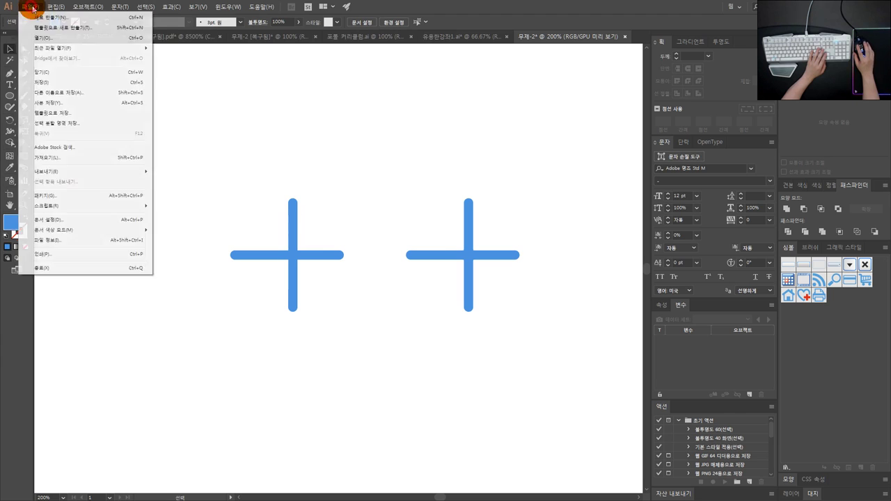
{"action": "left_click", "coordinate": [62, 170]}
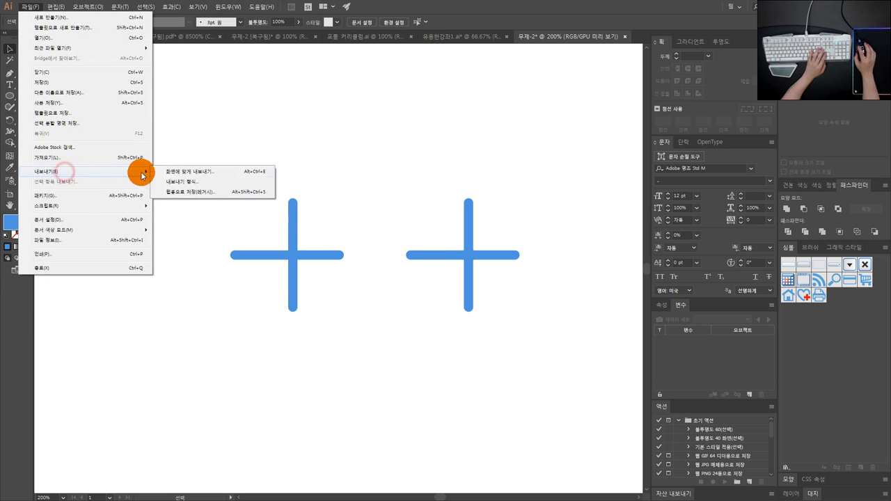
{"action": "left_click", "coordinate": [182, 183]}
{"action": "left_click", "coordinate": [174, 216]}
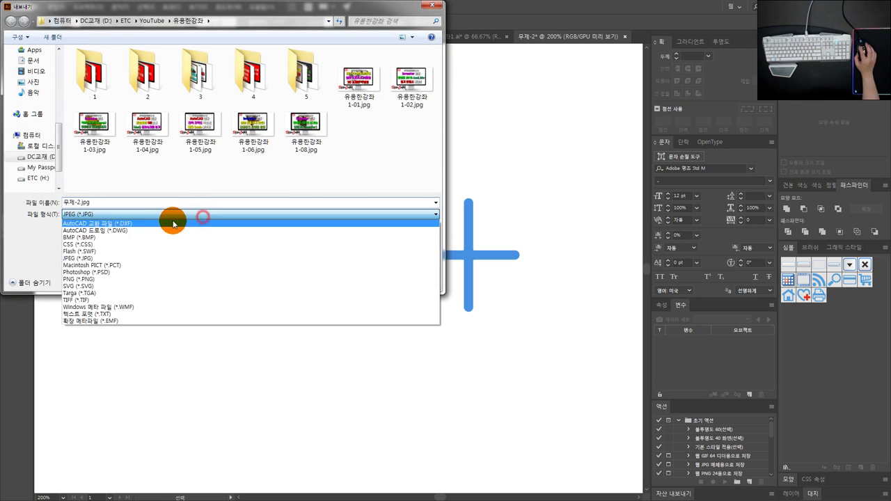
{"action": "left_click", "coordinate": [125, 230]}
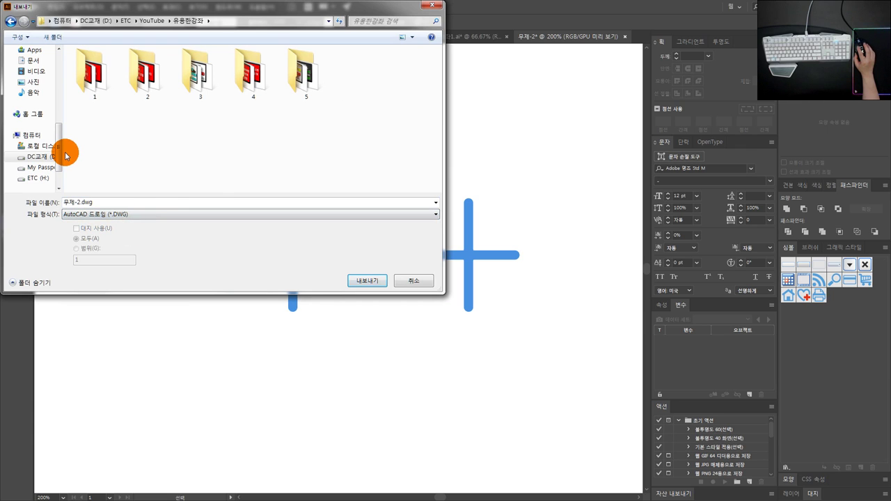
{"action": "left_click_drag", "start_coordinate": [58, 142], "coordinate": [52, 61]}
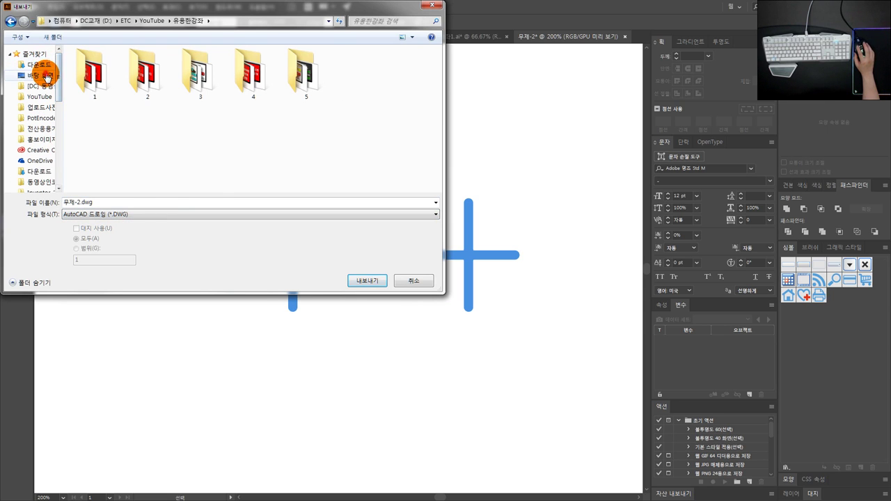
{"action": "left_click", "coordinate": [47, 77]}
{"action": "left_click", "coordinate": [379, 281]}
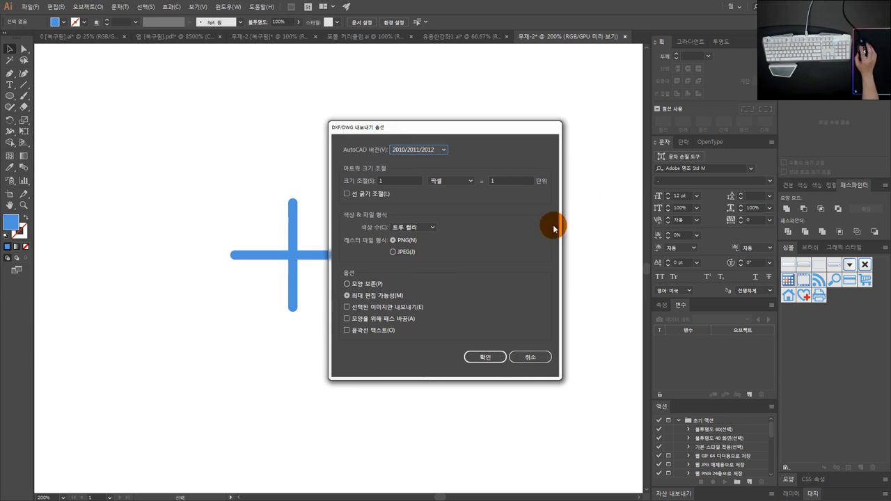
{"action": "left_click", "coordinate": [498, 360]}
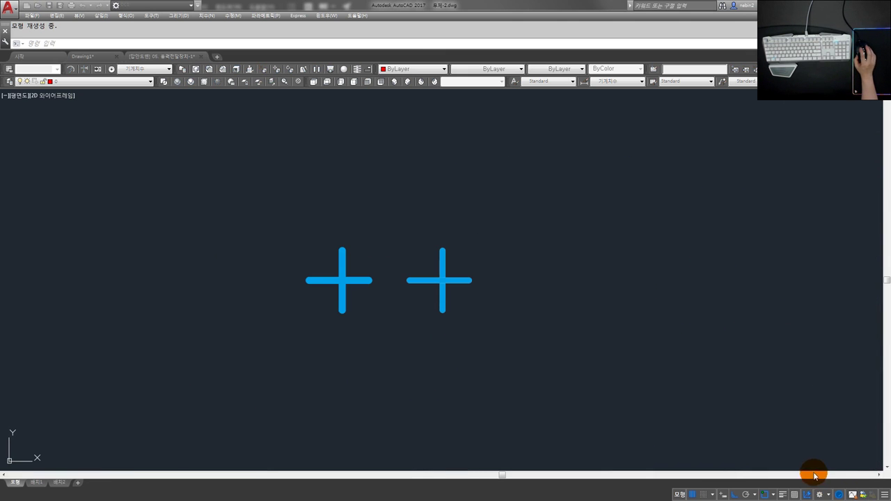
- Select the bars of both plus shapes in 무제-2.dwg to compare the stroked version with the filled version
{"action": "left_click", "coordinate": [326, 291]}
{"action": "left_click", "coordinate": [348, 317]}
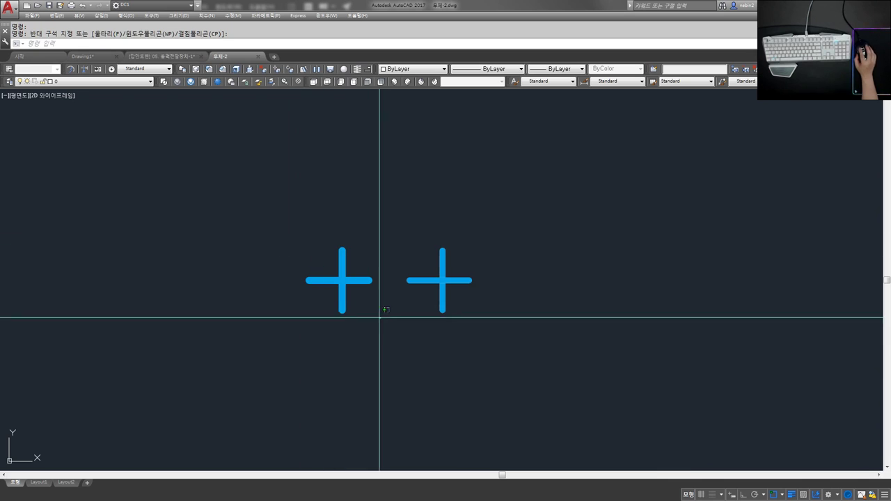
{"action": "left_click", "coordinate": [381, 318]}
{"action": "scroll", "coordinate": [354, 289], "scroll_direction": "up", "scroll_amount": 2}
{"action": "left_click", "coordinate": [325, 258]}
{"action": "left_click", "coordinate": [585, 340]}
{"action": "left_click", "coordinate": [452, 267]}
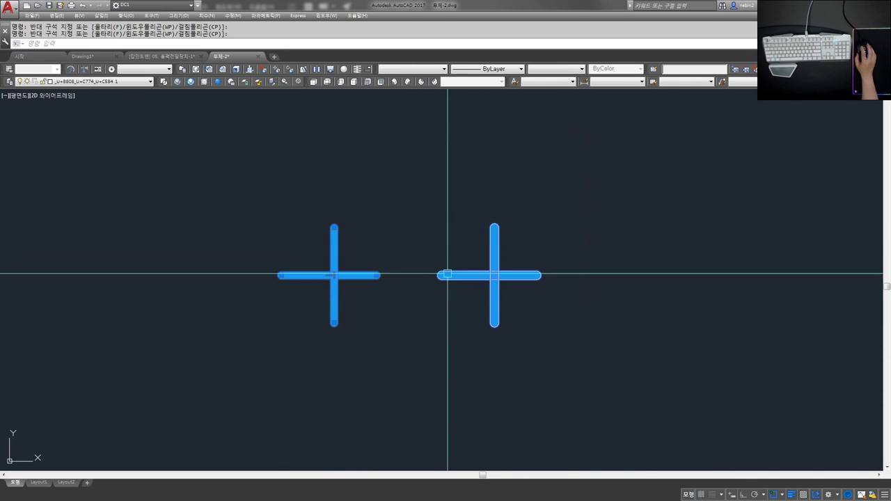
{"action": "scroll", "coordinate": [354, 275], "scroll_direction": "up", "scroll_amount": 2}
{"action": "key", "text": "Escape"}
- Explode the two stroked bars of the left plus shape and inspect them up close
{"action": "left_click", "coordinate": [380, 308]}
{"action": "left_click", "coordinate": [359, 254]}
{"action": "scroll", "coordinate": [334, 262], "scroll_direction": "up", "scroll_amount": 3}
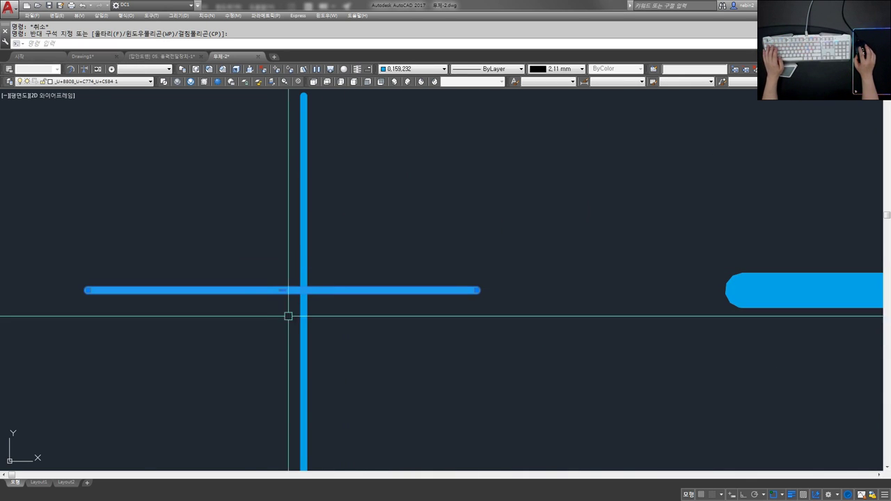
{"action": "type", "text": "x"}
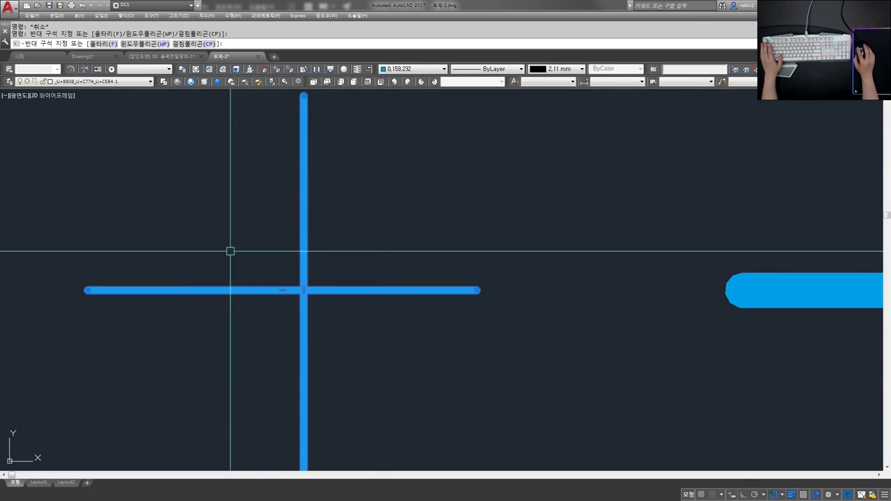
{"action": "key", "text": "Return"}
{"action": "left_click", "coordinate": [368, 353]}
{"action": "left_click", "coordinate": [336, 273]}
{"action": "key", "text": "space"}
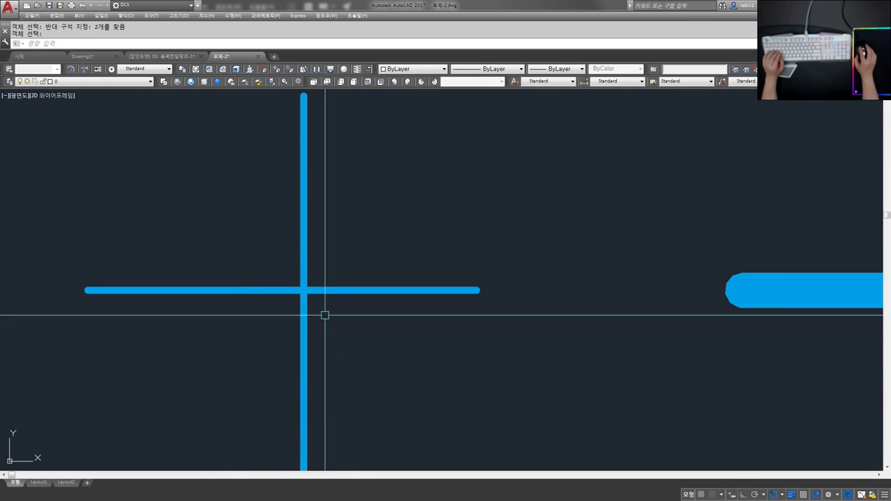
{"action": "left_click", "coordinate": [326, 314]}
{"action": "left_click", "coordinate": [316, 280]}
{"action": "scroll", "coordinate": [369, 293], "scroll_direction": "up", "scroll_amount": 3}
{"action": "scroll", "coordinate": [595, 305], "scroll_direction": "up", "scroll_amount": 2}
{"action": "key", "text": "Escape"}
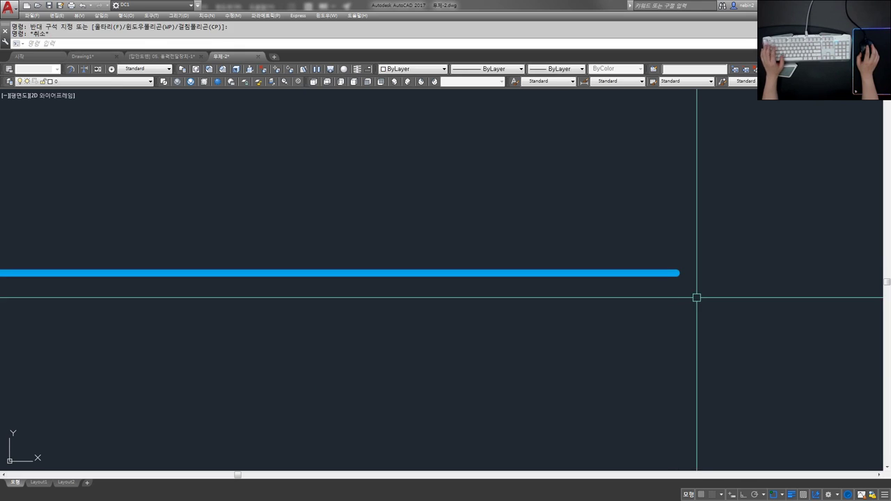
- Draw a slanted line and a vertical line across the right part of the left plus shape's horizontal bar
{"action": "type", "text": "l"}
{"action": "key", "text": "space"}
{"action": "left_click", "coordinate": [710, 304]}
{"action": "left_click", "coordinate": [643, 233]}
{"action": "key", "text": "space"}
{"action": "scroll", "coordinate": [620, 270], "scroll_direction": "down", "scroll_amount": 3}
{"action": "type", "text": "l"}
{"action": "left_click", "coordinate": [586, 299]}
{"action": "left_click", "coordinate": [586, 210]}
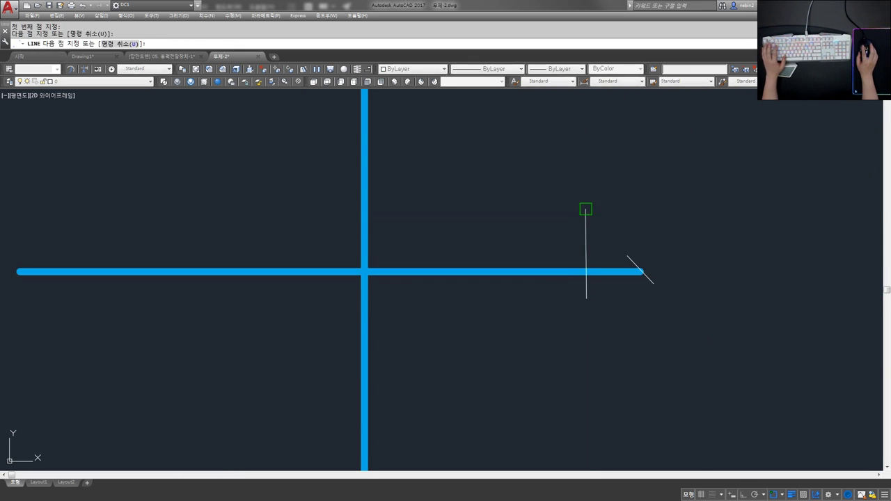
{"action": "key", "text": "Escape"}
- Trim off the right end of the left plus shape's horizontal bar at the vertical line
{"action": "type", "text": "tr"}
{"action": "left_click", "coordinate": [615, 292]}
{"action": "left_click", "coordinate": [611, 230]}
{"action": "scroll", "coordinate": [606, 278], "scroll_direction": "up", "scroll_amount": 4}
{"action": "key", "text": "Escape"}
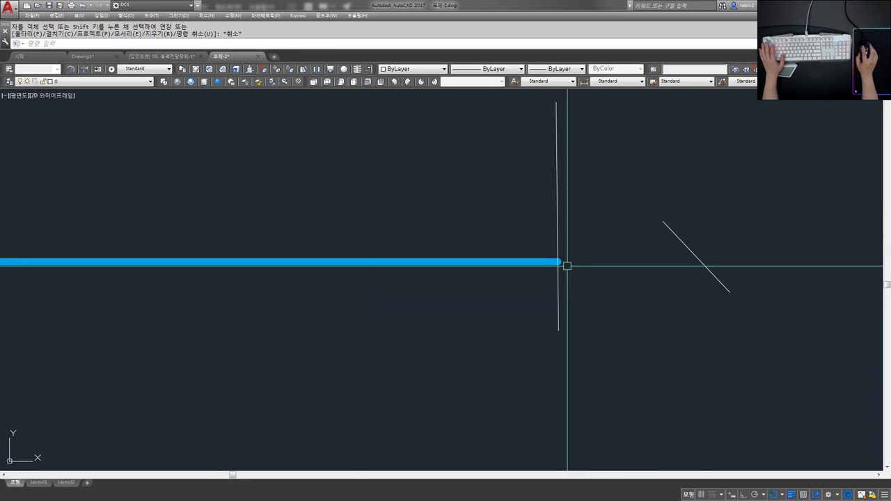
{"action": "left_click", "coordinate": [536, 262]}
{"action": "key", "text": "Escape"}
- Undo the trim and remove the two lines drawn across the horizontal bar
{"action": "scroll", "coordinate": [540, 266], "scroll_direction": "down", "scroll_amount": 5}
{"action": "key", "text": "ctrl+z"}
{"action": "key", "text": "ctrl+z"}
{"action": "key", "text": "ctrl+z"}
{"action": "key", "text": "ctrl+z"}
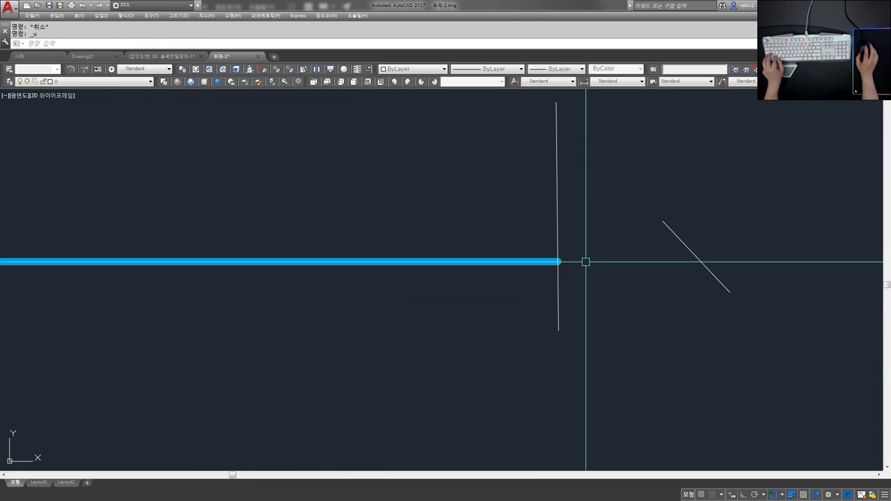
{"action": "type", "text": "e"}
{"action": "left_click", "coordinate": [657, 264]}
{"action": "left_click", "coordinate": [613, 247]}
- Stretch the right end of the left plus shape's horizontal bar outward and slightly downward, and undo it
{"action": "type", "text": "s"}
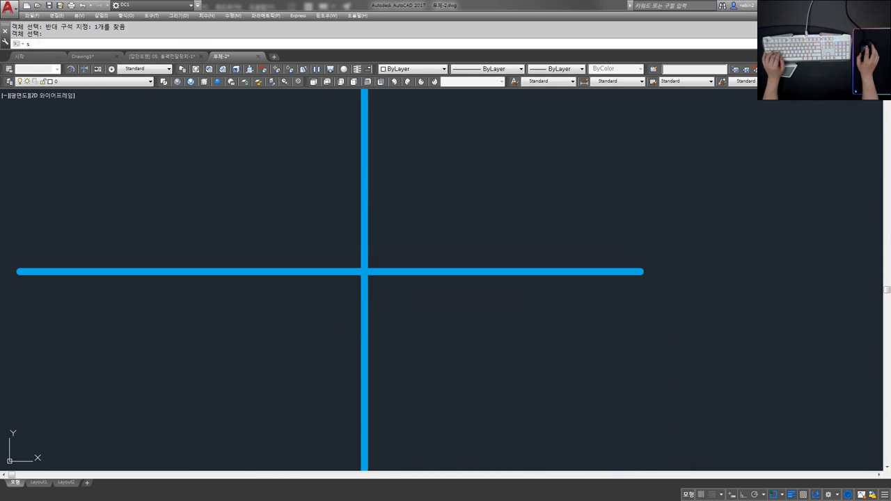
{"action": "left_click", "coordinate": [666, 296]}
{"action": "left_click", "coordinate": [619, 223]}
{"action": "key", "text": "space"}
{"action": "left_click", "coordinate": [620, 230]}
{"action": "left_click", "coordinate": [687, 251]}
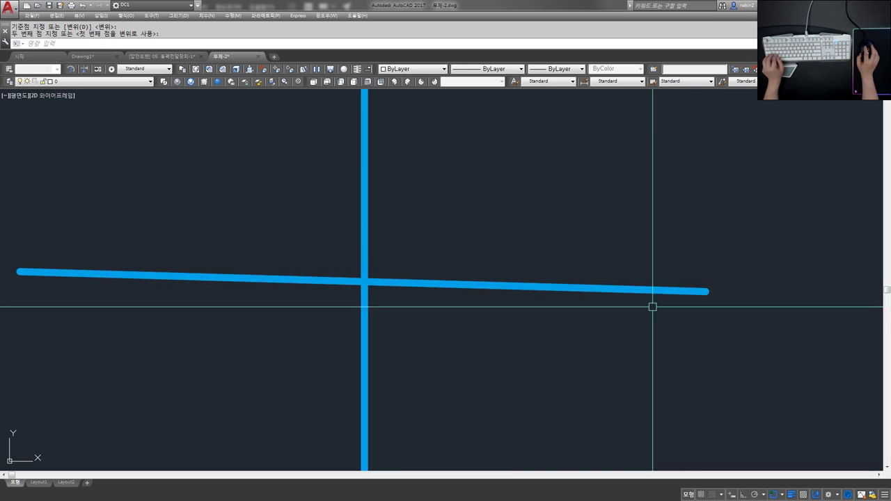
{"action": "key", "text": "ctrl+z"}
- Select the left plus shape's two bars, turn off the lineweight display, and clear the selection
{"action": "left_click", "coordinate": [498, 335]}
{"action": "left_click", "coordinate": [309, 227]}
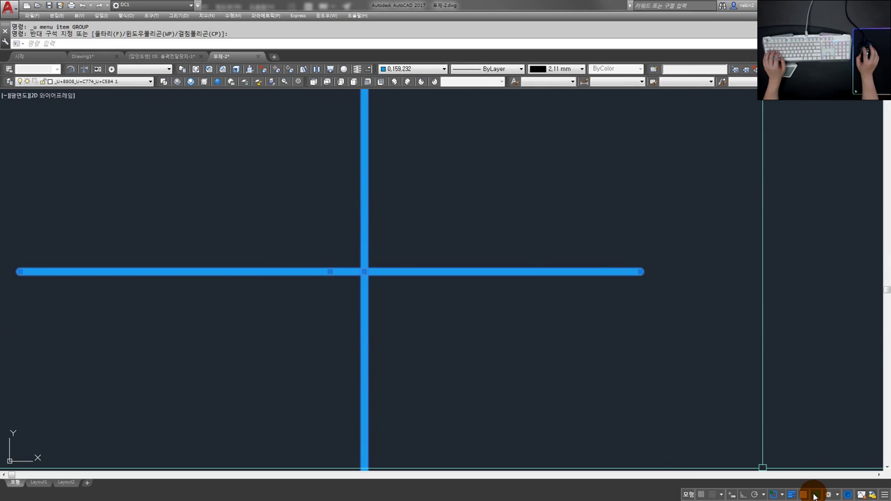
{"action": "left_click", "coordinate": [882, 494]}
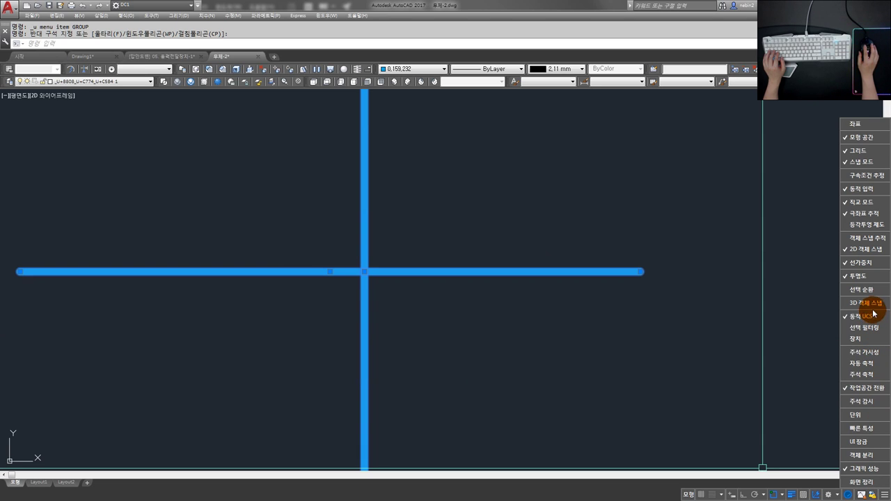
{"action": "left_click", "coordinate": [865, 266]}
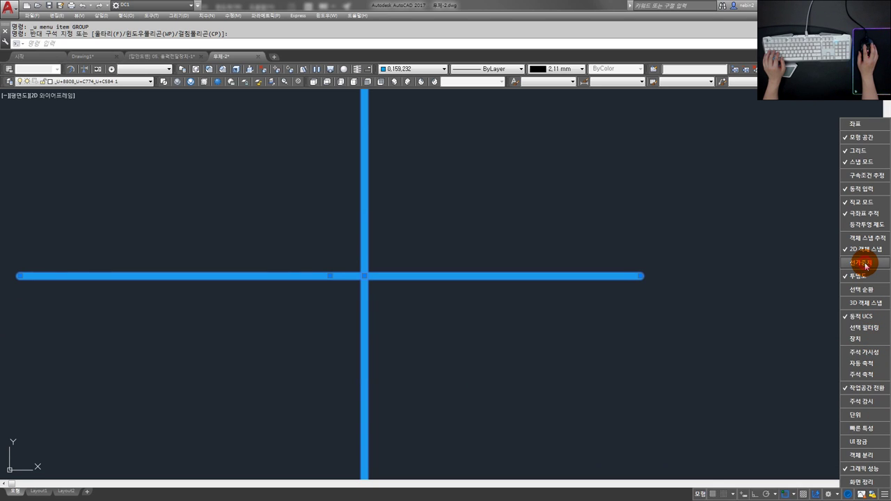
{"action": "left_click", "coordinate": [807, 299]}
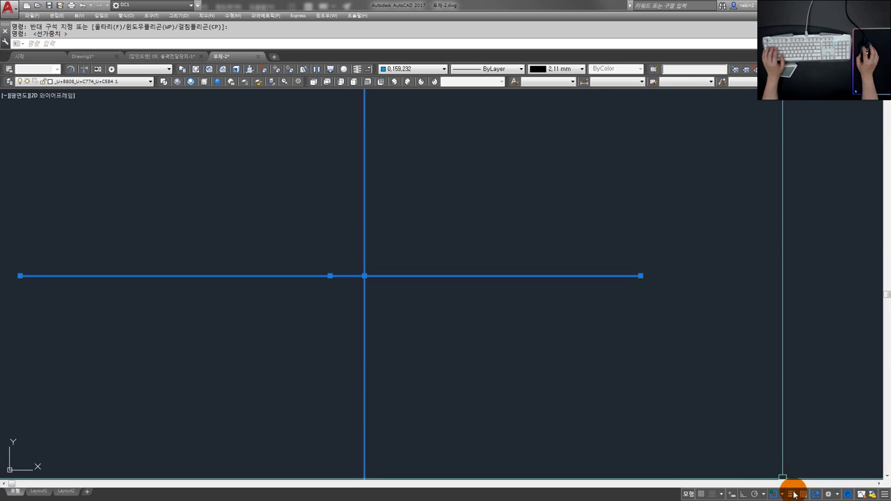
{"action": "scroll", "coordinate": [602, 366], "scroll_direction": "down", "scroll_amount": 2}
{"action": "key", "text": "Escape"}
{"action": "key", "text": "Escape"}
{"action": "key", "text": "Escape"}
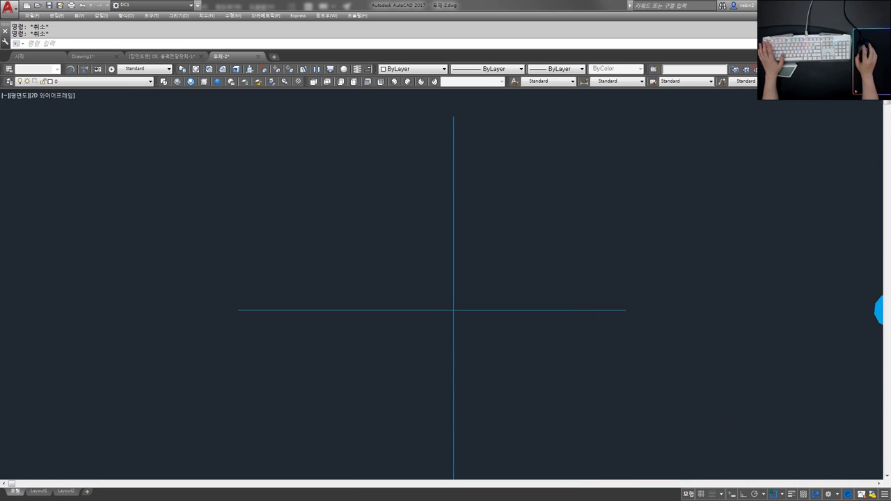
- Toggle the lineweight display on and off to compare the left and right plus shapes
{"action": "scroll", "coordinate": [572, 366], "scroll_direction": "down", "scroll_amount": 2}
{"action": "left_click_drag", "start_coordinate": [572, 366], "coordinate": [496, 328]}
{"action": "scroll", "coordinate": [545, 341], "scroll_direction": "down", "scroll_amount": 2}
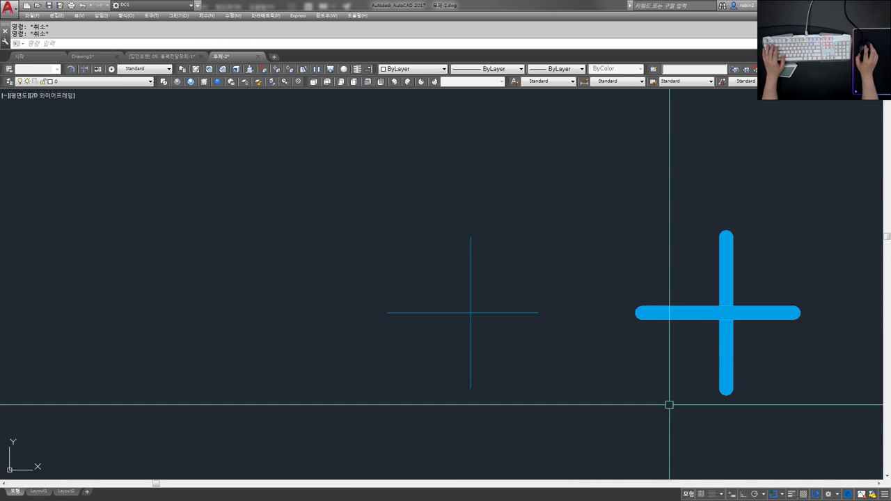
{"action": "left_click", "coordinate": [792, 494]}
{"action": "left_click", "coordinate": [791, 494]}
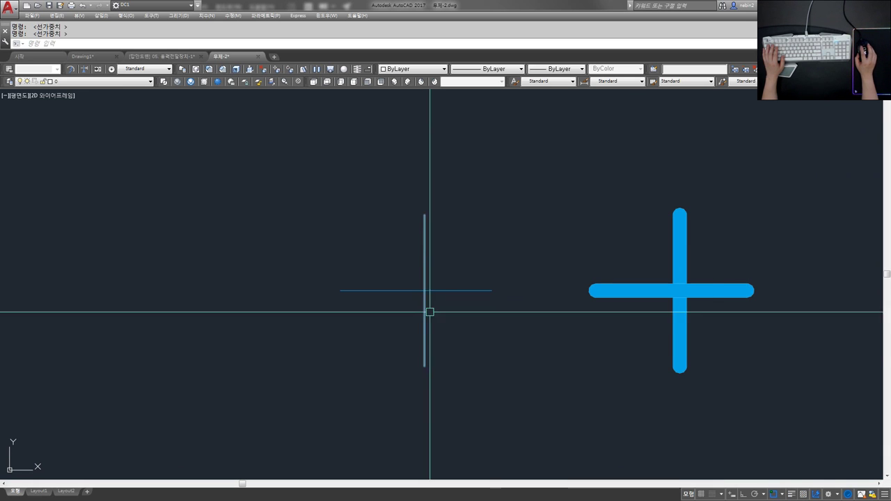
- Try trimming the upper and right arms off the left plus shape at its crossing, and undo the trim
{"action": "left_click", "coordinate": [439, 291]}
{"action": "key", "text": "Escape"}
{"action": "type", "text": "tr"}
{"action": "key", "text": "space"}
{"action": "key", "text": "space"}
{"action": "left_click", "coordinate": [452, 291]}
{"action": "left_click", "coordinate": [438, 272]}
{"action": "left_click", "coordinate": [438, 272]}
{"action": "left_click", "coordinate": [371, 244]}
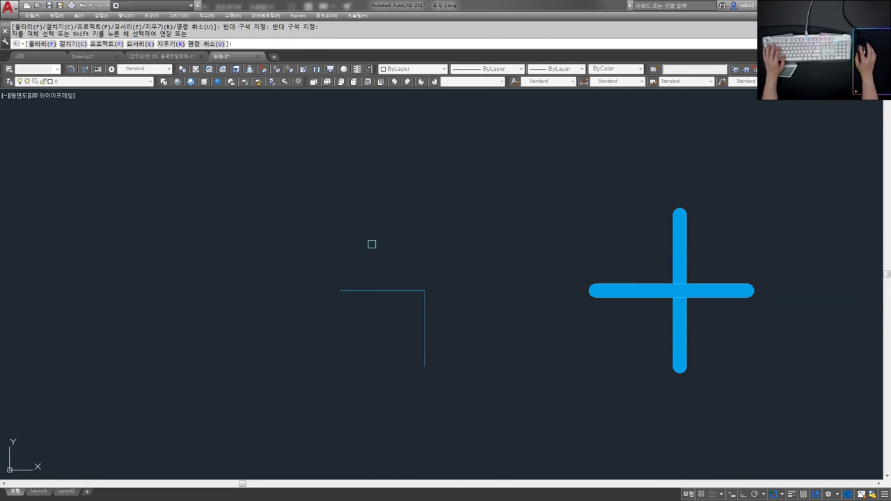
{"action": "key", "text": "Escape"}
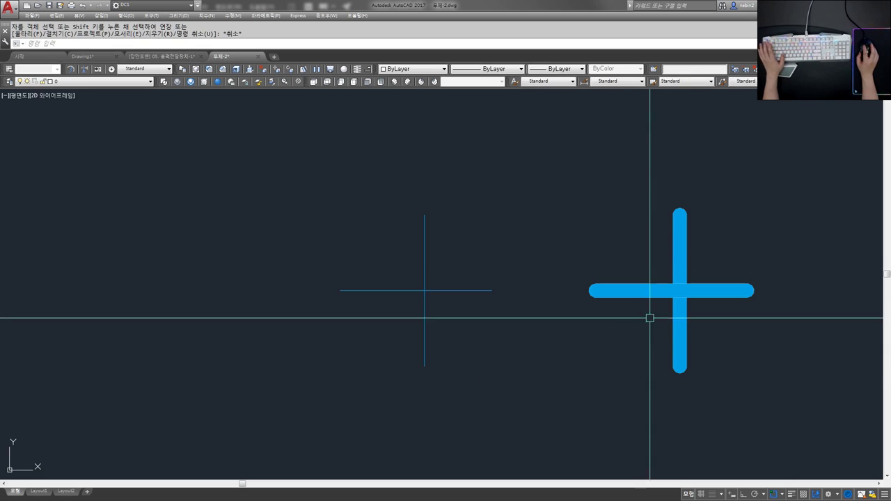
- Erase the filled horizontal bar of the right plus shape
{"action": "left_click", "coordinate": [649, 318]}
{"action": "left_click", "coordinate": [612, 276]}
{"action": "scroll", "coordinate": [781, 310], "scroll_direction": "up", "scroll_amount": 2}
{"action": "left_click", "coordinate": [738, 295]}
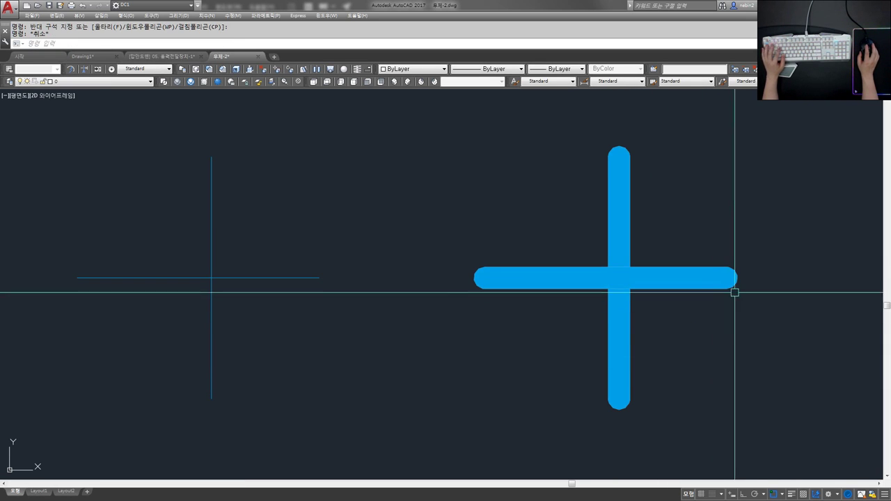
{"action": "type", "text": "e"}
{"action": "key", "text": "space"}
{"action": "key", "text": "space"}
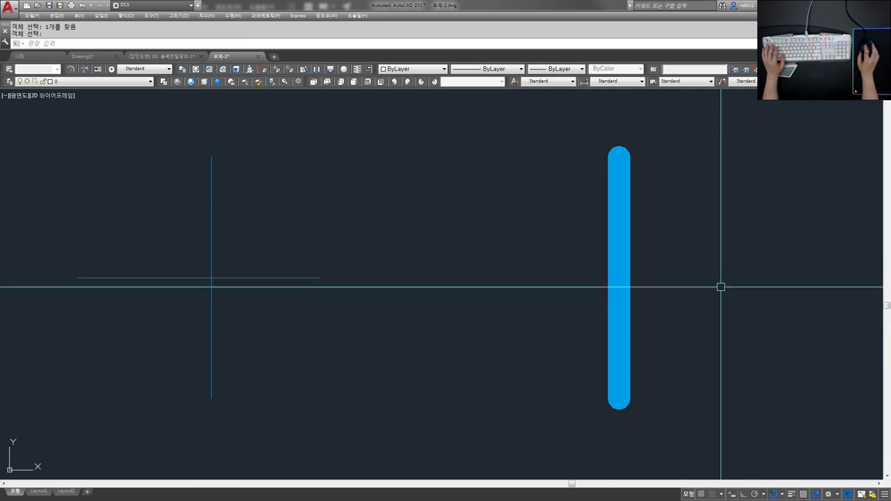
- Undo the erasure of the right plus shape's horizontal bar and explode both of its filled bars
{"action": "key", "text": "ctrl+z"}
{"action": "type", "text": "x"}
{"action": "key", "text": "space"}
{"action": "left_click", "coordinate": [685, 322]}
{"action": "left_click", "coordinate": [588, 244]}
{"action": "key", "text": "space"}
- Erase the solid fills of the right plus shape's bars, keeping only their rounded outlines
{"action": "type", "text": "e"}
{"action": "key", "text": "space"}
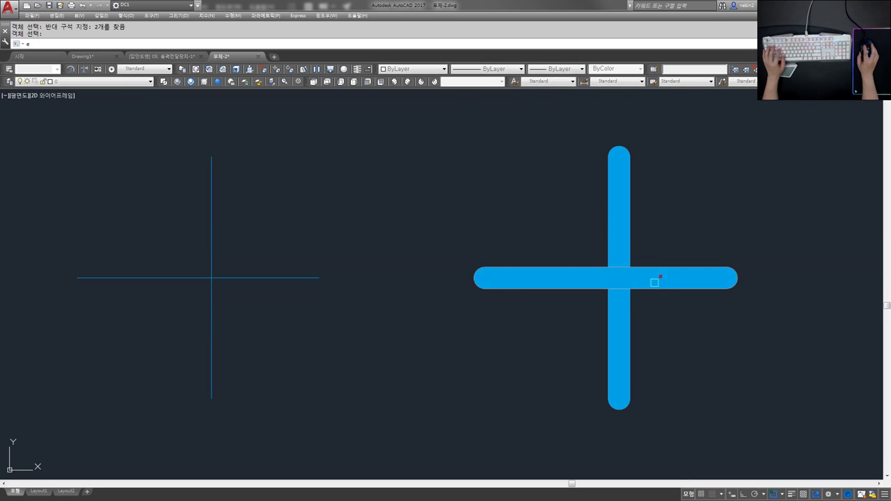
{"action": "left_click", "coordinate": [654, 280]}
{"action": "key", "text": "space"}
{"action": "type", "text": "e"}
{"action": "key", "text": "space"}
{"action": "left_click", "coordinate": [659, 268]}
{"action": "key", "text": "Escape"}
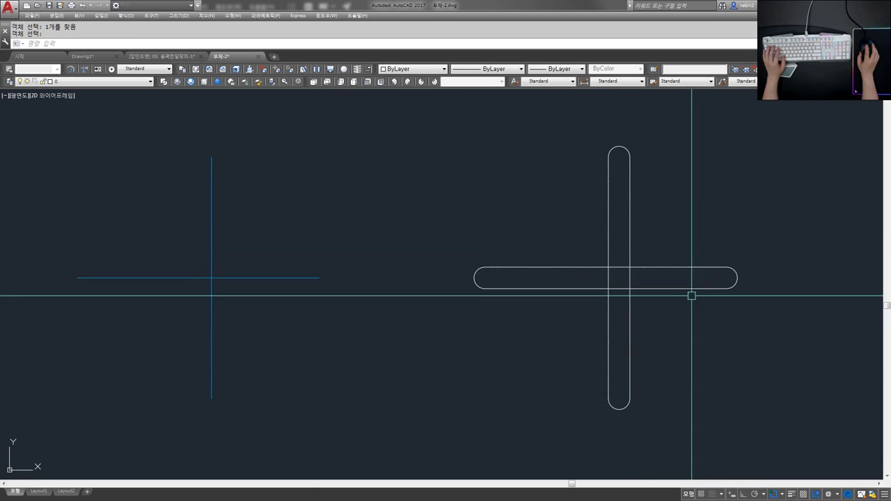
- Select the horizontal outline of the right plus shape to inspect its closed contour, and clear the selection
{"action": "scroll", "coordinate": [682, 300], "scroll_direction": "down", "scroll_amount": 2}
{"action": "left_click", "coordinate": [761, 304]}
{"action": "left_click", "coordinate": [691, 258]}
{"action": "key", "text": "Escape"}
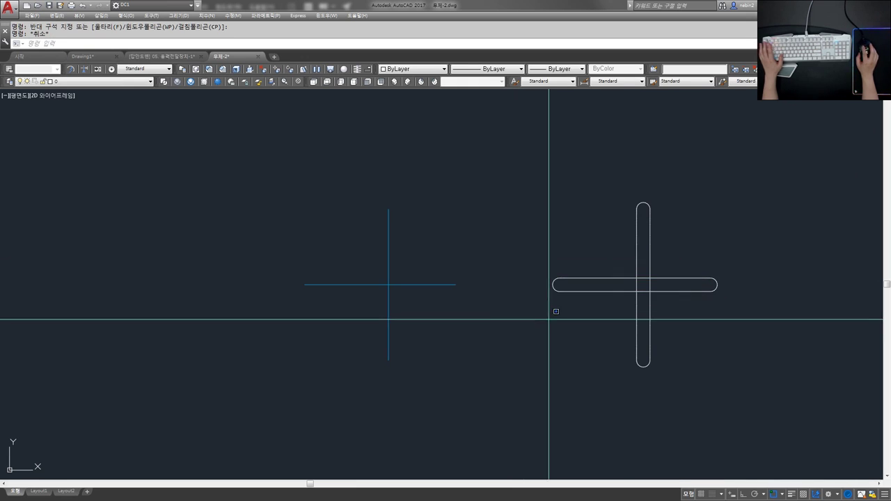
{"action": "left_click", "coordinate": [548, 318]}
{"action": "key", "text": "Escape"}
{"action": "left_click", "coordinate": [568, 304]}
{"action": "left_click", "coordinate": [532, 258]}
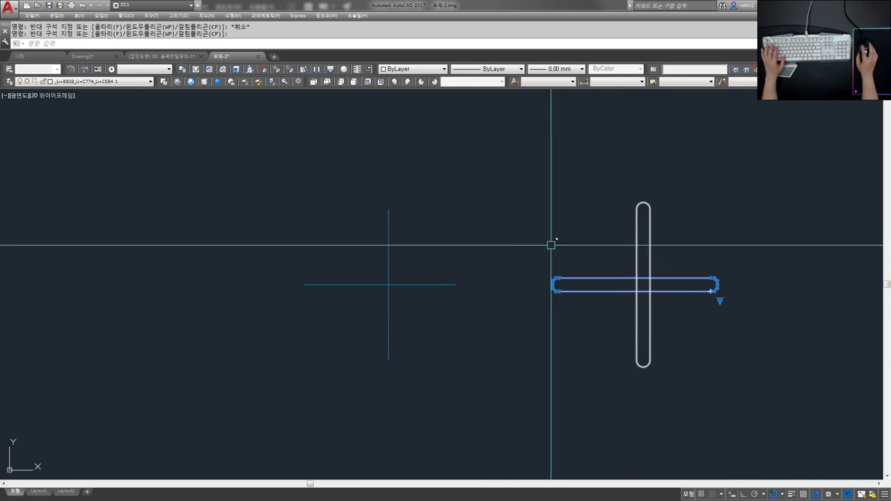
{"action": "key", "text": "Escape"}
- Draw a short vertical line between the two plus shapes with Ortho mode switched on
{"action": "type", "text": "l"}
{"action": "key", "text": "space"}
{"action": "left_click", "coordinate": [473, 182]}
{"action": "key", "text": "F8"}
{"action": "key", "text": "Escape"}
{"action": "key", "text": "Escape"}
{"action": "scroll", "coordinate": [493, 222], "scroll_direction": "up", "scroll_amount": 2}
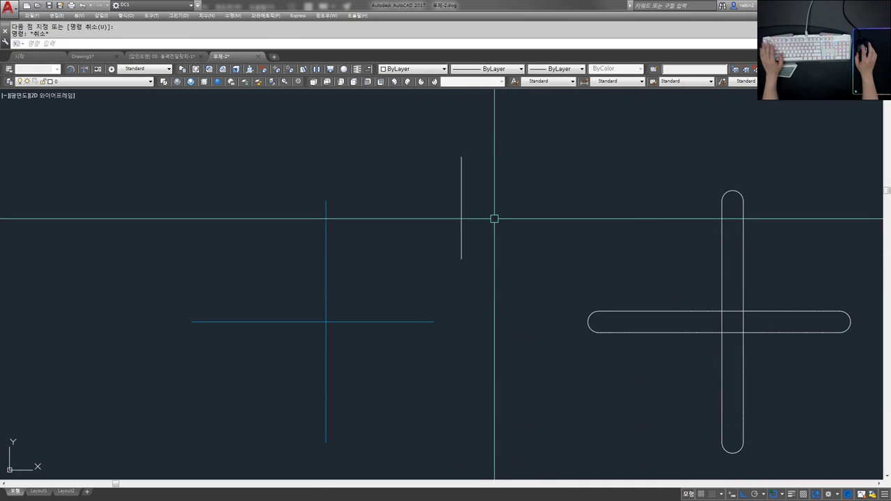
{"action": "type", "text": "c"}
{"action": "key", "text": "space"}
{"action": "type", "text": "c"}
{"action": "key", "text": "space"}
{"action": "key", "text": "Escape"}
{"action": "key", "text": "Escape"}
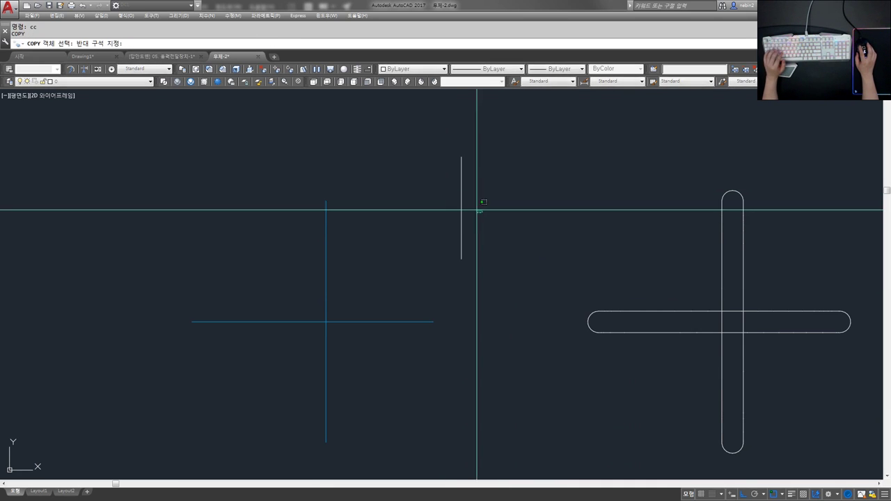
{"action": "left_click", "coordinate": [517, 205]}
{"action": "key", "text": "Escape"}
{"action": "key", "text": "Escape"}
- Copy the short vertical line a small distance beside the original as a parallel line
{"action": "type", "text": "co"}
{"action": "key", "text": "space"}
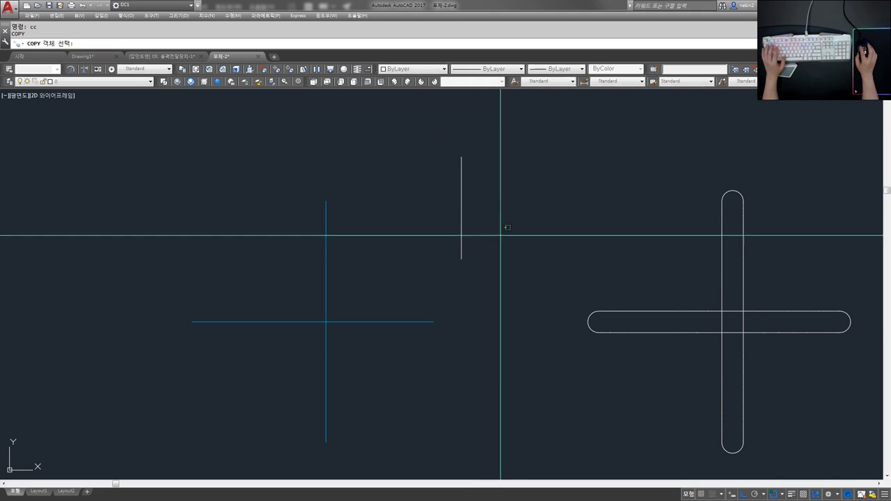
{"action": "left_click", "coordinate": [460, 224]}
{"action": "key", "text": "space"}
{"action": "left_click", "coordinate": [499, 210]}
{"action": "left_click", "coordinate": [511, 212]}
{"action": "key", "text": "Escape"}
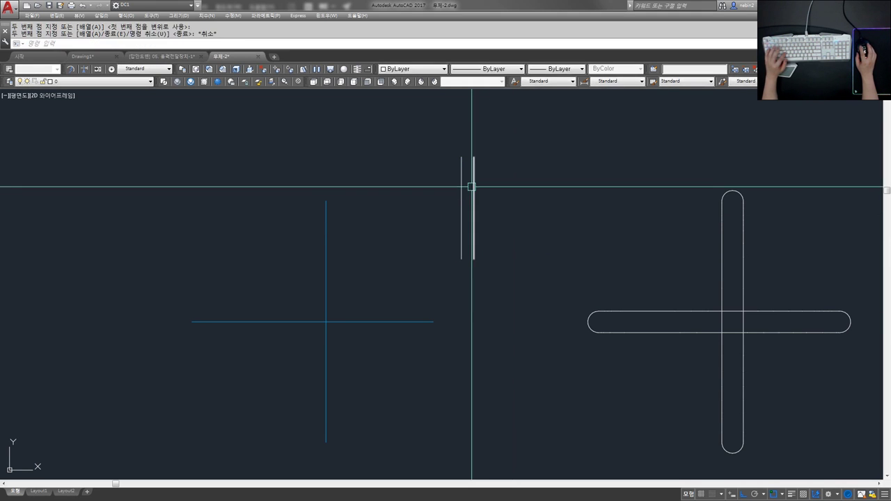
- Fillet the two parallel lines at both ends to close them into a rounded slot outline
{"action": "type", "text": "ff"}
{"action": "key", "text": "space"}
{"action": "left_click", "coordinate": [461, 198]}
{"action": "left_click", "coordinate": [474, 200]}
{"action": "key", "text": "space"}
{"action": "left_click", "coordinate": [474, 202]}
{"action": "left_click", "coordinate": [460, 204]}
{"action": "key", "text": "space"}
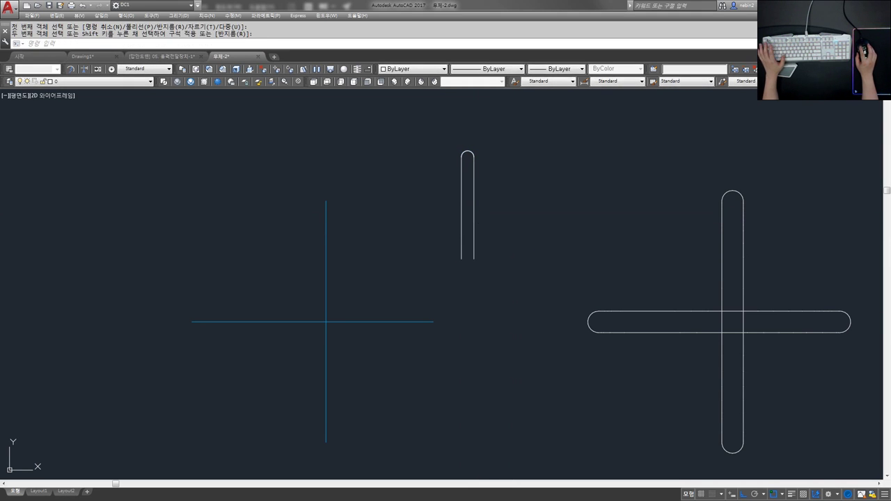
{"action": "left_click", "coordinate": [474, 235]}
{"action": "left_click", "coordinate": [461, 237]}
{"action": "key", "text": "Escape"}
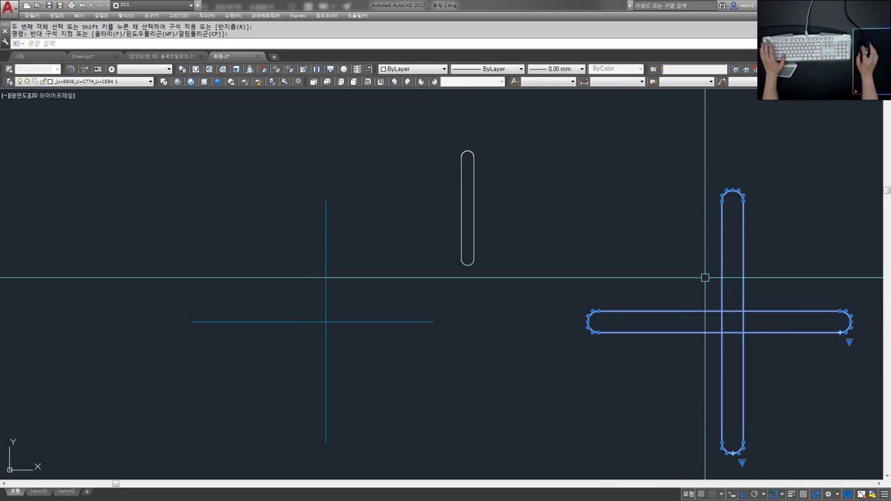
- Select the left plus shape's two lines, toggle the lineweight display on and off, and clear the selection
{"action": "left_click", "coordinate": [364, 356]}
{"action": "left_click", "coordinate": [246, 282]}
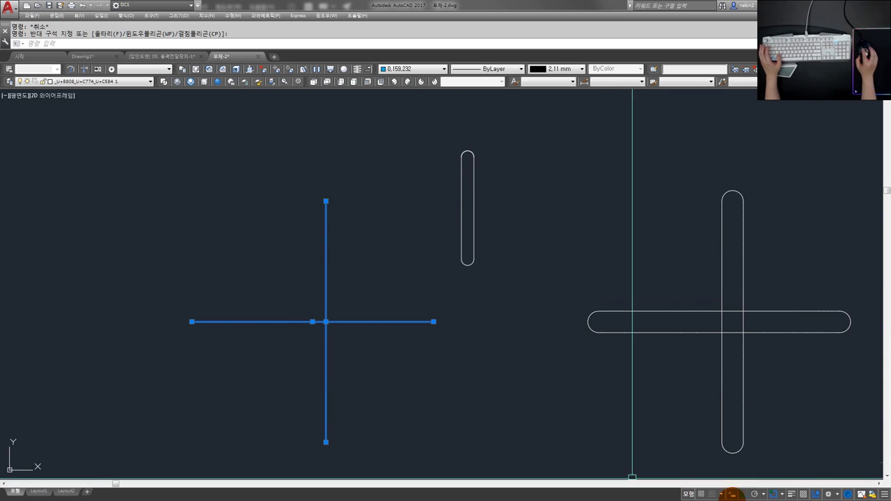
{"action": "left_click", "coordinate": [792, 494]}
{"action": "left_click", "coordinate": [792, 494]}
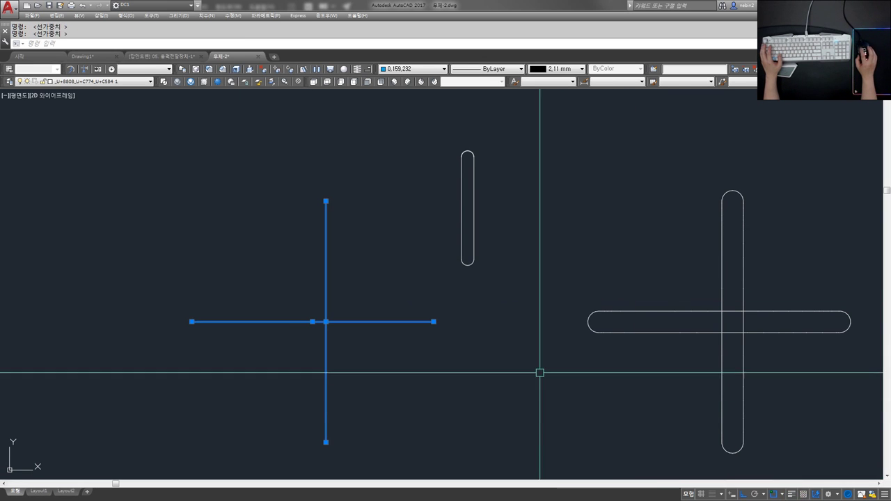
{"action": "key", "text": "Escape"}
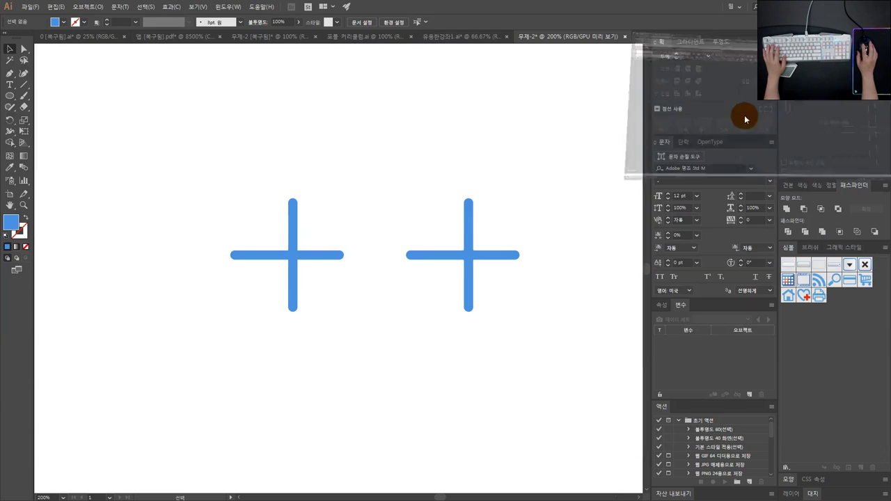
- Switch to Illustrator and place a copy of the stroked plus shape to the left of the original
{"action": "left_click_drag", "start_coordinate": [348, 304], "coordinate": [248, 216]}
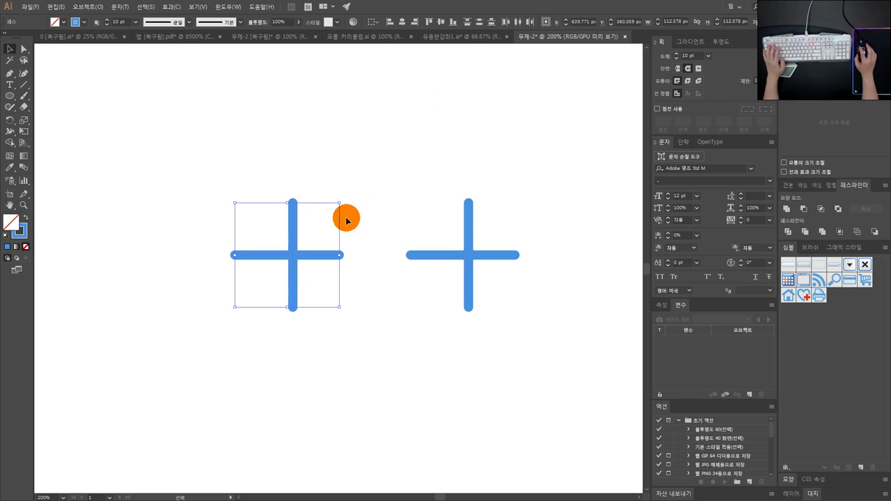
{"action": "left_click_drag", "start_coordinate": [238, 229], "coordinate": [258, 240]}
{"action": "left_click_drag", "start_coordinate": [292, 213], "coordinate": [352, 208]}
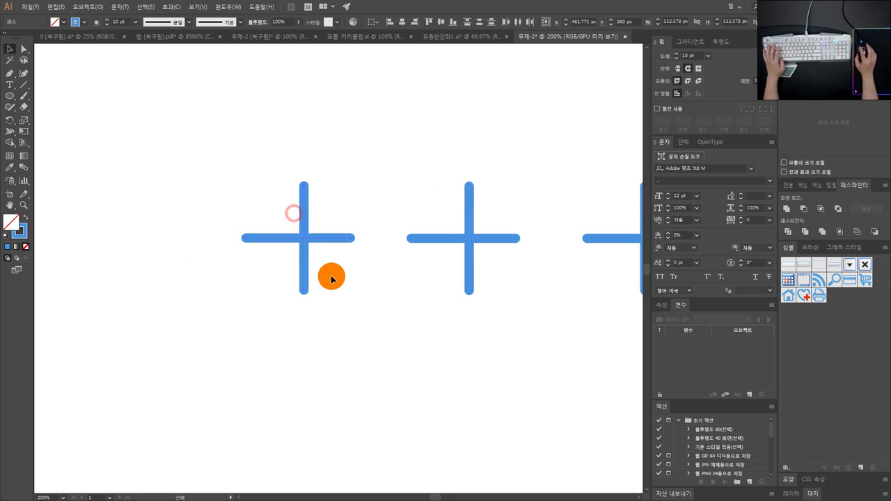
- Expand the fill and stroke of the copied plus shape into filled shapes
{"action": "left_click_drag", "start_coordinate": [326, 292], "coordinate": [368, 308]}
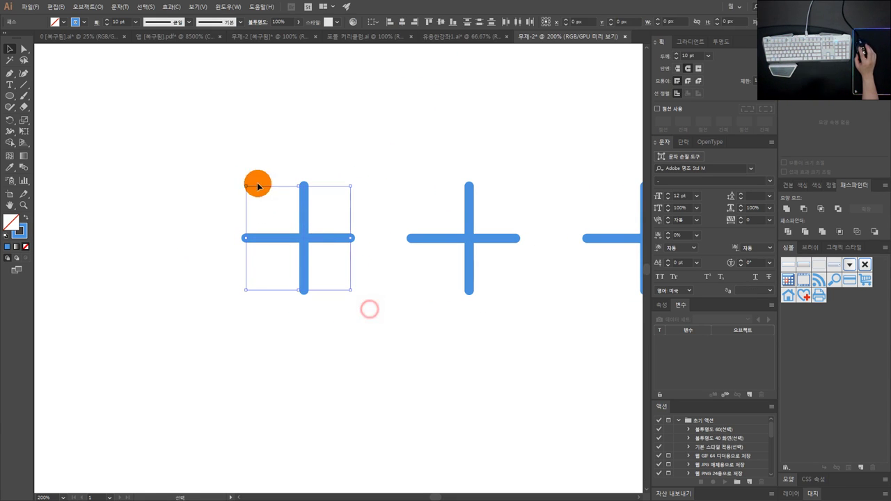
{"action": "left_click", "coordinate": [96, 7]}
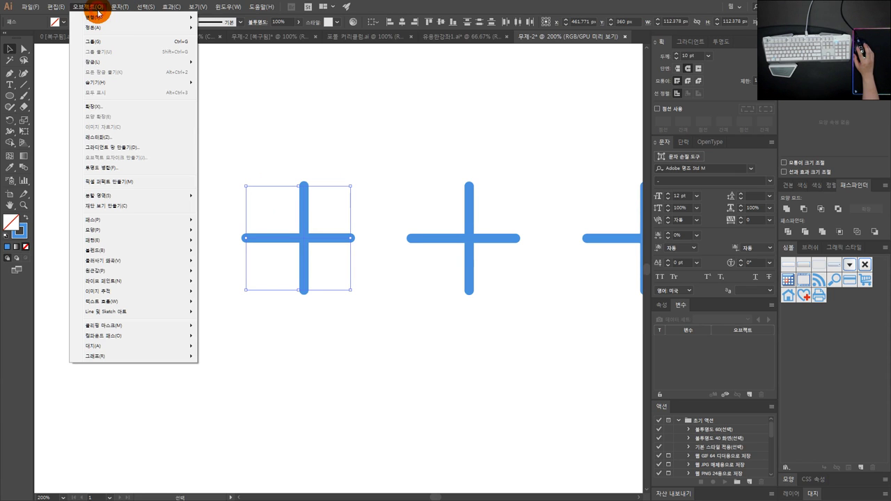
{"action": "left_click", "coordinate": [100, 107]}
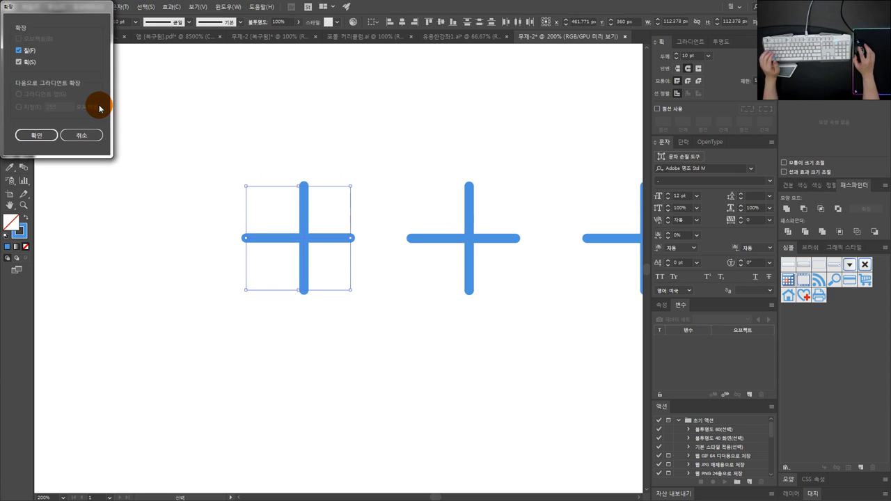
{"action": "left_click_drag", "start_coordinate": [49, 13], "coordinate": [154, 102]}
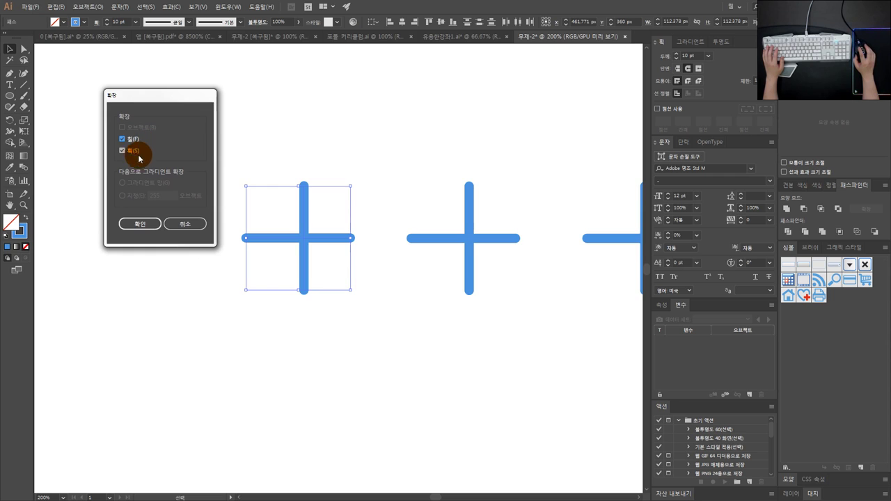
{"action": "left_click", "coordinate": [144, 230]}
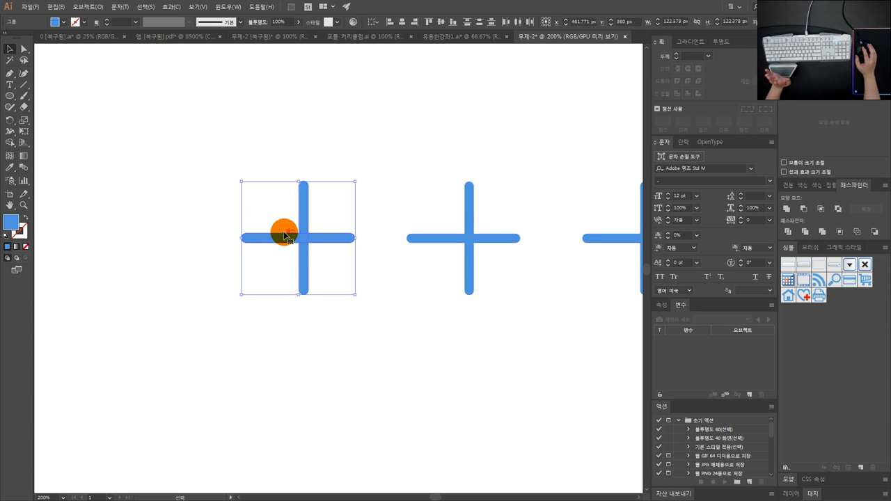
- Try reshaping the right end of the expanded plus shape's horizontal bar by moving its anchor points, and undo the changes
{"action": "scroll", "coordinate": [327, 251], "scroll_direction": "up", "scroll_amount": 2}
{"action": "left_click", "coordinate": [359, 255]}
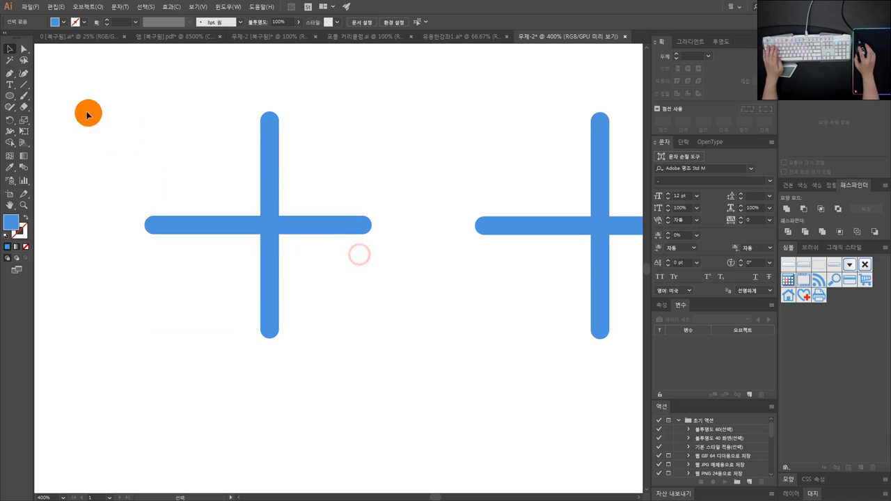
{"action": "scroll", "coordinate": [382, 218], "scroll_direction": "up", "scroll_amount": 1}
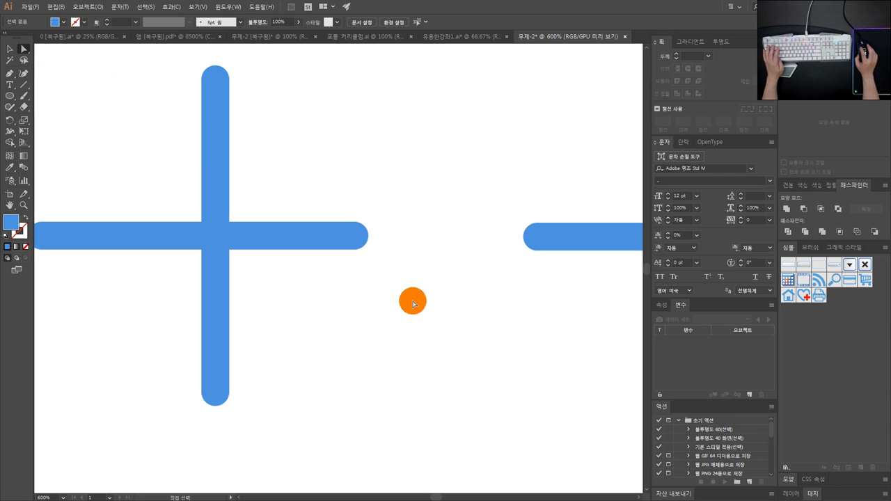
{"action": "left_click_drag", "start_coordinate": [412, 304], "coordinate": [336, 195]}
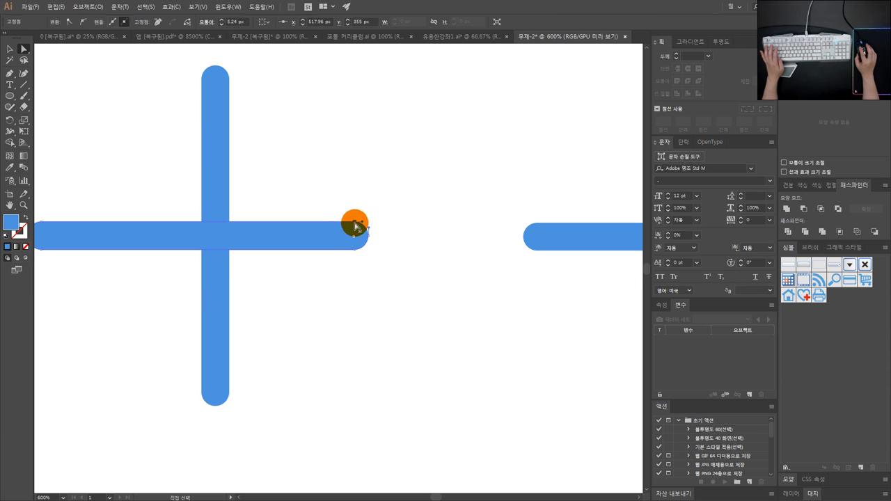
{"action": "left_click_drag", "start_coordinate": [354, 222], "coordinate": [378, 139]}
{"action": "key", "text": "ctrl+z"}
{"action": "left_click_drag", "start_coordinate": [389, 264], "coordinate": [437, 235]}
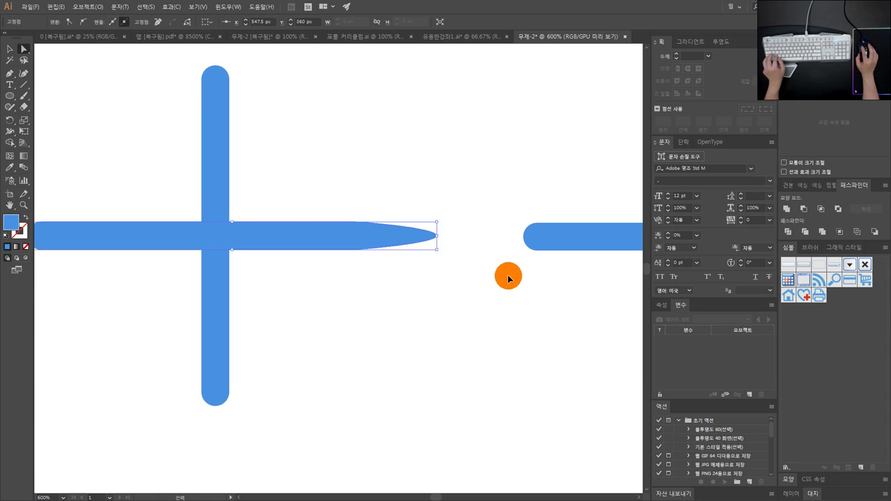
{"action": "key", "text": "ctrl+z"}
- Try moving the left end point of the stroked plus shape's horizontal line, and undo the move
{"action": "scroll", "coordinate": [508, 277], "scroll_direction": "down", "scroll_amount": 1}
{"action": "left_click_drag", "start_coordinate": [558, 288], "coordinate": [484, 278]}
{"action": "left_click", "coordinate": [452, 241]}
{"action": "left_click_drag", "start_coordinate": [452, 241], "coordinate": [387, 233]}
{"action": "key", "text": "ctrl+z"}
{"action": "left_click_drag", "start_coordinate": [481, 213], "coordinate": [424, 212]}
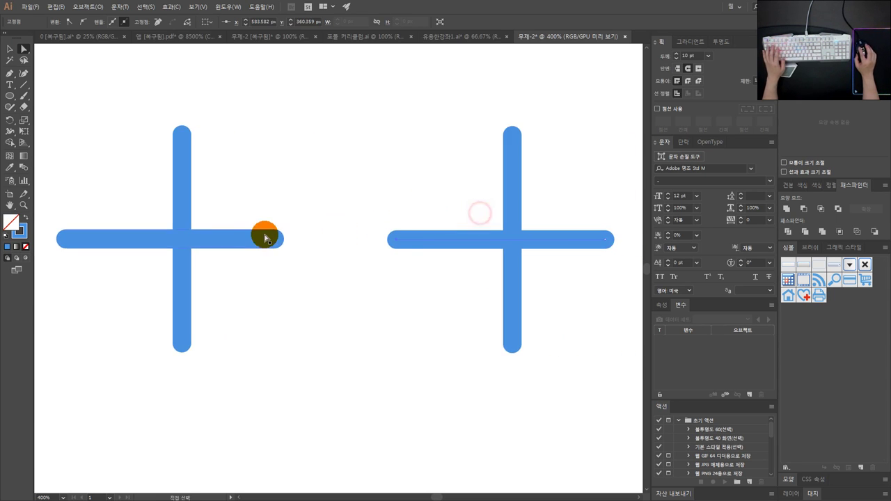
{"action": "scroll", "coordinate": [264, 238], "scroll_direction": "left", "scroll_amount": 4}
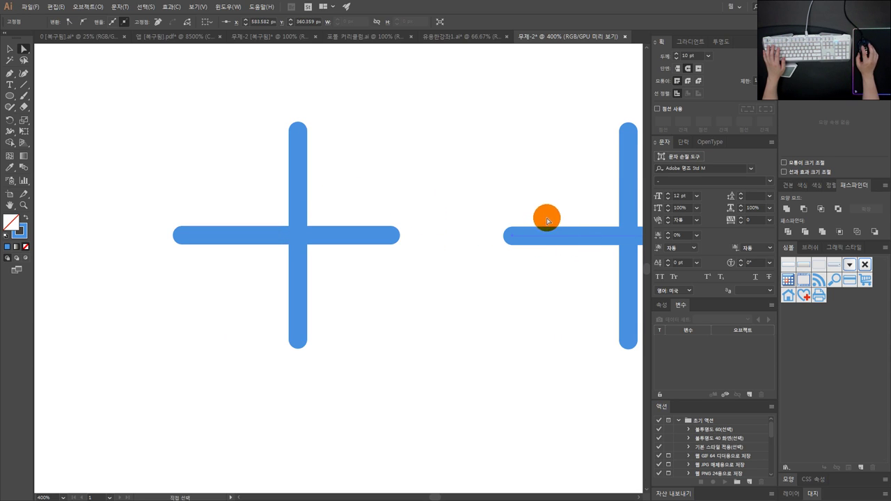
{"action": "scroll", "coordinate": [438, 238], "scroll_direction": "right", "scroll_amount": 4}
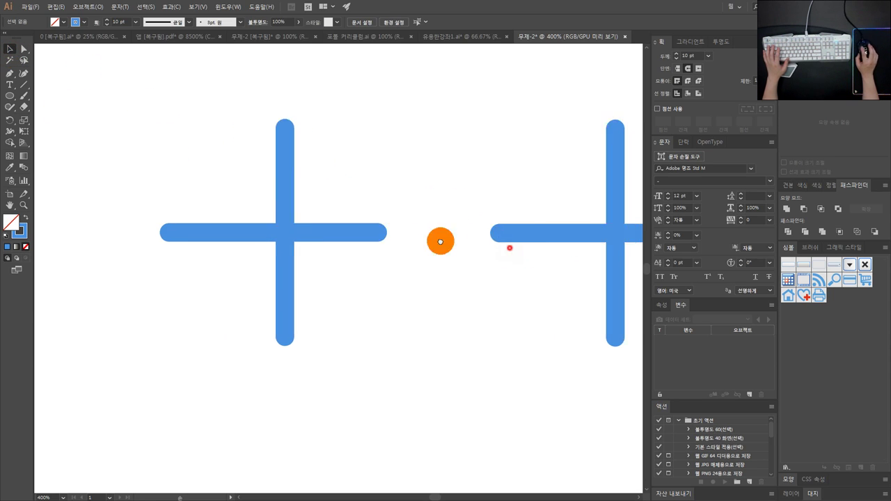
- Try to unite the two lines of the stroked plus shape with Pathfinder, and dismiss the warning
{"action": "left_click_drag", "start_coordinate": [589, 292], "coordinate": [439, 176]}
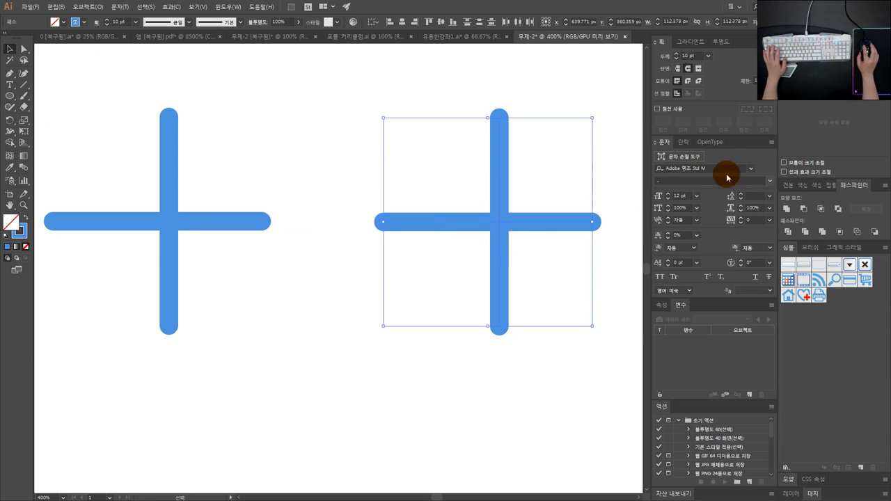
{"action": "left_click", "coordinate": [787, 210]}
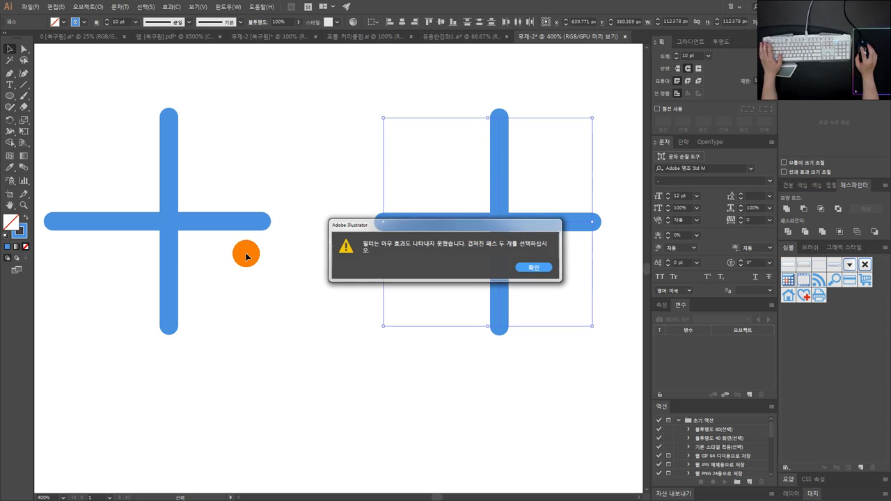
{"action": "key", "text": "Return"}
{"action": "left_click", "coordinate": [225, 245]}
- Try the Minus Front and Intersect shape modes on the expanded plus shape, undoing each
{"action": "scroll", "coordinate": [278, 233], "scroll_direction": "left", "scroll_amount": 6}
{"action": "left_click_drag", "start_coordinate": [411, 280], "coordinate": [388, 197]}
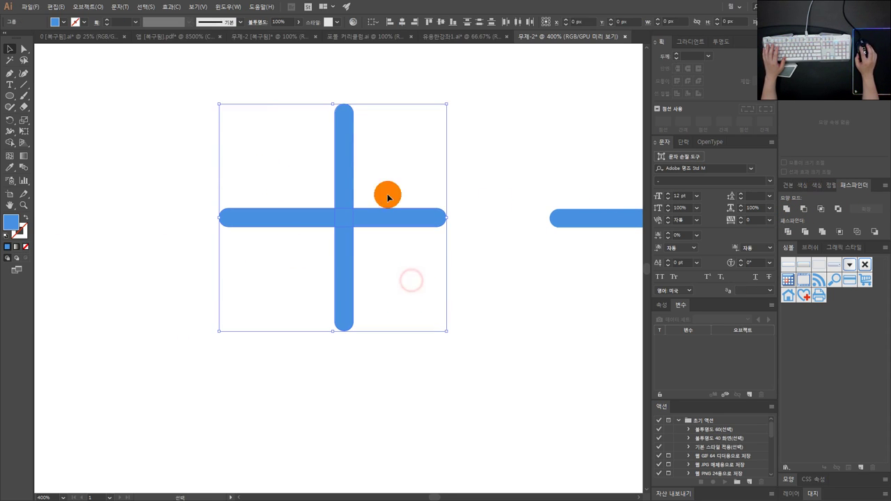
{"action": "left_click", "coordinate": [800, 212]}
{"action": "key", "text": "ctrl+z"}
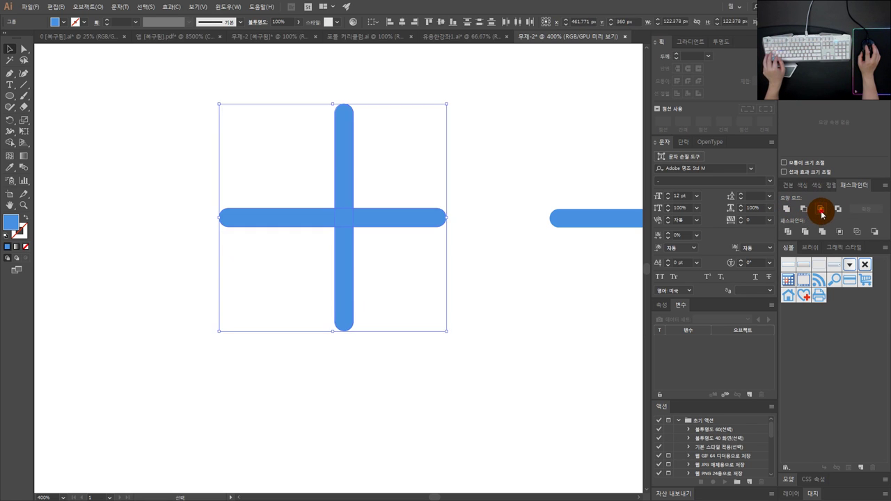
{"action": "left_click", "coordinate": [819, 208]}
{"action": "key", "text": "ctrl+z"}
- Try the Exclude shape mode on the expanded plus shape's overlapping bars, undo it, and clear the selection
{"action": "left_click", "coordinate": [838, 211]}
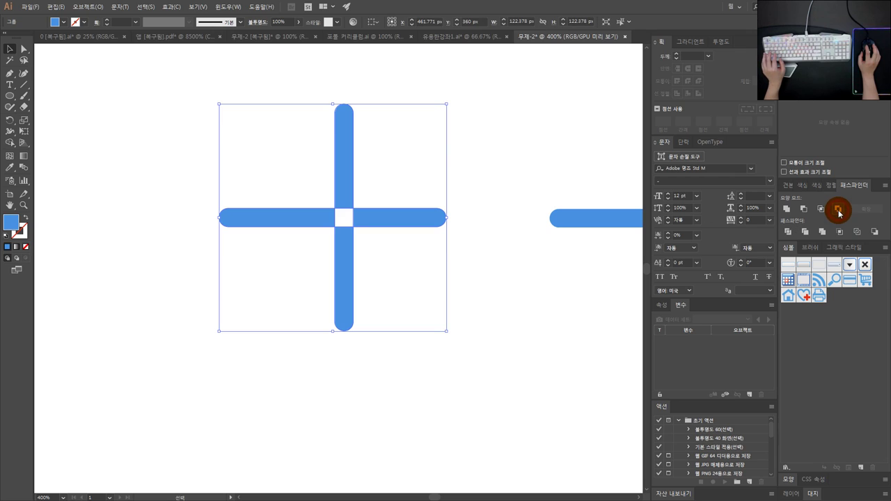
{"action": "left_click", "coordinate": [552, 247]}
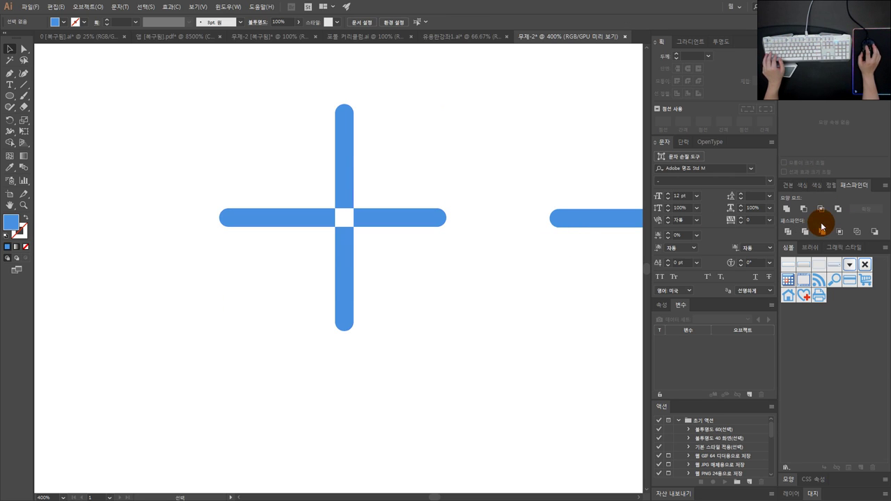
{"action": "key", "text": "ctrl+z"}
{"action": "key", "text": "ctrl+z"}
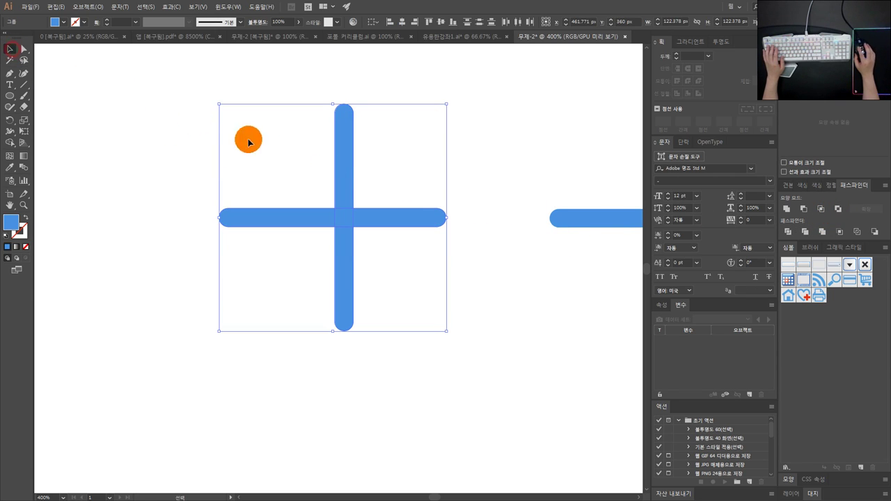
{"action": "left_click", "coordinate": [258, 141]}
{"action": "scroll", "coordinate": [354, 203], "scroll_direction": "down", "scroll_amount": 3}
{"action": "left_click_drag", "start_coordinate": [529, 221], "coordinate": [425, 232]}
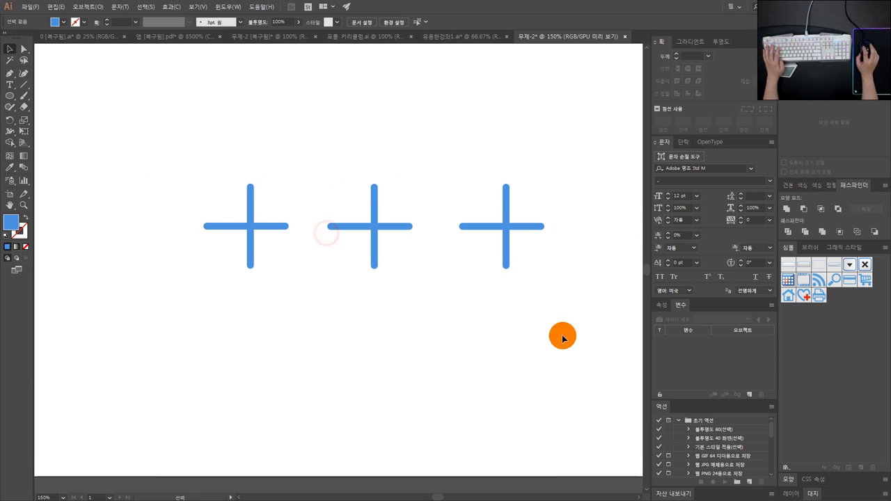
- Stretch the horizontal bar of the leftmost expanded plus shape to about 517 px wide, and inspect its rounded end
{"action": "left_click_drag", "start_coordinate": [561, 337], "coordinate": [105, 161]}
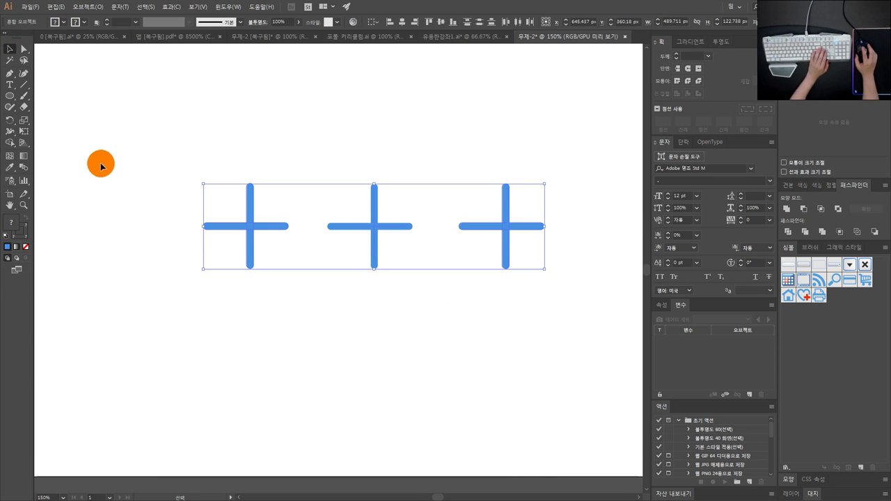
{"action": "left_click", "coordinate": [184, 252]}
{"action": "scroll", "coordinate": [195, 233], "scroll_direction": "up", "scroll_amount": 1}
{"action": "left_click_drag", "start_coordinate": [191, 237], "coordinate": [78, 229]}
{"action": "left_click", "coordinate": [106, 228]}
{"action": "left_click", "coordinate": [68, 214]}
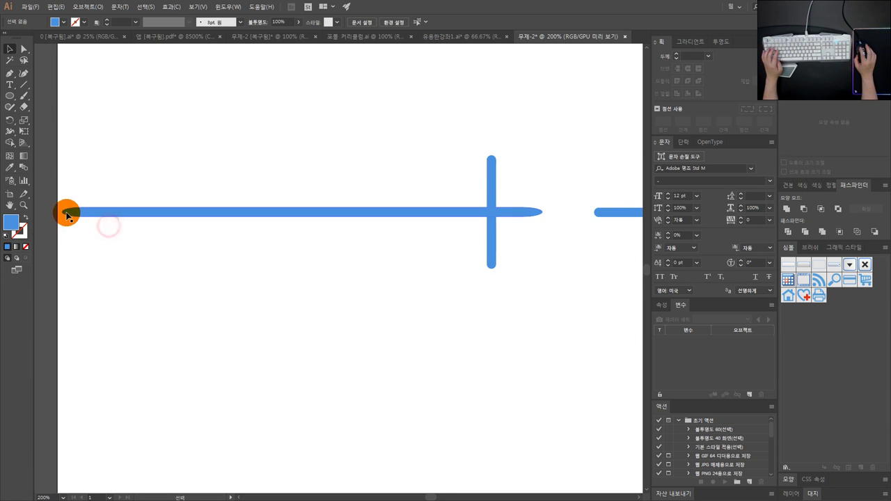
{"action": "scroll", "coordinate": [67, 213], "scroll_direction": "up", "scroll_amount": 2}
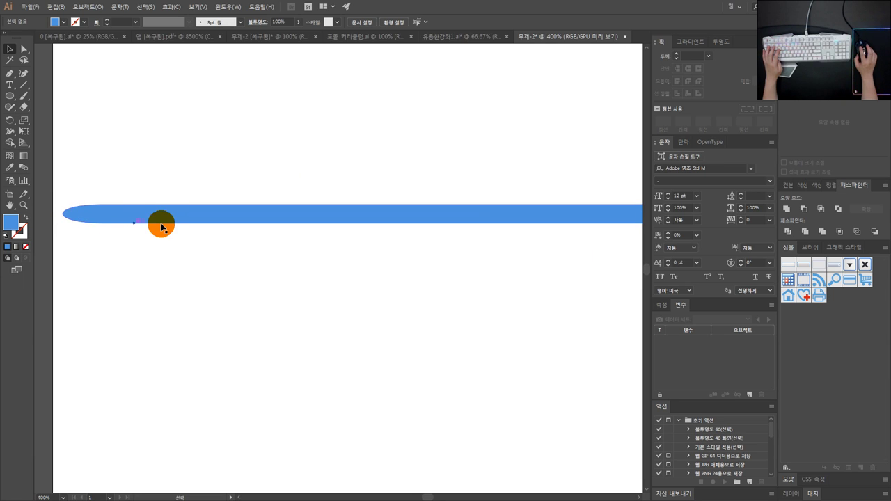
{"action": "scroll", "coordinate": [169, 224], "scroll_direction": "down", "scroll_amount": 2}
{"action": "mouse_move", "coordinate": [171, 227]}
{"action": "left_mouse_down"}
{"action": "mouse_move", "coordinate": [332, 213]}
{"action": "mouse_move", "coordinate": [389, 222]}
{"action": "left_mouse_up"}
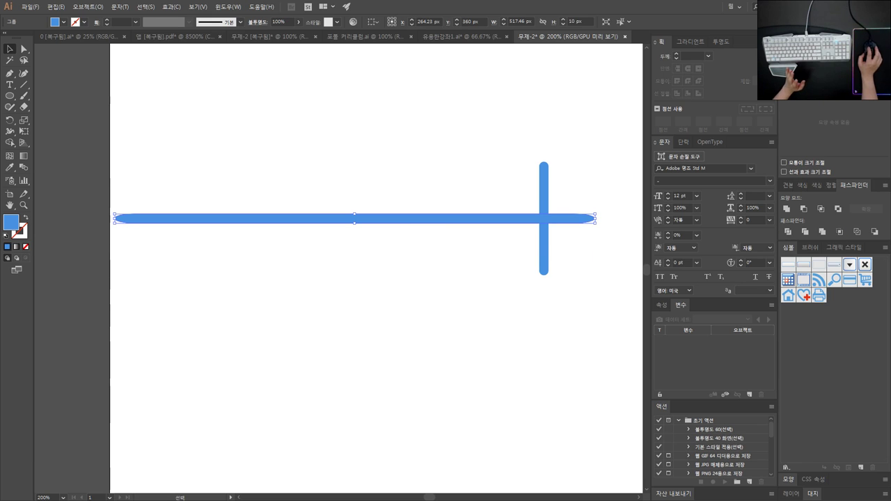
- Look through the other open documents, ending with the phone mockup artwork in 앱 [복구됨].pdf
{"action": "left_click", "coordinate": [466, 36]}
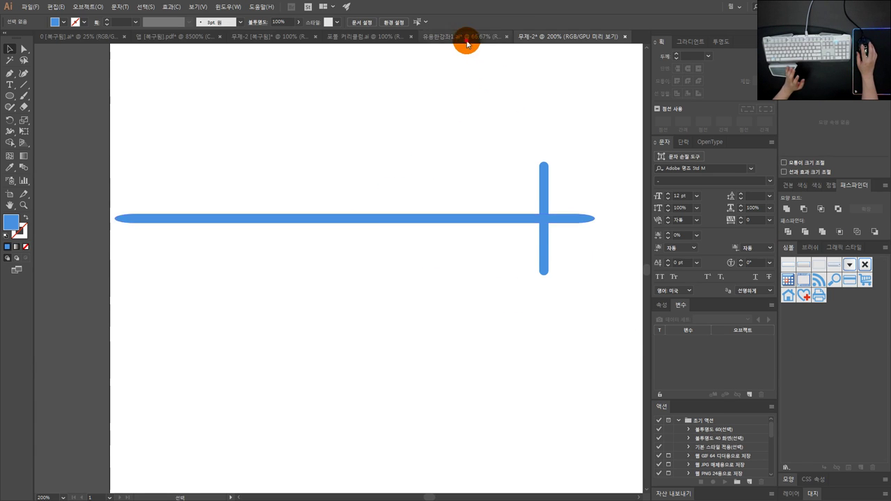
{"action": "left_click", "coordinate": [359, 38]}
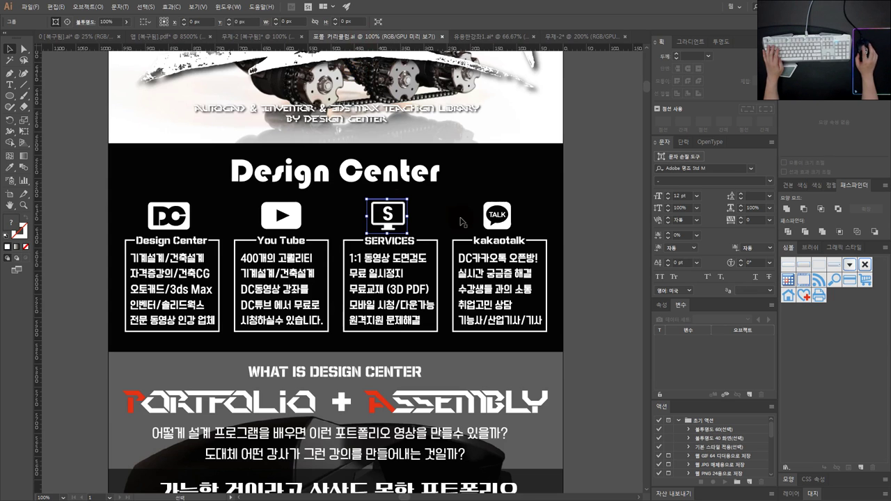
{"action": "scroll", "coordinate": [464, 216], "scroll_direction": "down", "scroll_amount": 3}
{"action": "left_click_drag", "start_coordinate": [593, 206], "coordinate": [216, 207]}
{"action": "left_click", "coordinate": [268, 36]}
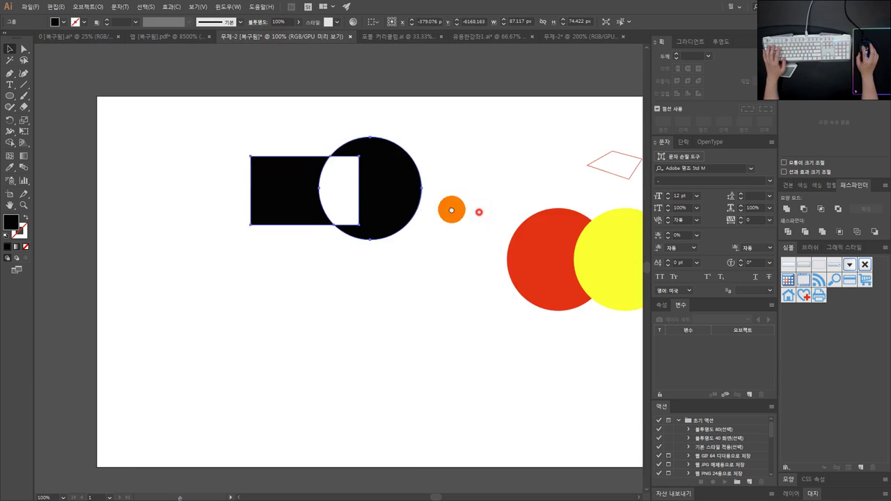
{"action": "scroll", "coordinate": [452, 207], "scroll_direction": "right", "scroll_amount": 5}
{"action": "left_click", "coordinate": [183, 35]}
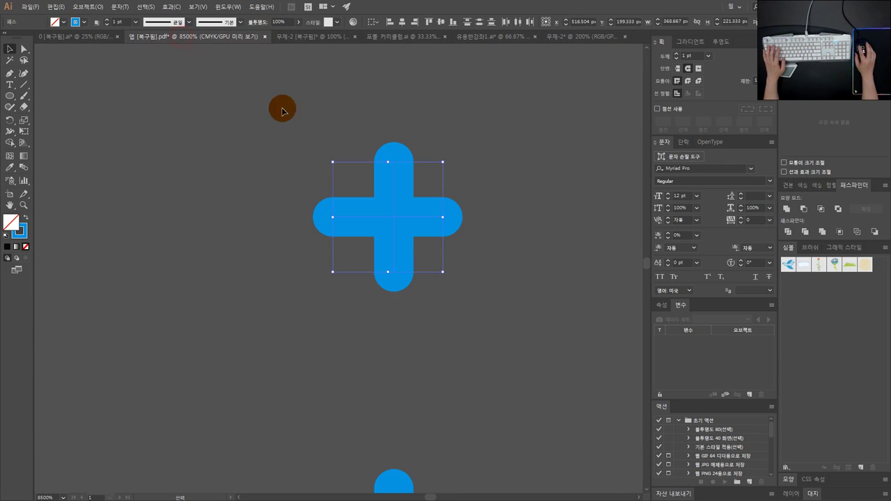
{"action": "scroll", "coordinate": [95, 179], "scroll_direction": "right", "scroll_amount": 5}
{"action": "scroll", "coordinate": [251, 236], "scroll_direction": "down", "scroll_amount": 4}
{"action": "scroll", "coordinate": [284, 242], "scroll_direction": "down", "scroll_amount": 5}
{"action": "left_click_drag", "start_coordinate": [468, 261], "coordinate": [341, 202]}
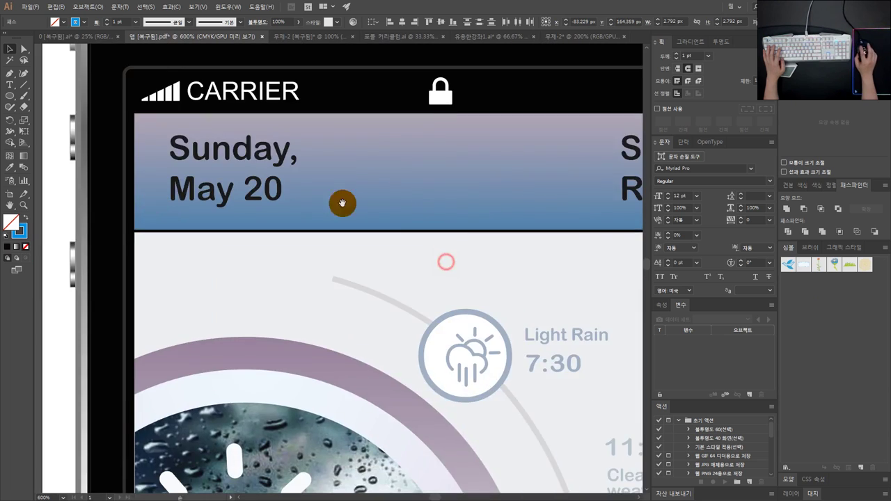
{"action": "left_click_drag", "start_coordinate": [571, 270], "coordinate": [348, 258]}
{"action": "scroll", "coordinate": [352, 259], "scroll_direction": "down", "scroll_amount": 6}
- Try stretching the couple photo beside the phone mockup to about 725 px wide, and undo it
{"action": "left_click_drag", "start_coordinate": [517, 274], "coordinate": [626, 277]}
{"action": "scroll", "coordinate": [367, 265], "scroll_direction": "up", "scroll_amount": 1}
{"action": "left_click", "coordinate": [339, 268]}
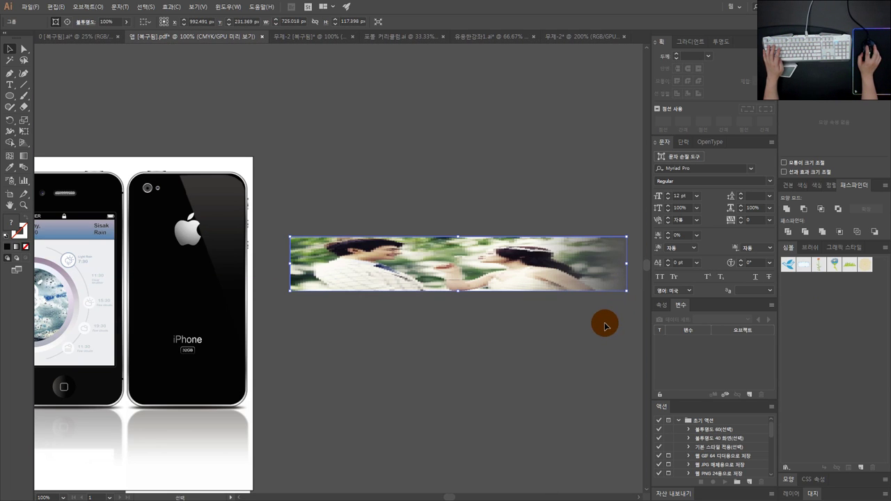
{"action": "key", "text": "ctrl+z"}
- Back in the document with the plus shapes, try extending the middle stroked plus's horizontal line to the right, and undo it
{"action": "scroll", "coordinate": [487, 229], "scroll_direction": "left", "scroll_amount": 10}
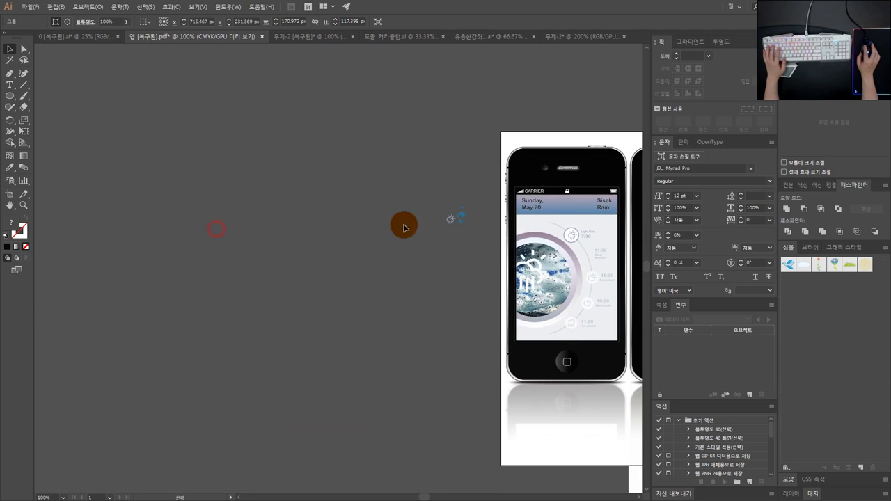
{"action": "scroll", "coordinate": [464, 212], "scroll_direction": "up", "scroll_amount": 5}
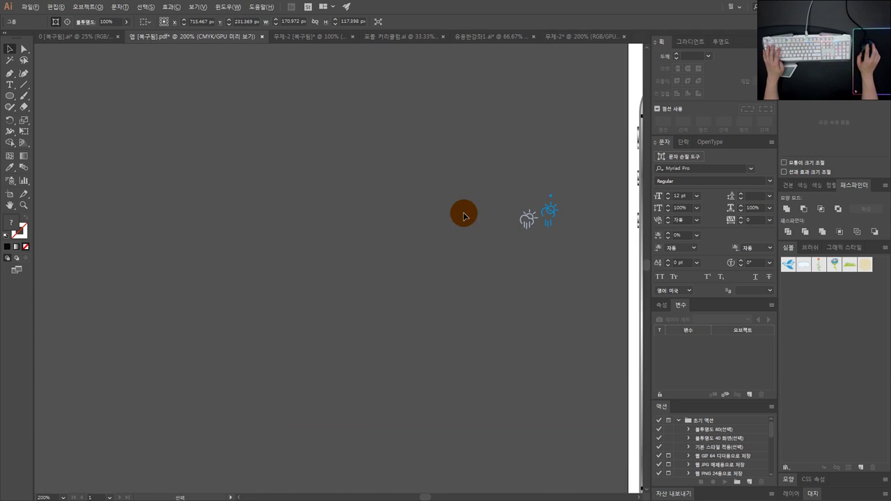
{"action": "left_click", "coordinate": [581, 42]}
{"action": "scroll", "coordinate": [255, 222], "scroll_direction": "right", "scroll_amount": 5}
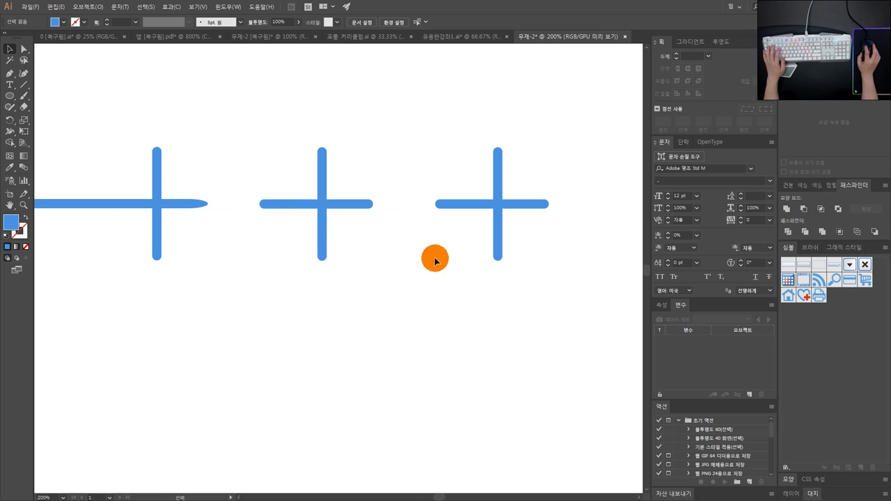
{"action": "left_click", "coordinate": [261, 203]}
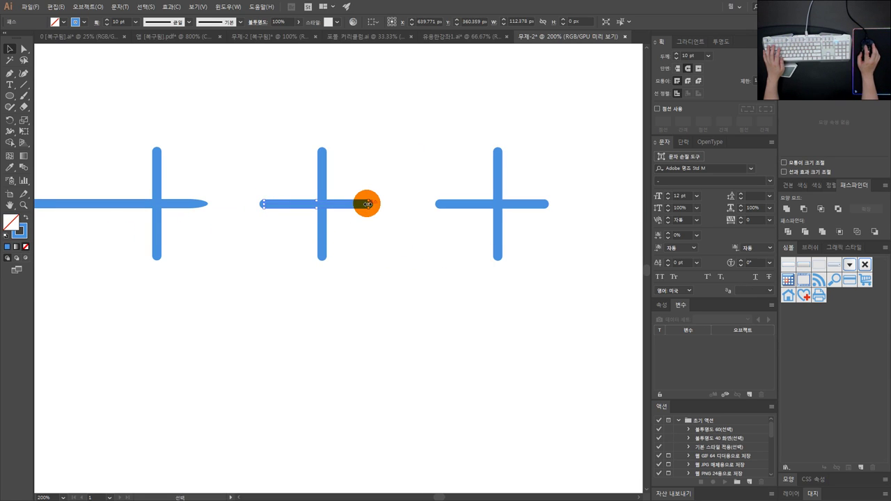
{"action": "left_click_drag", "start_coordinate": [367, 203], "coordinate": [621, 207]}
{"action": "left_click", "coordinate": [294, 235]}
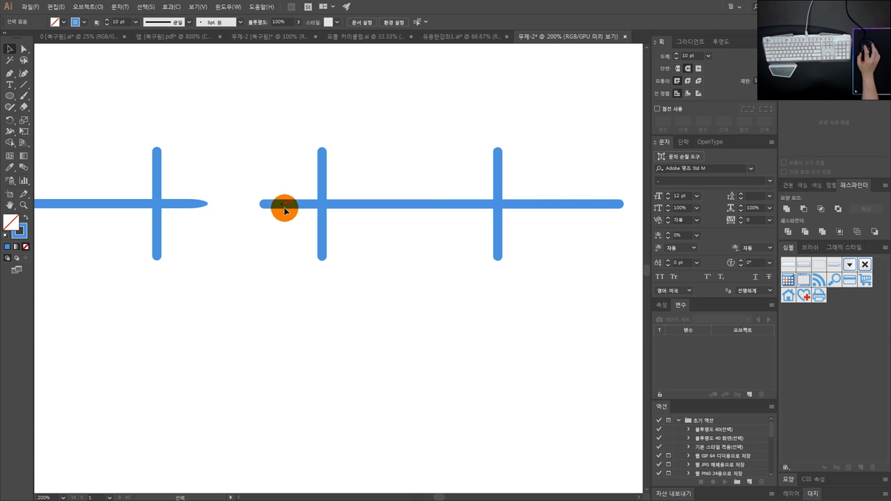
{"action": "key", "text": "ctrl+z"}
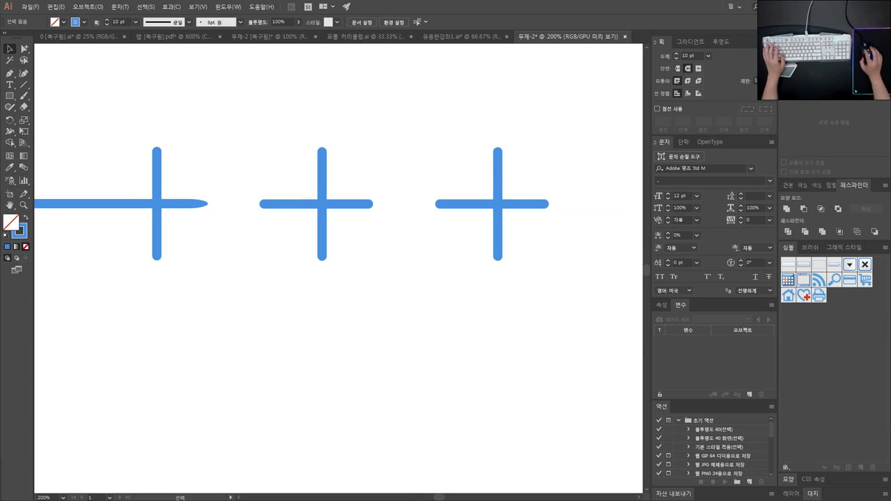
- Try the Exclude shape mode on the rightmost expanded plus shape, and undo it
{"action": "left_click_drag", "start_coordinate": [561, 248], "coordinate": [487, 151]}
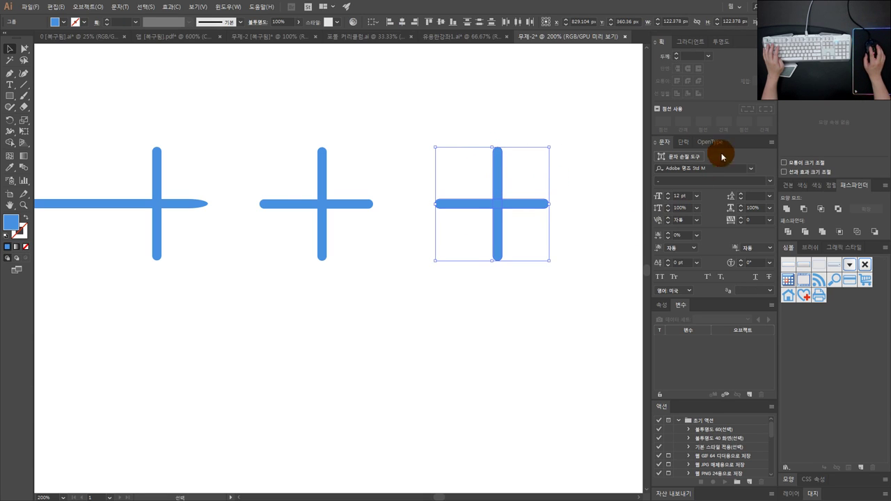
{"action": "left_click", "coordinate": [840, 210]}
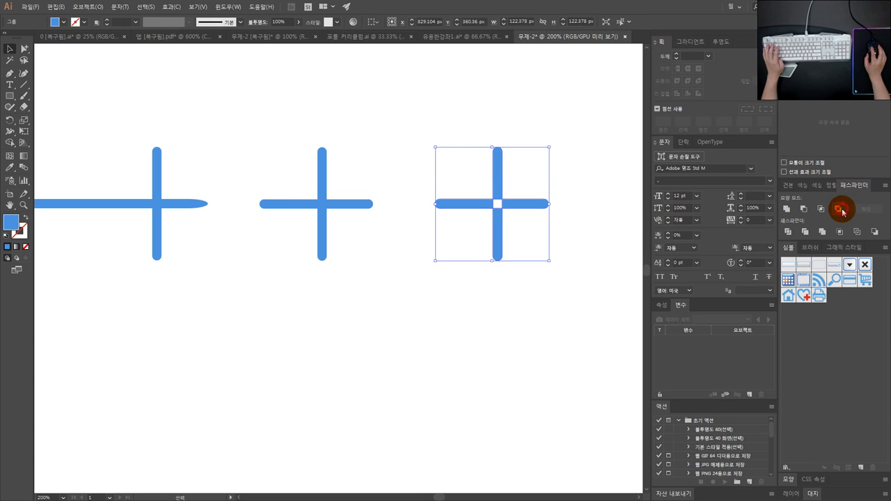
{"action": "left_click", "coordinate": [615, 194]}
{"action": "scroll", "coordinate": [536, 189], "scroll_direction": "up", "scroll_amount": 2}
{"action": "key", "text": "ctrl+minus"}
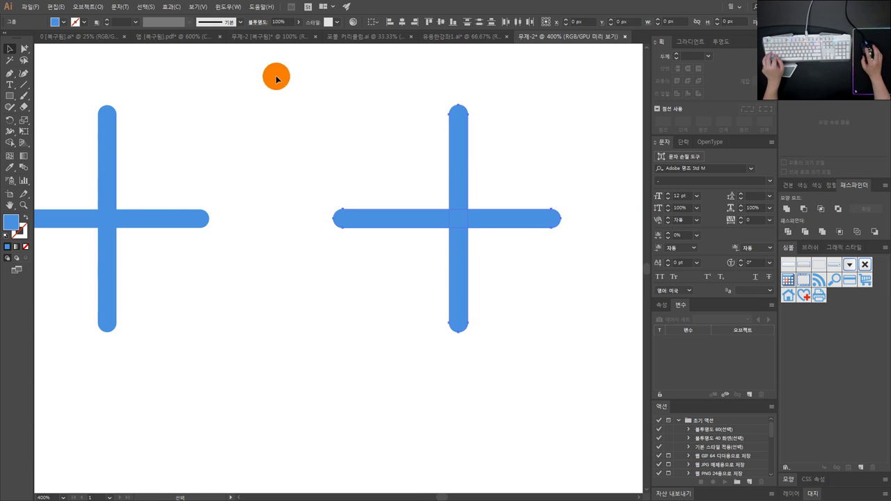
{"action": "key", "text": "ctrl+z"}
- In the 무제-2 [복구됨] document, try the Unite and Exclude shape modes on the red and yellow circles, undoing each
{"action": "left_click", "coordinate": [429, 36]}
{"action": "left_click", "coordinate": [365, 36]}
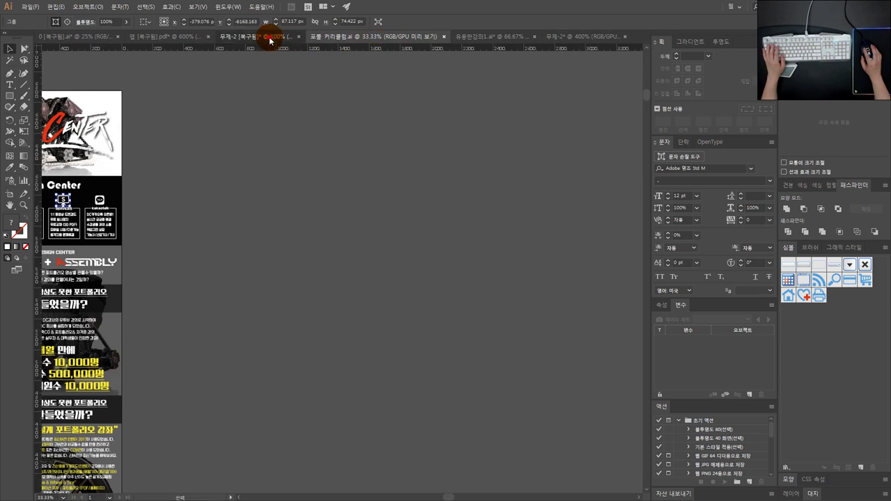
{"action": "left_click", "coordinate": [271, 38]}
{"action": "key", "text": "space"}
{"action": "left_click_drag", "start_coordinate": [88, 230], "coordinate": [569, 322]}
{"action": "left_click", "coordinate": [790, 208]}
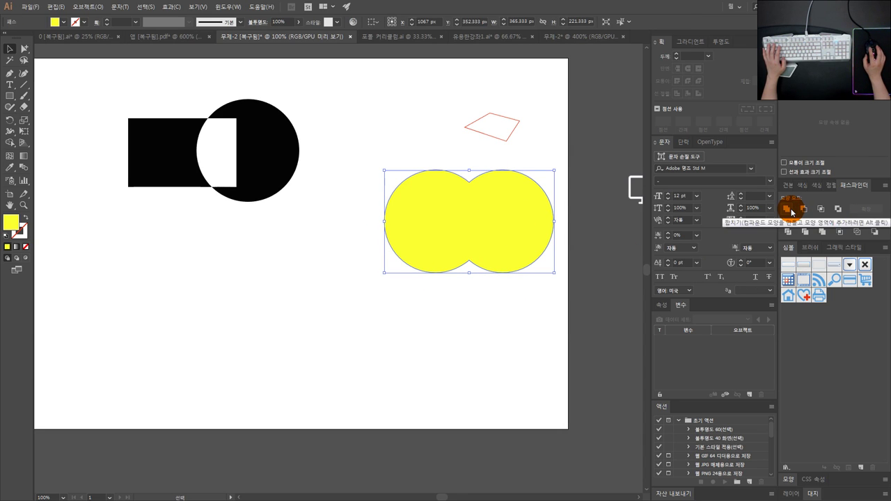
{"action": "key", "text": "ctrl+z"}
{"action": "left_click", "coordinate": [837, 210]}
{"action": "key", "text": "ctrl+z"}
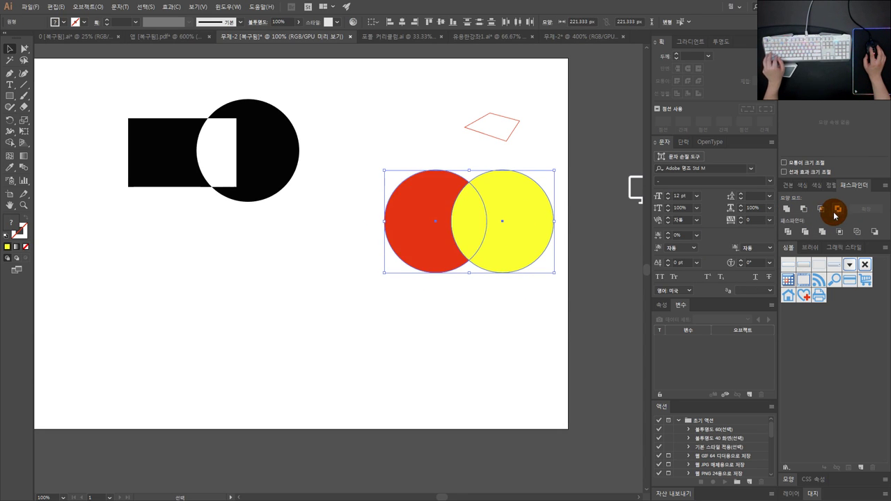
- Divide the overlapping red and yellow circles with the Pathfinder Divide operation
{"action": "key", "text": "space"}
{"action": "left_click_drag", "start_coordinate": [543, 215], "coordinate": [461, 209]}
{"action": "left_click", "coordinate": [433, 283]}
{"action": "left_click_drag", "start_coordinate": [439, 317], "coordinate": [364, 196]}
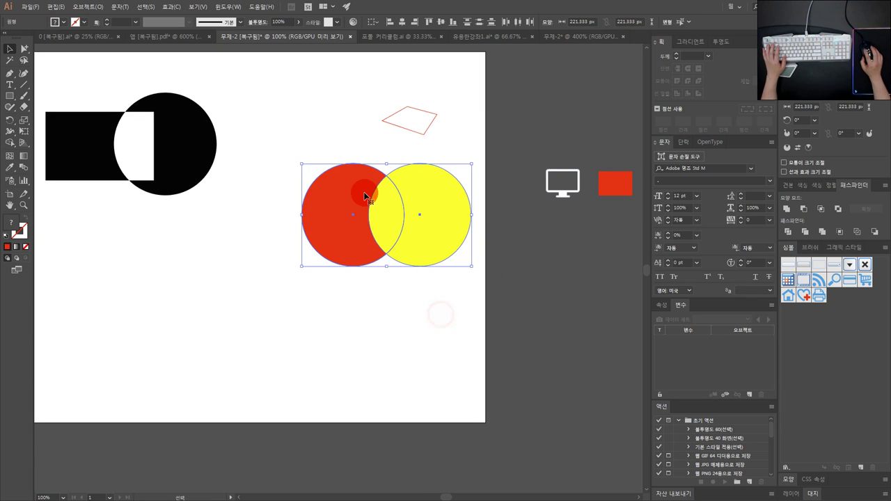
{"action": "left_click", "coordinate": [788, 233]}
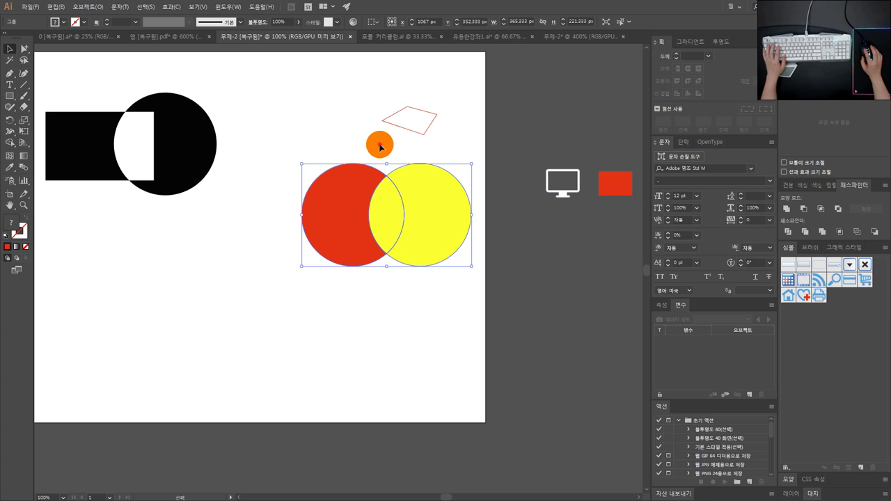
{"action": "left_click", "coordinate": [380, 145]}
- Move the divided circles down and to the left to about X 999, Y 413 px, and clear the selection
{"action": "mouse_move", "coordinate": [422, 225]}
{"action": "left_mouse_down"}
{"action": "mouse_move", "coordinate": [361, 269]}
{"action": "mouse_move", "coordinate": [427, 206]}
{"action": "mouse_move", "coordinate": [409, 224]}
{"action": "left_mouse_up"}
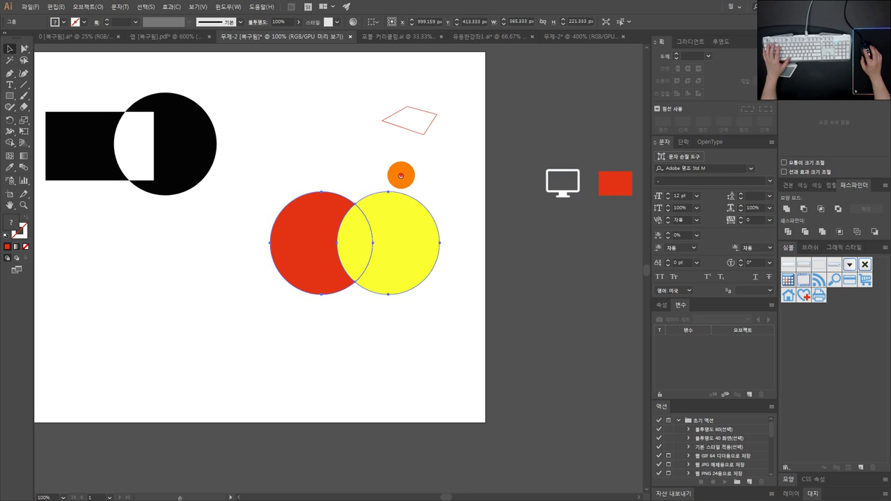
{"action": "left_click_drag", "start_coordinate": [400, 175], "coordinate": [439, 158]}
{"action": "left_click", "coordinate": [453, 163]}
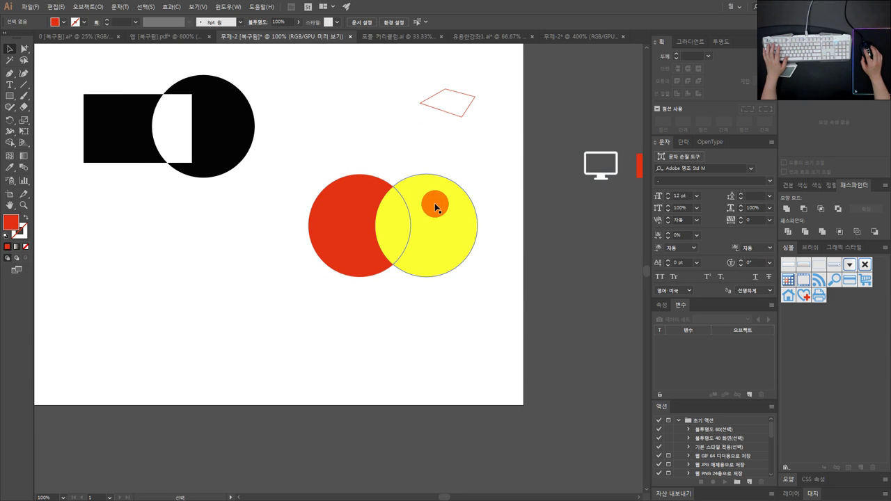
{"action": "left_click_drag", "start_coordinate": [567, 151], "coordinate": [400, 179]}
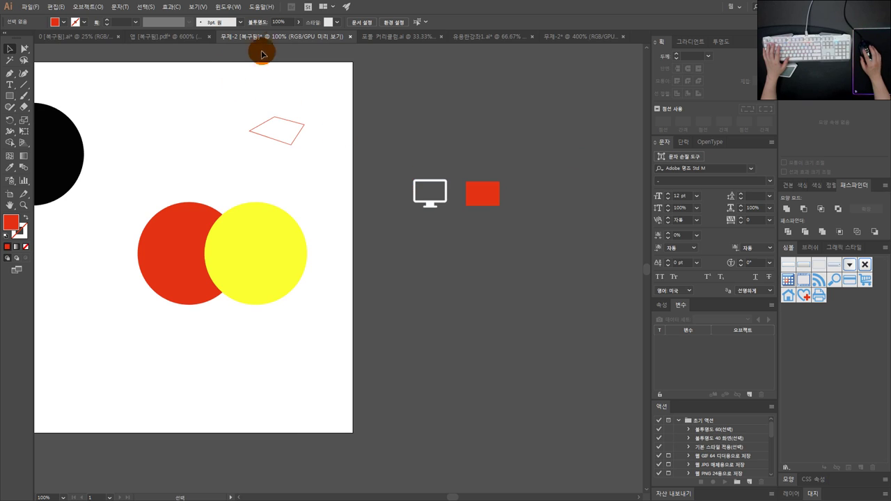
- In 앱 [복구됨].pdf, move the grey expanded weather icon slightly up and to the left
{"action": "left_click", "coordinate": [188, 34]}
{"action": "scroll", "coordinate": [223, 299], "scroll_direction": "up", "scroll_amount": 1}
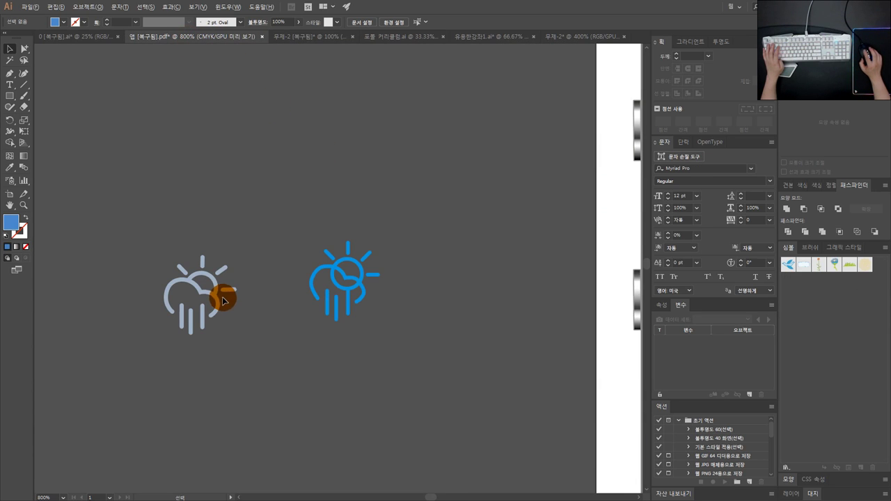
{"action": "left_click", "coordinate": [217, 305]}
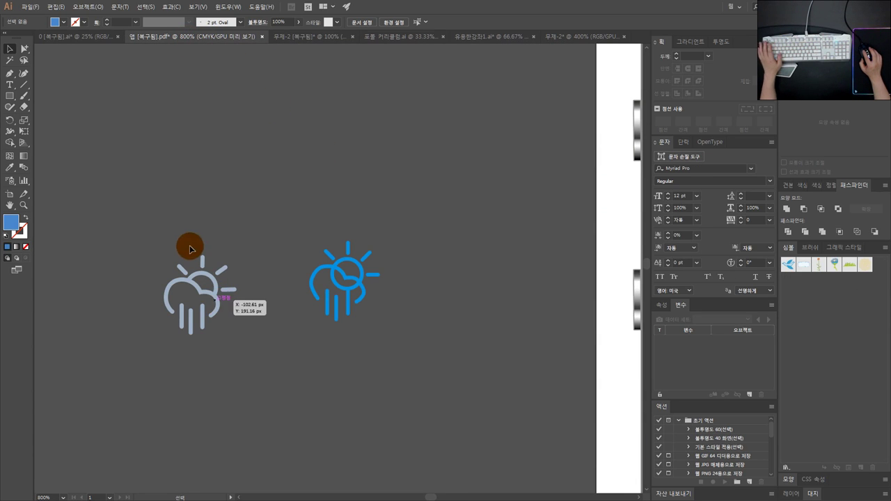
{"action": "left_click_drag", "start_coordinate": [236, 254], "coordinate": [237, 258]}
{"action": "left_click", "coordinate": [211, 300]}
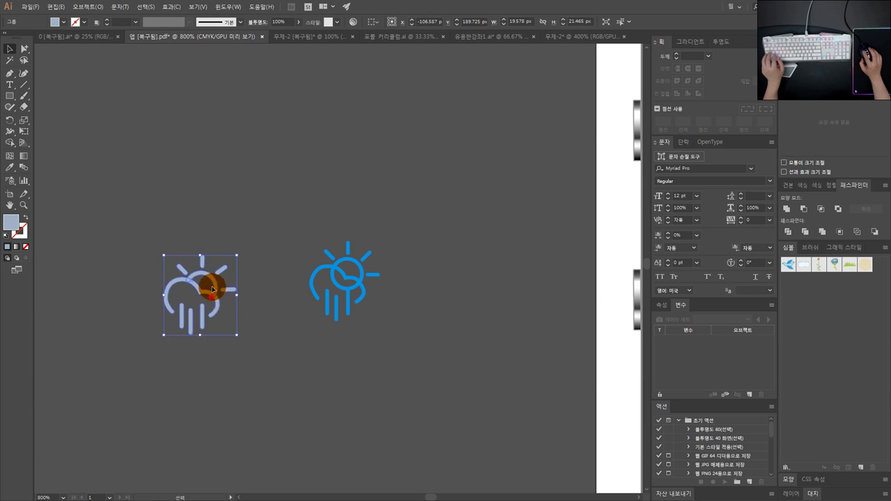
{"action": "left_click_drag", "start_coordinate": [212, 295], "coordinate": [201, 252]}
- Try moving the cloud outline of the blue stroked weather icon, undo the move, and clear the selection
{"action": "left_click_drag", "start_coordinate": [346, 279], "coordinate": [370, 241]}
{"action": "key", "text": "ctrl+z"}
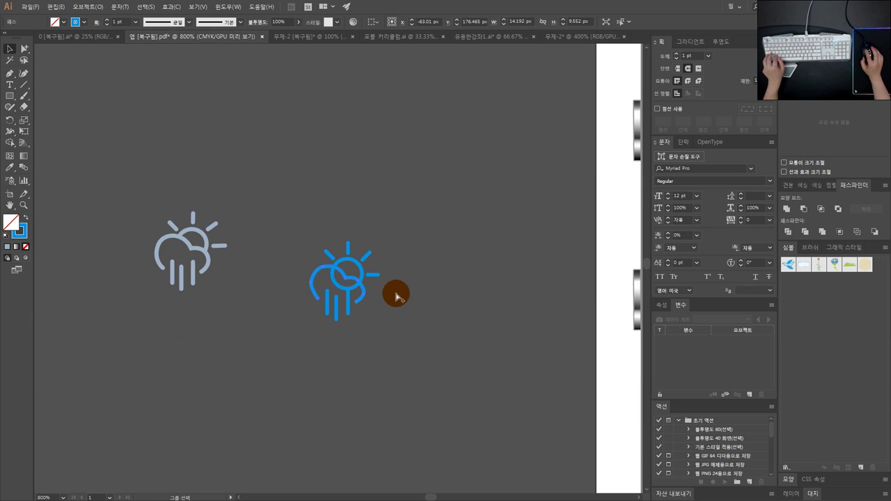
{"action": "left_click", "coordinate": [397, 301]}
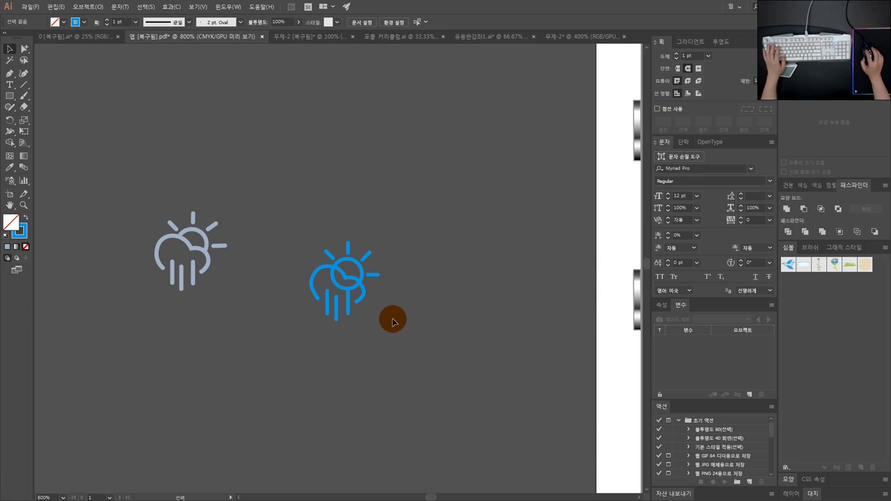
- Try moving the sun circle of the blue weather icon up and to the right, away from the cloud, and undo it
{"action": "mouse_move", "coordinate": [381, 273]}
{"action": "left_mouse_down"}
{"action": "mouse_move", "coordinate": [434, 255]}
{"action": "mouse_move", "coordinate": [380, 267]}
{"action": "left_mouse_up"}
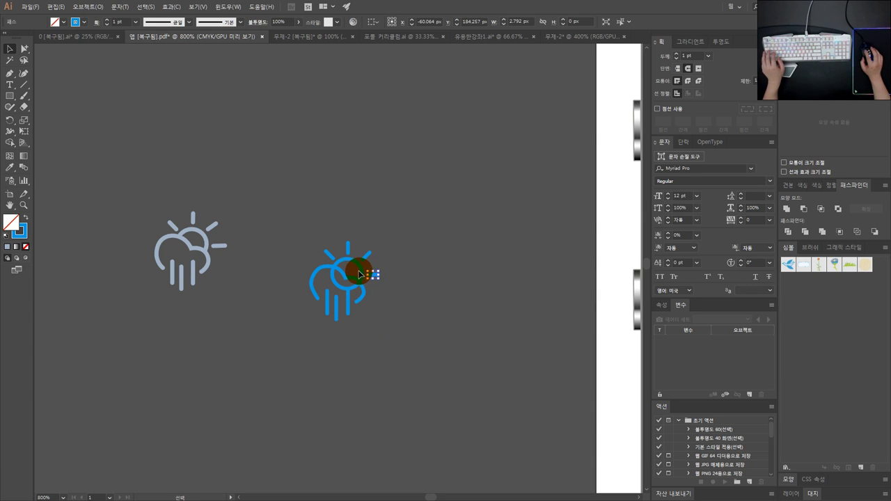
{"action": "left_click", "coordinate": [361, 271]}
{"action": "left_click_drag", "start_coordinate": [361, 268], "coordinate": [543, 185]}
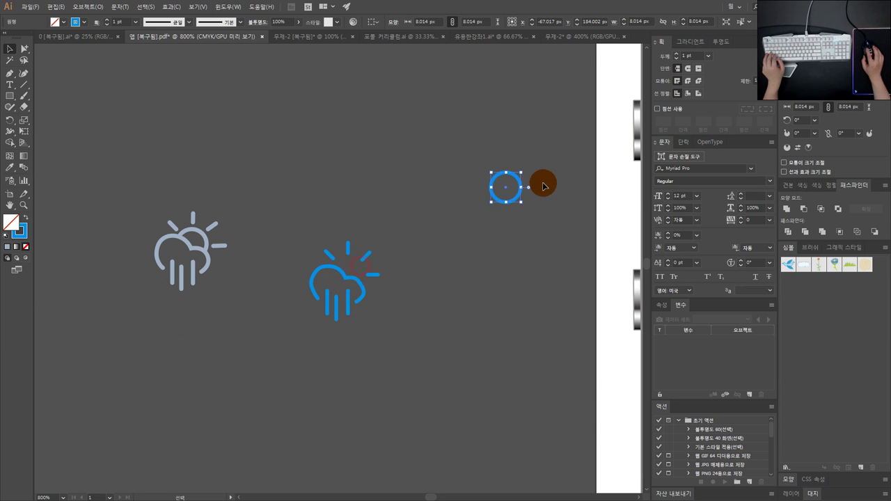
{"action": "key", "text": "ctrl+z"}
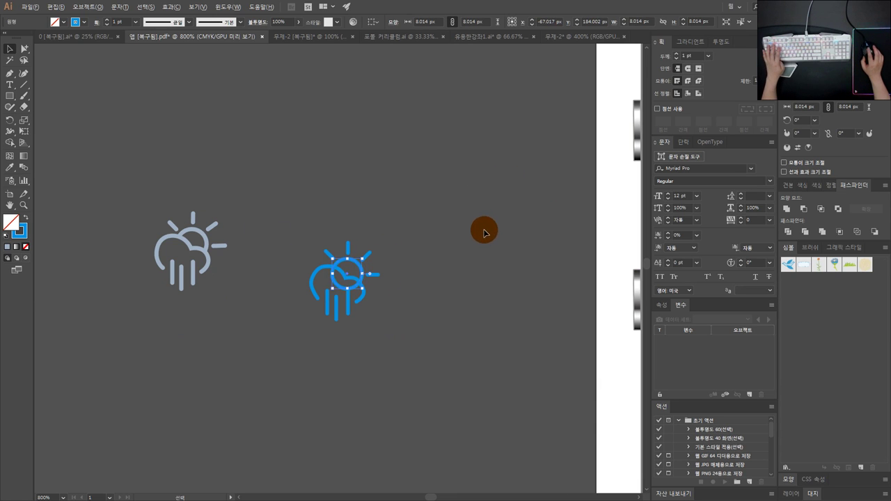
- Try grouping all parts of the blue weather icon, undo the grouping, and clear the selection
{"action": "scroll", "coordinate": [485, 231], "scroll_direction": "down", "scroll_amount": 5}
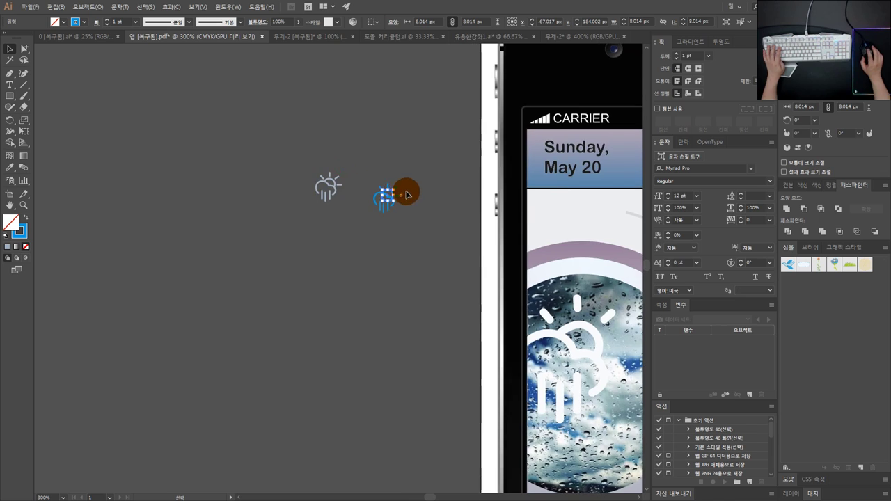
{"action": "scroll", "coordinate": [406, 195], "scroll_direction": "up", "scroll_amount": 4}
{"action": "left_click", "coordinate": [391, 221]}
{"action": "left_click_drag", "start_coordinate": [406, 221], "coordinate": [381, 186]}
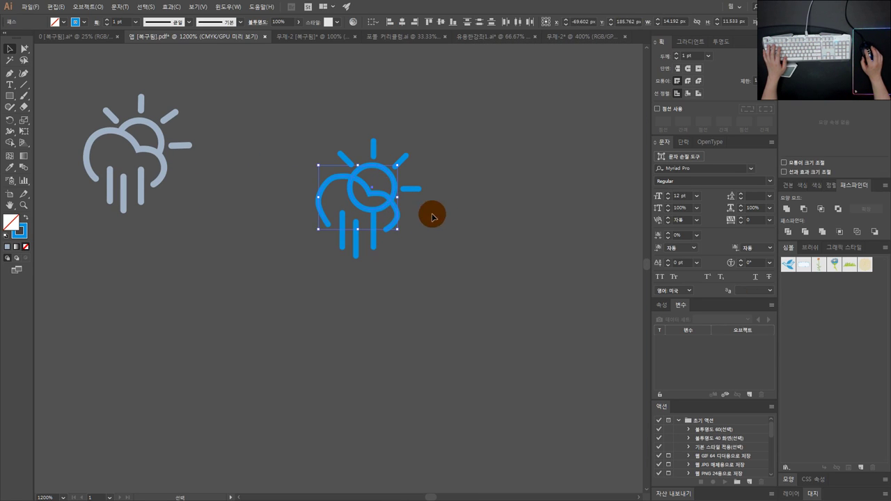
{"action": "left_click_drag", "start_coordinate": [444, 258], "coordinate": [260, 140]}
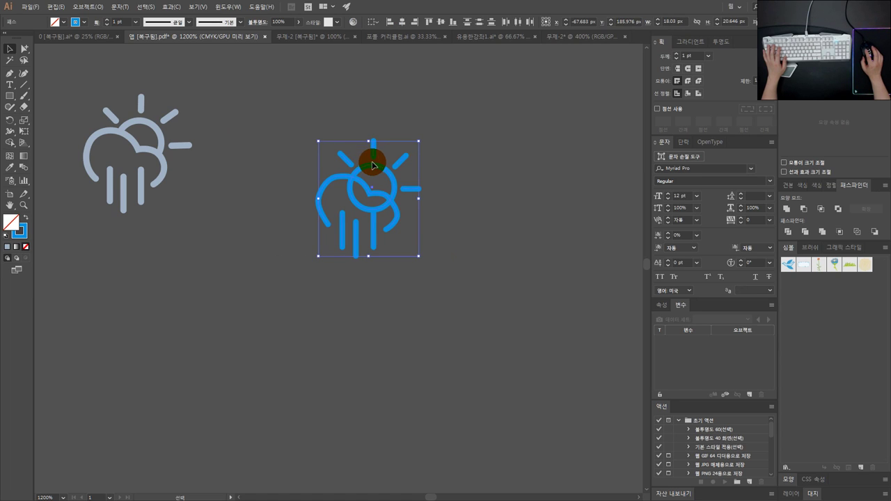
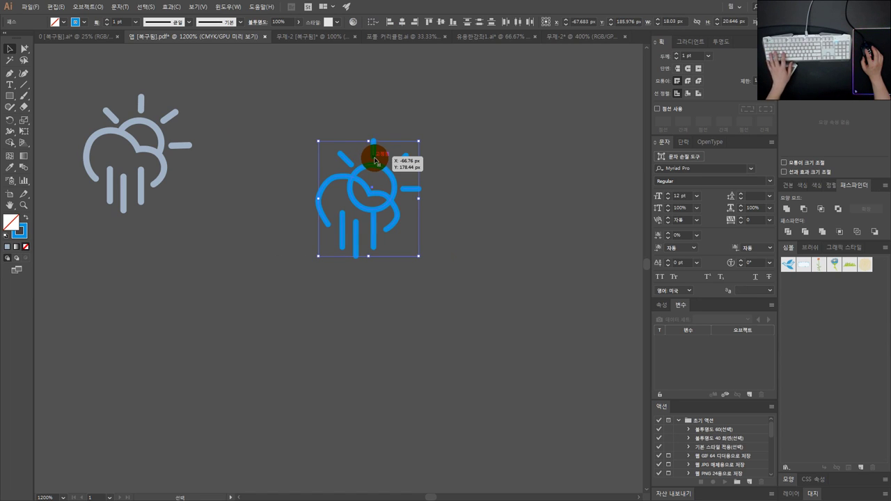
{"action": "left_click_drag", "start_coordinate": [374, 159], "coordinate": [367, 149]}
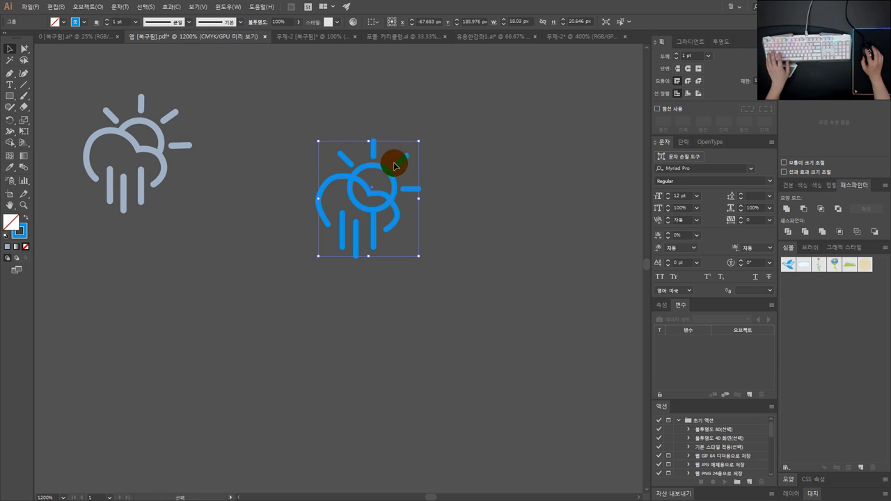
{"action": "left_click", "coordinate": [427, 182]}
{"action": "left_click_drag", "start_coordinate": [396, 178], "coordinate": [425, 166]}
{"action": "key", "text": "ctrl+z"}
{"action": "left_click", "coordinate": [441, 222]}
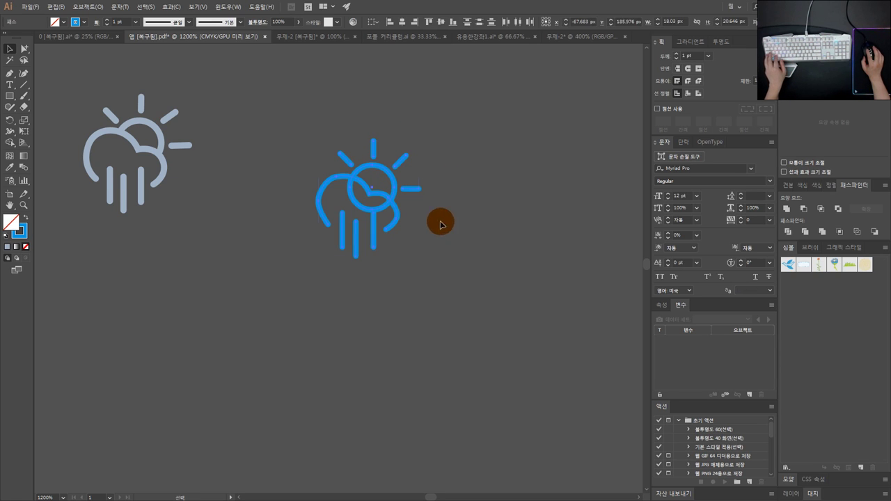
- Group all parts of the blue weather icon and move it to about X -63, Y 182 px
{"action": "left_click", "coordinate": [360, 173]}
{"action": "right_click", "coordinate": [390, 173]}
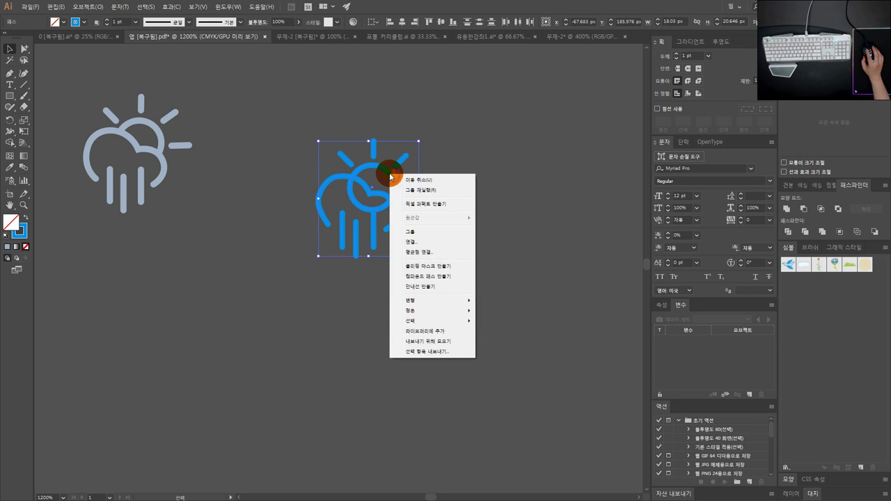
{"action": "left_click", "coordinate": [432, 236]}
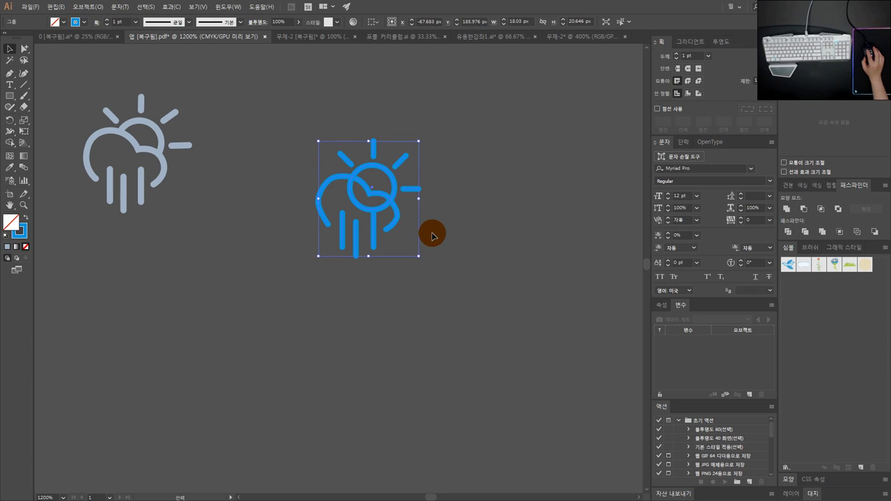
{"action": "left_click_drag", "start_coordinate": [387, 199], "coordinate": [493, 155]}
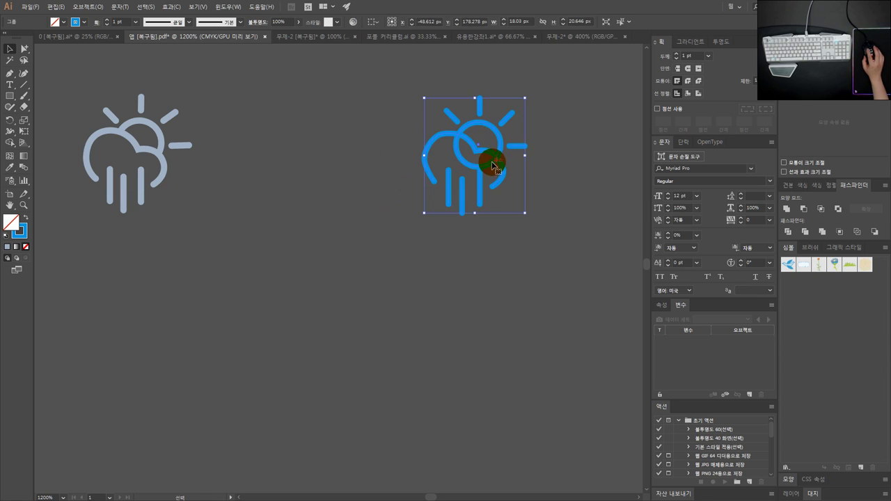
{"action": "left_click_drag", "start_coordinate": [481, 199], "coordinate": [417, 185]}
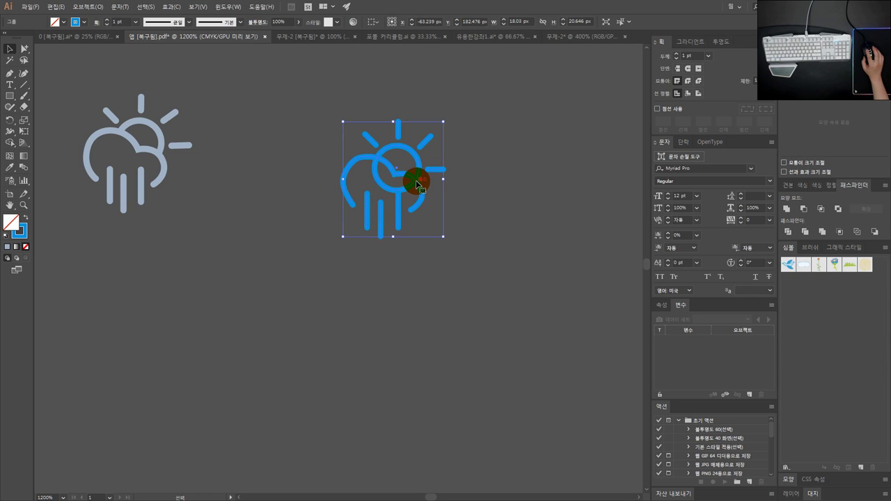
- Ungroup the blue weather icon, try moving its cloud outline down and to the right, and undo that move
{"action": "right_click", "coordinate": [417, 184]}
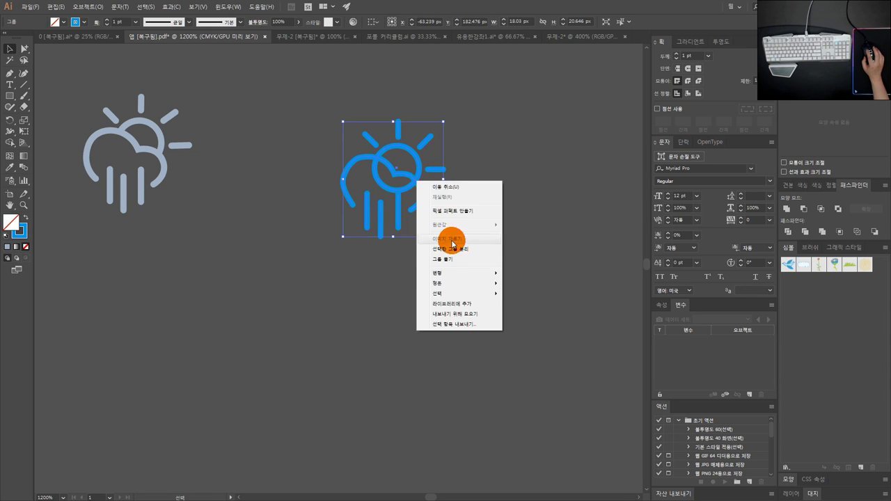
{"action": "left_click", "coordinate": [452, 263]}
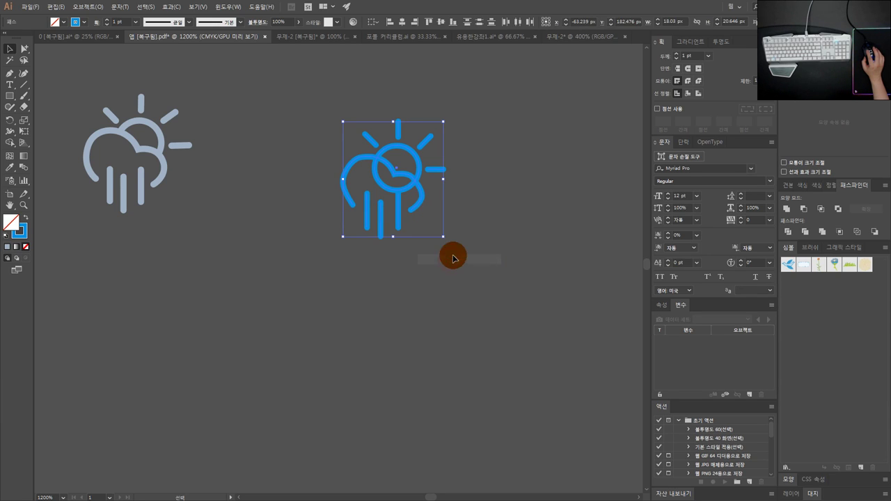
{"action": "left_click", "coordinate": [485, 222]}
{"action": "left_click_drag", "start_coordinate": [423, 194], "coordinate": [485, 213]}
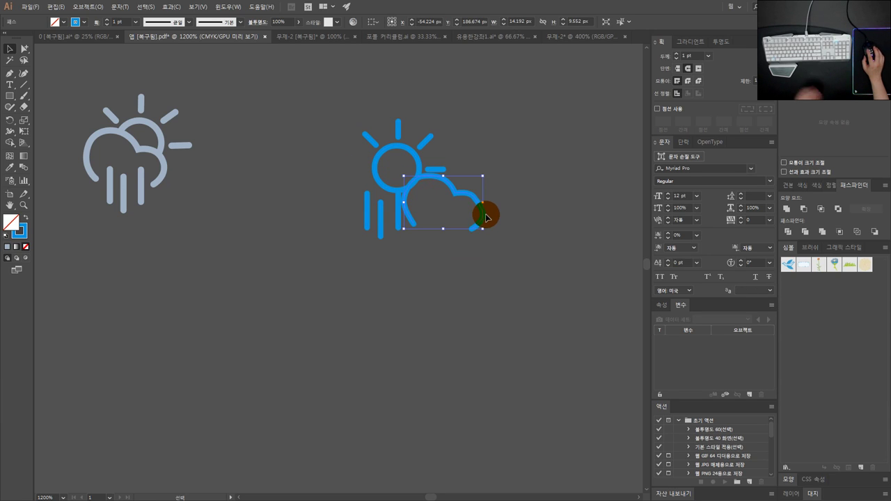
{"action": "key", "text": "ctrl+z"}
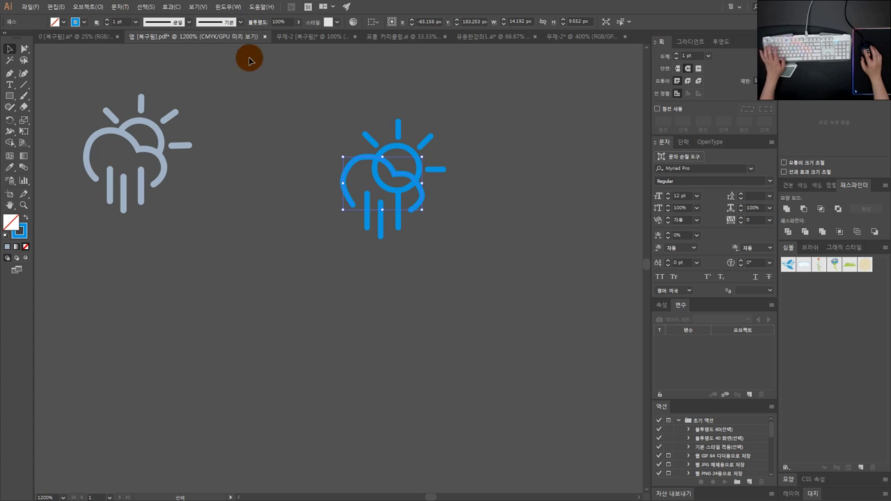
- In 무제-2 [복구됨], ungroup the divided red and yellow circles
{"action": "left_click", "coordinate": [425, 36]}
{"action": "left_click", "coordinate": [237, 36]}
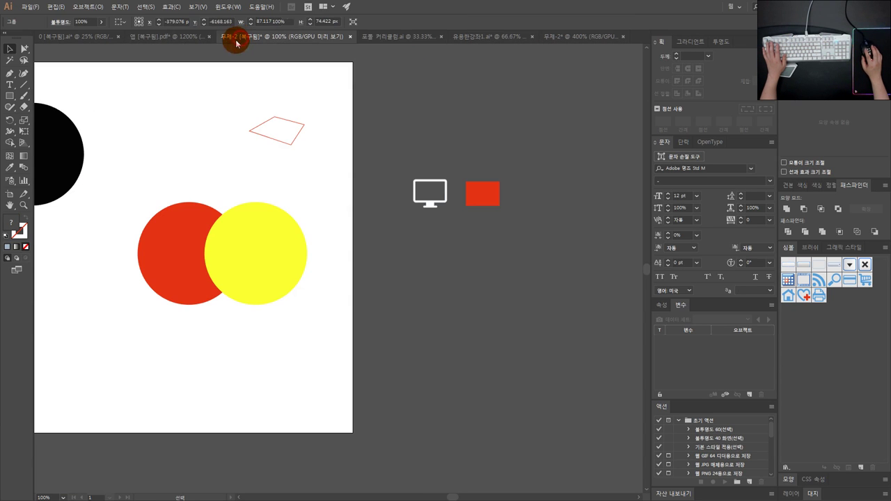
{"action": "left_click", "coordinate": [290, 255]}
{"action": "left_click_drag", "start_coordinate": [237, 192], "coordinate": [359, 136]}
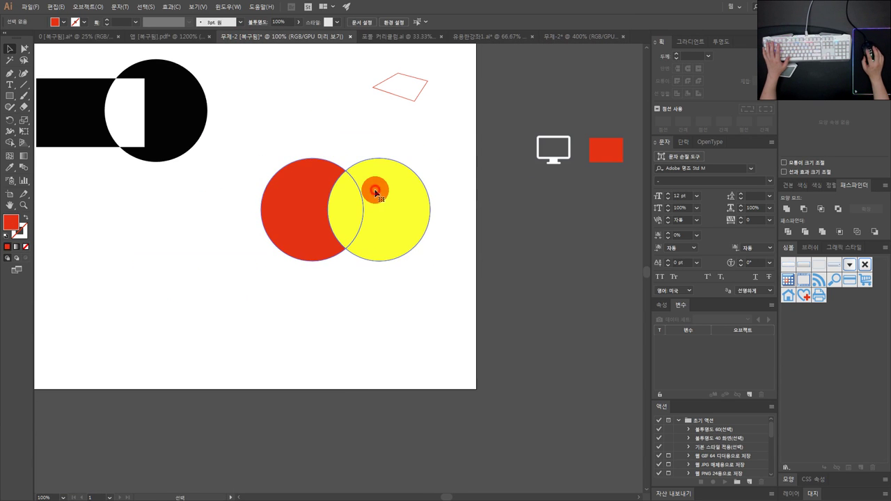
{"action": "right_click", "coordinate": [369, 180]}
{"action": "left_click", "coordinate": [394, 257]}
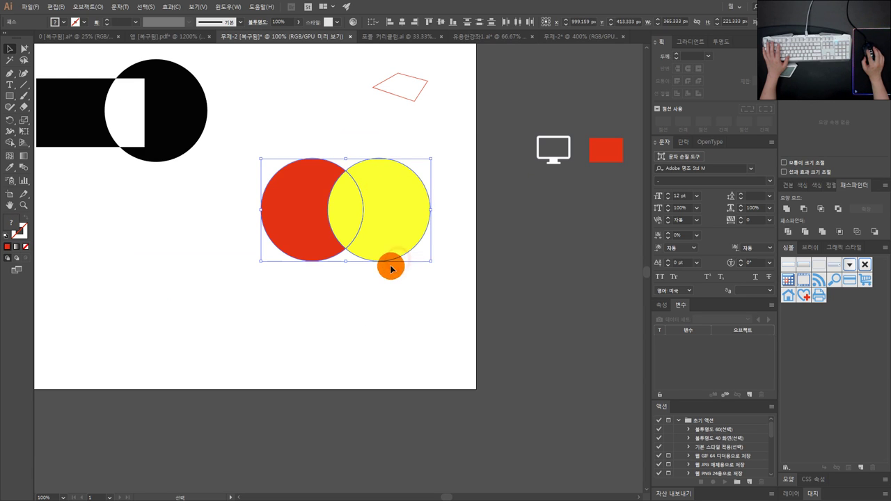
- Try moving the yellow crescent, the yellow overlap piece and the red crescent apart, and undo the moves
{"action": "left_click", "coordinate": [371, 301]}
{"action": "left_click_drag", "start_coordinate": [393, 219], "coordinate": [464, 215]}
{"action": "left_click_drag", "start_coordinate": [352, 213], "coordinate": [379, 126]}
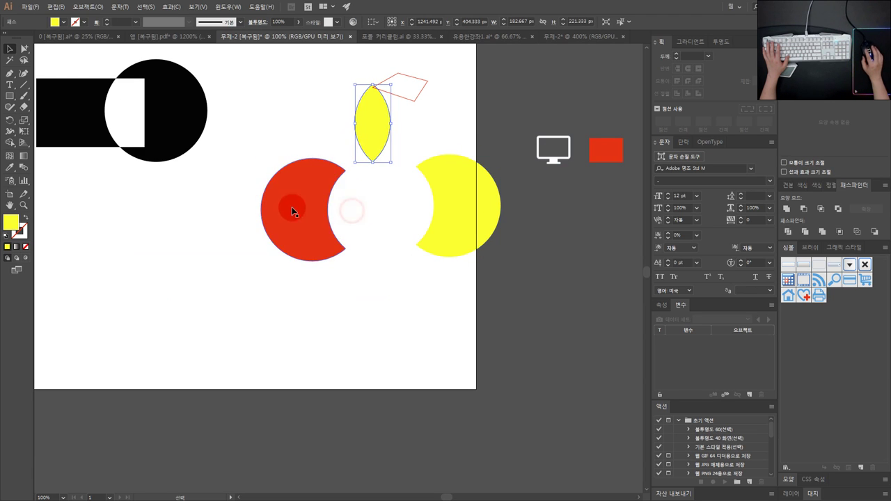
{"action": "left_click_drag", "start_coordinate": [290, 204], "coordinate": [208, 178]}
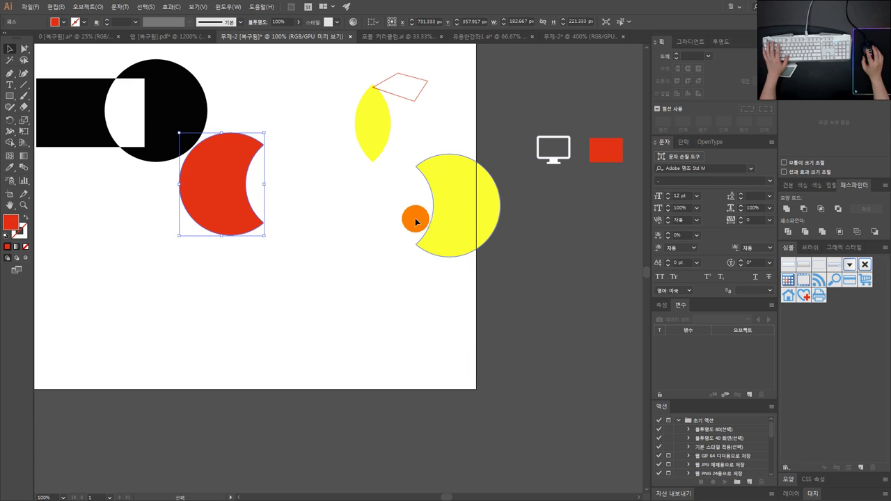
{"action": "key", "text": "ctrl+z"}
{"action": "key", "text": "ctrl+z"}
{"action": "key", "text": "ctrl+z"}
{"action": "key", "text": "ctrl+z"}
{"action": "key", "text": "ctrl+z"}
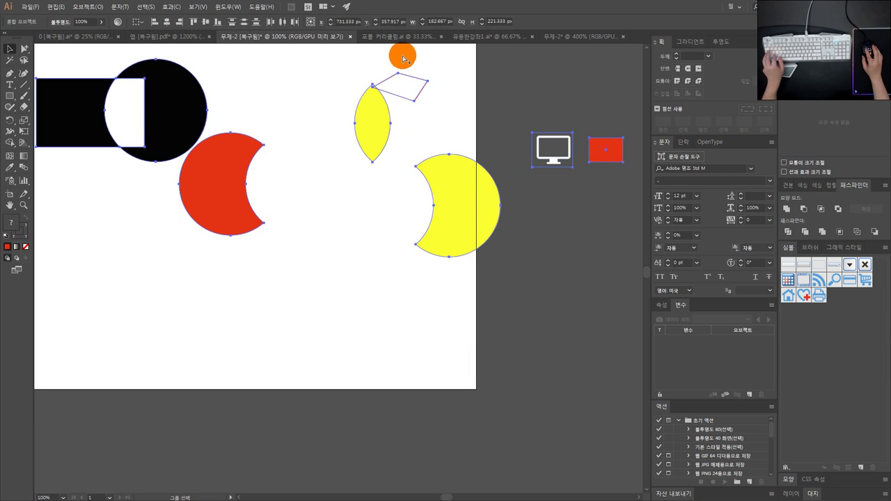
{"action": "left_click", "coordinate": [411, 39]}
{"action": "left_click", "coordinate": [491, 40]}
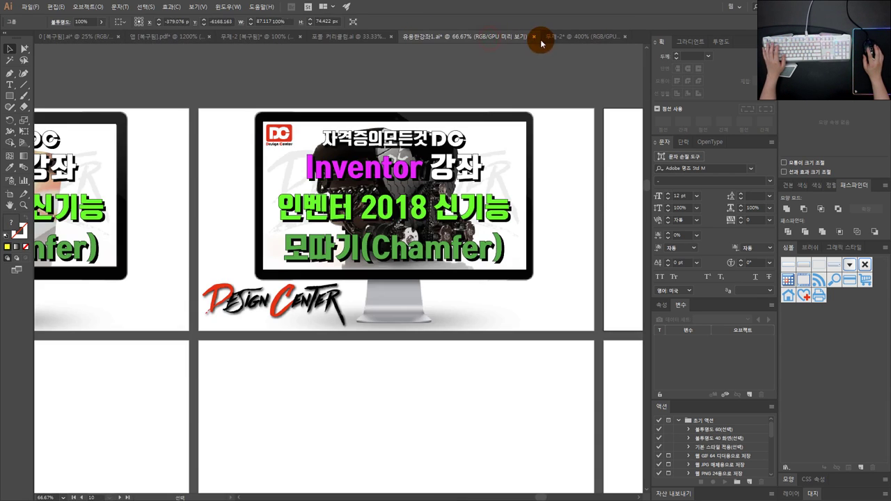
{"action": "left_click", "coordinate": [574, 38]}
{"action": "left_click", "coordinate": [257, 38]}
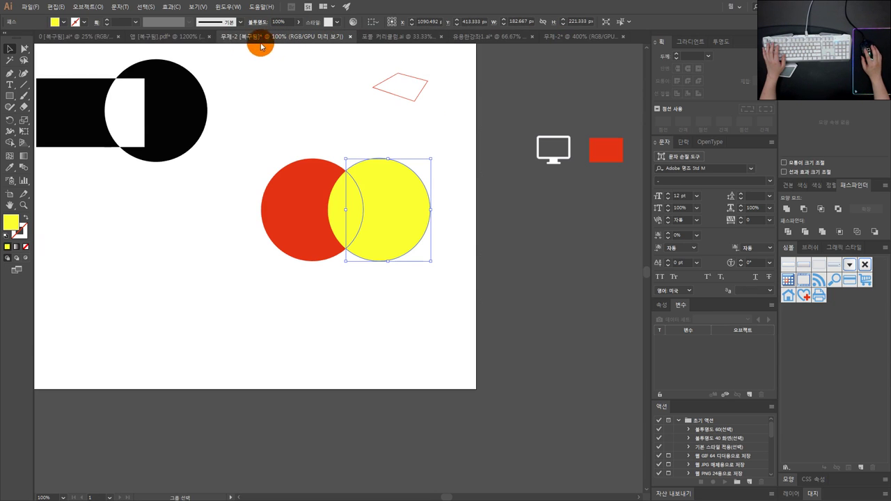
- In 앱 [복구됨].pdf, move the three rain lines of the blue weather icon down, clear of the cloud
{"action": "left_click", "coordinate": [193, 36]}
{"action": "left_click", "coordinate": [398, 190]}
{"action": "left_click", "coordinate": [396, 172]}
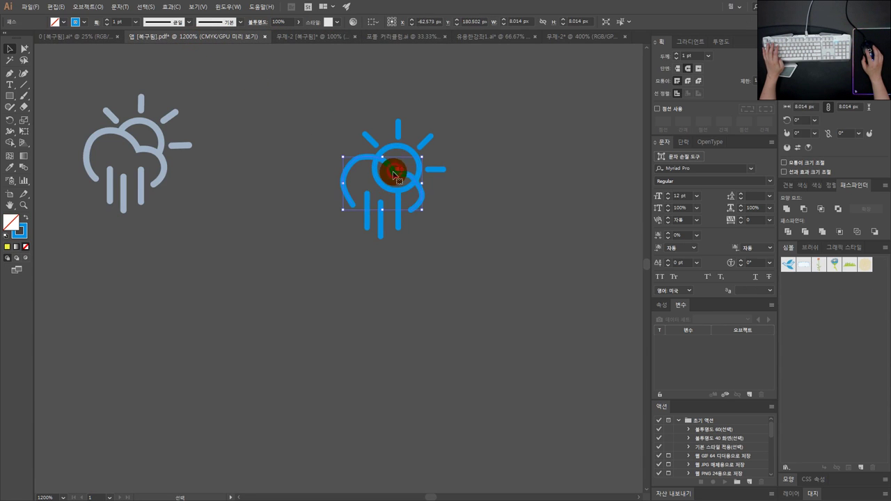
{"action": "scroll", "coordinate": [408, 164], "scroll_direction": "up", "scroll_amount": 2}
{"action": "left_click", "coordinate": [440, 214]}
{"action": "left_click_drag", "start_coordinate": [488, 294], "coordinate": [255, 105]}
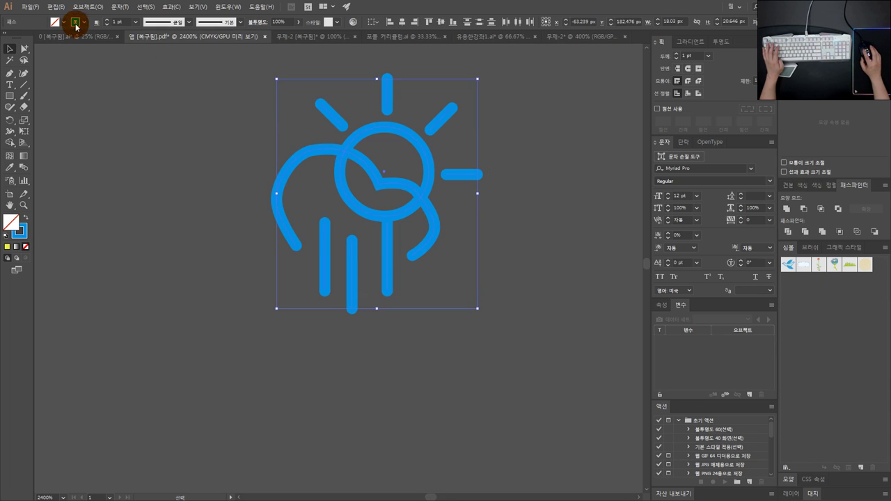
{"action": "left_click_drag", "start_coordinate": [394, 330], "coordinate": [356, 339]}
- Expand the fill and stroke of the blue icon's cloud outline and sun circle, and clear the selection
{"action": "left_click", "coordinate": [337, 149]}
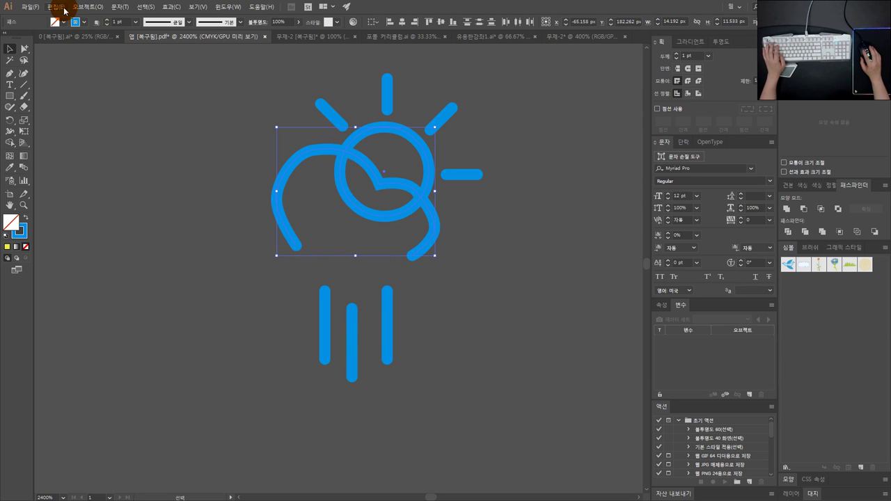
{"action": "left_click", "coordinate": [88, 7]}
{"action": "left_click", "coordinate": [115, 113]}
{"action": "left_click", "coordinate": [146, 223]}
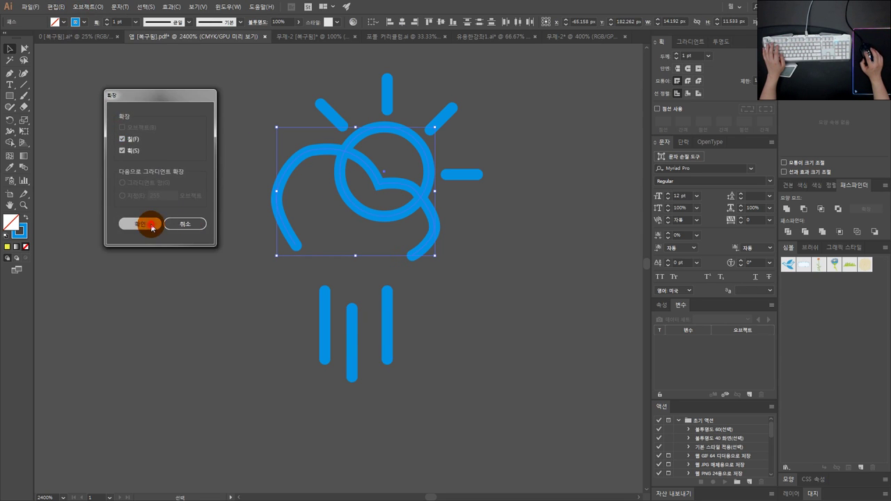
{"action": "left_click", "coordinate": [352, 224]}
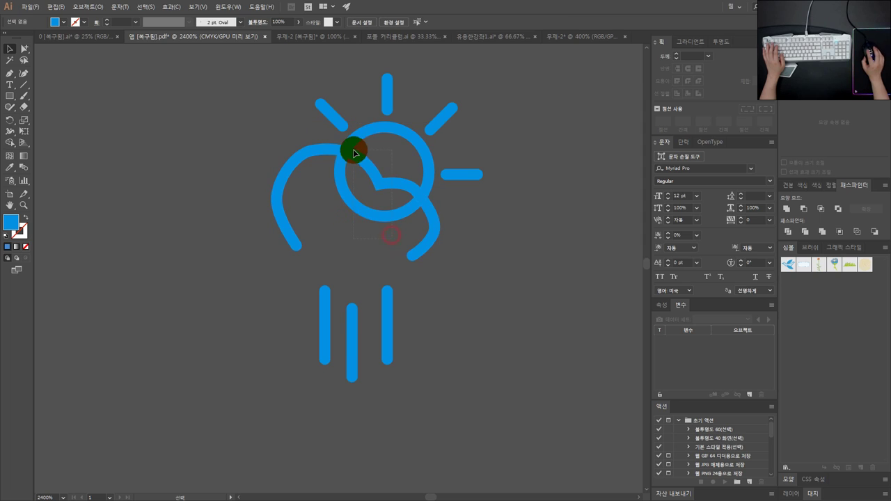
- Divide the expanded cloud and sun circle with Pathfinder and ungroup the resulting pieces
{"action": "left_click", "coordinate": [353, 150]}
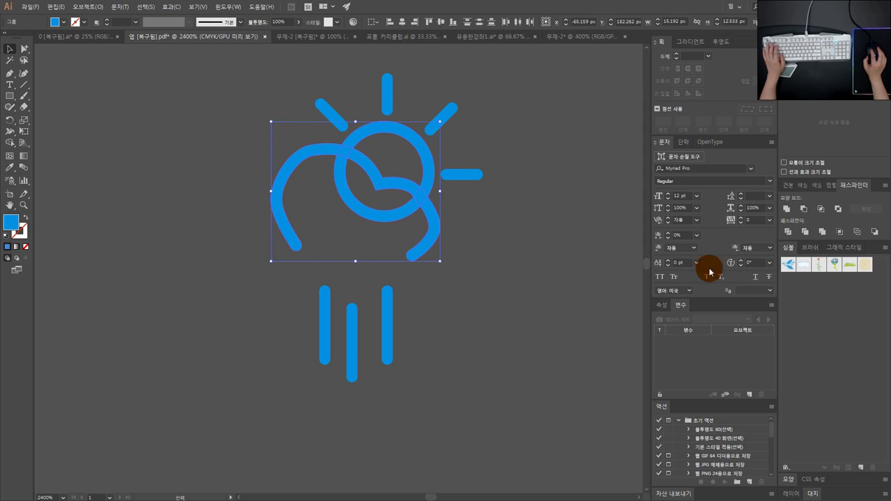
{"action": "left_click", "coordinate": [789, 232]}
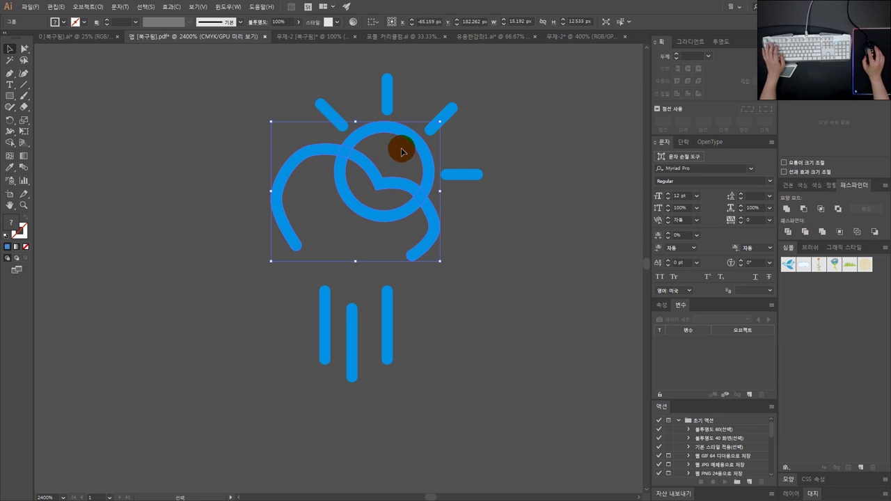
{"action": "right_click", "coordinate": [416, 206]}
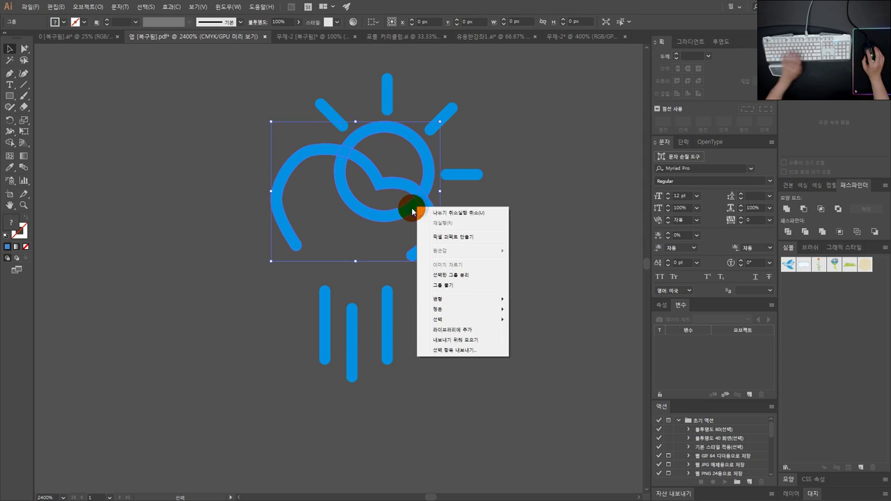
{"action": "left_click", "coordinate": [446, 285]}
- Delete the part of the divided sun circle that lies inside the cloud
{"action": "left_click", "coordinate": [379, 240]}
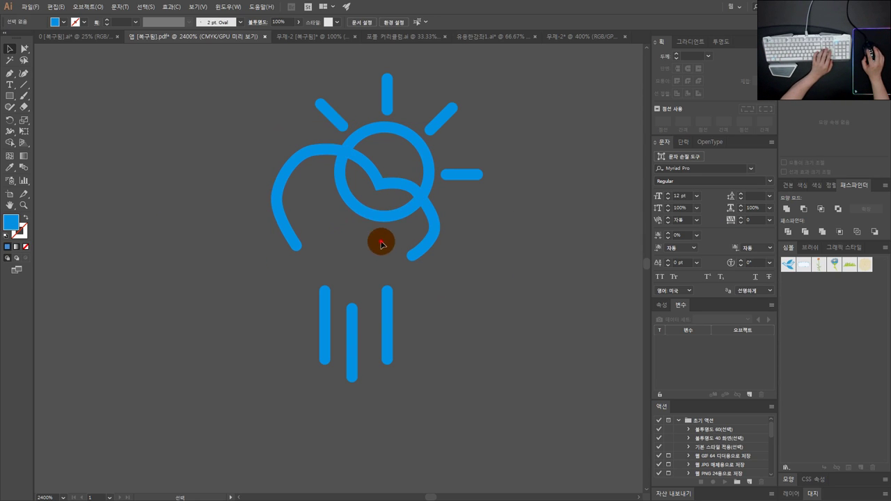
{"action": "left_click", "coordinate": [362, 207]}
{"action": "key", "text": "Delete"}
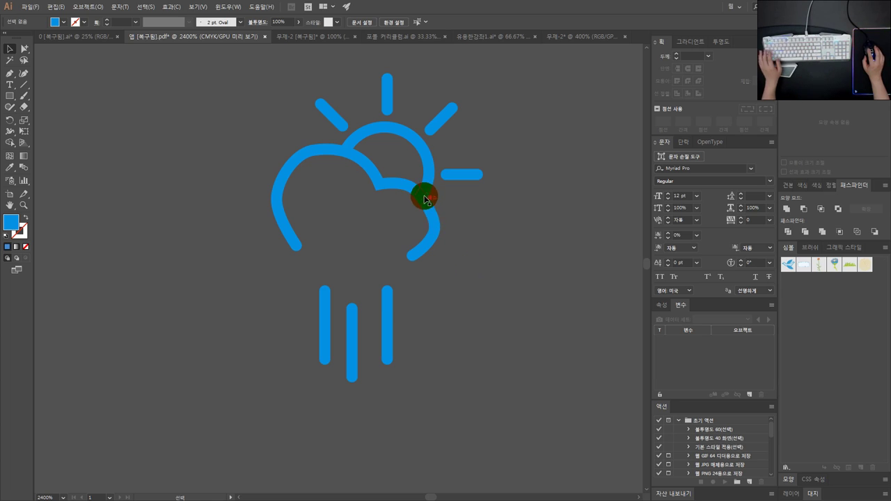
- Try moving the remaining outer sun arc to the right, away from the cloud, and undo it
{"action": "left_click", "coordinate": [341, 154]}
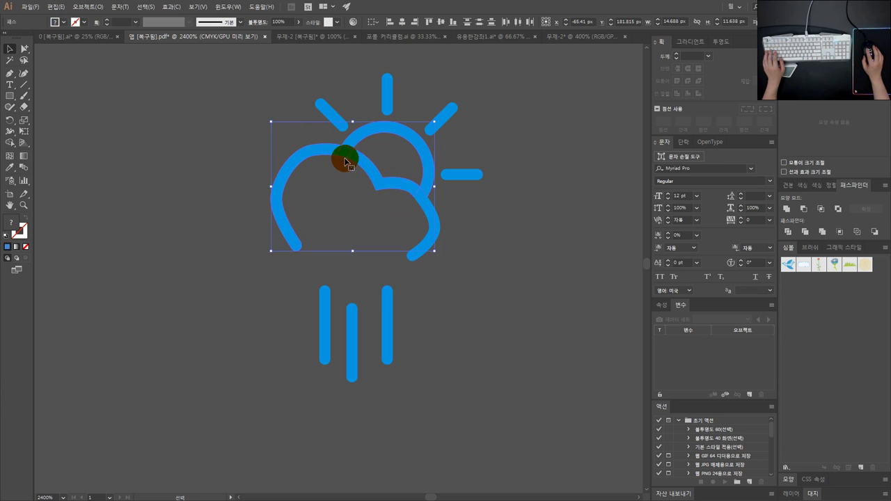
{"action": "left_click", "coordinate": [385, 148]}
{"action": "left_click_drag", "start_coordinate": [387, 133], "coordinate": [417, 135]}
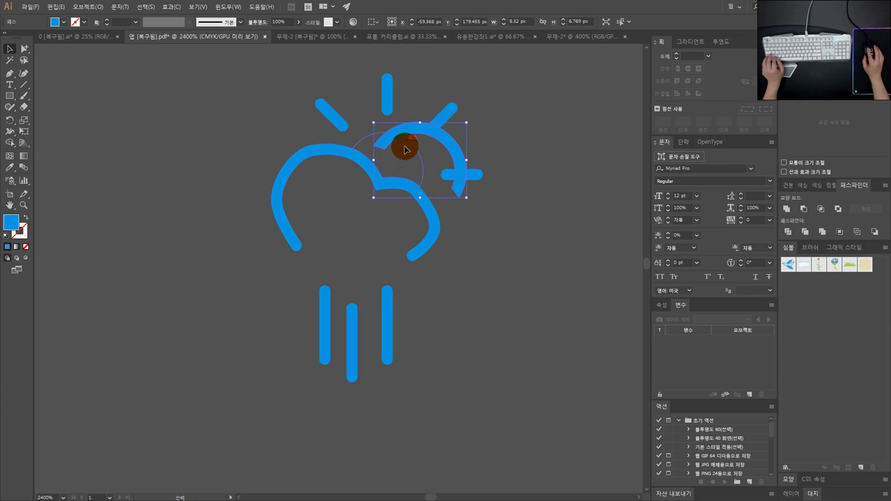
{"action": "key", "text": "ctrl+z"}
- Try uniting the sun arc with the adjoining piece of the cloud outline using Pathfinder, and undo the merge
{"action": "left_click_drag", "start_coordinate": [390, 219], "coordinate": [350, 142]}
{"action": "left_click", "coordinate": [350, 142], "text": "shift"}
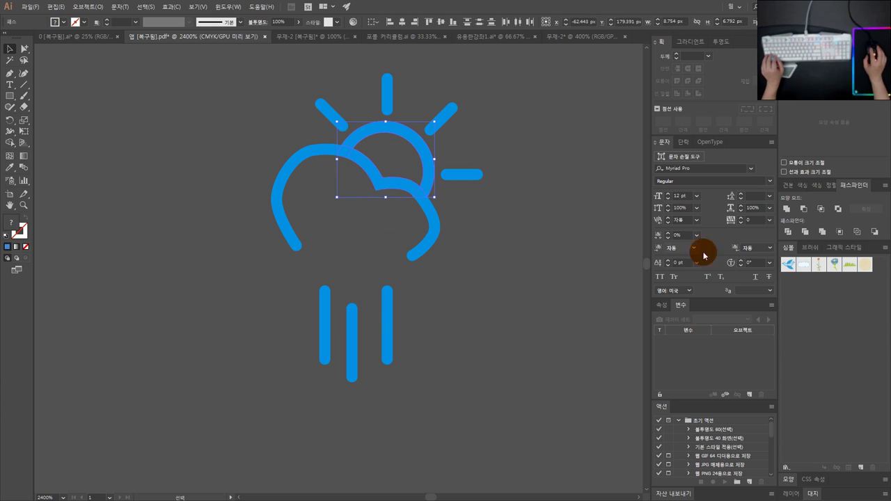
{"action": "left_click", "coordinate": [787, 210]}
{"action": "key", "text": "ctrl+z"}
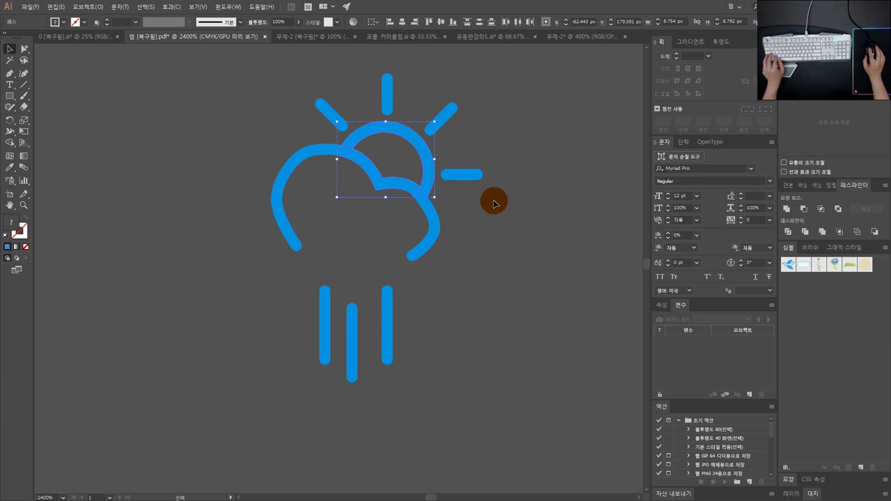
- Apply Pathfinder Trim to the sun arc and the adjoining cloud piece, checking the grouping with a trial move that is undone
{"action": "left_click", "coordinate": [805, 233]}
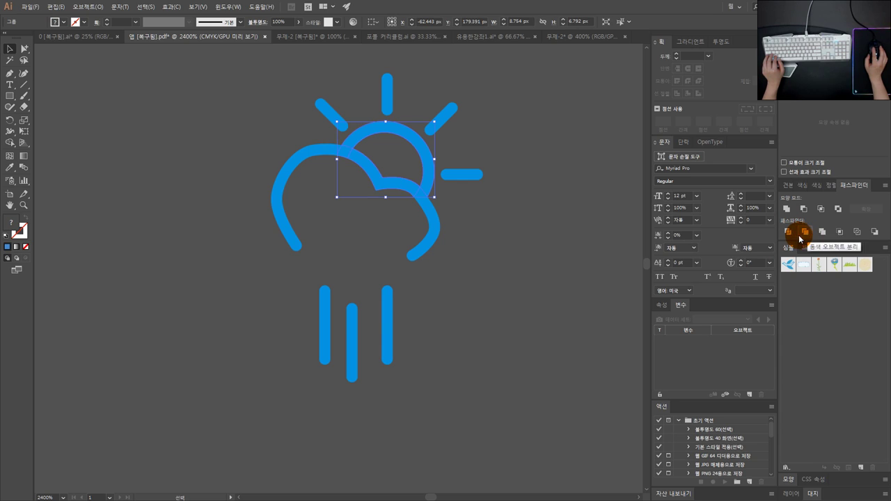
{"action": "left_click", "coordinate": [580, 242]}
{"action": "left_click_drag", "start_coordinate": [430, 180], "coordinate": [468, 163]}
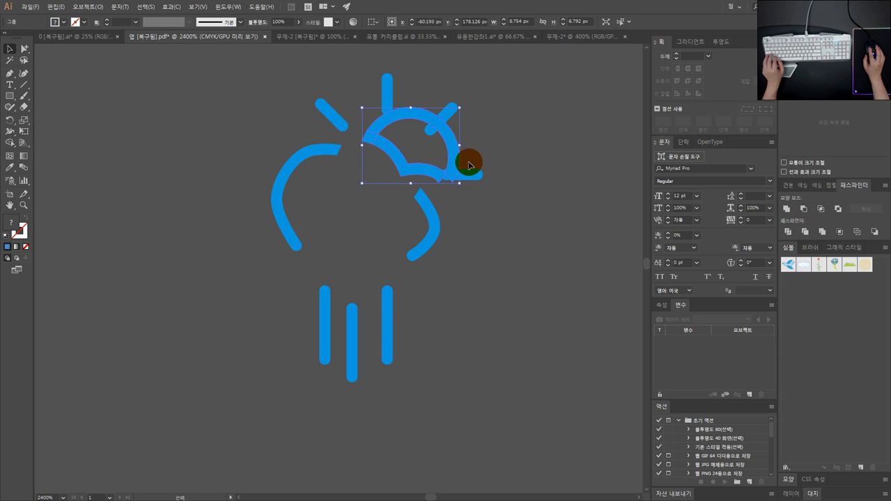
{"action": "key", "text": "ctrl+z"}
- Try uniting the sun arc group and the cloud outline pieces with Pathfinder, and undo it
{"action": "left_click_drag", "start_coordinate": [409, 218], "coordinate": [329, 148]}
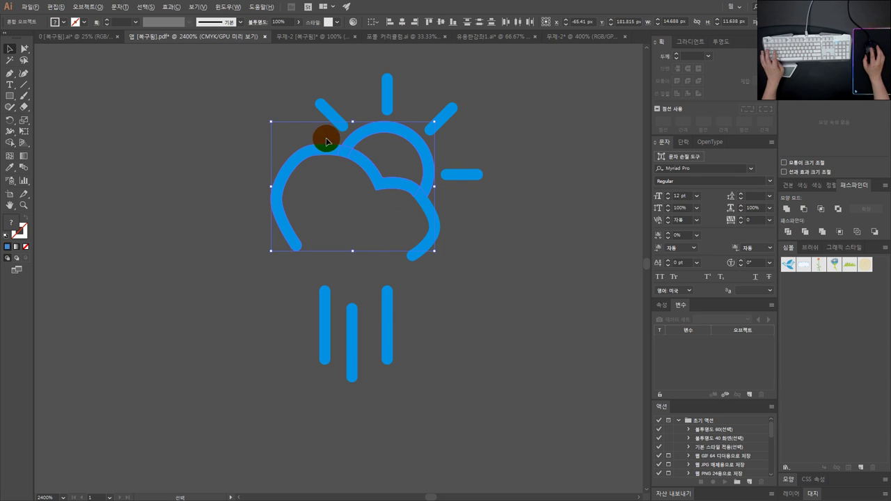
{"action": "scroll", "coordinate": [324, 153], "scroll_direction": "up", "scroll_amount": 2}
{"action": "scroll", "coordinate": [360, 195], "scroll_direction": "down", "scroll_amount": 2}
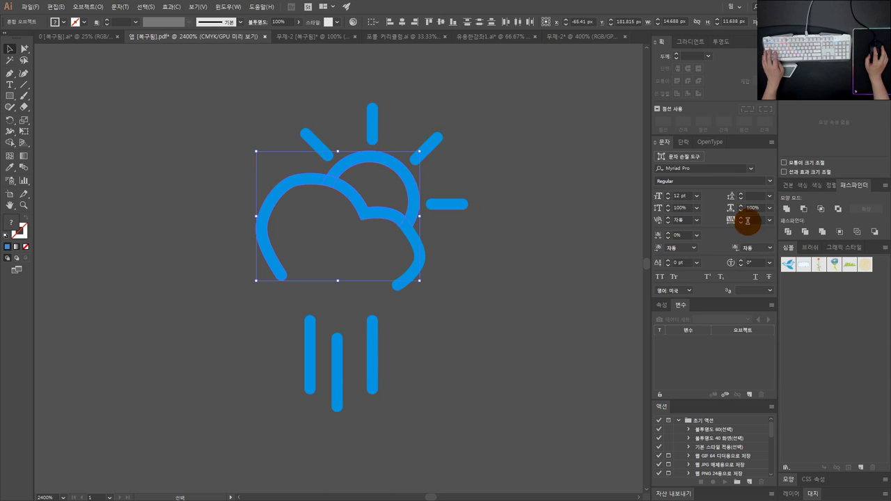
{"action": "left_click", "coordinate": [786, 210]}
{"action": "left_click", "coordinate": [424, 199]}
{"action": "key", "text": "ctrl+z"}
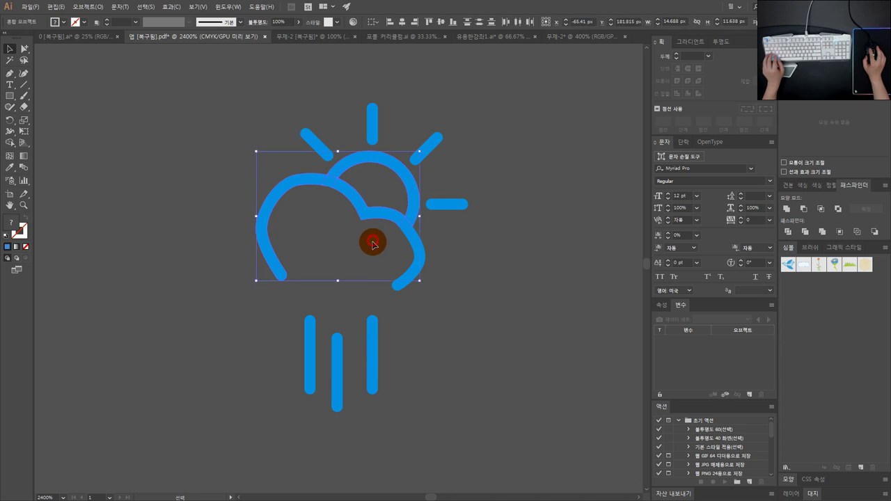
- Try moving the cloud and sun pieces away from the rest of the icon, undo the moves and clear the selection
{"action": "left_click_drag", "start_coordinate": [392, 251], "coordinate": [362, 219]}
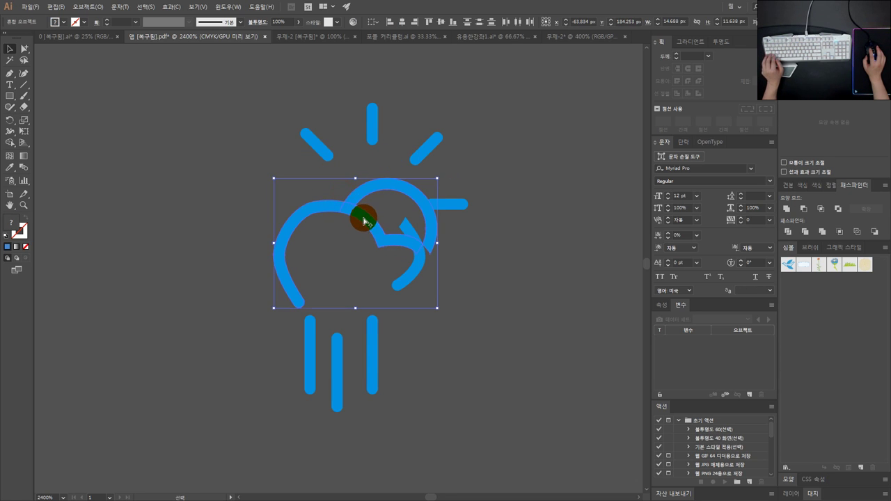
{"action": "key", "text": "ctrl+z"}
{"action": "left_click", "coordinate": [380, 242]}
{"action": "left_click_drag", "start_coordinate": [413, 239], "coordinate": [367, 244]}
{"action": "key", "text": "ctrl+z"}
{"action": "left_click", "coordinate": [382, 230]}
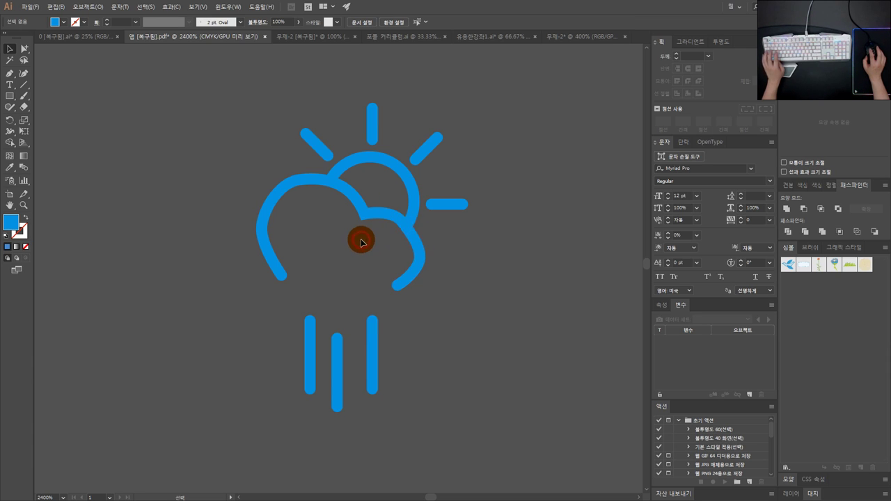
- Move the blue icon's three rain lines up so they overlap the cloud, and clear the selection
{"action": "scroll", "coordinate": [360, 238], "scroll_direction": "down", "scroll_amount": 2}
{"action": "scroll", "coordinate": [347, 233], "scroll_direction": "up", "scroll_amount": 1}
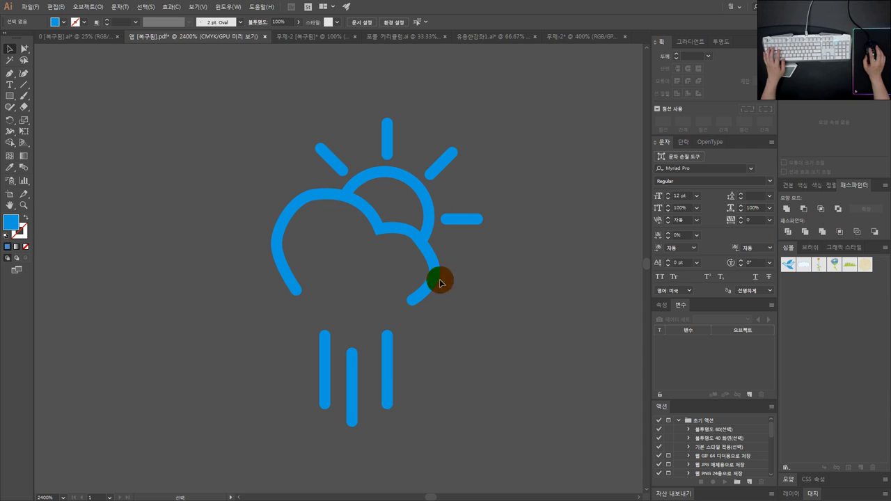
{"action": "left_click_drag", "start_coordinate": [315, 348], "coordinate": [317, 348]}
{"action": "left_click_drag", "start_coordinate": [388, 360], "coordinate": [382, 267]}
{"action": "left_click", "coordinate": [487, 279]}
{"action": "key", "text": "ctrl+minus"}
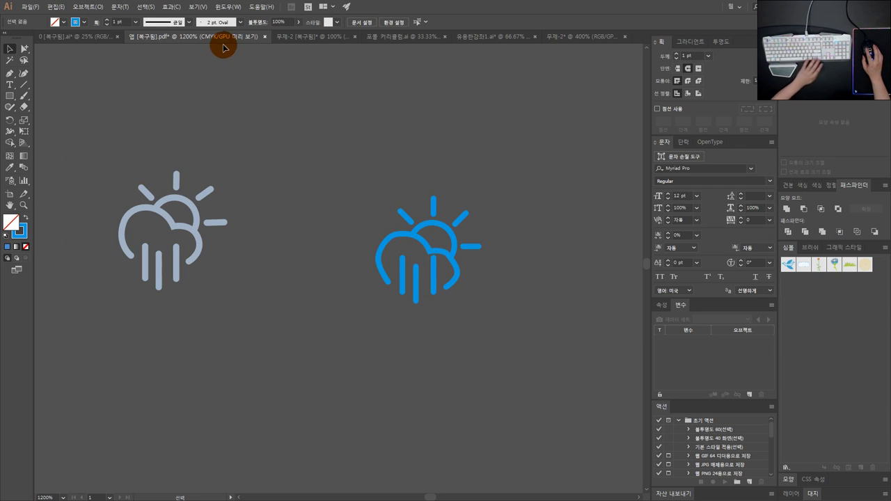
- Switch to the 무제-2 document and try moving the yellow crescent and the overlap piece apart, undoing the moves
{"action": "left_click", "coordinate": [296, 37]}
{"action": "left_click", "coordinate": [362, 135]}
{"action": "left_click_drag", "start_coordinate": [394, 193], "coordinate": [445, 163]}
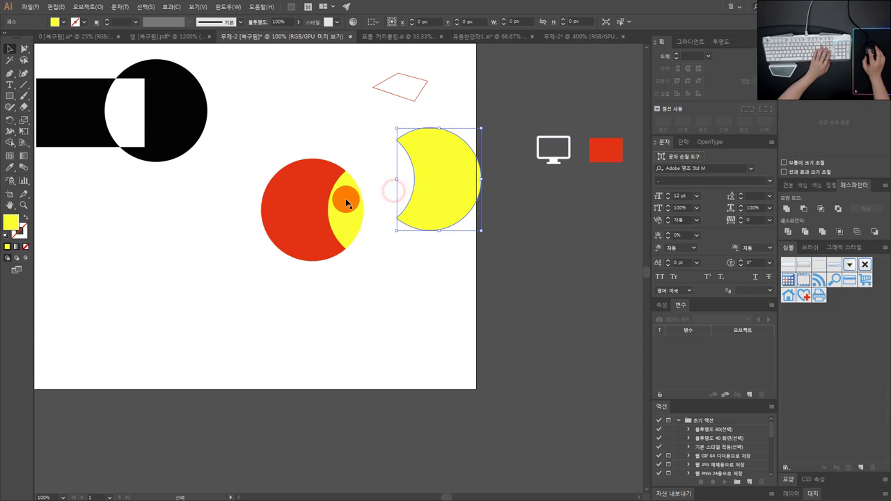
{"action": "left_click_drag", "start_coordinate": [347, 200], "coordinate": [365, 199]}
{"action": "key", "text": "ctrl+z"}
{"action": "key", "text": "ctrl+z"}
- Group the red piece, the overlap piece and the yellow piece of the divided circles
{"action": "left_click_drag", "start_coordinate": [435, 304], "coordinate": [367, 170]}
{"action": "right_click", "coordinate": [312, 184]}
{"action": "left_click", "coordinate": [341, 244]}
{"action": "left_click", "coordinate": [302, 129]}
{"action": "left_click", "coordinate": [332, 113]}
{"action": "left_click", "coordinate": [382, 199]}
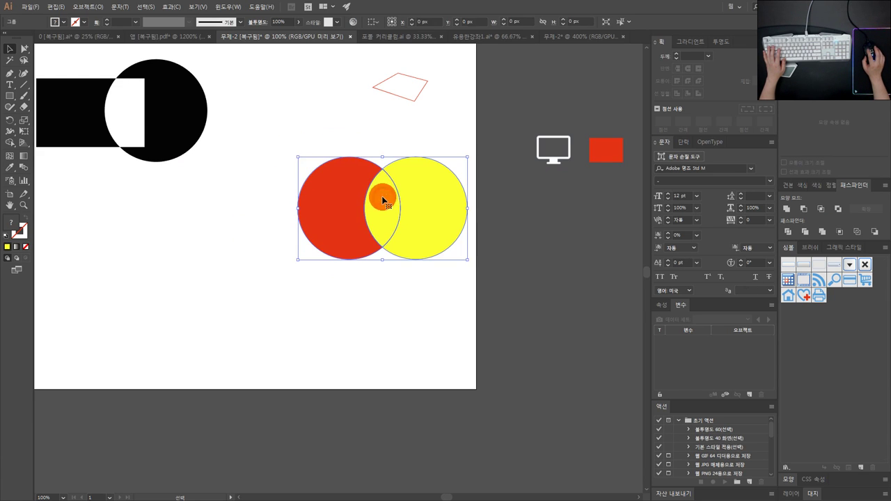
- Try pulling up the red circle's top anchor point with the Direct Selection tool, undo it and clear the selection
{"action": "left_click", "coordinate": [232, 125]}
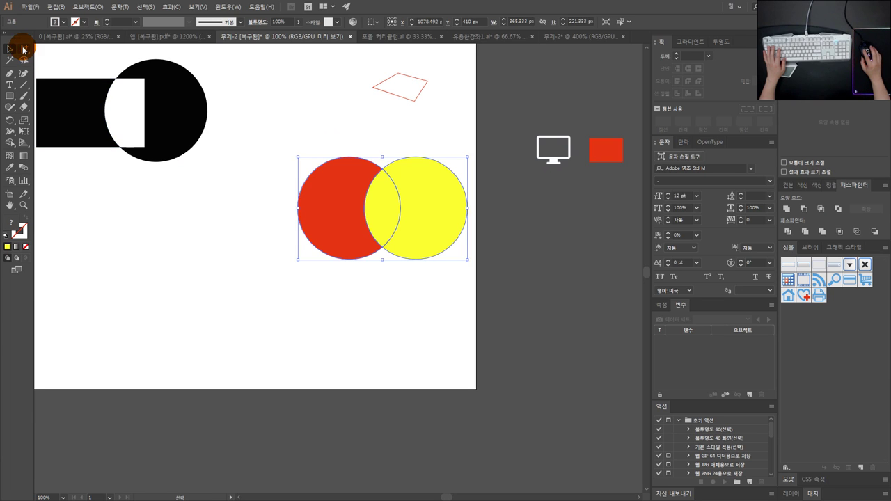
{"action": "left_click", "coordinate": [23, 49]}
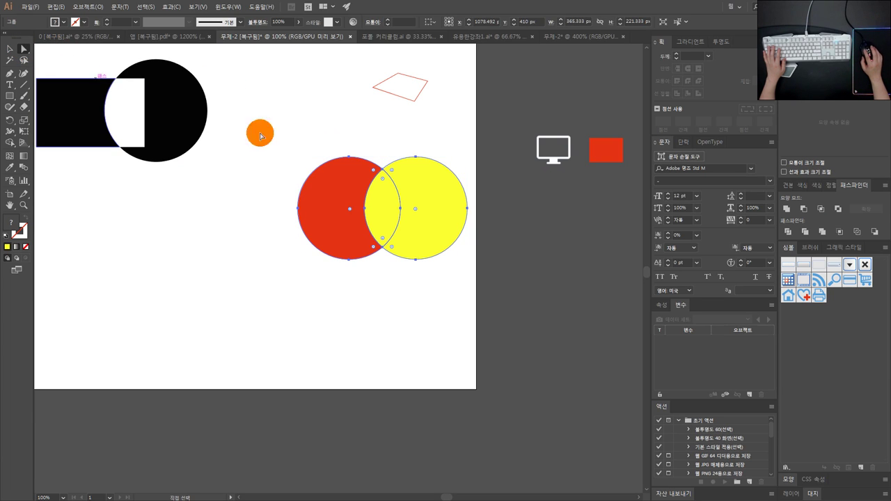
{"action": "left_click_drag", "start_coordinate": [348, 157], "coordinate": [349, 112]}
{"action": "key", "text": "ctrl+z"}
{"action": "left_click", "coordinate": [369, 139]}
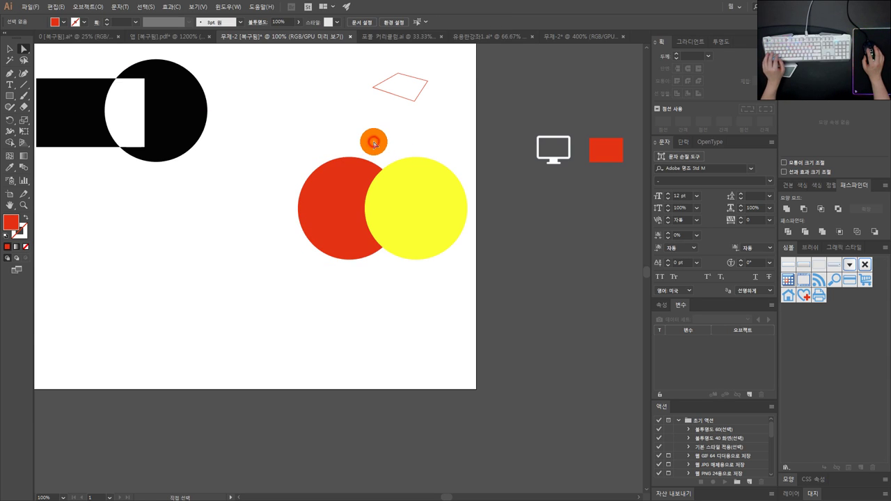
- Try moving the yellow crescent, the overlap piece and the red piece apart with the Group Selection tool, and undo the moves
{"action": "left_click", "coordinate": [26, 53]}
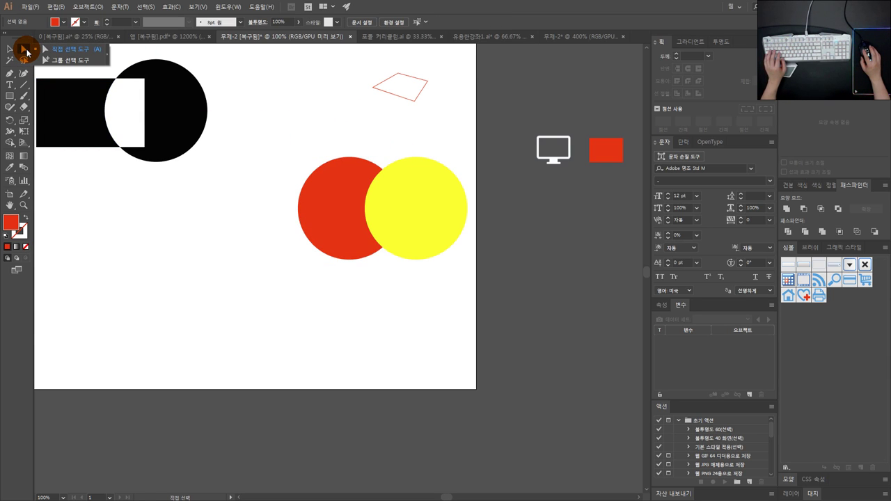
{"action": "left_click_drag", "start_coordinate": [27, 53], "coordinate": [51, 65]}
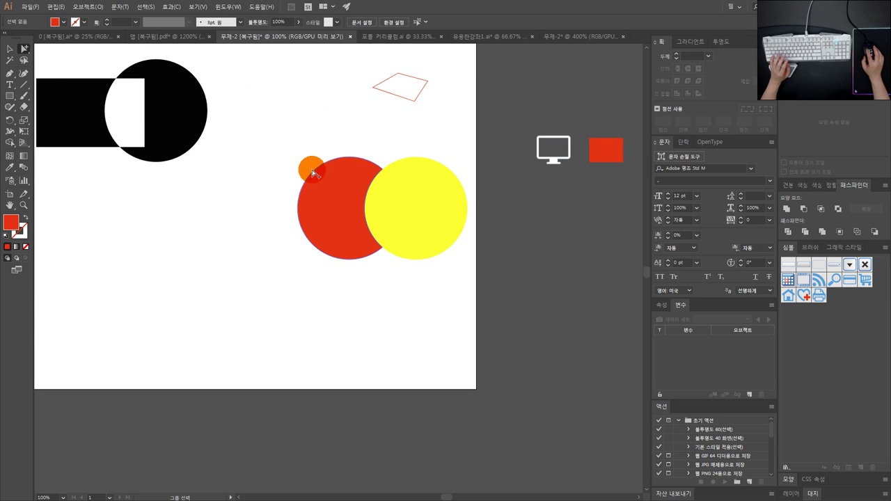
{"action": "left_click_drag", "start_coordinate": [425, 185], "coordinate": [494, 133]}
{"action": "left_click_drag", "start_coordinate": [384, 191], "coordinate": [436, 231]}
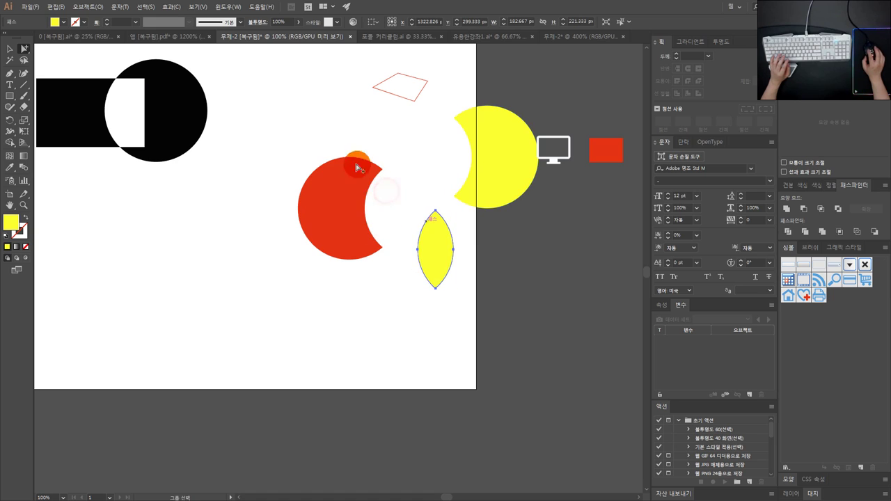
{"action": "left_click_drag", "start_coordinate": [333, 145], "coordinate": [266, 129]}
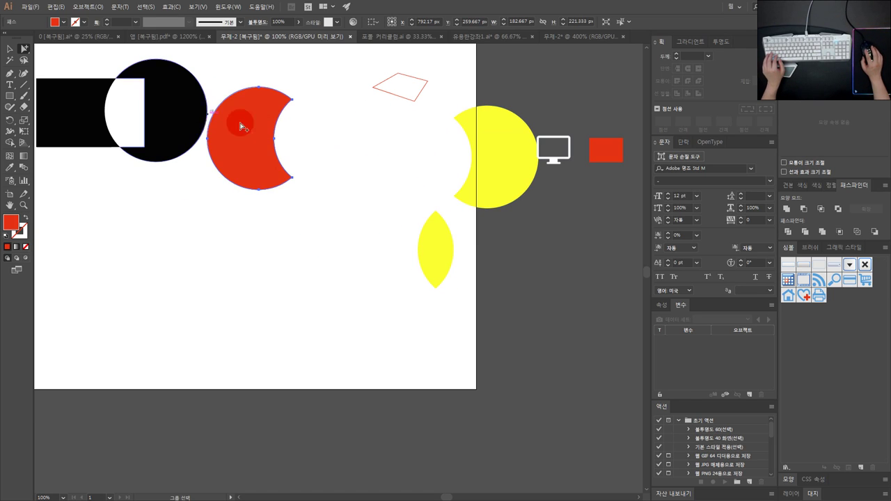
{"action": "key", "text": "ctrl+z"}
{"action": "key", "text": "ctrl+z"}
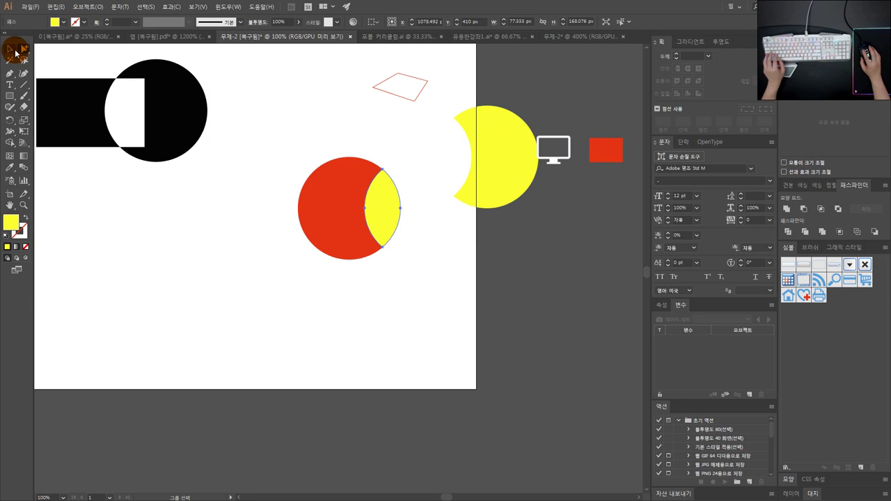
{"action": "key", "text": "ctrl+z"}
- Move the whole circle group with the Selection tool to about X 1171 px, Y 432 px
{"action": "left_click", "coordinate": [12, 48]}
{"action": "left_click", "coordinate": [334, 140]}
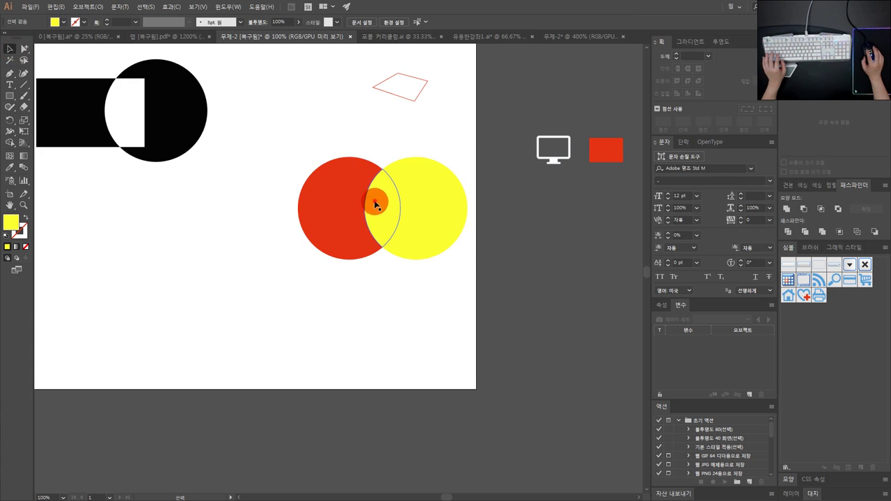
{"action": "left_click_drag", "start_coordinate": [374, 199], "coordinate": [391, 218]}
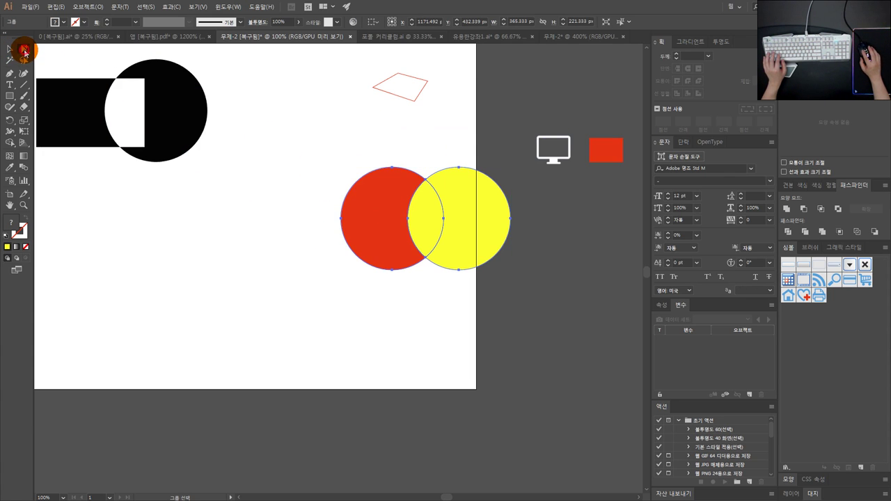
- Try pulling the red piece and the overlap piece out of the group with the Group Selection tool, and undo both moves
{"action": "left_click", "coordinate": [24, 50]}
{"action": "left_click", "coordinate": [356, 203]}
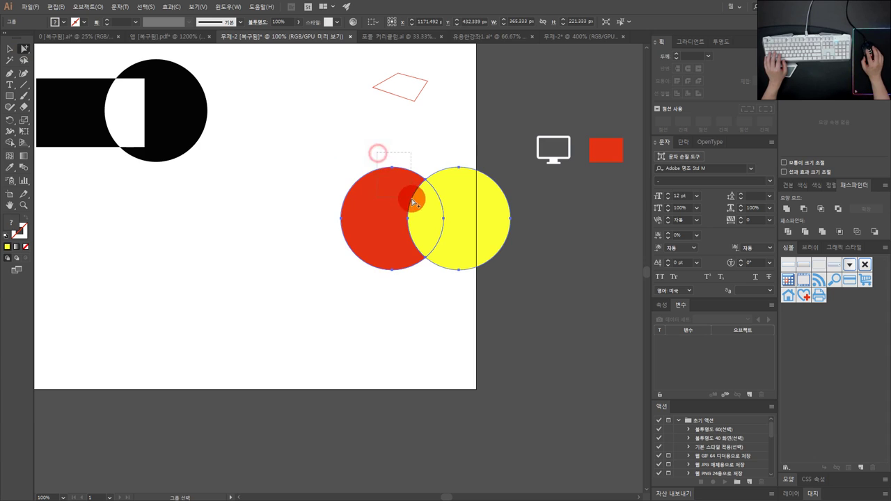
{"action": "left_click_drag", "start_coordinate": [393, 202], "coordinate": [266, 138]}
{"action": "left_click_drag", "start_coordinate": [422, 205], "coordinate": [337, 162]}
{"action": "key", "text": "ctrl+z"}
{"action": "key", "text": "ctrl+z"}
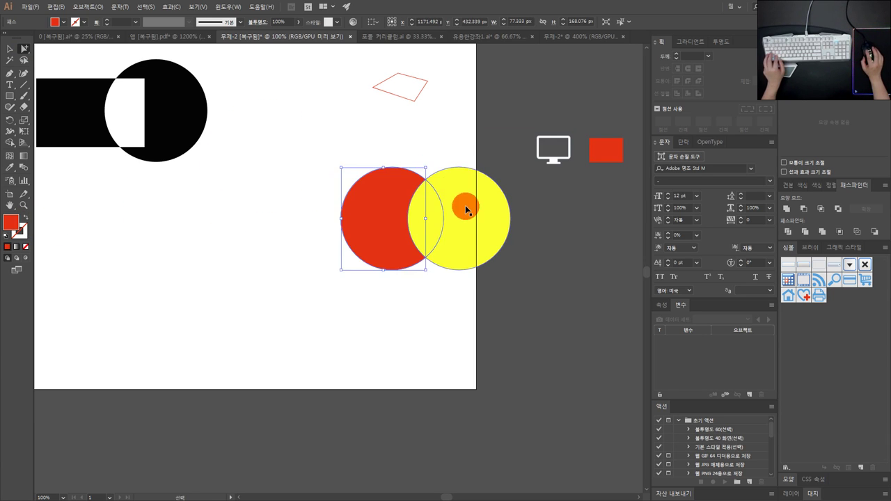
- Select only the overlap piece within the circle group and fill it with the light blue swatch
{"action": "left_click", "coordinate": [465, 159]}
{"action": "left_click", "coordinate": [432, 219]}
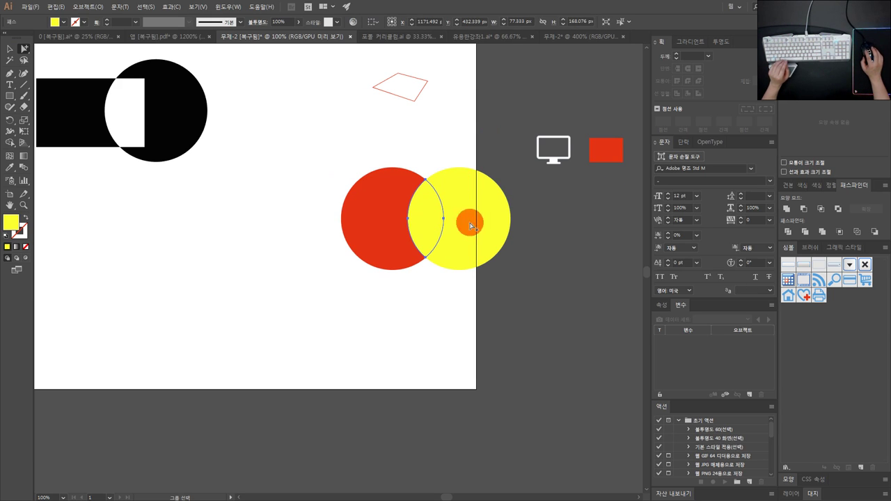
{"action": "left_click", "coordinate": [798, 186]}
{"action": "left_click", "coordinate": [802, 185]}
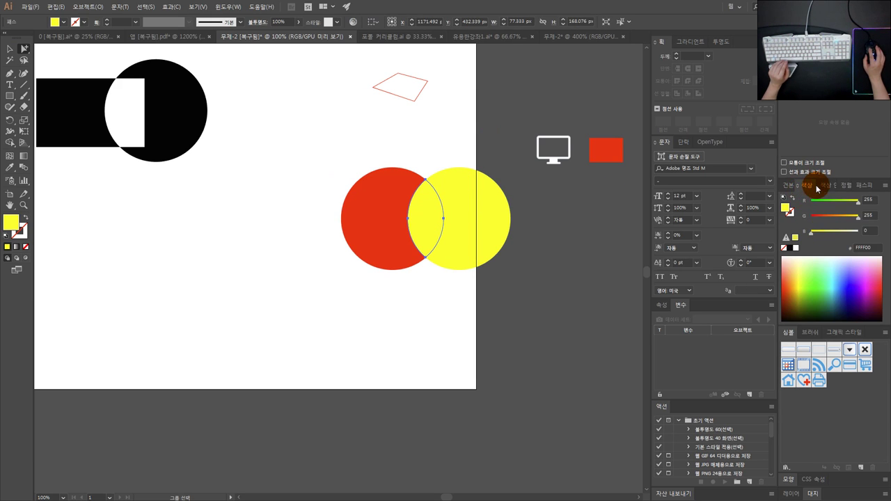
{"action": "left_click", "coordinate": [787, 185]}
{"action": "left_click", "coordinate": [836, 223]}
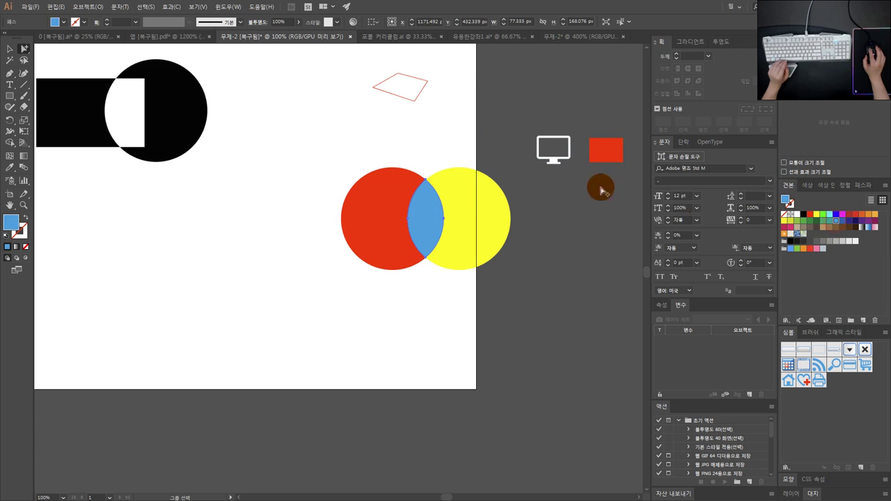
{"action": "left_click", "coordinate": [220, 138]}
- Draw a tall blue rectangle of 106 × 376 px in the empty area to the right of the artboard
{"action": "scroll", "coordinate": [390, 221], "scroll_direction": "down", "scroll_amount": 2}
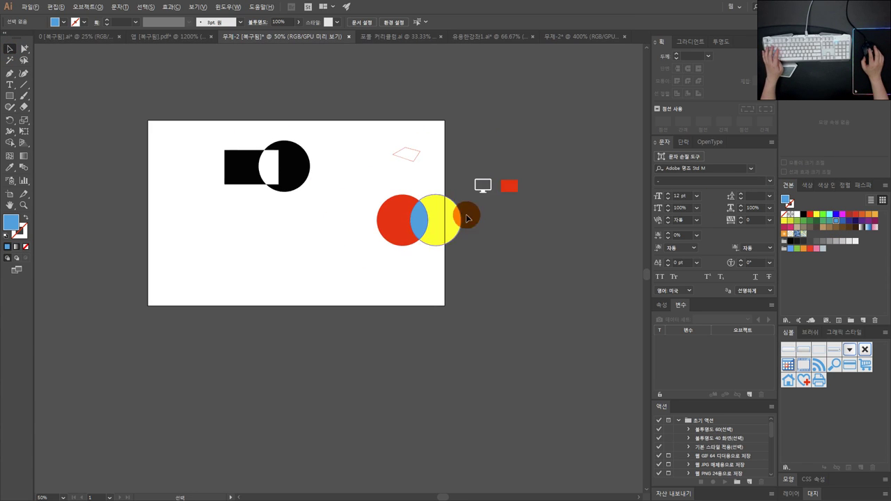
{"action": "scroll", "coordinate": [514, 188], "scroll_direction": "up", "scroll_amount": 2}
{"action": "left_click_drag", "start_coordinate": [388, 304], "coordinate": [281, 203]}
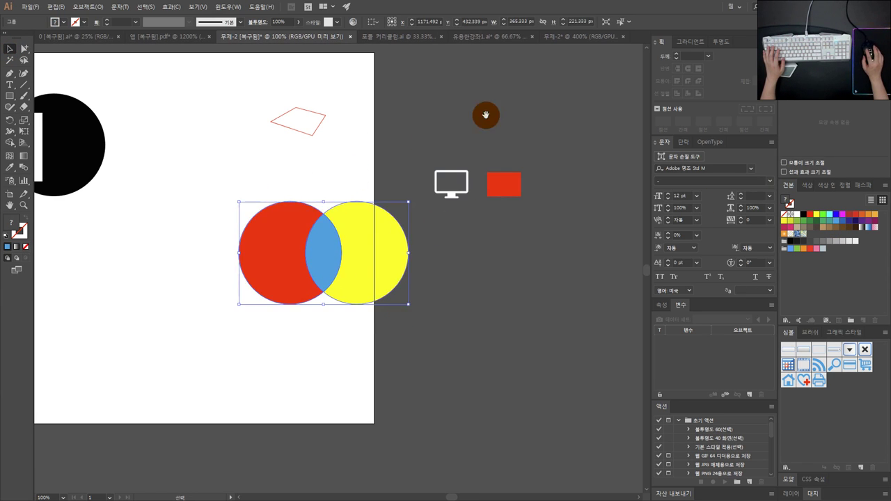
{"action": "left_click_drag", "start_coordinate": [486, 116], "coordinate": [368, 152]}
{"action": "left_click", "coordinate": [460, 117]}
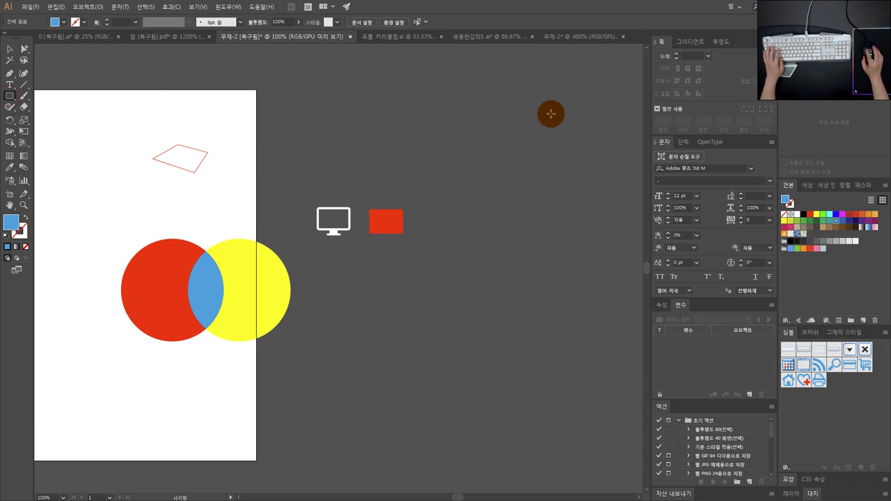
{"action": "left_click_drag", "start_coordinate": [463, 90], "coordinate": [512, 265]}
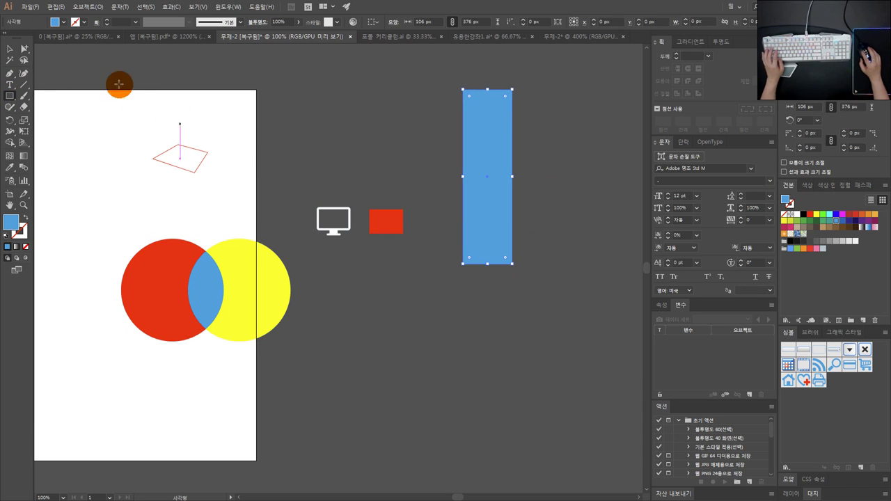
- Draw a horizontal line about 265 px long across the blue rectangle with the Pen tool and move it down to about Y 126 px
{"action": "left_click", "coordinate": [10, 74]}
{"action": "left_click", "coordinate": [430, 129]}
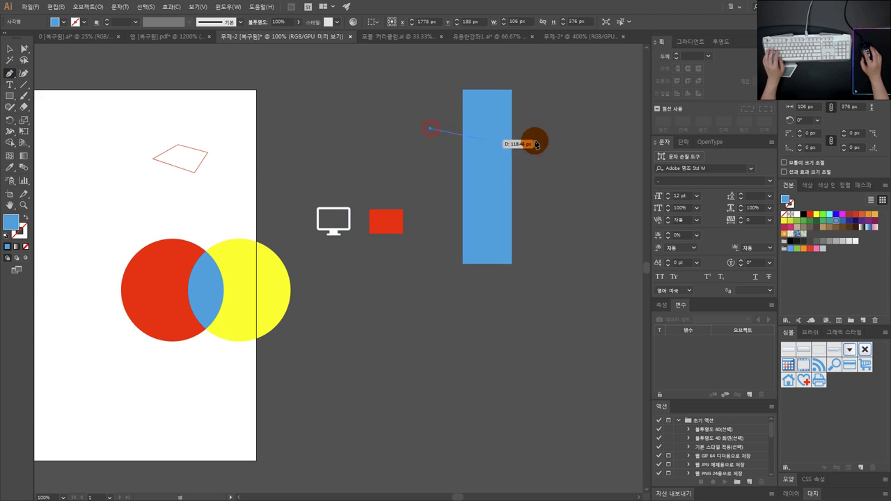
{"action": "left_click", "coordinate": [553, 133], "text": "shift"}
{"action": "left_click", "coordinate": [9, 49]}
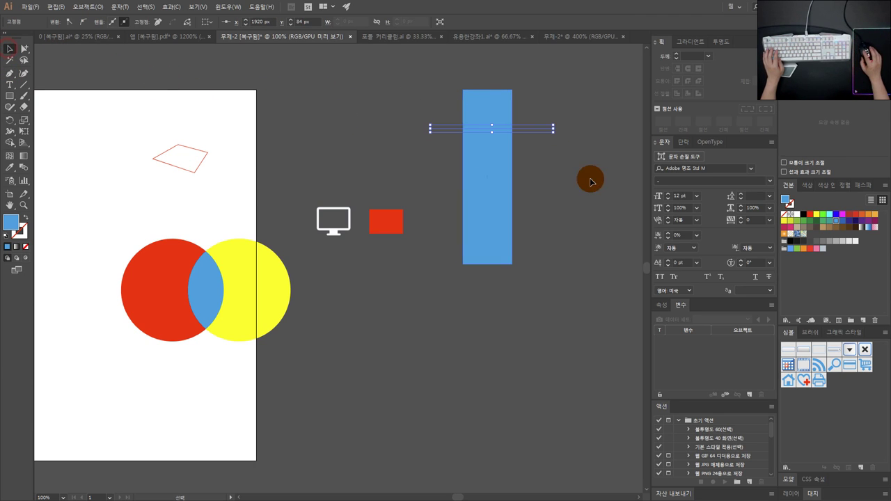
{"action": "left_click_drag", "start_coordinate": [536, 131], "coordinate": [537, 151]}
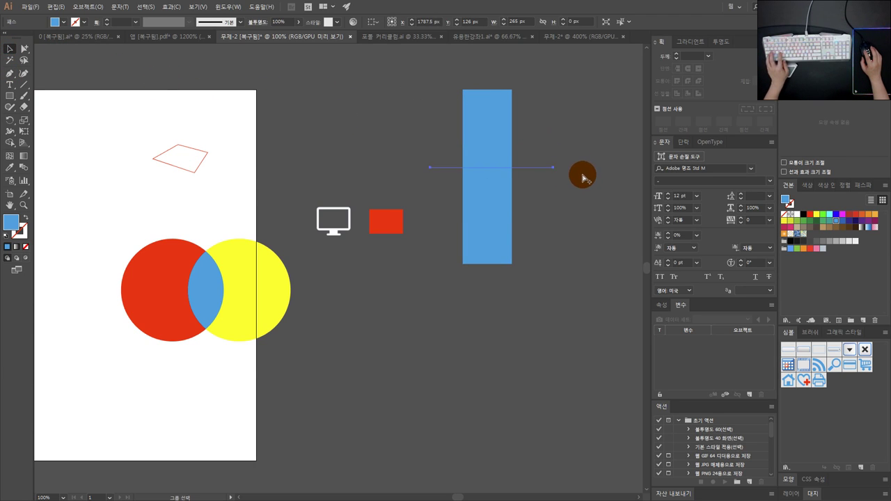
- Repeat the line down the blue rectangle to make six, then split the rectangle along all of them with Pathfinder Divide
{"action": "left_click", "coordinate": [510, 167]}
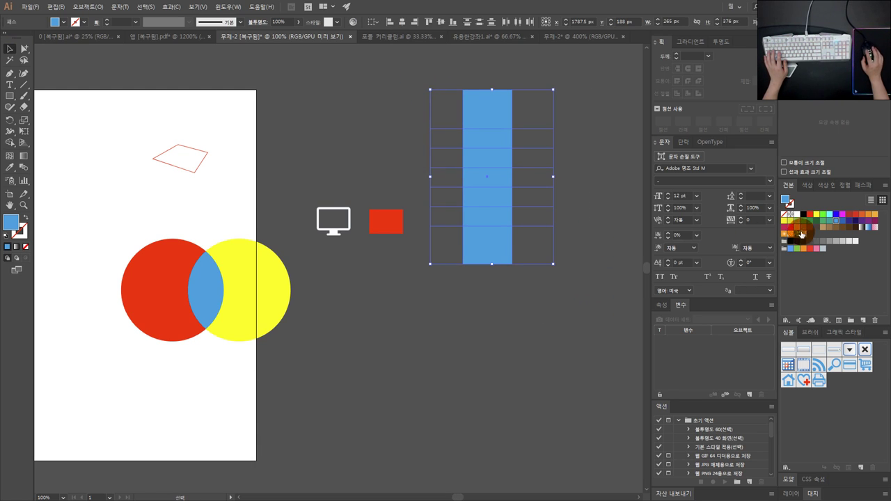
{"action": "left_click", "coordinate": [858, 187]}
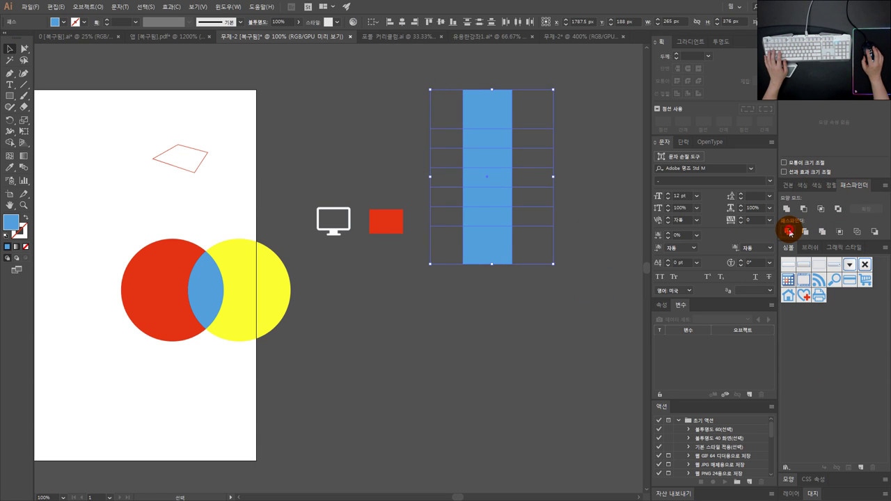
{"action": "left_click", "coordinate": [788, 231]}
{"action": "left_click", "coordinate": [607, 184]}
{"action": "left_click", "coordinate": [477, 120]}
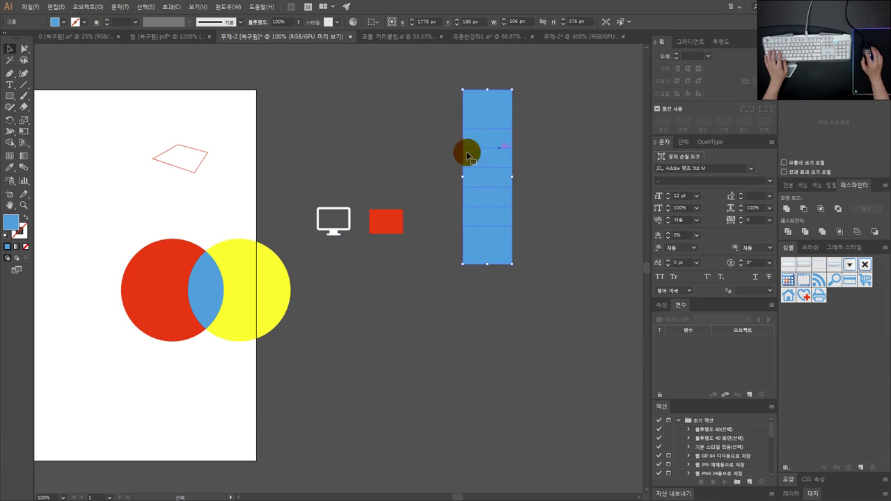
- Pull each of the seven divided rectangle pieces apart individually with the Group Selection tool
{"action": "left_click", "coordinate": [415, 90]}
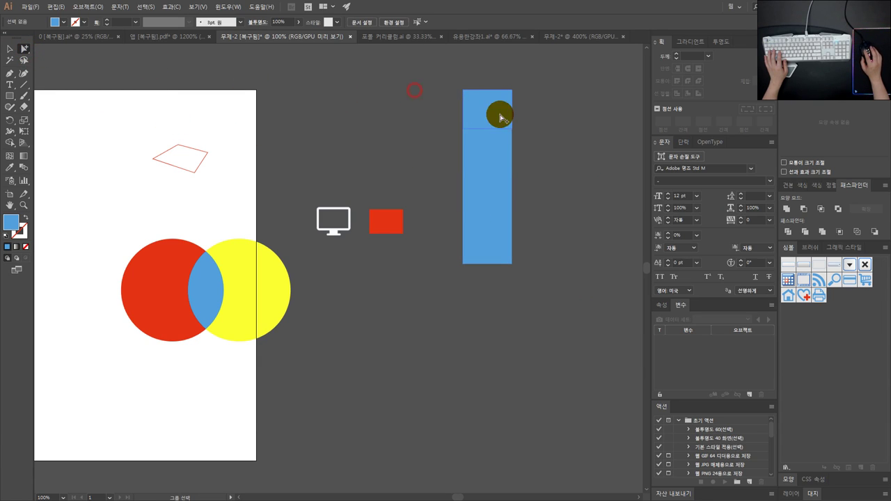
{"action": "left_click_drag", "start_coordinate": [500, 115], "coordinate": [453, 95]}
{"action": "left_click_drag", "start_coordinate": [487, 144], "coordinate": [386, 121]}
{"action": "left_click_drag", "start_coordinate": [470, 152], "coordinate": [405, 145]}
{"action": "left_click_drag", "start_coordinate": [493, 172], "coordinate": [525, 145]}
{"action": "left_click_drag", "start_coordinate": [509, 189], "coordinate": [572, 175]}
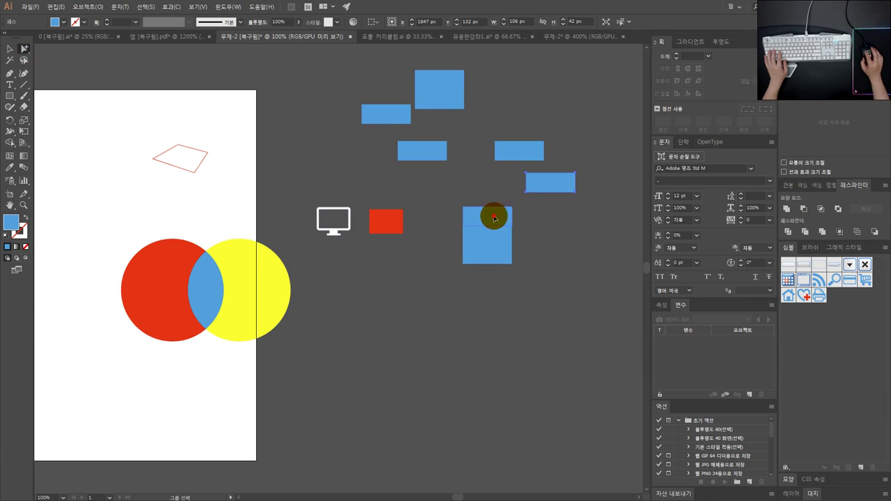
{"action": "left_click_drag", "start_coordinate": [492, 215], "coordinate": [541, 213]}
{"action": "left_click_drag", "start_coordinate": [503, 233], "coordinate": [451, 271]}
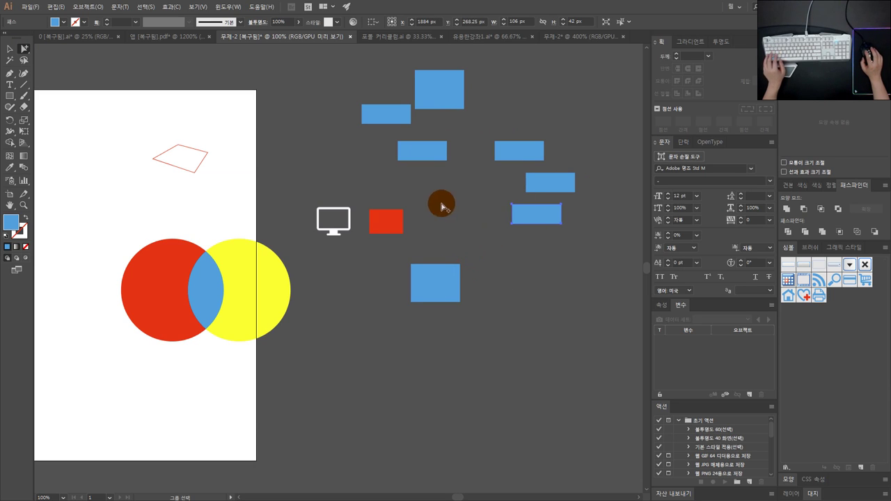
- Undo all the moves of the separated rectangle pieces
{"action": "key", "text": "ctrl+z"}
{"action": "key", "text": "ctrl+z"}
{"action": "key", "text": "ctrl+z"}
{"action": "key", "text": "ctrl+z"}
{"action": "key", "text": "ctrl+z"}
{"action": "key", "text": "ctrl+z"}
{"action": "key", "text": "ctrl+z"}
{"action": "key", "text": "ctrl+z"}
- Delete the divided blue rectangle and the red and yellow circles, and place the black shape above the artboard
{"action": "left_click", "coordinate": [8, 48]}
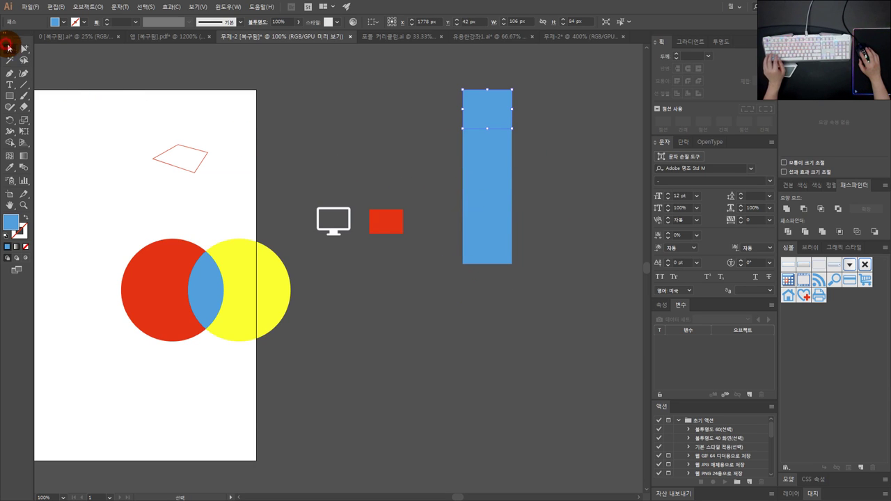
{"action": "scroll", "coordinate": [398, 222], "scroll_direction": "down", "scroll_amount": 1}
{"action": "left_click_drag", "start_coordinate": [519, 291], "coordinate": [439, 122]}
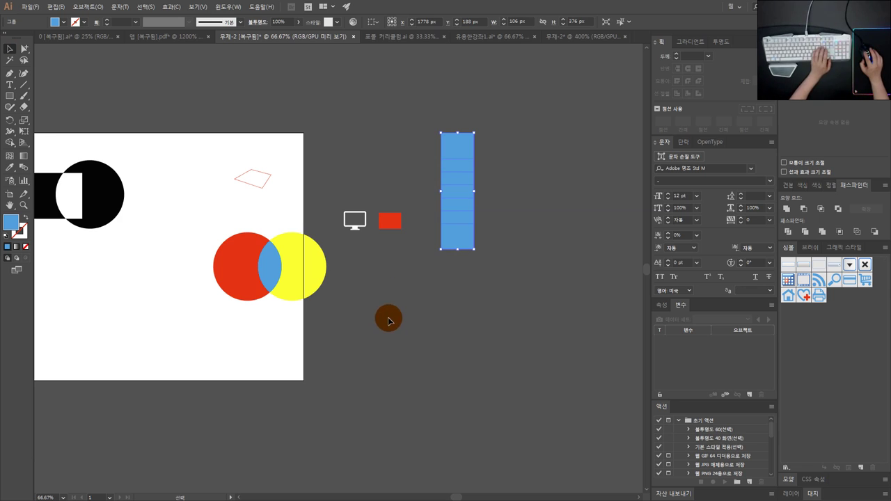
{"action": "key", "text": "Delete"}
{"action": "left_click_drag", "start_coordinate": [305, 319], "coordinate": [350, 92]}
{"action": "key", "text": "Delete"}
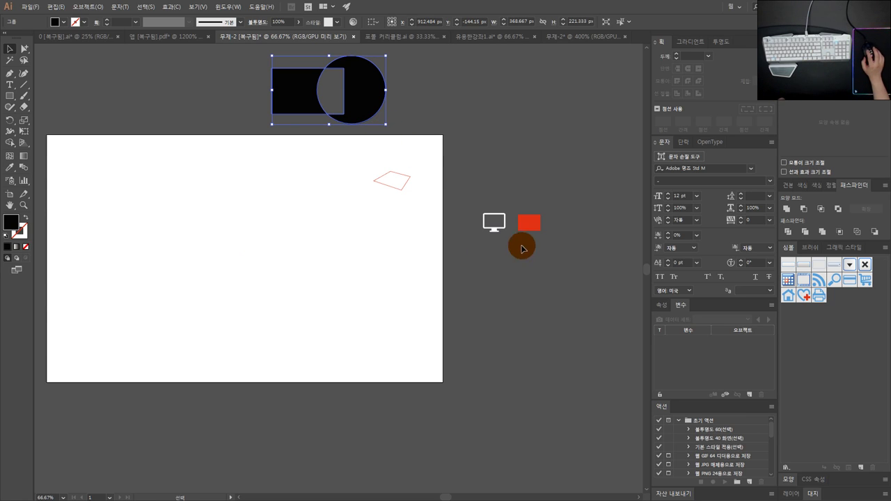
- Move the white monitor icon away from the red rectangle in the empty area beside the artboard
{"action": "left_click_drag", "start_coordinate": [503, 228], "coordinate": [489, 241]}
{"action": "scroll", "coordinate": [512, 241], "scroll_direction": "up", "scroll_amount": 3}
{"action": "left_click", "coordinate": [430, 249]}
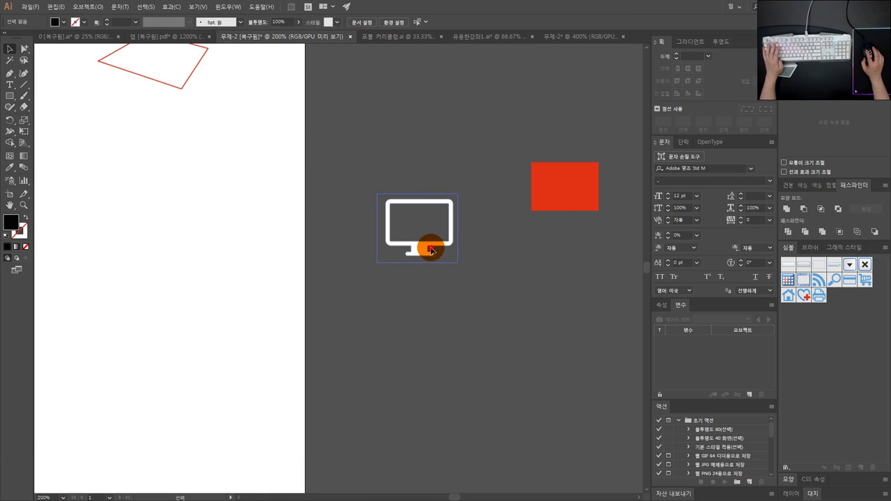
{"action": "left_click_drag", "start_coordinate": [431, 248], "coordinate": [448, 223]}
{"action": "left_click", "coordinate": [459, 205]}
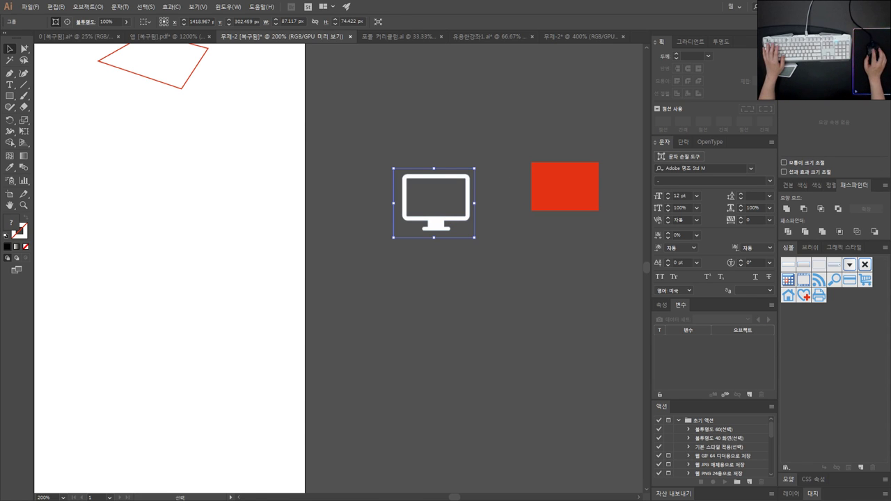
- Switch to the 포폴 커리큘럼.ai document and move the monitor icon above the SERVICES box out to the empty canvas beside the artboard
{"action": "key", "text": "ctrl+Tab"}
{"action": "scroll", "coordinate": [424, 231], "scroll_direction": "up", "scroll_amount": 1}
{"action": "left_click", "coordinate": [311, 231]}
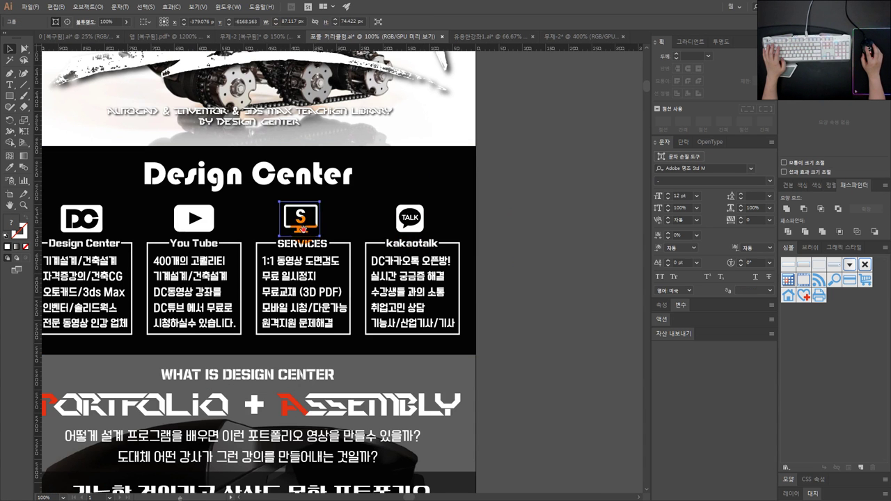
{"action": "left_click_drag", "start_coordinate": [313, 230], "coordinate": [338, 174]}
{"action": "scroll", "coordinate": [487, 229], "scroll_direction": "right", "scroll_amount": 3}
{"action": "scroll", "coordinate": [469, 243], "scroll_direction": "up", "scroll_amount": 2}
{"action": "scroll", "coordinate": [351, 201], "scroll_direction": "up", "scroll_amount": 1}
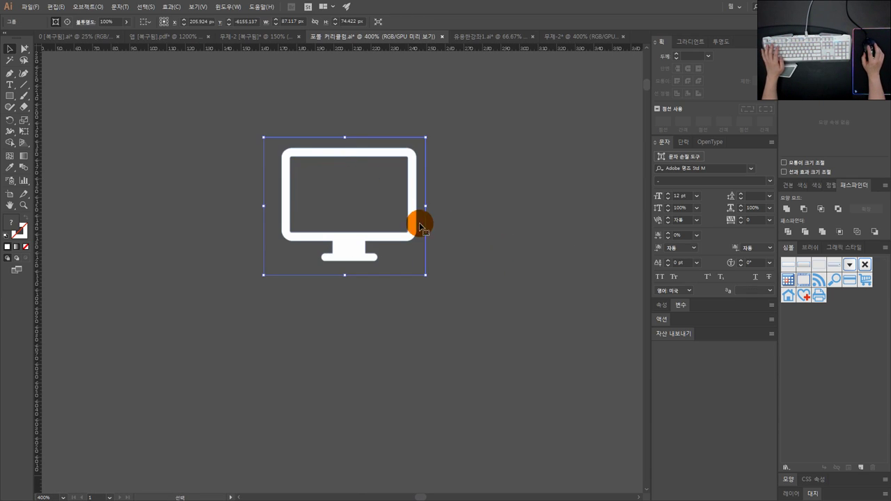
{"action": "left_click", "coordinate": [428, 265]}
- Draw a rectangle of about 73 × 51 px over the monitor's frame and swap its fill and stroke
{"action": "scroll", "coordinate": [418, 198], "scroll_direction": "up", "scroll_amount": 1}
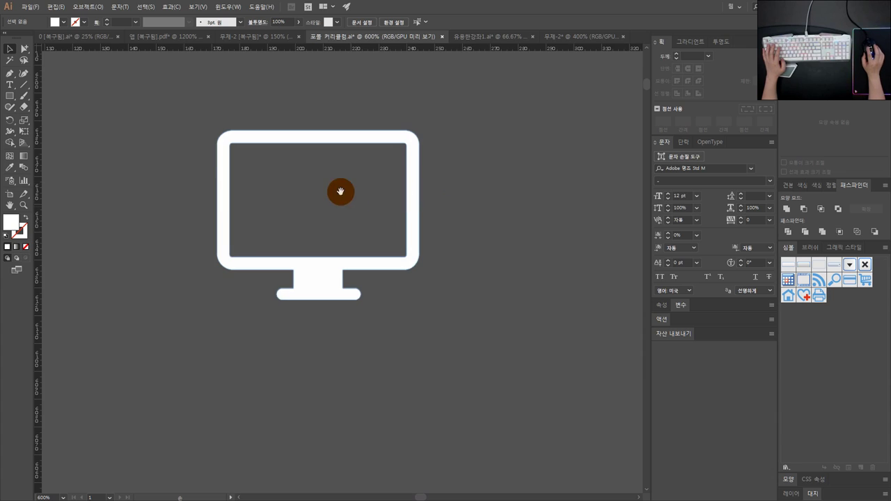
{"action": "scroll", "coordinate": [341, 189], "scroll_direction": "left", "scroll_amount": 1}
{"action": "left_click_drag", "start_coordinate": [325, 172], "coordinate": [286, 174]}
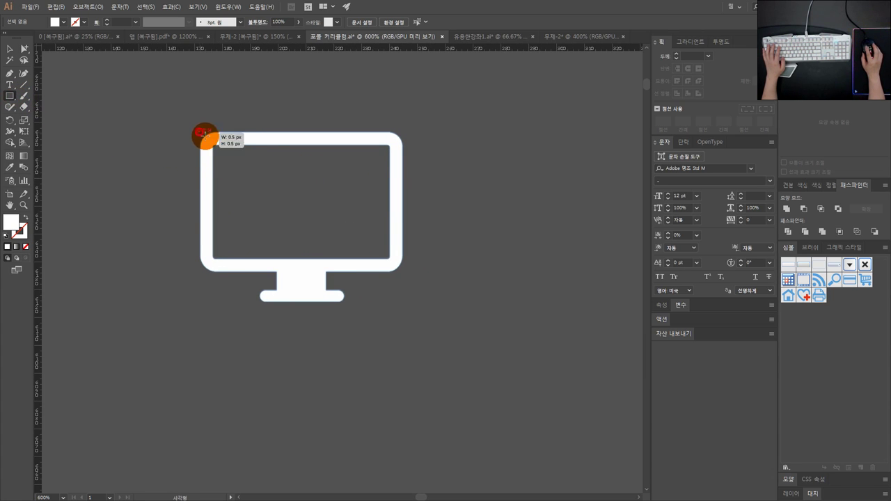
{"action": "left_click_drag", "start_coordinate": [204, 132], "coordinate": [403, 272]}
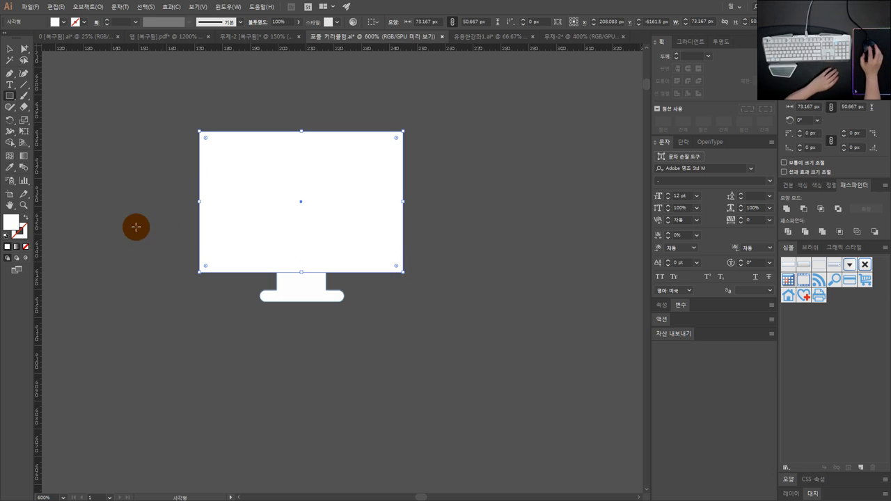
{"action": "left_click", "coordinate": [24, 218]}
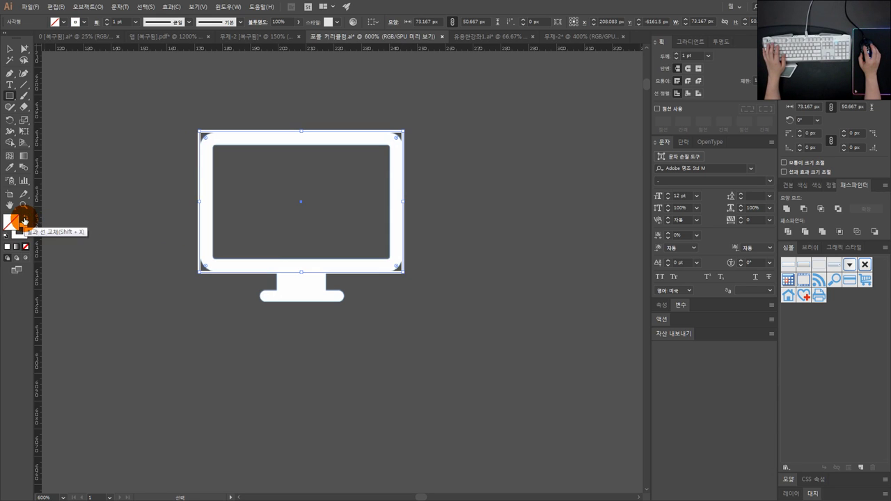
{"action": "left_click", "coordinate": [15, 51]}
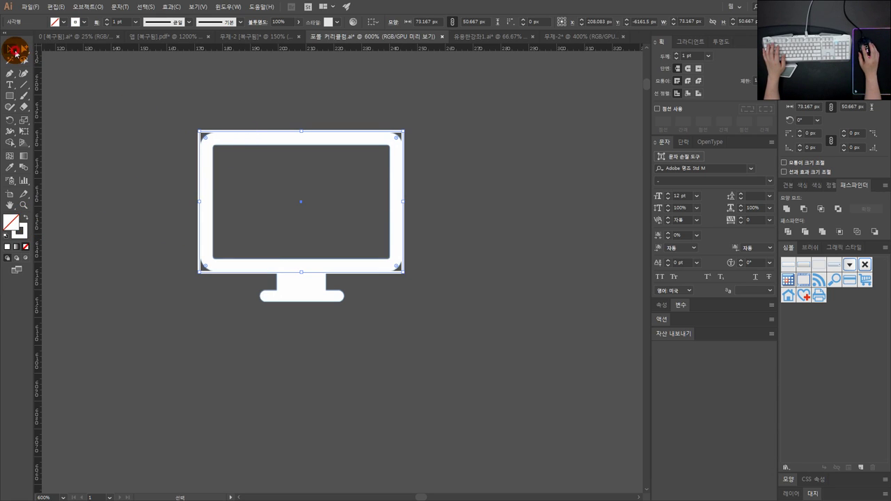
- Set the stroke of the rectangle around the monitor frame to the bright green swatch
{"action": "double_click", "coordinate": [21, 230]}
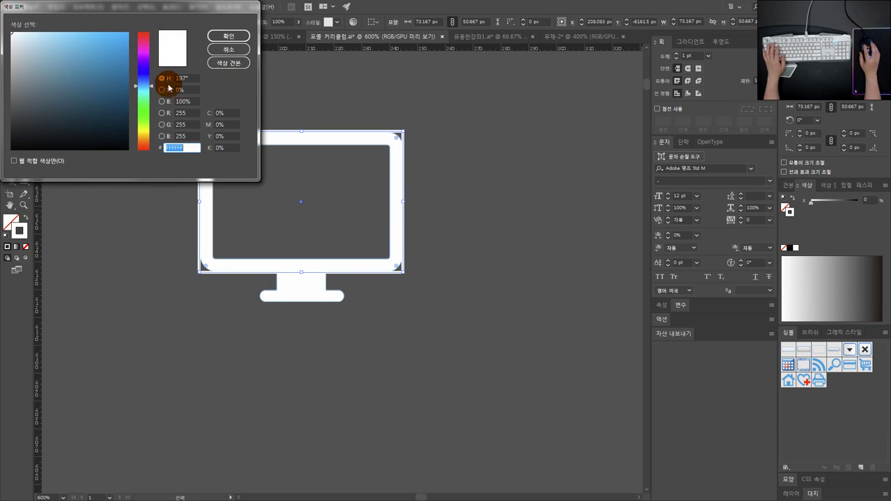
{"action": "left_click", "coordinate": [143, 120]}
{"action": "left_click", "coordinate": [229, 42]}
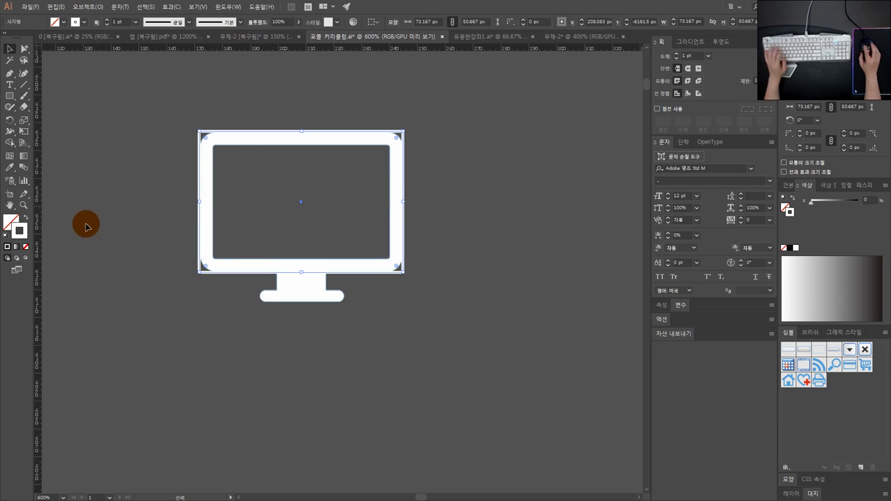
{"action": "left_click", "coordinate": [787, 185]}
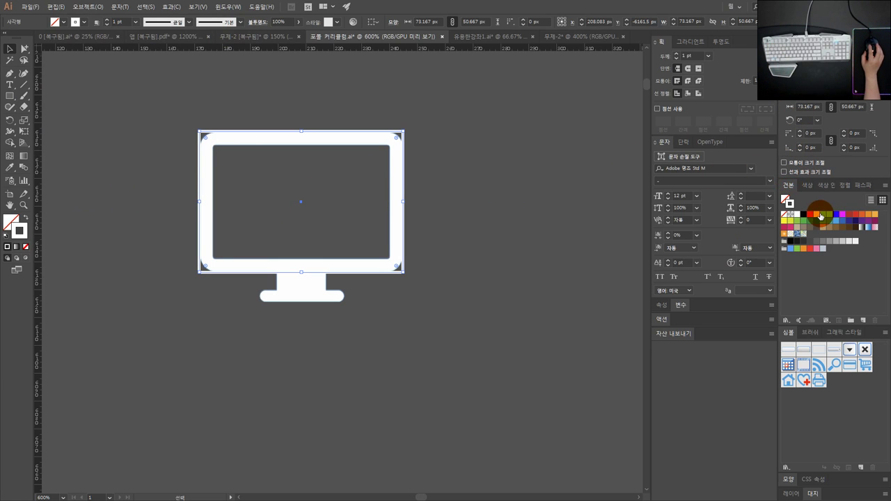
{"action": "left_click", "coordinate": [821, 215]}
{"action": "left_click", "coordinate": [263, 96]}
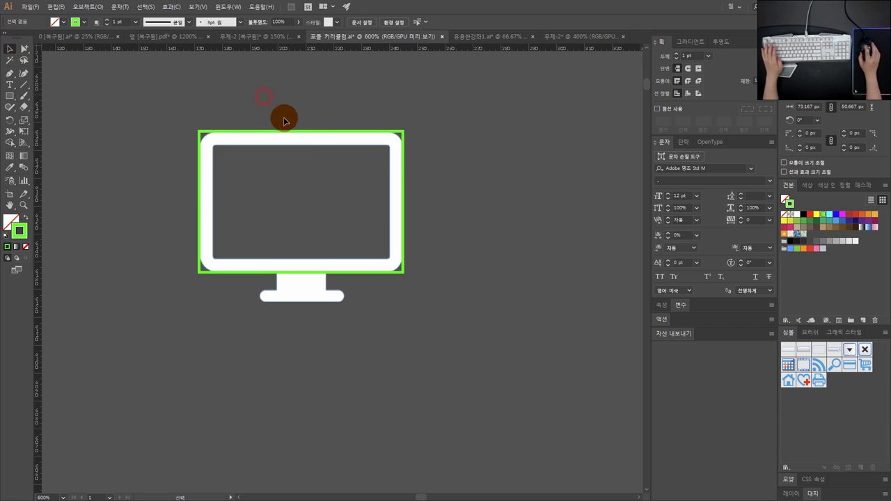
{"action": "left_click", "coordinate": [311, 132]}
{"action": "scroll", "coordinate": [312, 130], "scroll_direction": "up", "scroll_amount": 1}
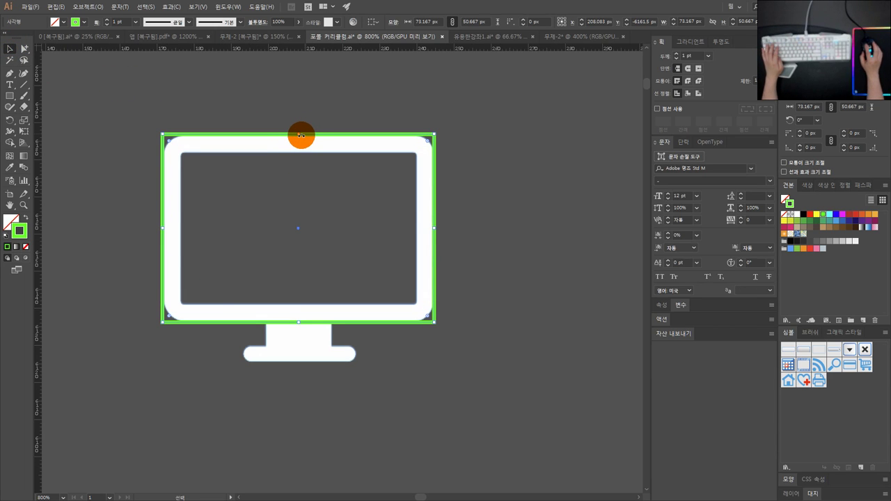
{"action": "scroll", "coordinate": [295, 170], "scroll_direction": "left", "scroll_amount": 1}
{"action": "left_click", "coordinate": [307, 170]}
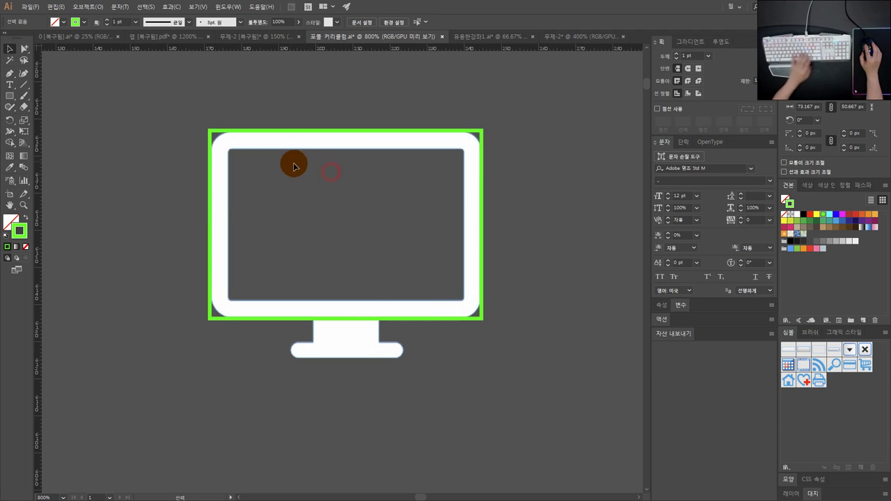
{"action": "left_click", "coordinate": [280, 131]}
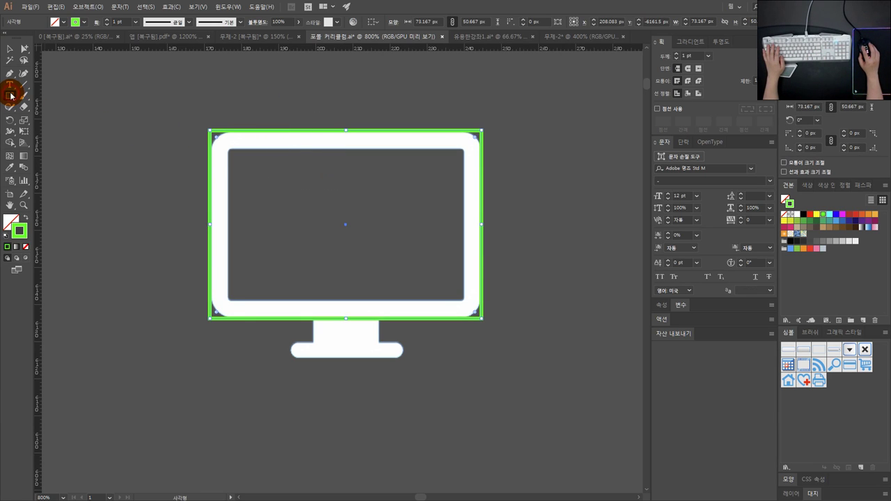
- Draw a green-outlined rounded rectangle of about 69 × 52 px in the empty space to the right of the monitor icon
{"action": "left_click_drag", "start_coordinate": [12, 95], "coordinate": [35, 108]}
{"action": "left_click", "coordinate": [35, 108]}
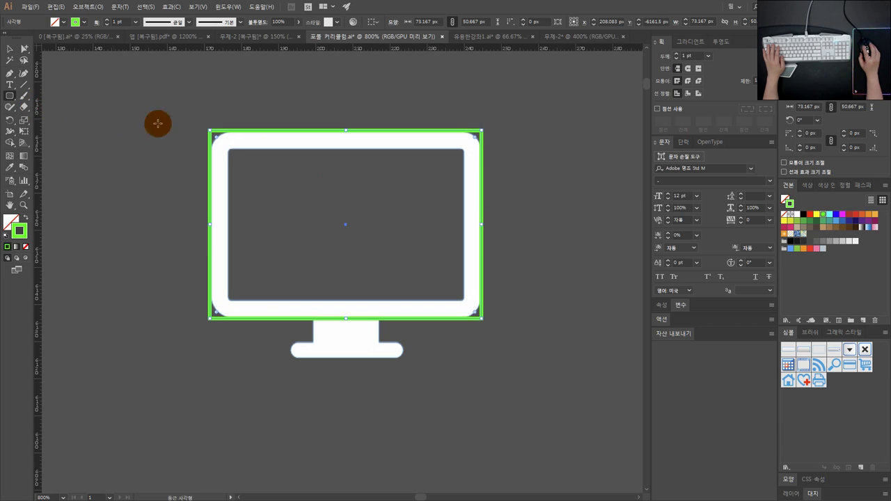
{"action": "scroll", "coordinate": [212, 139], "scroll_direction": "down", "scroll_amount": 1}
{"action": "left_click_drag", "start_coordinate": [449, 167], "coordinate": [358, 162]}
{"action": "left_click_drag", "start_coordinate": [372, 127], "coordinate": [565, 271]}
{"action": "left_click", "coordinate": [11, 48]}
{"action": "left_click", "coordinate": [335, 124]}
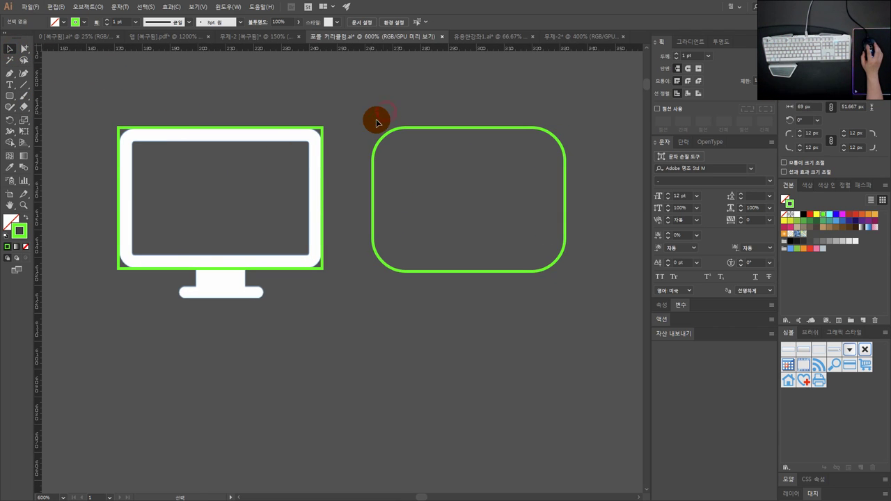
- Select the square-cornered green rectangle around the monitor frame
{"action": "left_click", "coordinate": [306, 138]}
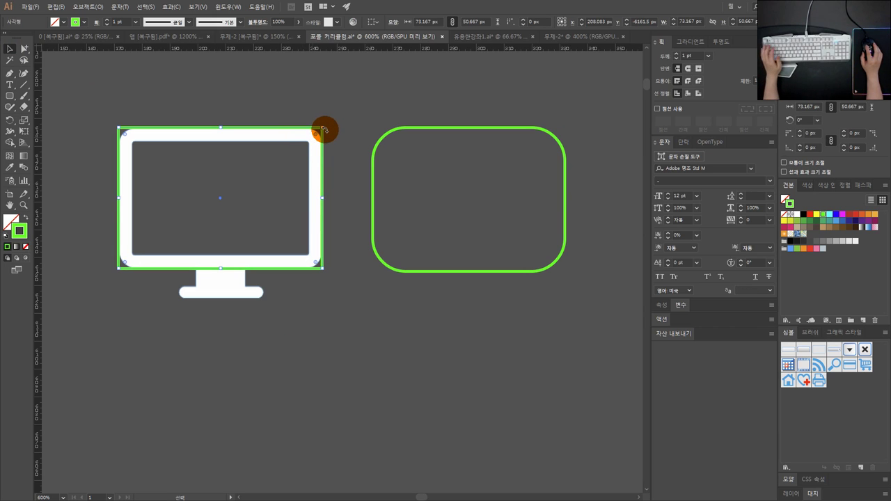
{"action": "left_click_drag", "start_coordinate": [354, 127], "coordinate": [427, 133]}
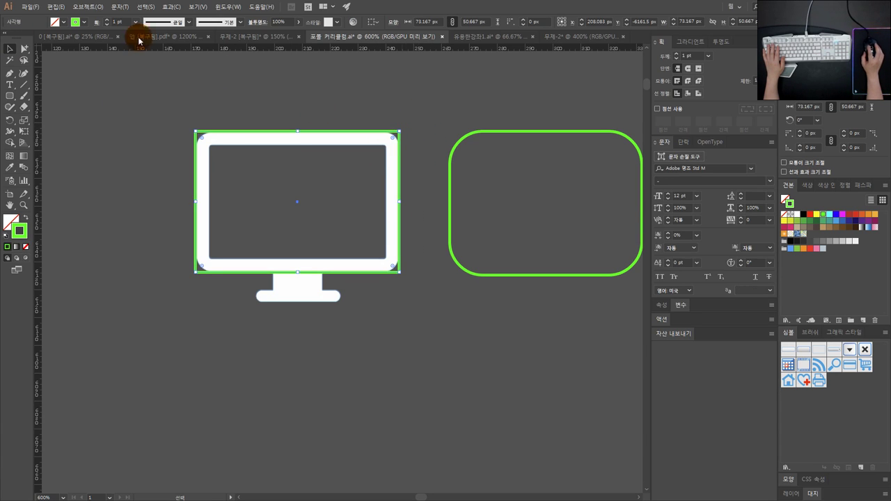
{"action": "left_click", "coordinate": [137, 9]}
{"action": "mouse_move", "coordinate": [169, 8]}
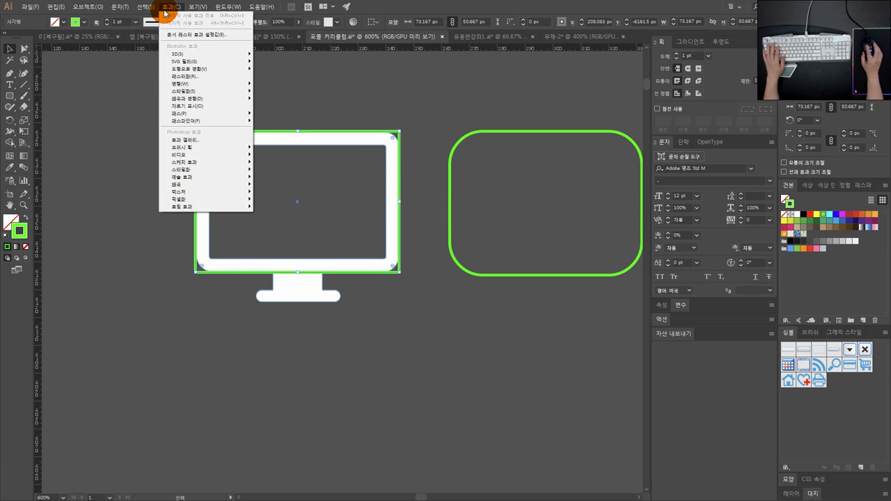
{"action": "left_click", "coordinate": [195, 92]}
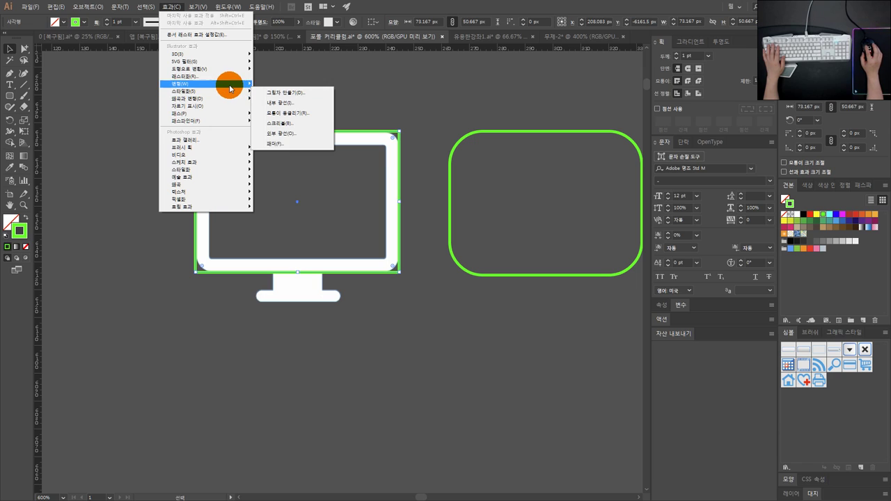
{"action": "mouse_move", "coordinate": [231, 87]}
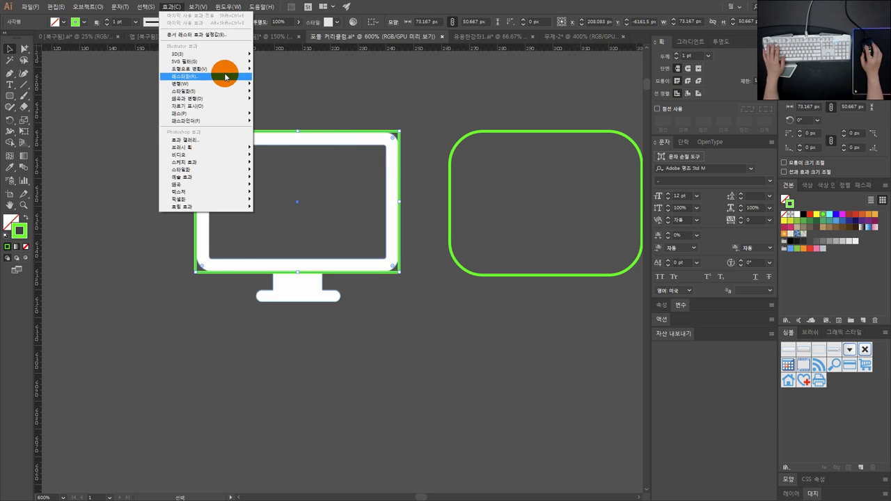
{"action": "left_click", "coordinate": [224, 75]}
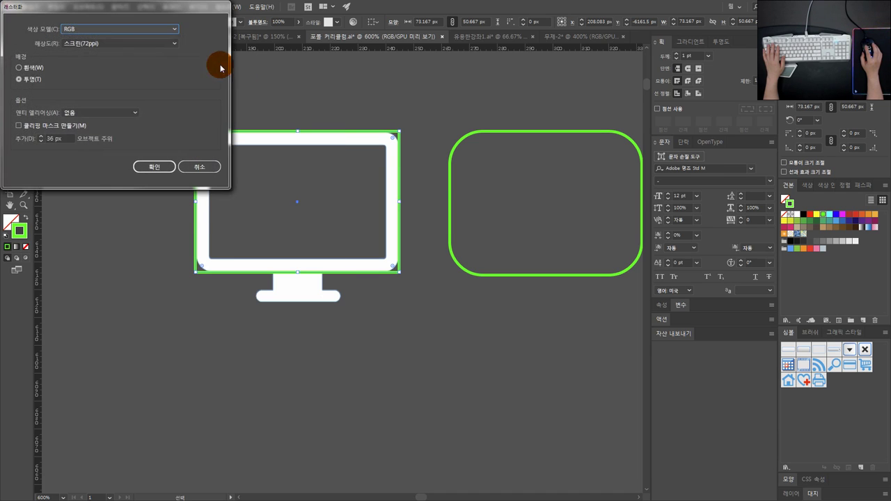
{"action": "key", "text": "Escape"}
- Apply the Crop Marks effect to the square-cornered green rectangle
{"action": "left_click", "coordinate": [171, 7]}
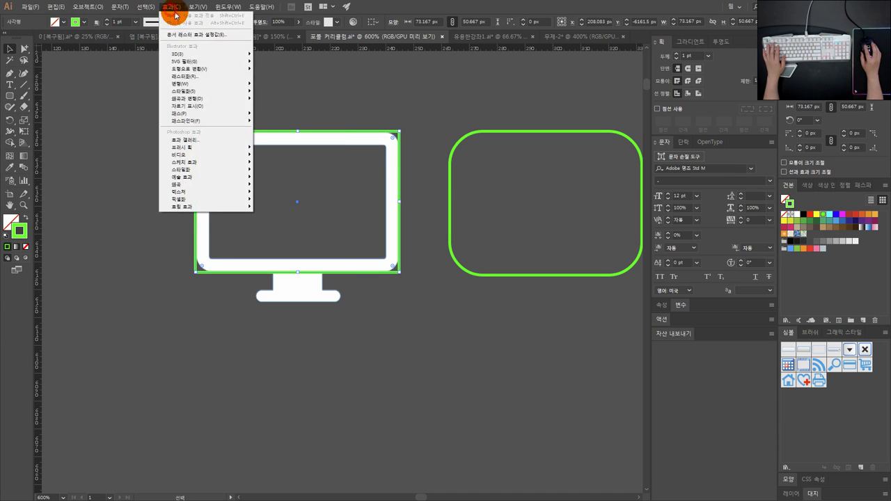
{"action": "left_click", "coordinate": [199, 106]}
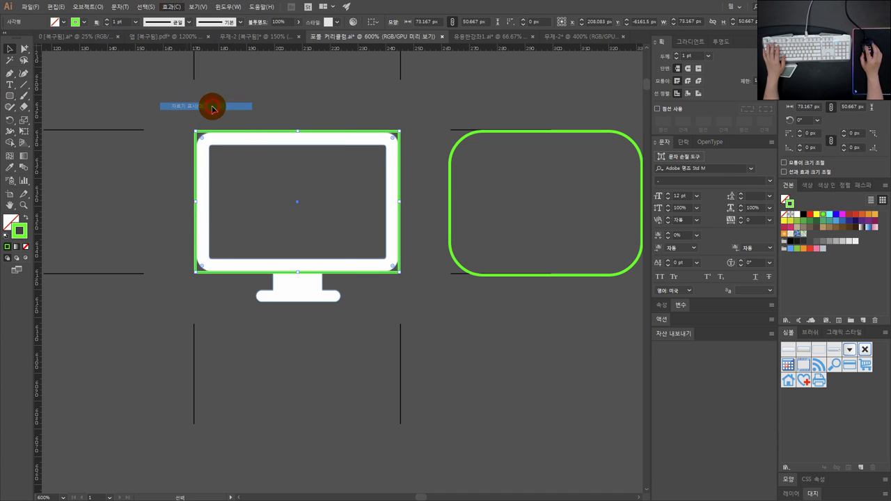
- Undo the Crop Marks effect and apply the Round Corners effect with a 5 px radius to the green rectangle
{"action": "key", "text": "ctrl+z"}
{"action": "left_click", "coordinate": [171, 7]}
{"action": "mouse_move", "coordinate": [196, 92]}
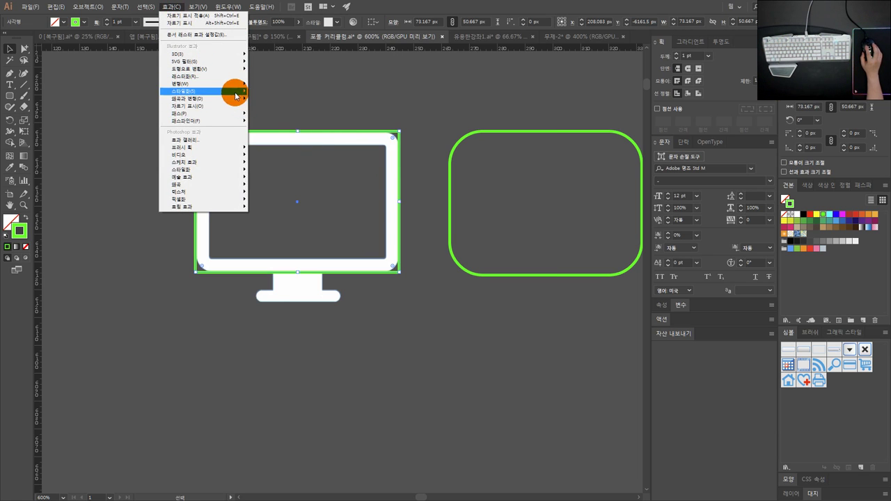
{"action": "left_click", "coordinate": [235, 96]}
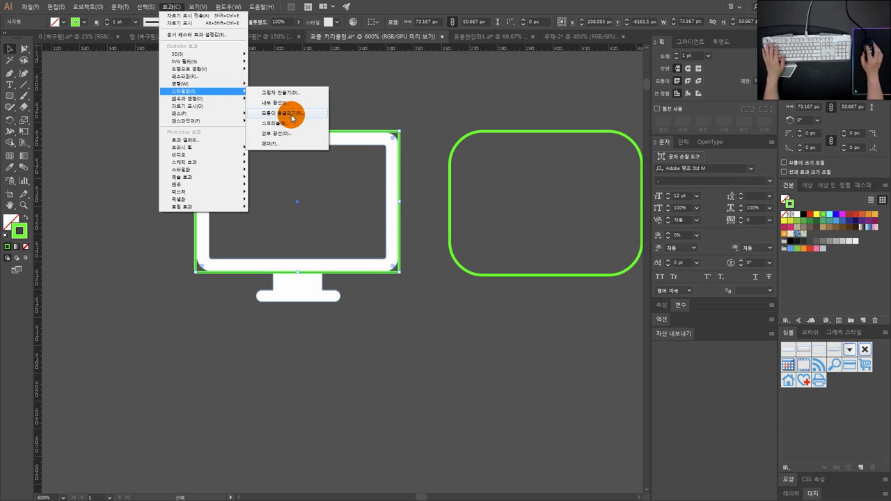
{"action": "left_click", "coordinate": [292, 119]}
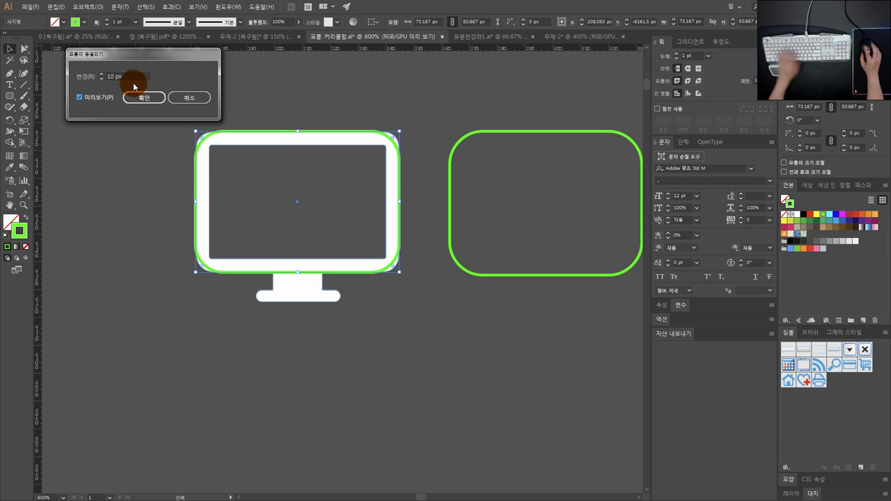
{"action": "left_click", "coordinate": [77, 78]}
{"action": "type", "text": "5"}
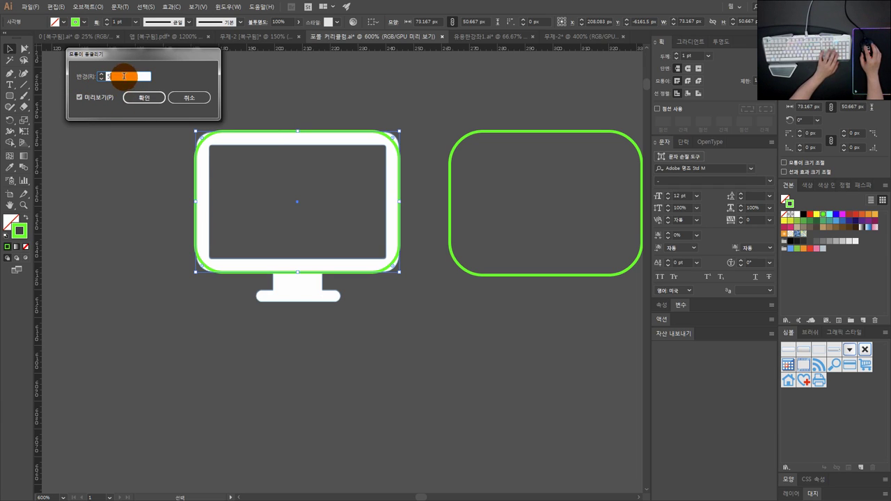
{"action": "left_click", "coordinate": [104, 98]}
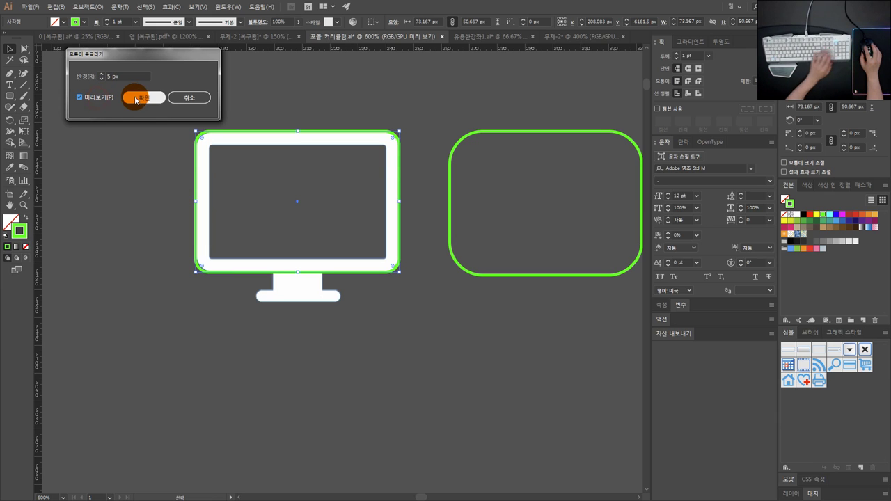
{"action": "left_click", "coordinate": [140, 97]}
{"action": "left_click", "coordinate": [232, 106]}
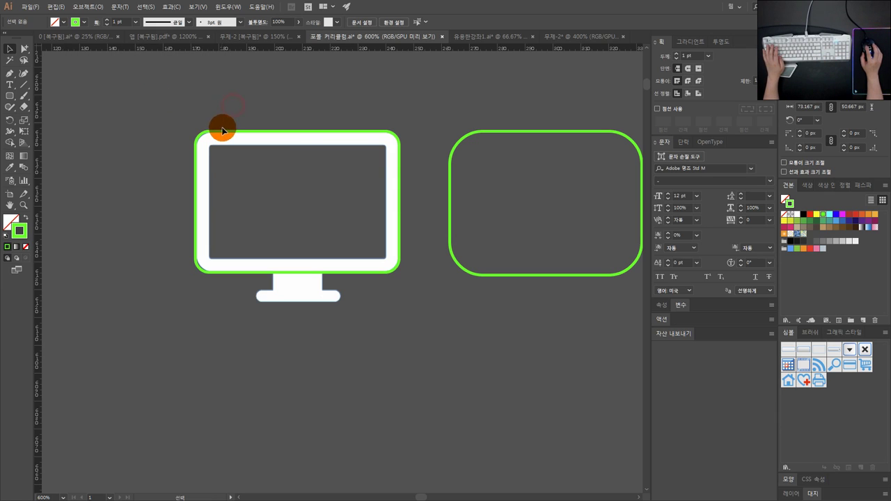
- Duplicate the green rounded frame outline into the empty space above the monitor icon
{"action": "left_click", "coordinate": [224, 131]}
{"action": "left_click_drag", "start_coordinate": [225, 130], "coordinate": [242, 53]}
{"action": "left_click", "coordinate": [231, 132]}
{"action": "scroll", "coordinate": [244, 138], "scroll_direction": "down", "scroll_amount": 1}
{"action": "left_click_drag", "start_coordinate": [288, 90], "coordinate": [283, 135]}
{"action": "scroll", "coordinate": [281, 136], "scroll_direction": "up", "scroll_amount": 1}
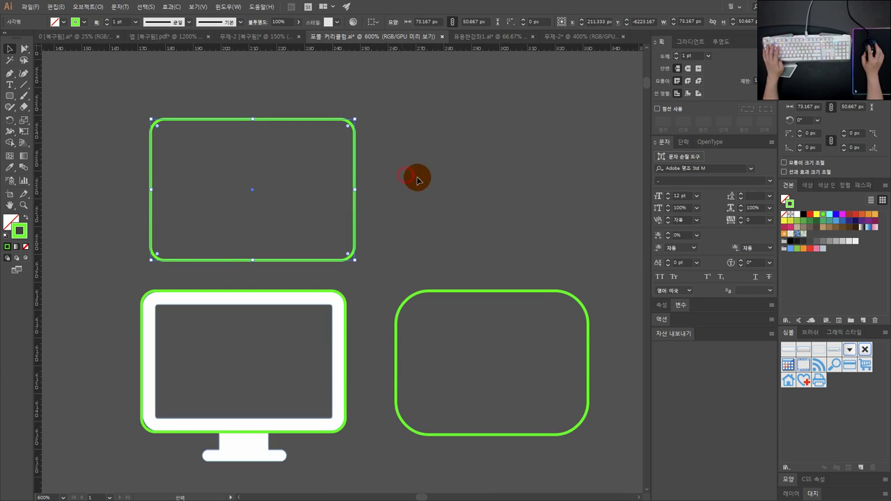
- Widen the duplicated outline to about 158 px and move it so its left edge lines up with the monitor frame
{"action": "left_click_drag", "start_coordinate": [356, 192], "coordinate": [591, 192]}
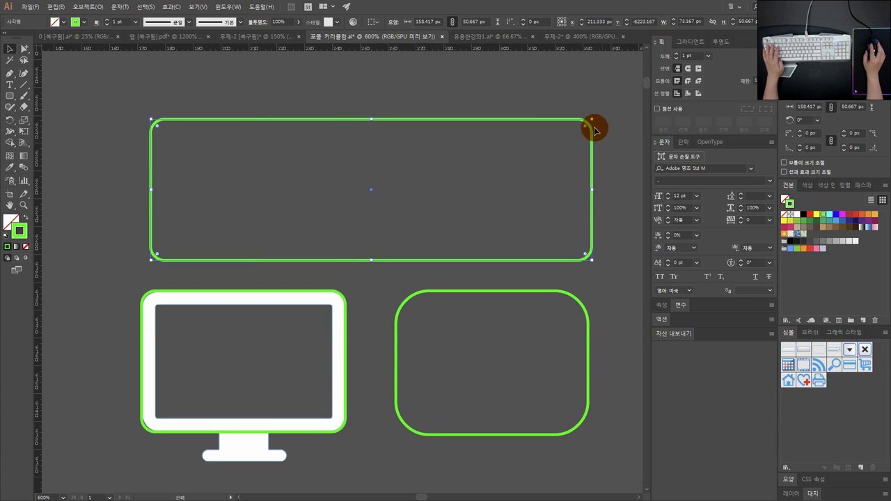
{"action": "left_click", "coordinate": [248, 131]}
{"action": "left_click_drag", "start_coordinate": [297, 142], "coordinate": [221, 90]}
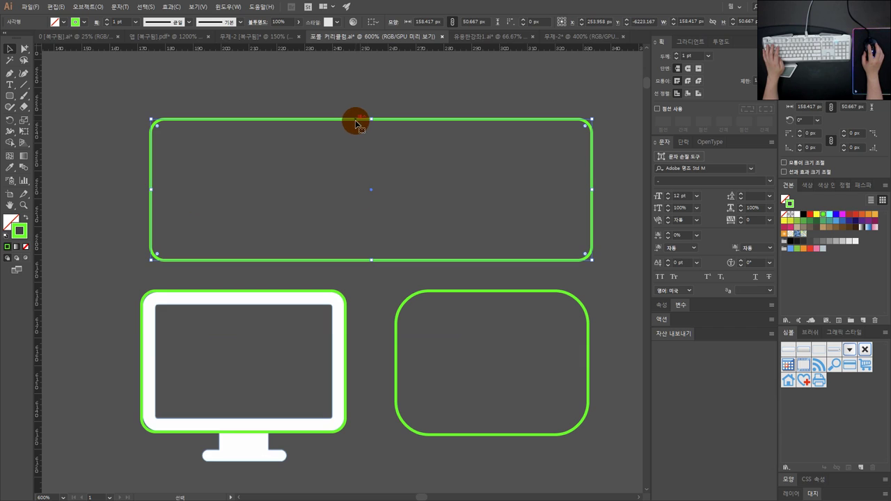
{"action": "left_click_drag", "start_coordinate": [355, 121], "coordinate": [346, 91]}
{"action": "left_click_drag", "start_coordinate": [391, 108], "coordinate": [364, 135]}
{"action": "left_click", "coordinate": [384, 153]}
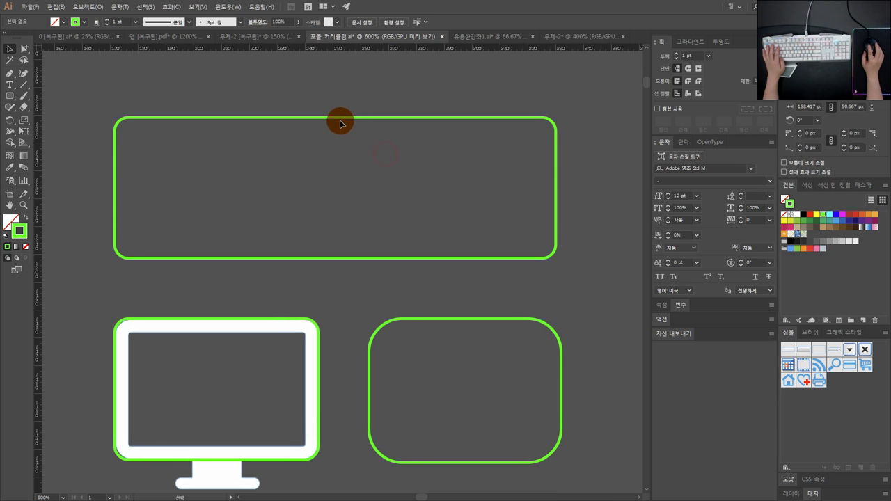
- Try to delete the right side of the wide green outline with the Direct Selection tool and undo the deletion
{"action": "left_click", "coordinate": [24, 49]}
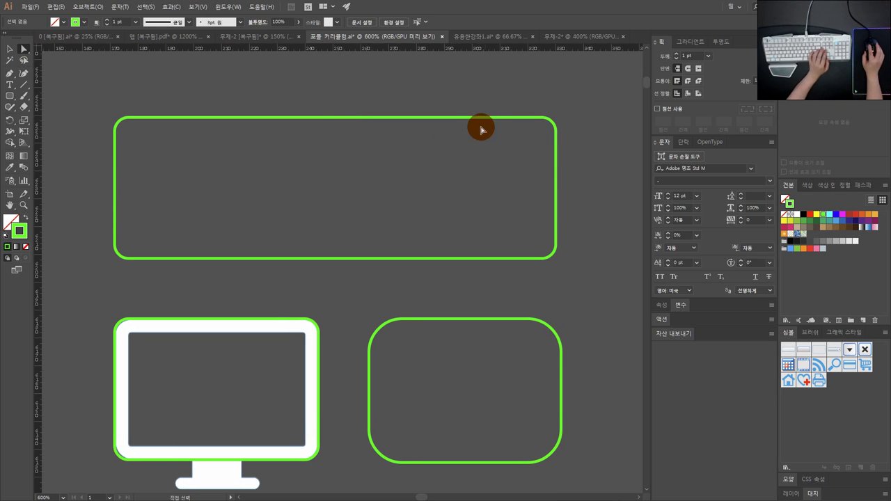
{"action": "left_click_drag", "start_coordinate": [585, 260], "coordinate": [589, 245]}
{"action": "key", "text": "Delete"}
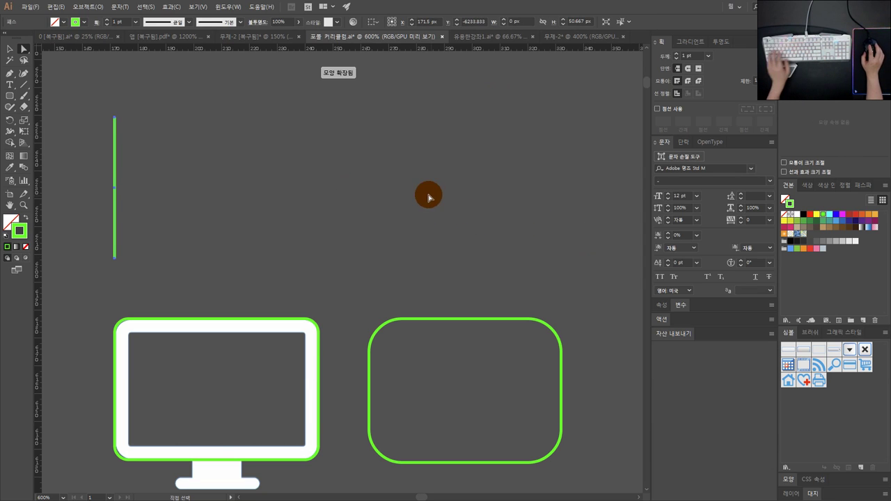
{"action": "key", "text": "ctrl+z"}
{"action": "key", "text": "v"}
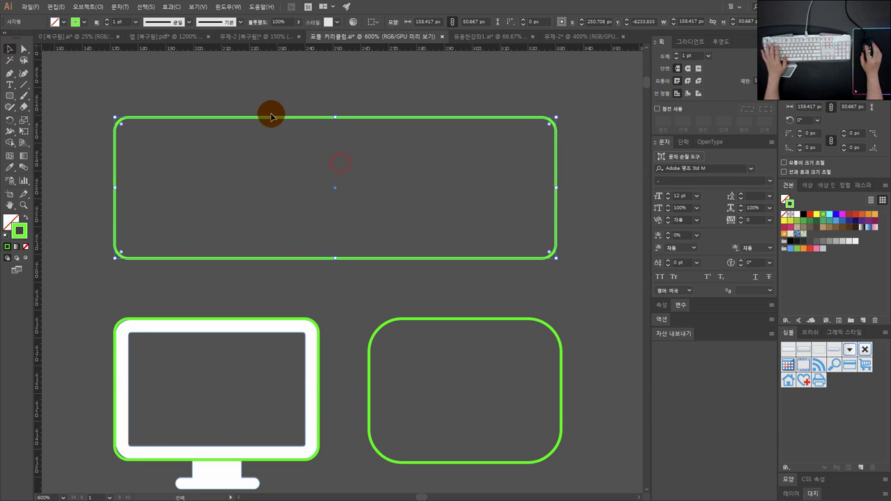
- Try Expand Appearance on the wide green outline, cancel the Expand options, and undo the appearance expansion
{"action": "left_click", "coordinate": [146, 7]}
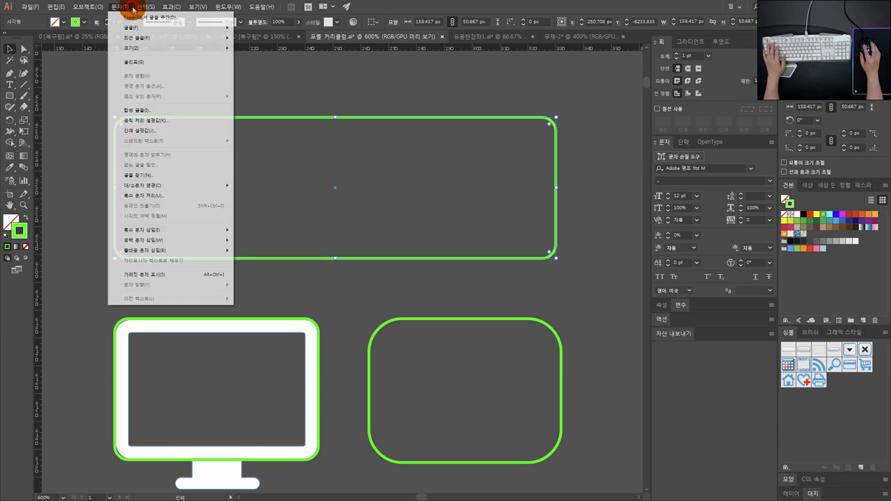
{"action": "mouse_move", "coordinate": [94, 16]}
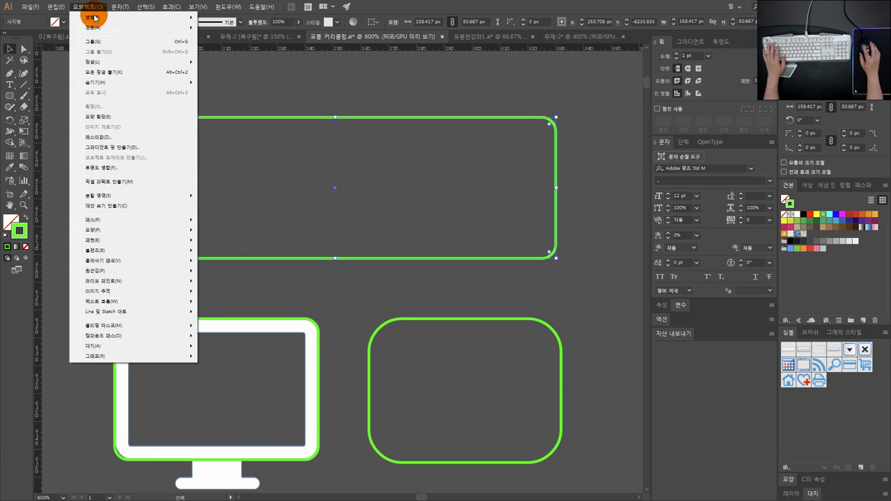
{"action": "left_click", "coordinate": [110, 116]}
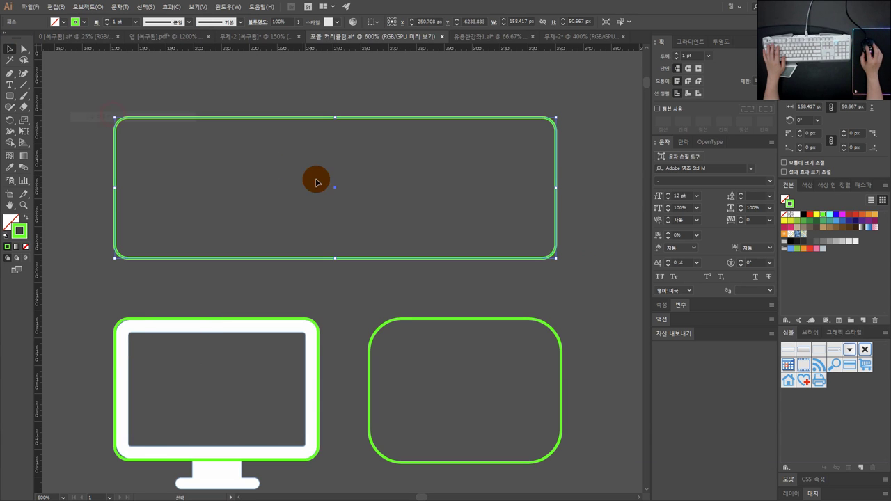
{"action": "left_click", "coordinate": [89, 12]}
{"action": "left_click", "coordinate": [115, 109]}
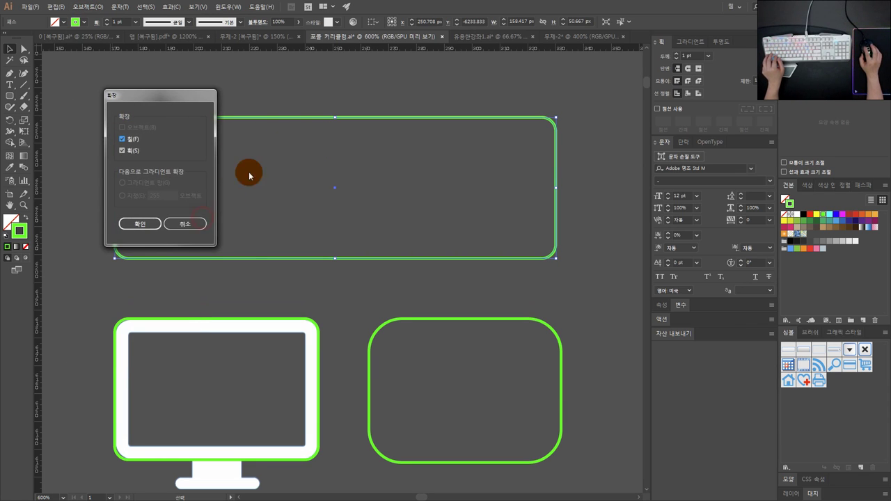
{"action": "left_click", "coordinate": [183, 225]}
{"action": "key", "text": "ctrl+z"}
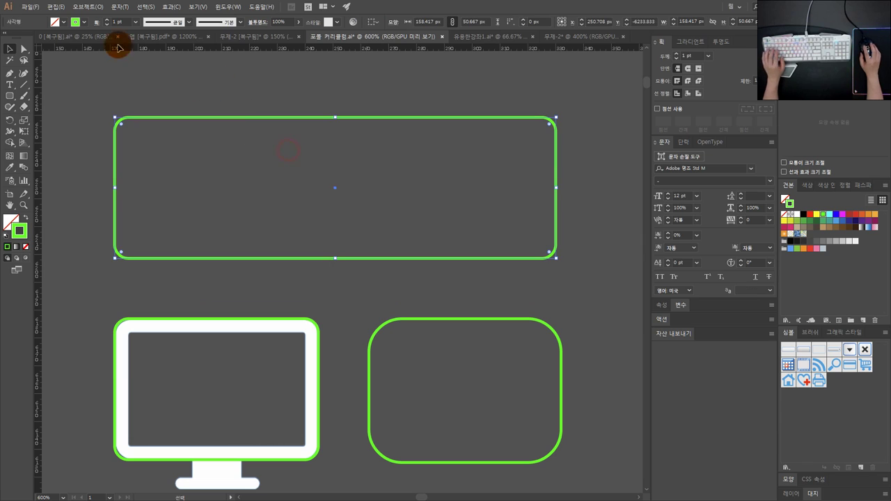
- Expand the wide green outline's appearance, and expand its fill and stroke into a filled shape
{"action": "left_click", "coordinate": [102, 7]}
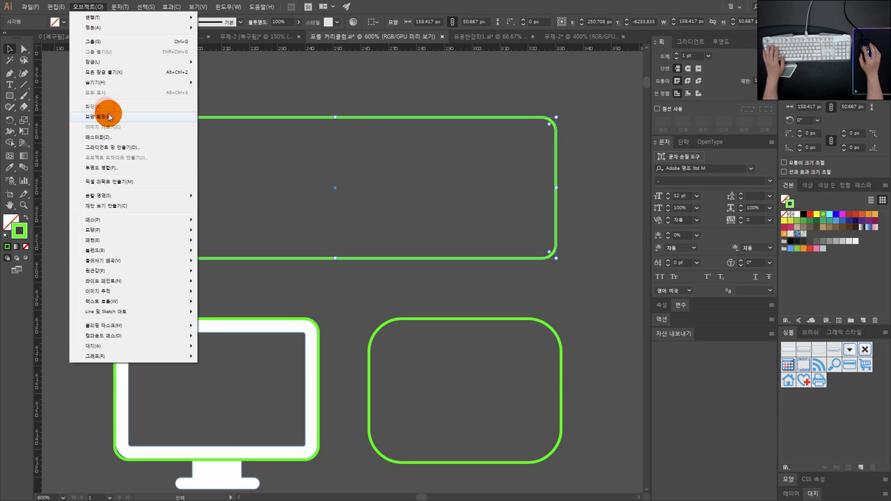
{"action": "left_click", "coordinate": [108, 117]}
{"action": "left_click", "coordinate": [96, 7]}
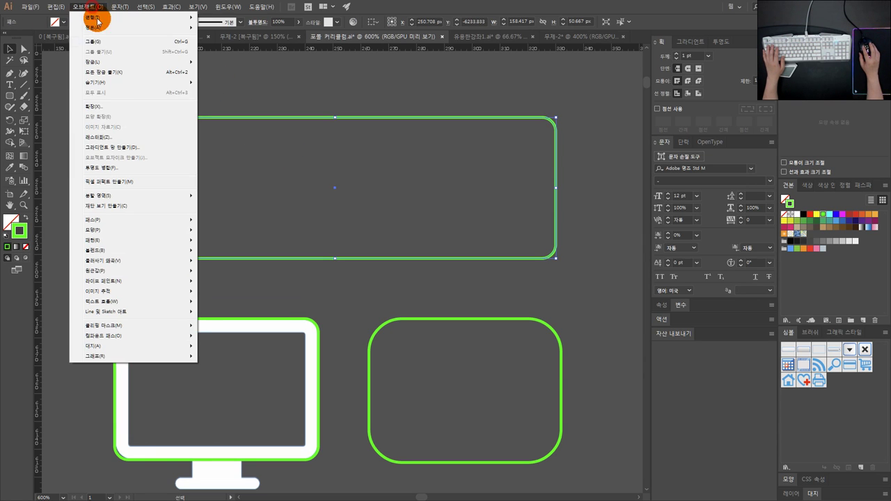
{"action": "left_click", "coordinate": [116, 113]}
{"action": "left_click", "coordinate": [142, 227]}
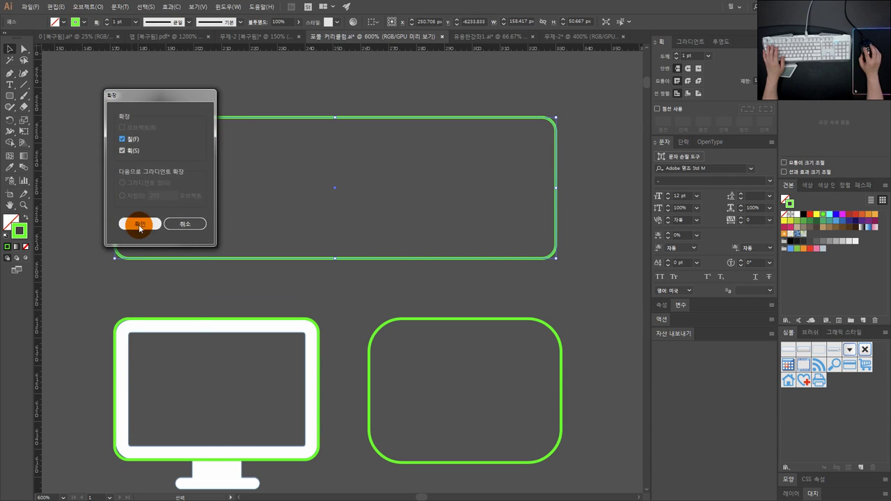
{"action": "left_click", "coordinate": [229, 144]}
{"action": "left_click", "coordinate": [232, 118]}
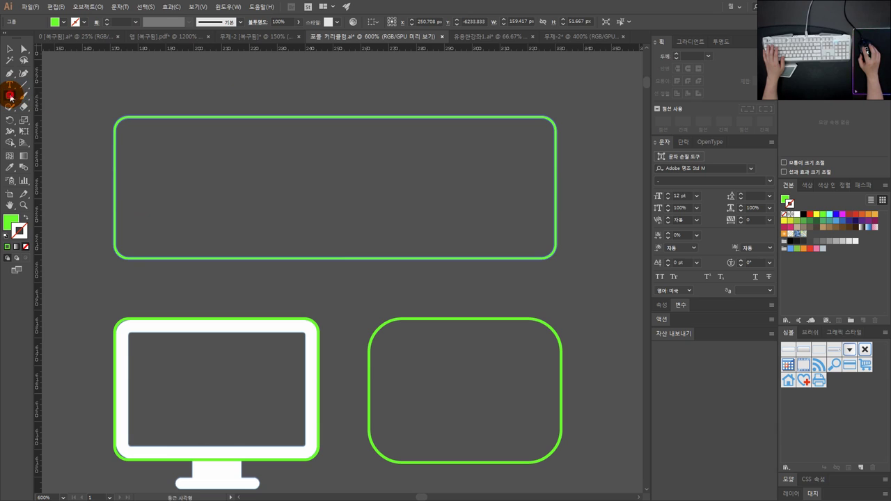
- Draw a filled green rectangle of about 96 × 74 px covering the right half of the expanded outline
{"action": "left_click_drag", "start_coordinate": [10, 96], "coordinate": [40, 92]}
{"action": "left_click_drag", "start_coordinate": [324, 86], "coordinate": [590, 291]}
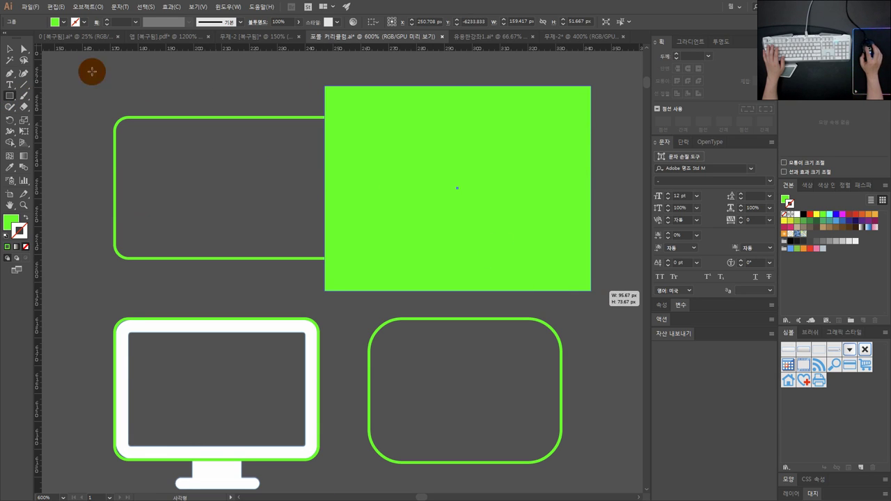
{"action": "left_click", "coordinate": [10, 49]}
- Try uniting the covering rectangle with the expanded outline, undo it, and cut the rectangle out with Pathfinder Minus Front
{"action": "left_click", "coordinate": [251, 85]}
{"action": "left_click_drag", "start_coordinate": [283, 103], "coordinate": [457, 205]}
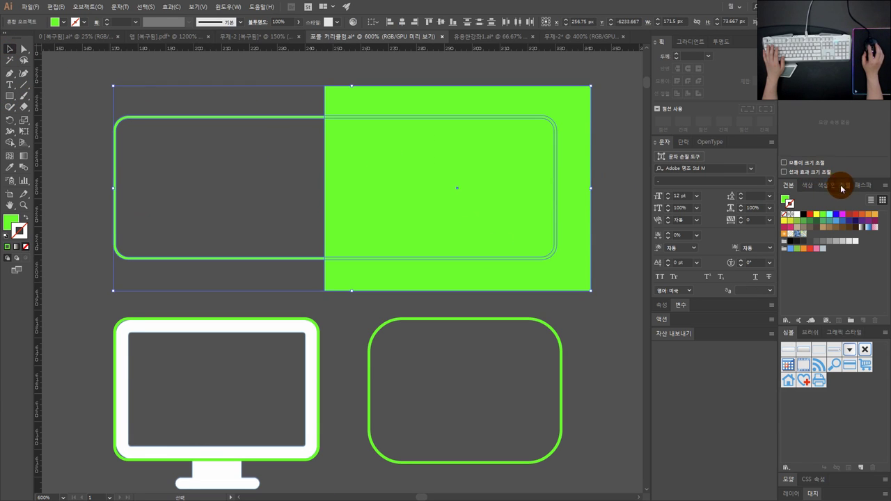
{"action": "left_click", "coordinate": [861, 185]}
{"action": "left_click", "coordinate": [787, 210]}
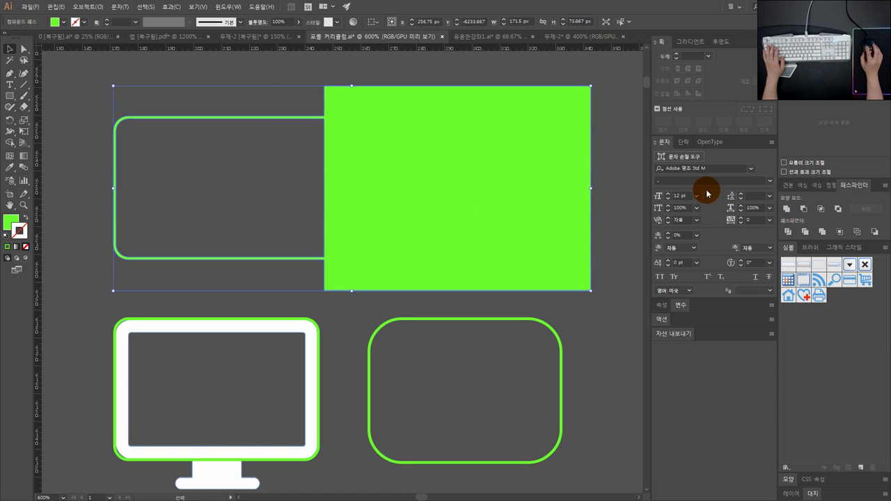
{"action": "key", "text": "ctrl+z"}
{"action": "left_click", "coordinate": [803, 208]}
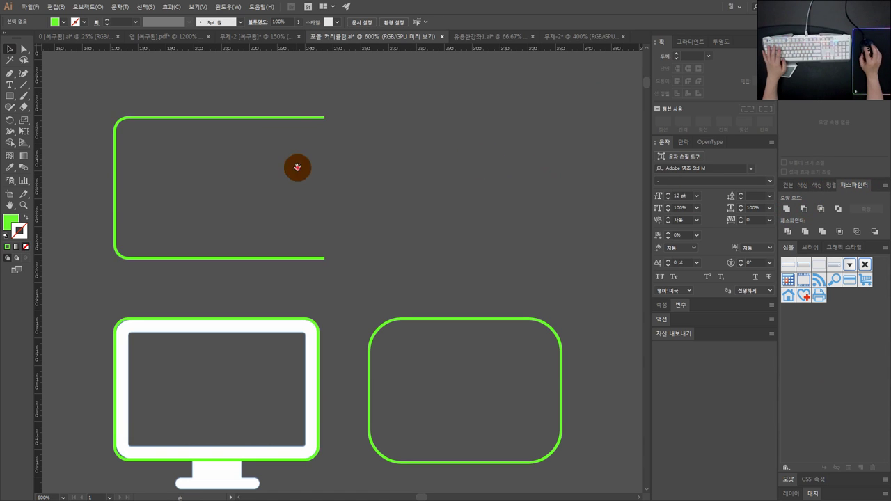
- Delete the remaining open-ended half of the green outline above the monitor icon
{"action": "left_click_drag", "start_coordinate": [298, 167], "coordinate": [390, 155]}
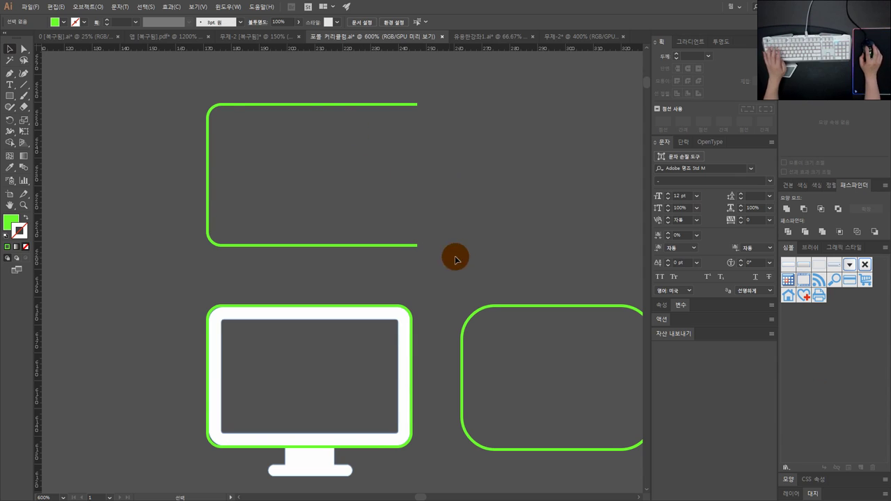
{"action": "left_click_drag", "start_coordinate": [454, 257], "coordinate": [184, 90]}
{"action": "key", "text": "Delete"}
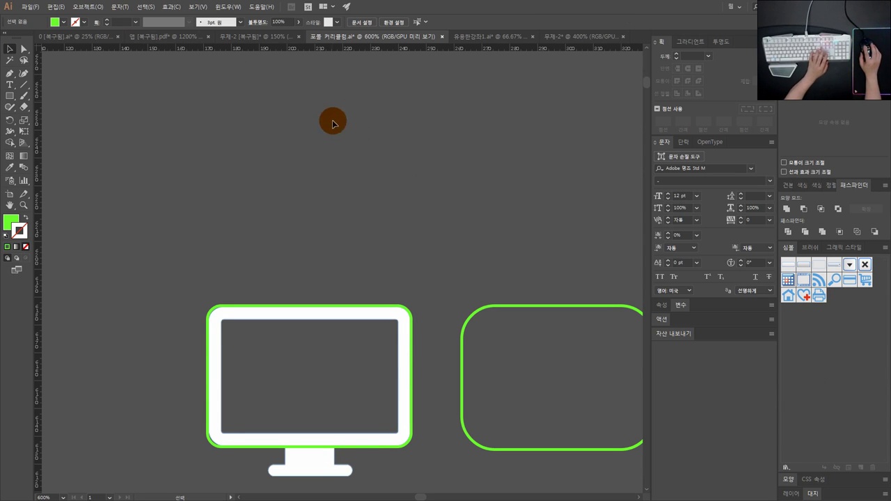
- Delete the green rounded outline around the monitor frame
{"action": "left_click_drag", "start_coordinate": [333, 247], "coordinate": [311, 167]}
{"action": "left_click_drag", "start_coordinate": [395, 196], "coordinate": [346, 227]}
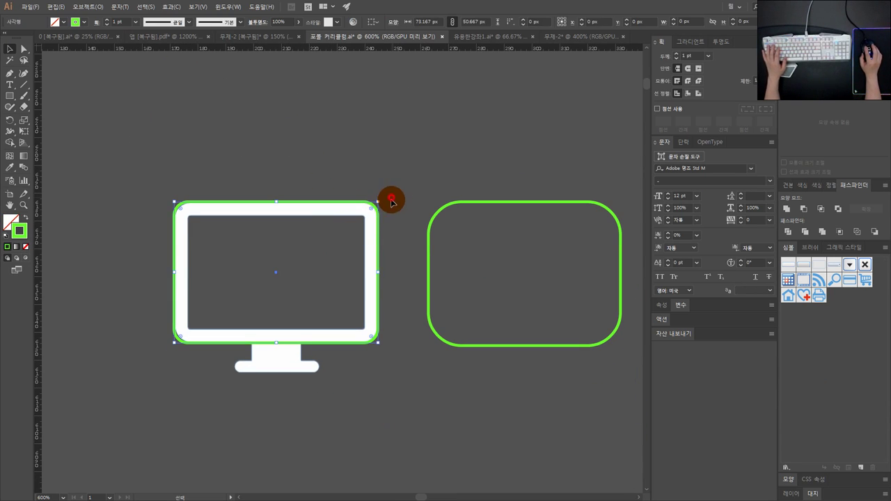
{"action": "left_click", "coordinate": [391, 200]}
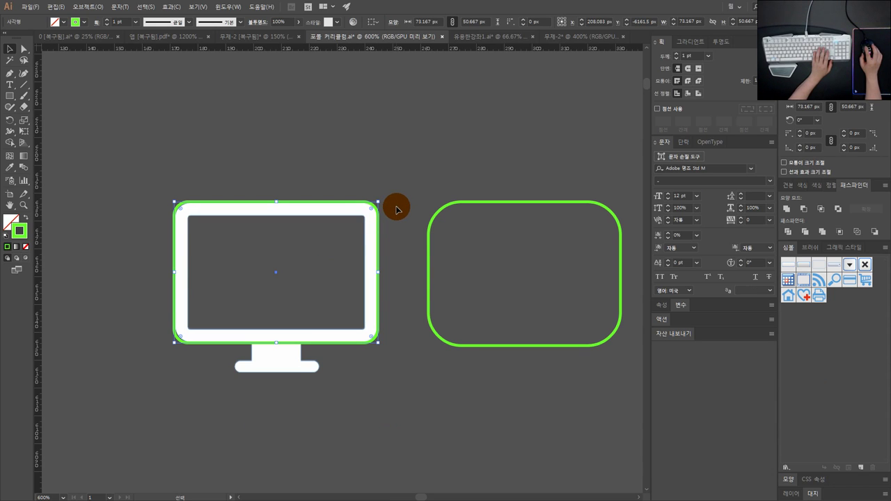
{"action": "key", "text": "Delete"}
{"action": "left_click", "coordinate": [499, 204]}
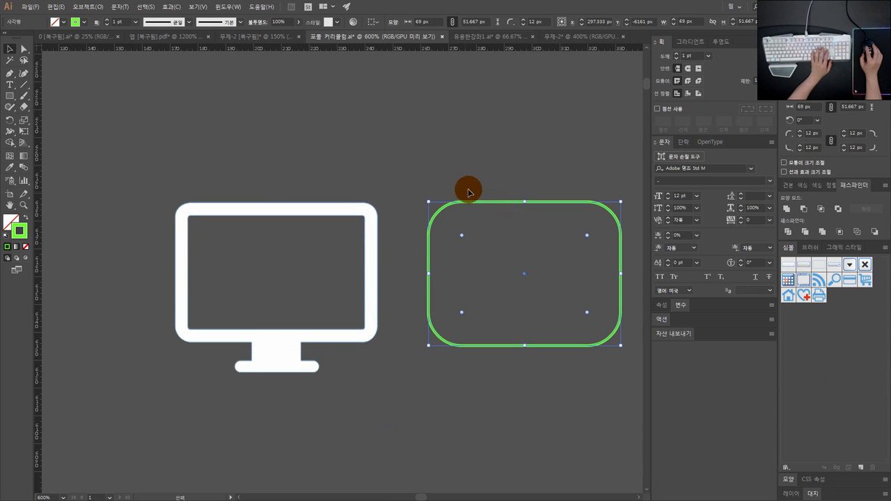
{"action": "left_click", "coordinate": [499, 117]}
- Draw an open green path of three straight segments with the Pen tool above the monitor icon and remove its last segment
{"action": "left_click_drag", "start_coordinate": [546, 102], "coordinate": [469, 175]}
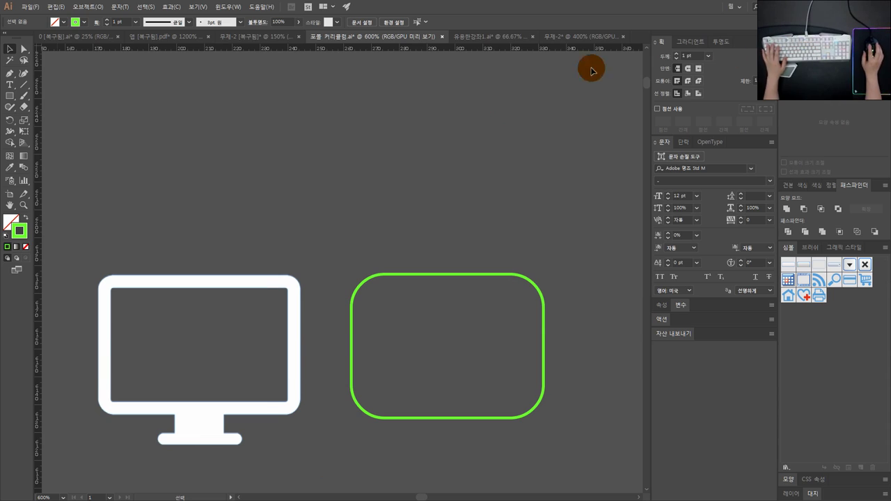
{"action": "left_click", "coordinate": [326, 116]}
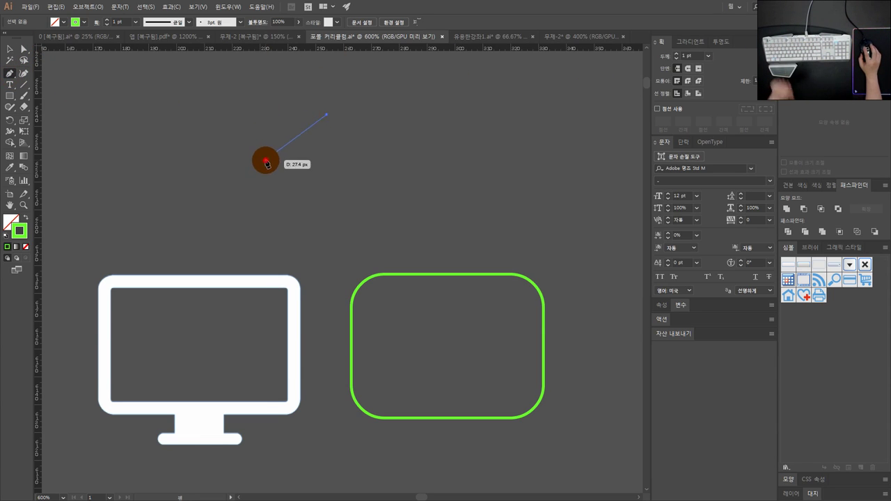
{"action": "left_click", "coordinate": [265, 161]}
{"action": "left_click", "coordinate": [320, 220]}
{"action": "left_click", "coordinate": [386, 214]}
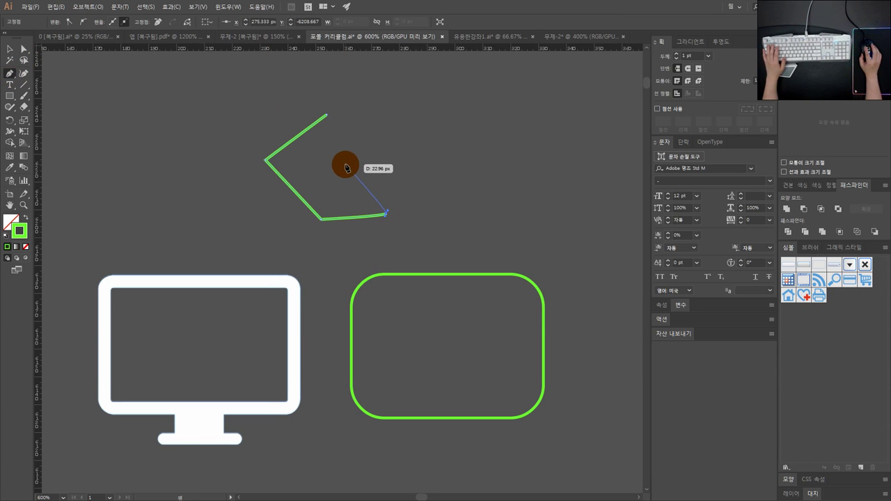
{"action": "key", "text": "Delete"}
{"action": "left_click", "coordinate": [11, 73]}
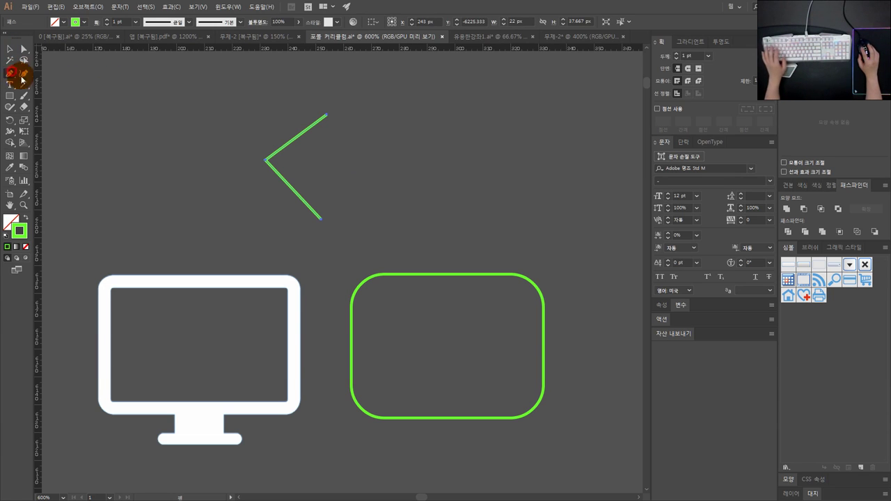
- Delete the open green path above the monitor icon
{"action": "left_click", "coordinate": [11, 50]}
{"action": "left_click", "coordinate": [300, 137]}
{"action": "left_click", "coordinate": [11, 50]}
{"action": "key", "text": "Delete"}
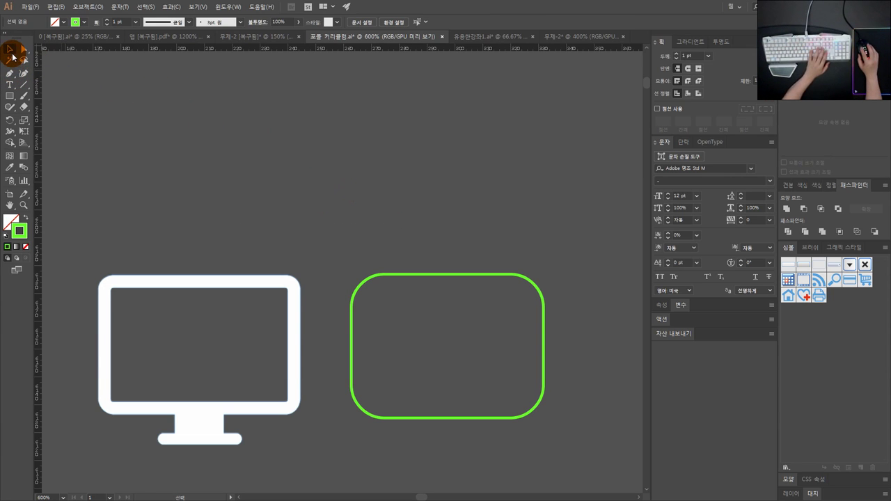
- Draw a closed six-point green polygon about 63 × 39 px above the monitor icon with the Pen tool
{"action": "left_click", "coordinate": [11, 72]}
{"action": "left_click", "coordinate": [270, 107]}
{"action": "left_click", "coordinate": [193, 140]}
{"action": "left_click", "coordinate": [250, 203]}
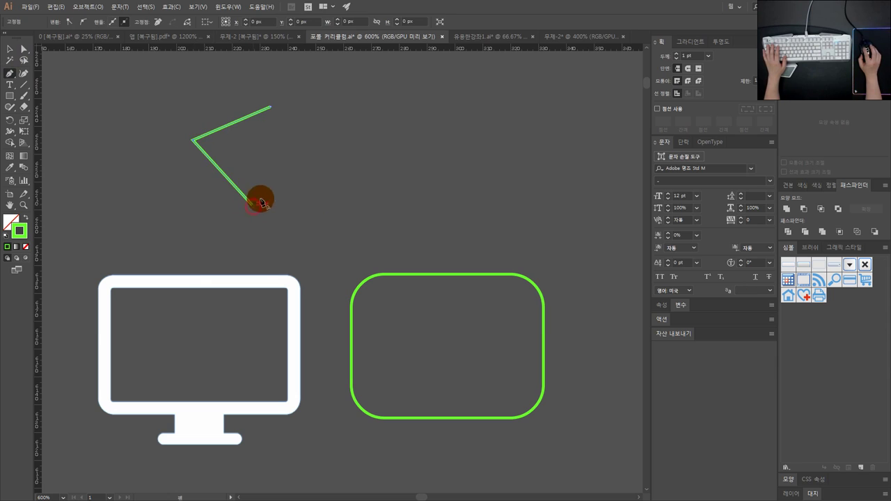
{"action": "left_click", "coordinate": [302, 156]}
{"action": "left_click", "coordinate": [367, 133]}
{"action": "left_click", "coordinate": [363, 96]}
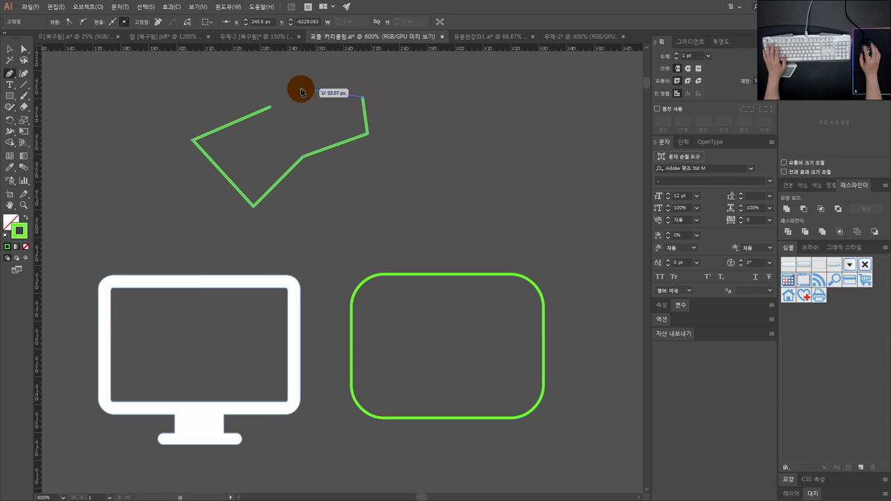
{"action": "left_click", "coordinate": [270, 107]}
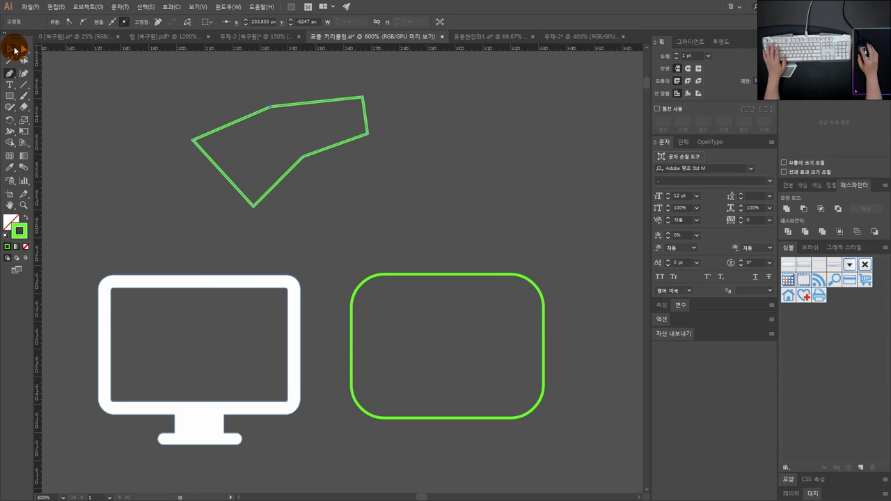
- Apply the Round Corners effect with a 5 px radius to the green polygon, with preview enabled
{"action": "left_click", "coordinate": [357, 123]}
{"action": "left_click_drag", "start_coordinate": [415, 158], "coordinate": [267, 90]}
{"action": "left_click_drag", "start_coordinate": [466, 283], "coordinate": [446, 246]}
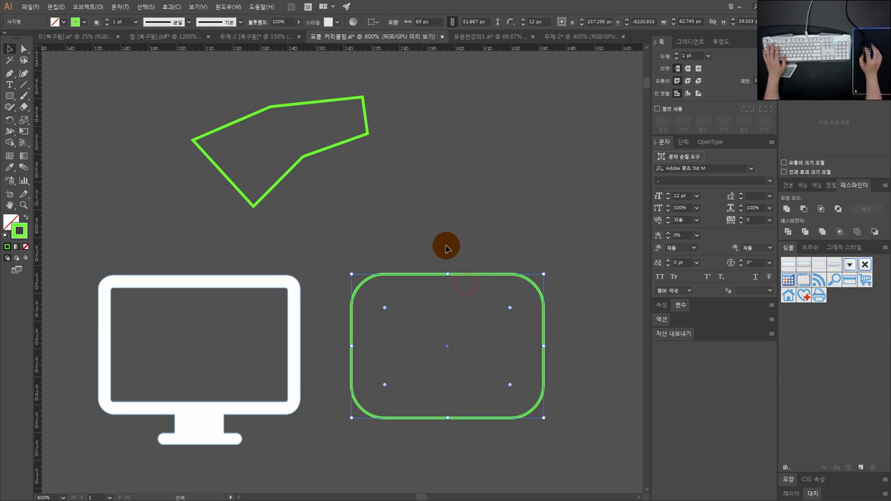
{"action": "left_click_drag", "start_coordinate": [421, 205], "coordinate": [166, 73]}
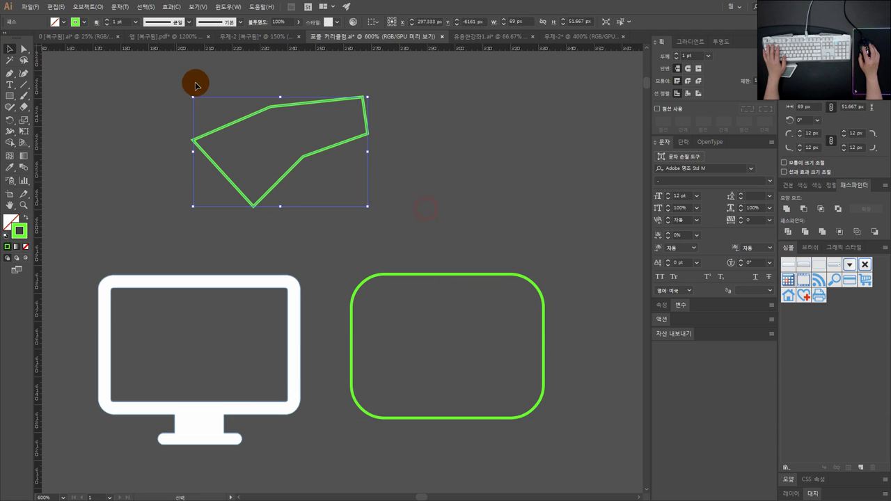
{"action": "left_click", "coordinate": [91, 9]}
{"action": "left_click", "coordinate": [120, 7]}
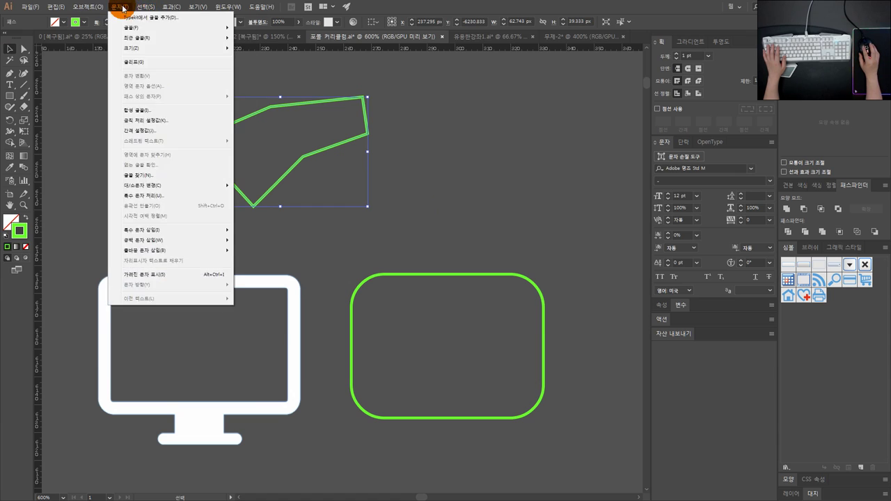
{"action": "left_click", "coordinate": [121, 7]}
{"action": "left_click", "coordinate": [170, 6]}
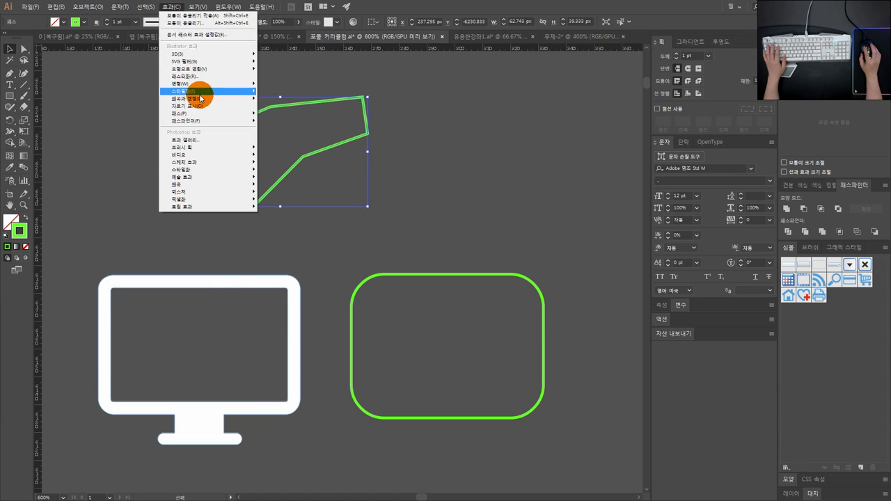
{"action": "mouse_move", "coordinate": [200, 93]}
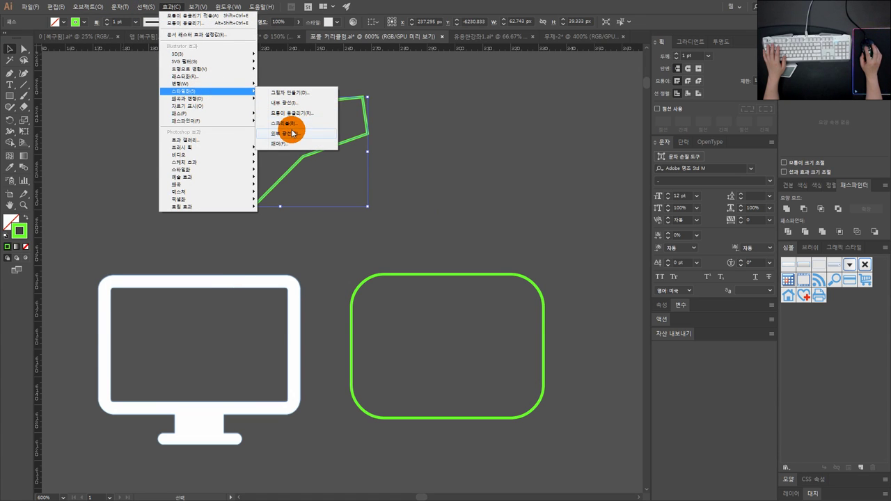
{"action": "left_click", "coordinate": [293, 117]}
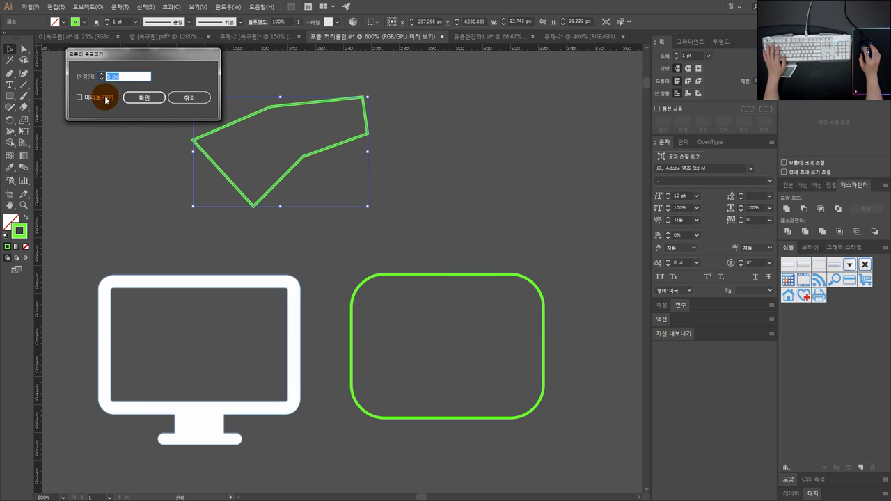
{"action": "left_click", "coordinate": [106, 99]}
{"action": "left_click", "coordinate": [141, 95]}
- Delete the green polygon with rounded corners above the monitor icon
{"action": "left_click", "coordinate": [354, 159]}
{"action": "scroll", "coordinate": [353, 179], "scroll_direction": "down", "scroll_amount": 1}
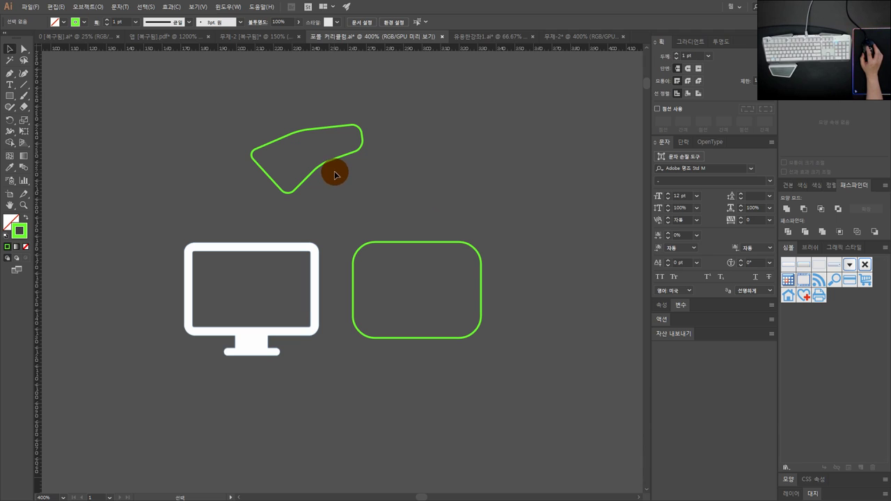
{"action": "left_click_drag", "start_coordinate": [324, 185], "coordinate": [392, 141]}
{"action": "left_click", "coordinate": [327, 113]}
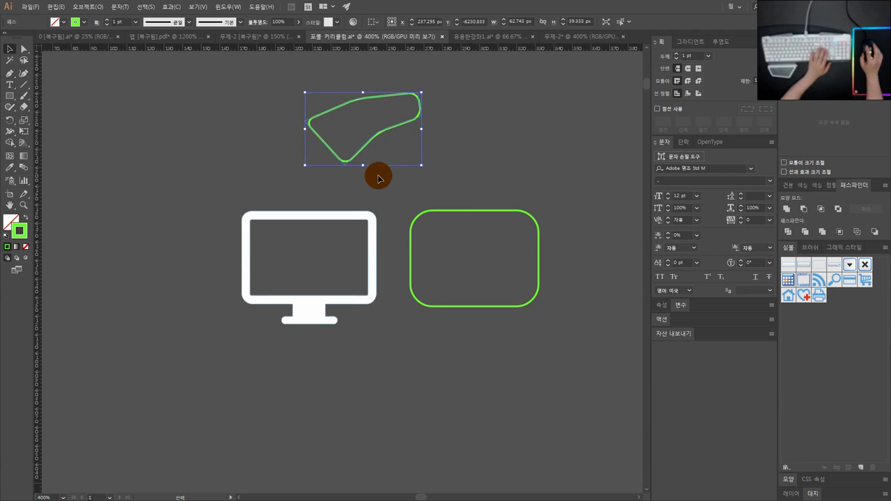
{"action": "key", "text": "Delete"}
- Move the green rounded rectangle onto the monitor frame and resize it to about 69 × 46 px, centred in the white border
{"action": "left_click_drag", "start_coordinate": [472, 254], "coordinate": [533, 216]}
{"action": "left_click", "coordinate": [522, 174]}
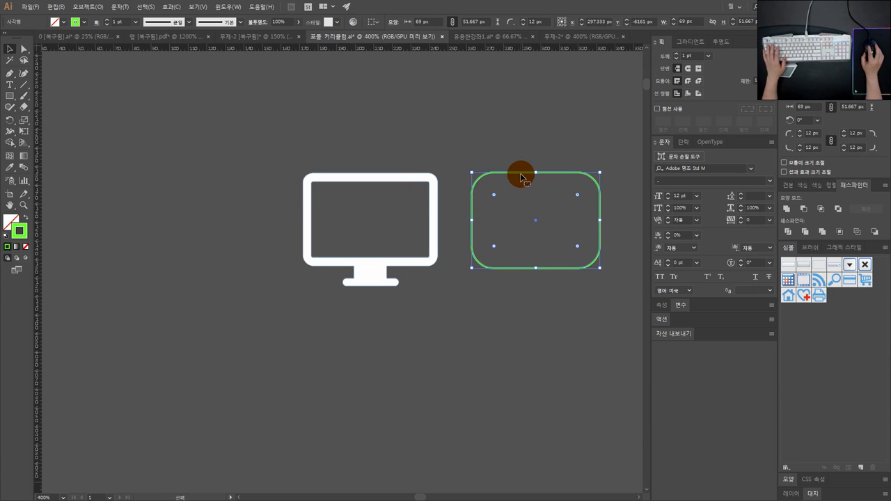
{"action": "left_click_drag", "start_coordinate": [521, 174], "coordinate": [351, 176]}
{"action": "scroll", "coordinate": [370, 179], "scroll_direction": "up", "scroll_amount": 1}
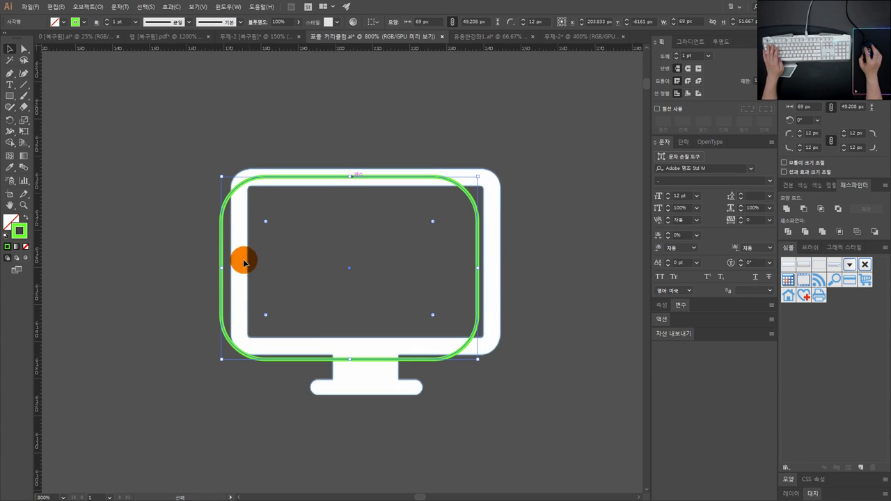
{"action": "left_click_drag", "start_coordinate": [219, 269], "coordinate": [237, 266]}
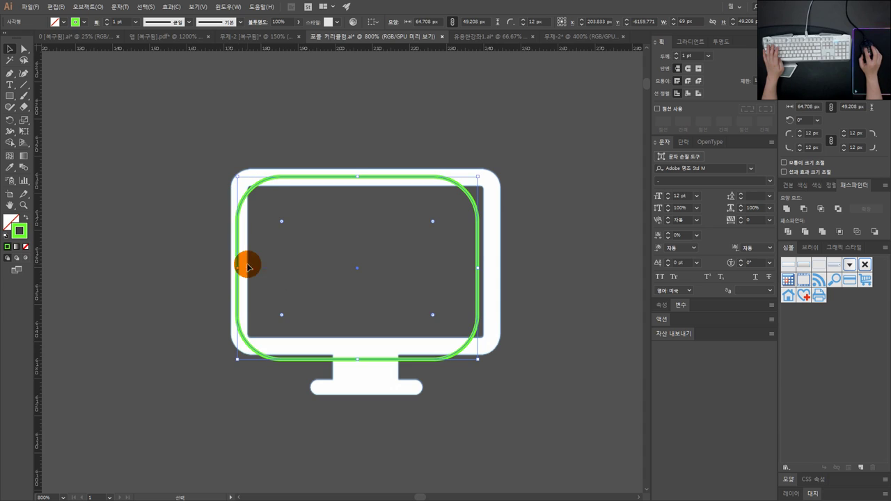
{"action": "left_click_drag", "start_coordinate": [357, 359], "coordinate": [356, 345]}
{"action": "left_click_drag", "start_coordinate": [477, 262], "coordinate": [495, 263]}
{"action": "left_click", "coordinate": [528, 270]}
{"action": "left_click", "coordinate": [423, 238]}
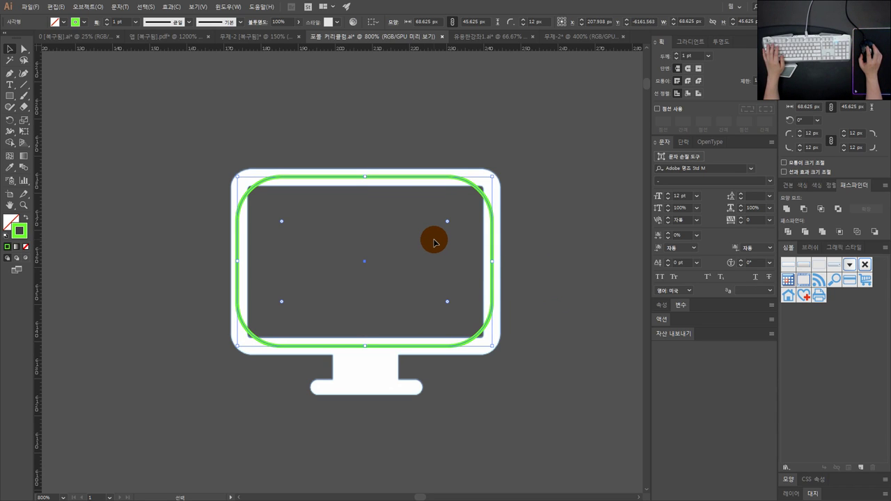
- Set the rounded rectangle's corner radii to 5 px and its stroke weight to 4 pt
{"action": "left_click", "coordinate": [808, 132]}
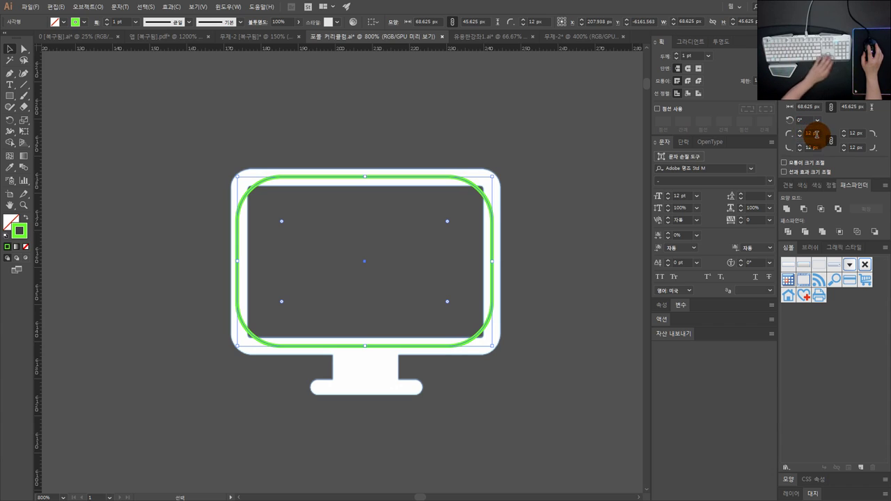
{"action": "left_click", "coordinate": [822, 143]}
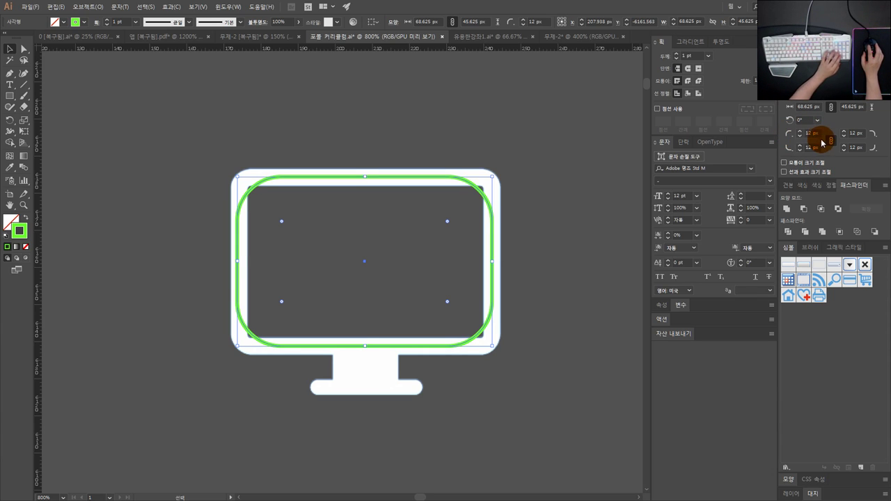
{"action": "type", "text": "5"}
{"action": "left_click_drag", "start_coordinate": [817, 133], "coordinate": [751, 141]}
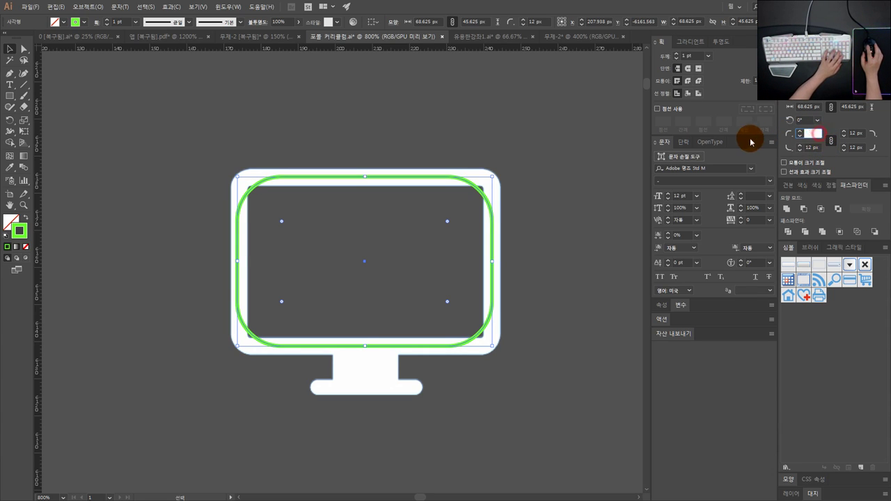
{"action": "type", "text": "5"}
{"action": "key", "text": "Return"}
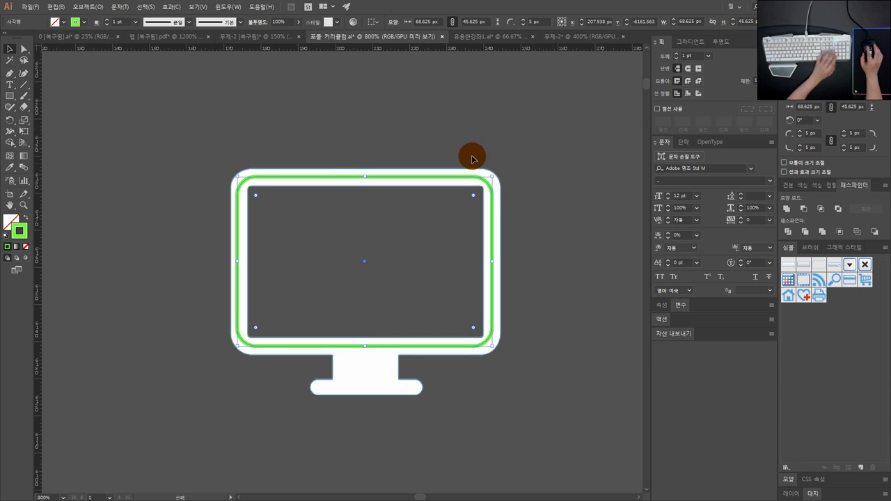
{"action": "key", "text": "Return"}
{"action": "left_click", "coordinate": [107, 19]}
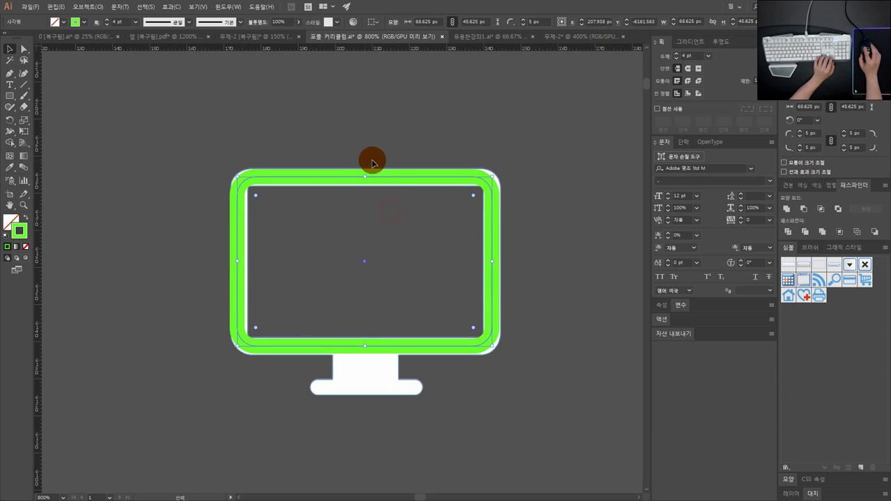
{"action": "left_click", "coordinate": [416, 140]}
- Draw a rectangle about 18 × 10 px over the monitor's stand neck and swap its stroke to a solid green fill
{"action": "left_click_drag", "start_coordinate": [432, 260], "coordinate": [432, 170]}
{"action": "scroll", "coordinate": [403, 277], "scroll_direction": "up", "scroll_amount": 1}
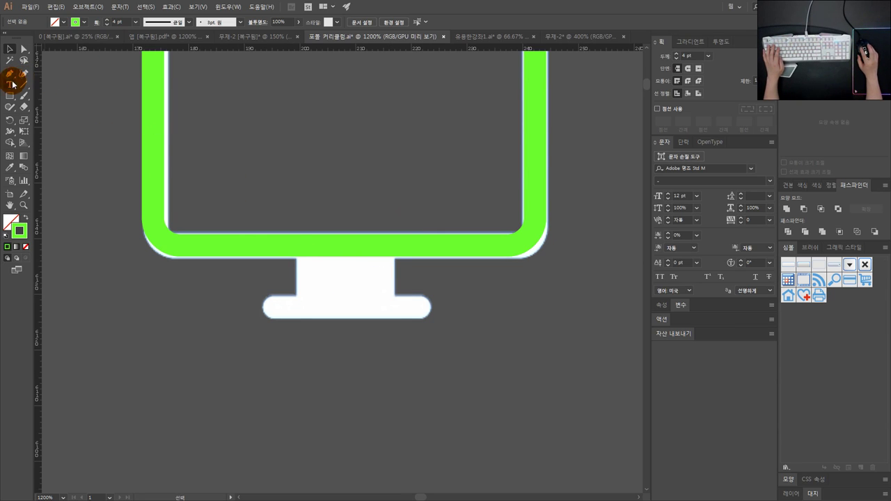
{"action": "left_click", "coordinate": [357, 255]}
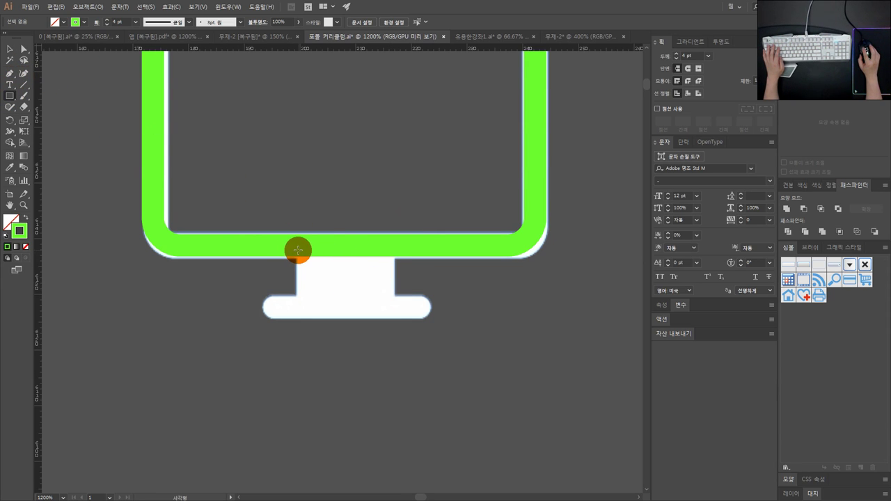
{"action": "mouse_move", "coordinate": [295, 249]}
{"action": "left_mouse_down"}
{"action": "mouse_move", "coordinate": [375, 306]}
{"action": "mouse_move", "coordinate": [393, 305]}
{"action": "left_mouse_up"}
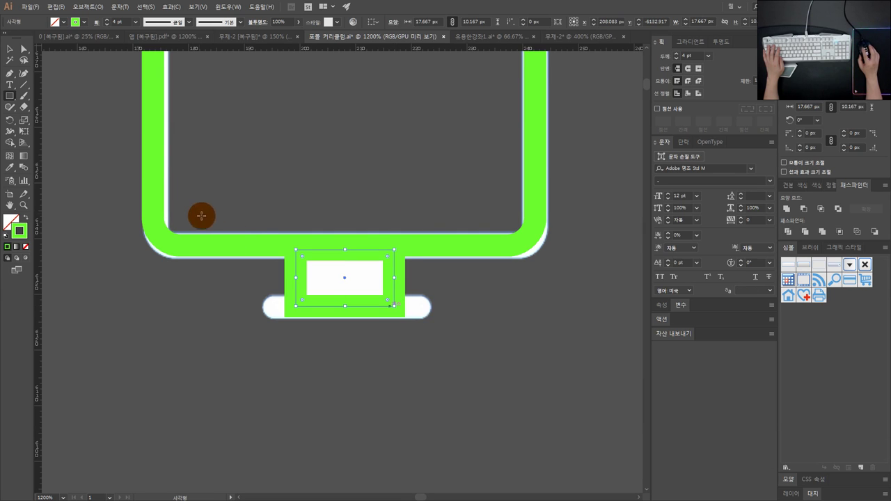
{"action": "left_click", "coordinate": [28, 219]}
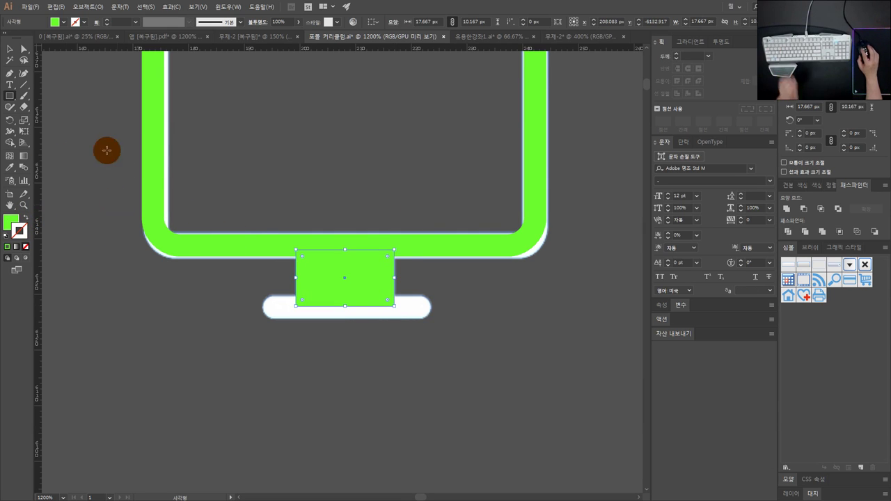
- Draw a horizontal line about 26 px long along the stand's base with the Pen tool and give it a green 1 pt stroke
{"action": "left_click", "coordinate": [11, 76]}
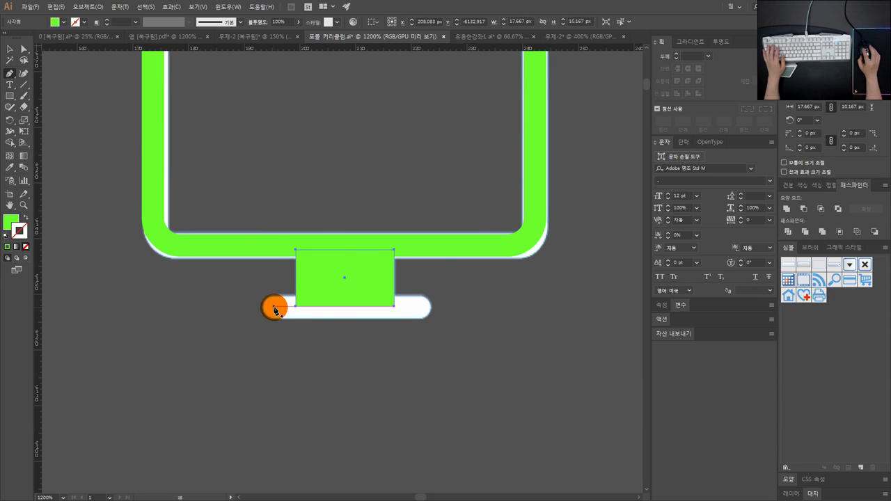
{"action": "left_click", "coordinate": [276, 308]}
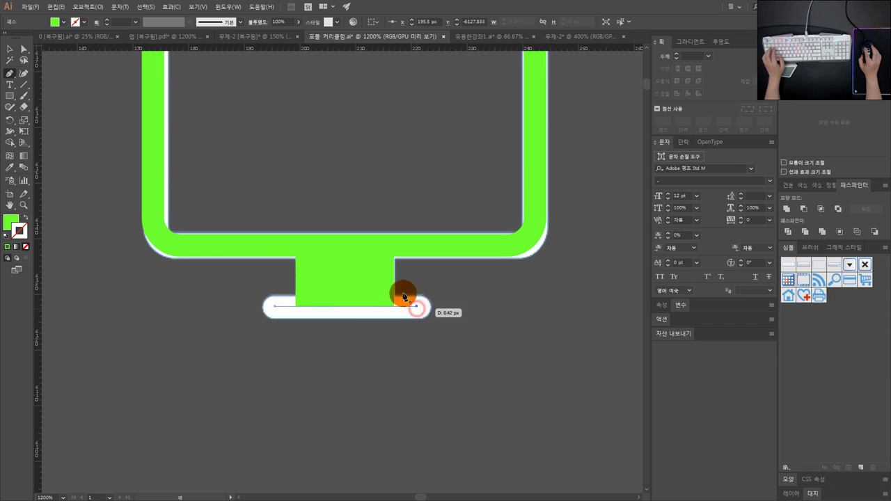
{"action": "left_click", "coordinate": [10, 49]}
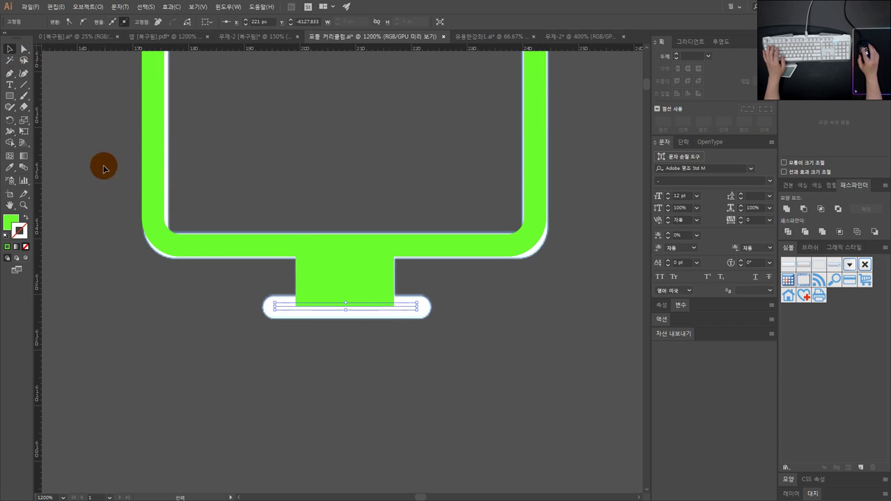
{"action": "left_click", "coordinate": [25, 218]}
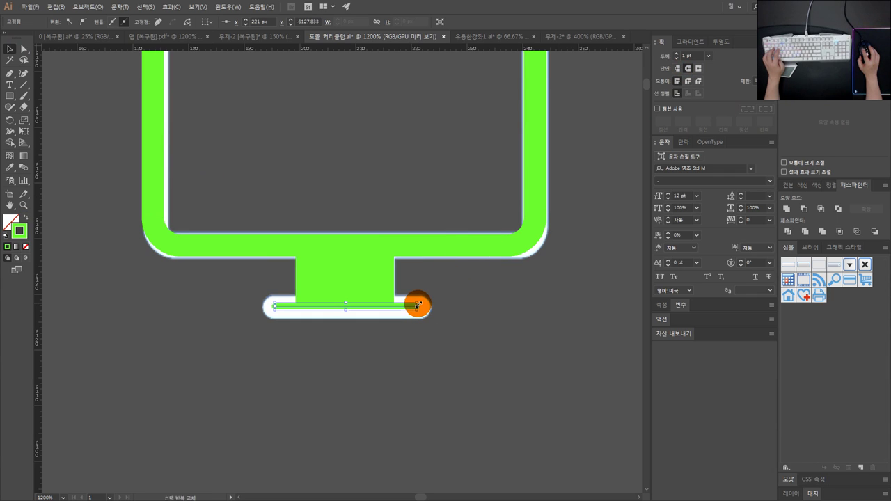
- Stretch the base line evenly from its centre and undo the last stretch, leaving it about 33.5 px long
{"action": "left_click_drag", "start_coordinate": [419, 304], "coordinate": [602, 195]}
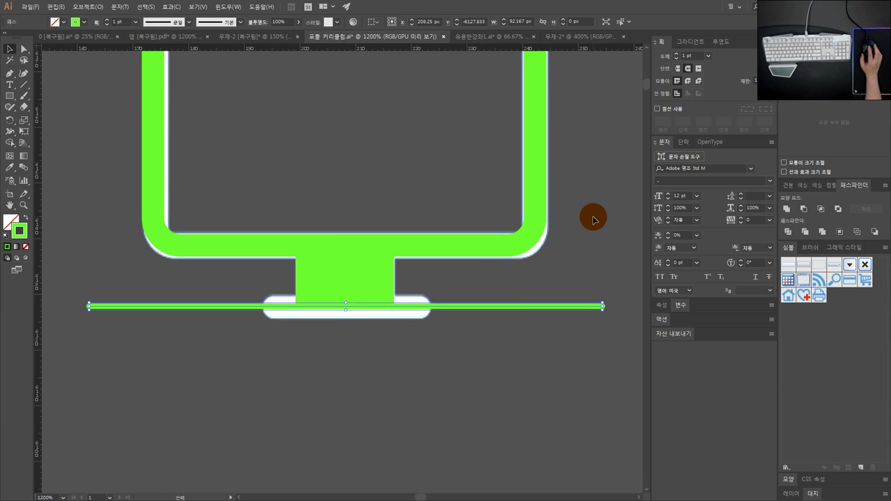
{"action": "key", "text": "ctrl+z"}
{"action": "left_click_drag", "start_coordinate": [476, 337], "coordinate": [442, 271]}
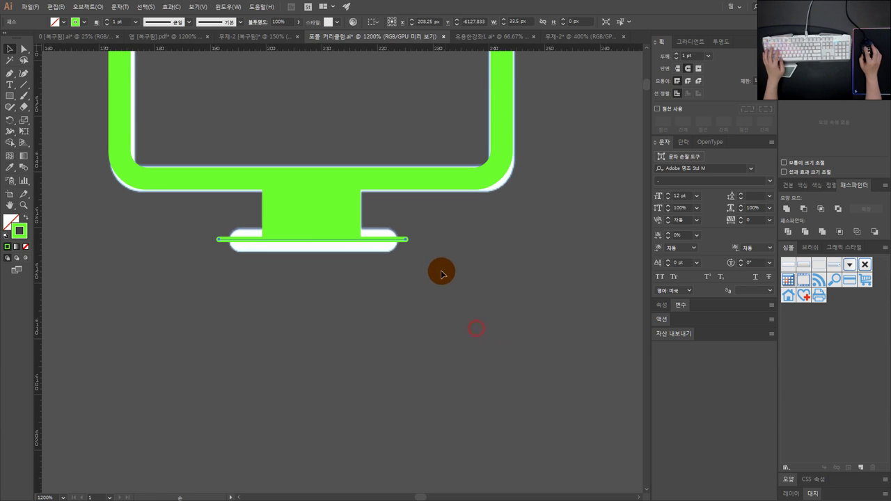
- Duplicate the stand's base line straight down, about 22 px below the original
{"action": "left_click_drag", "start_coordinate": [401, 244], "coordinate": [401, 354]}
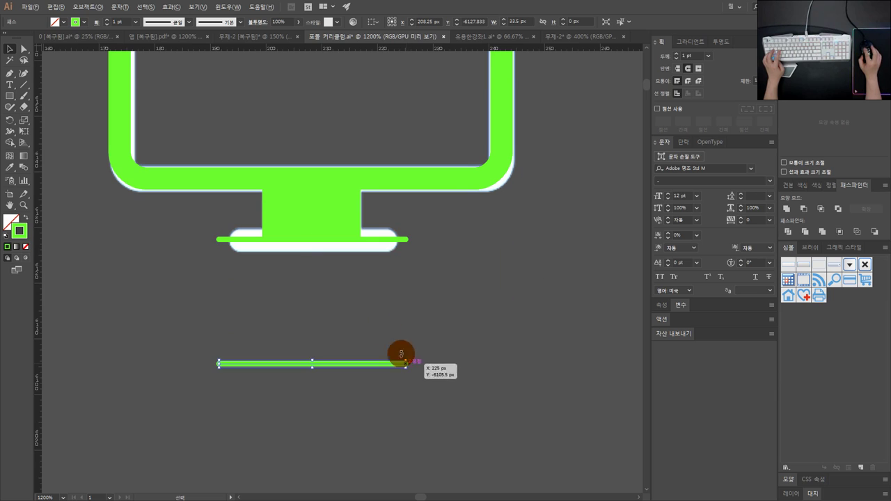
{"action": "left_click", "coordinate": [404, 393]}
{"action": "left_click", "coordinate": [377, 363]}
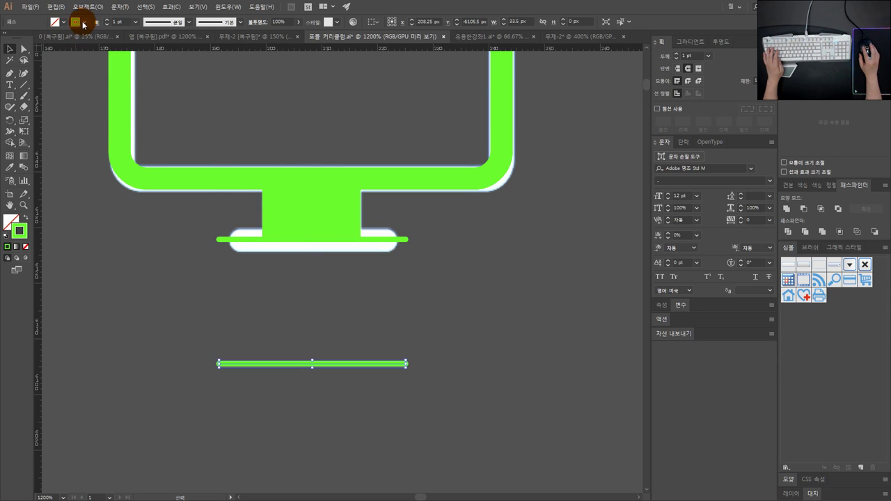
- Expand the duplicated line into a filled shape and scale it proportionally from its centre to about 107 × 3 px
{"action": "left_click", "coordinate": [55, 7]}
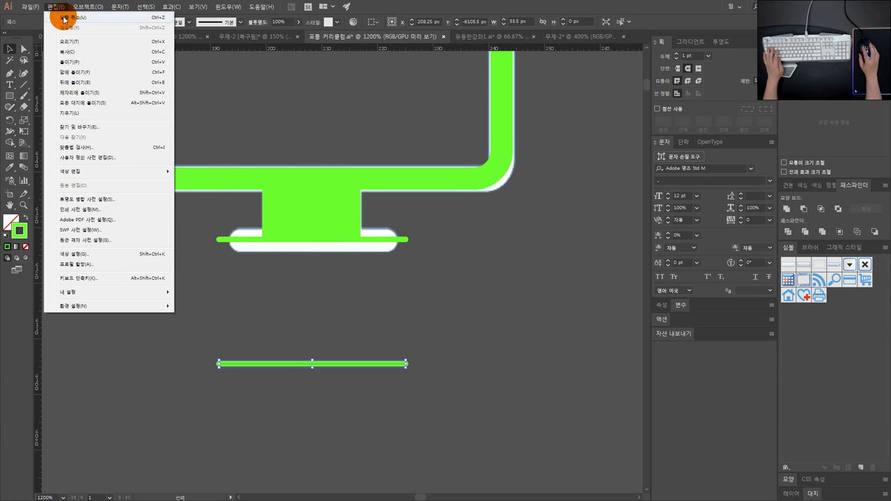
{"action": "mouse_move", "coordinate": [89, 7]}
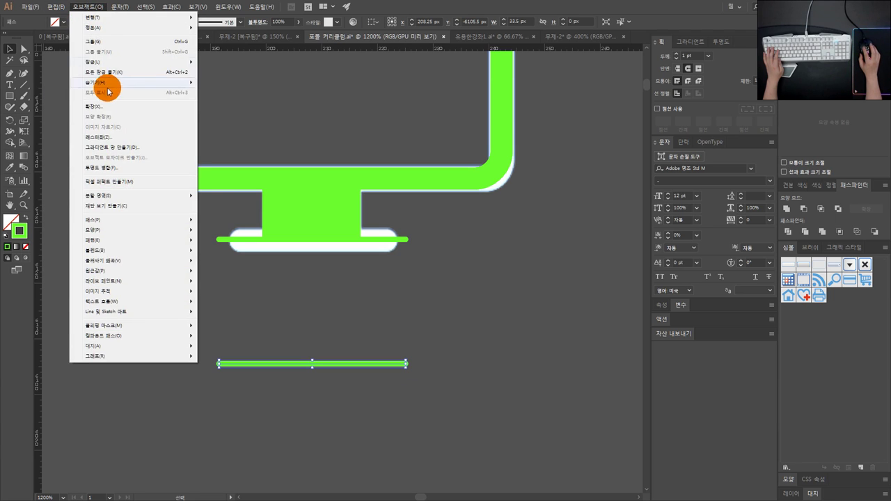
{"action": "left_click", "coordinate": [107, 85]}
{"action": "left_click", "coordinate": [139, 223]}
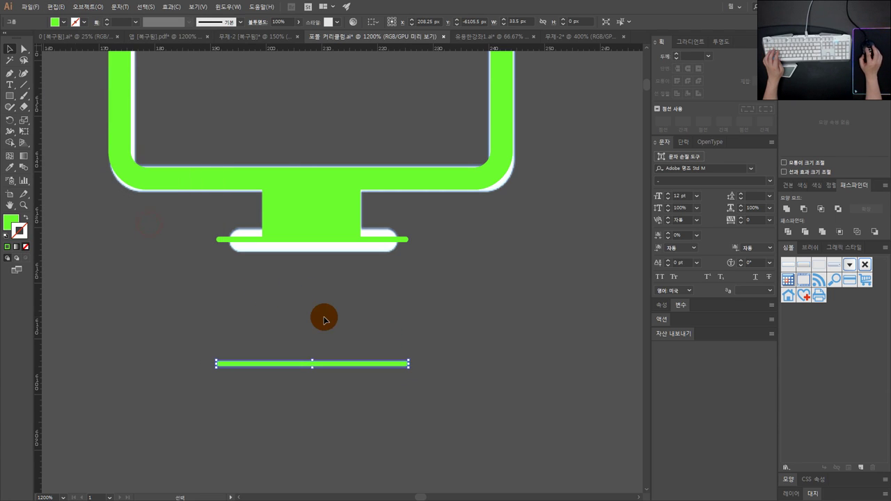
{"action": "left_click_drag", "start_coordinate": [438, 385], "coordinate": [347, 341]}
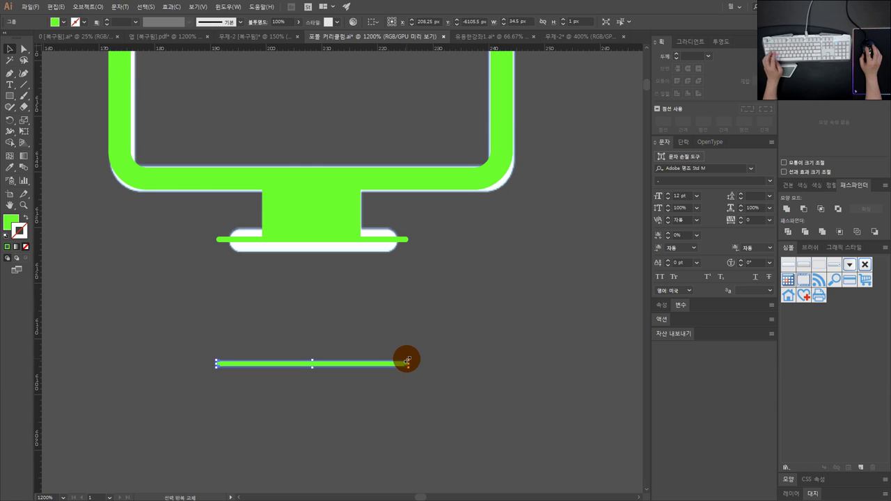
{"action": "left_click_drag", "start_coordinate": [407, 360], "coordinate": [606, 211]}
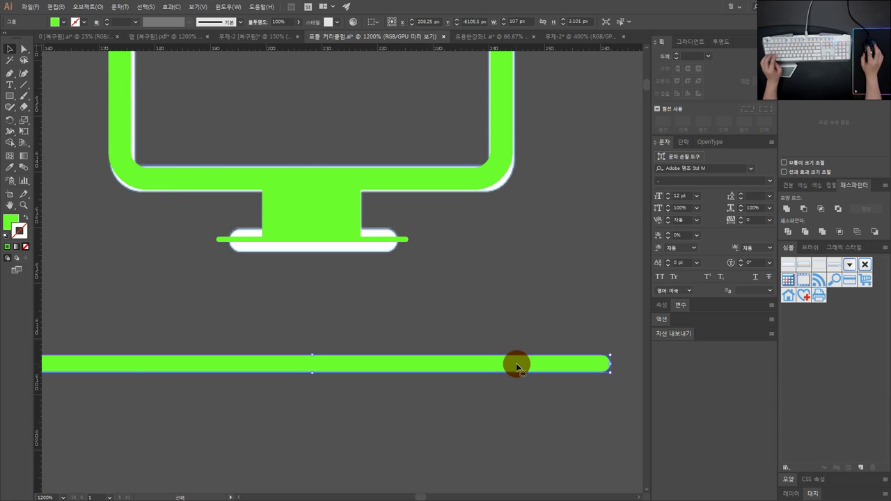
- Try to stretch the stroked base line to about 104 px, undo the stretch and delete the expanded duplicate
{"action": "left_click", "coordinate": [407, 239]}
{"action": "left_click_drag", "start_coordinate": [407, 239], "coordinate": [602, 146]}
{"action": "key", "text": "ctrl+z"}
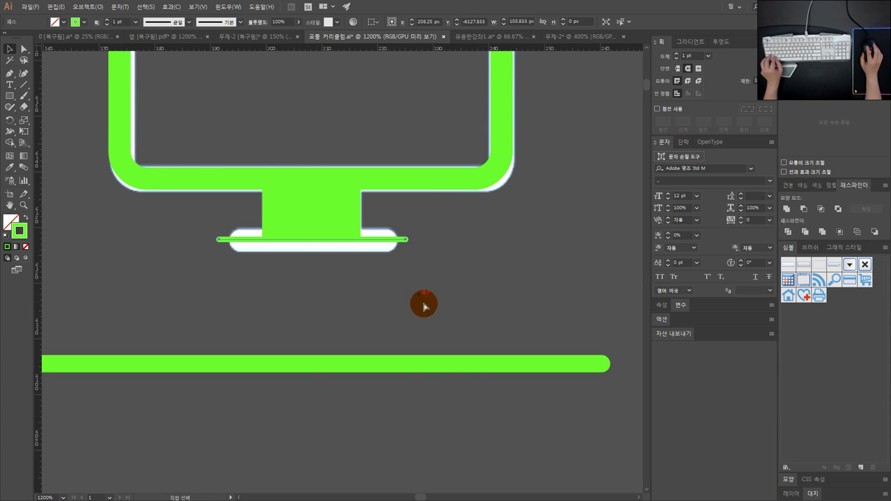
{"action": "left_click", "coordinate": [427, 365]}
{"action": "key", "text": "Delete"}
- Set the base line's stroke weight to 5 pt and shorten the line from its right end to about 28 px
{"action": "left_click_drag", "start_coordinate": [432, 271], "coordinate": [399, 223]}
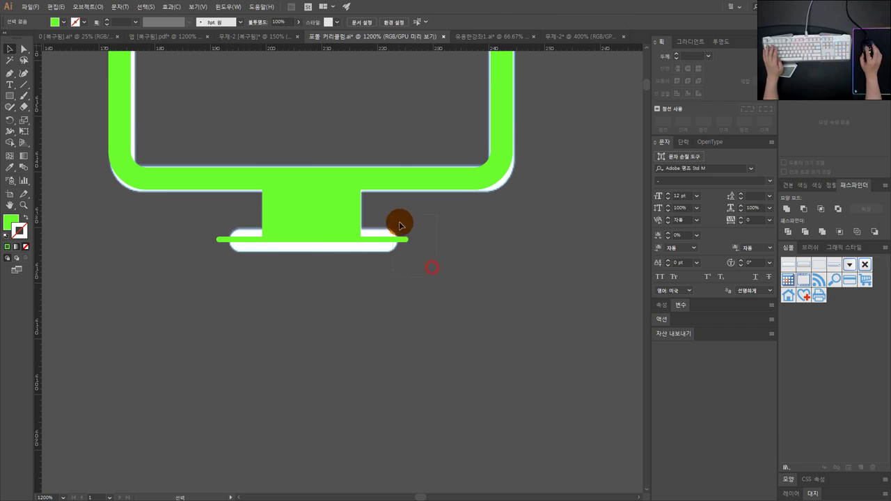
{"action": "scroll", "coordinate": [378, 247], "scroll_direction": "up", "scroll_amount": 2}
{"action": "scroll", "coordinate": [379, 269], "scroll_direction": "left", "scroll_amount": 1}
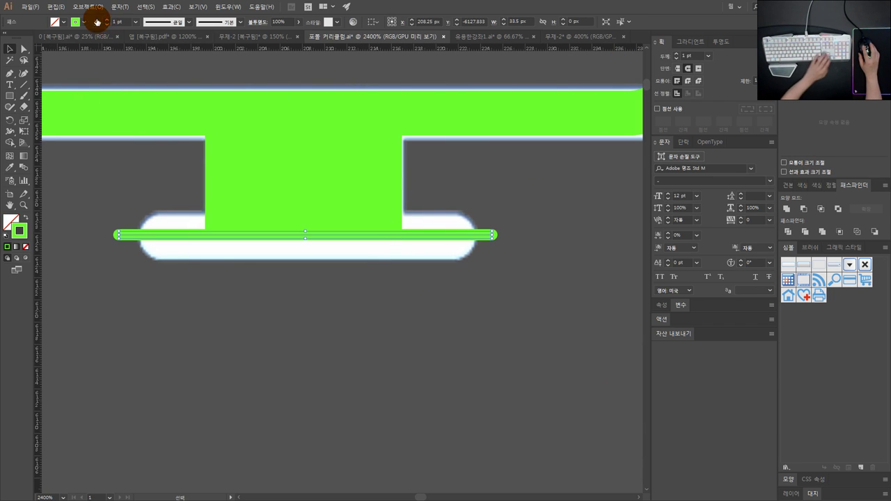
{"action": "type", "text": "5"}
{"action": "key", "text": "Return"}
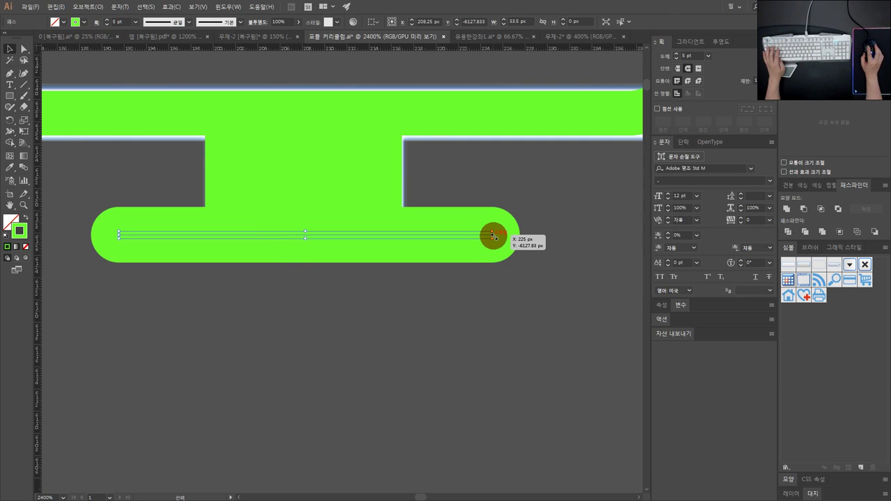
{"action": "left_click_drag", "start_coordinate": [491, 235], "coordinate": [428, 237]}
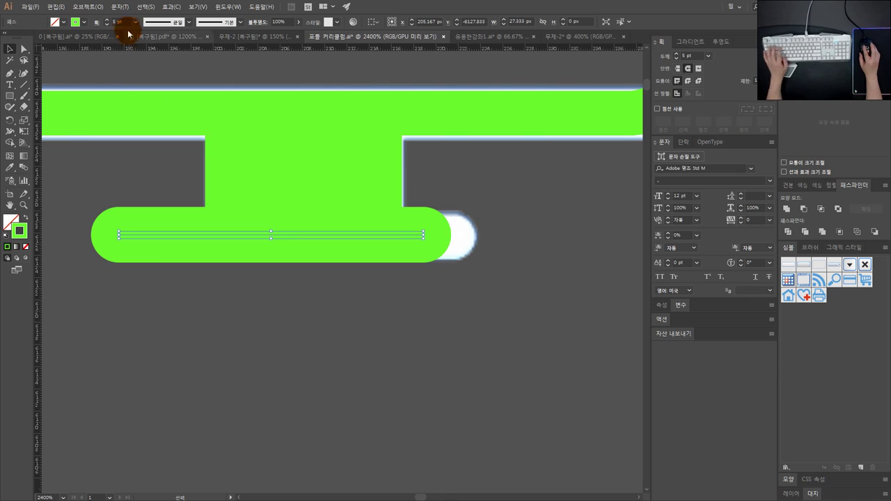
- Set the base line's stroke weight to 4.5 pt and adjust both ends to match the white reference icon's base
{"action": "left_click_drag", "start_coordinate": [126, 22], "coordinate": [91, 27]}
{"action": "type", "text": "4.5"}
{"action": "key", "text": "Return"}
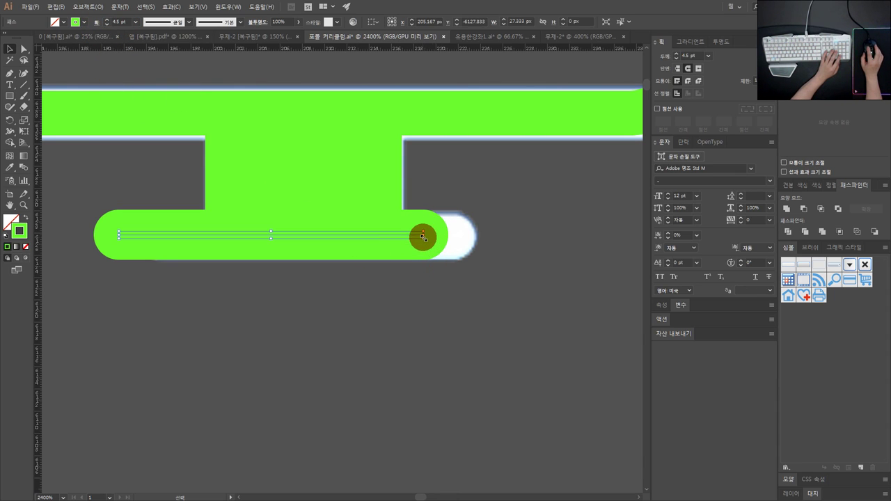
{"action": "left_click_drag", "start_coordinate": [432, 238], "coordinate": [449, 238]}
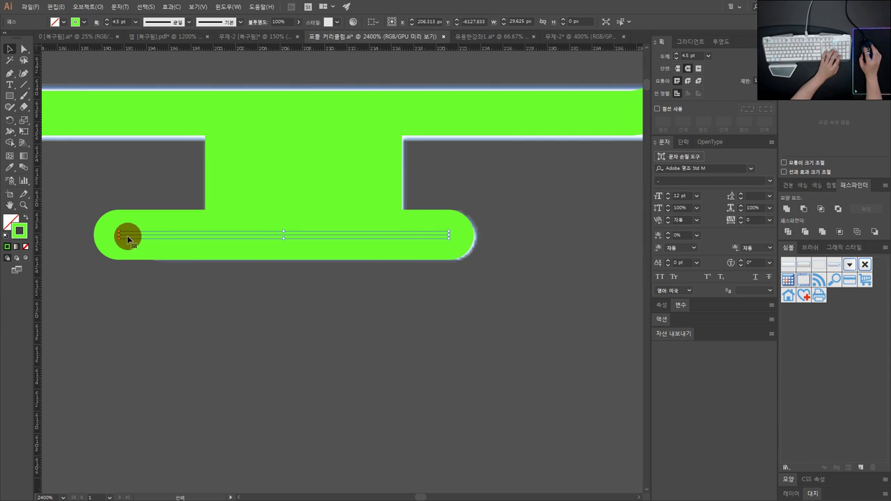
{"action": "mouse_move", "coordinate": [119, 236]}
{"action": "left_mouse_down"}
{"action": "mouse_move", "coordinate": [192, 235]}
{"action": "mouse_move", "coordinate": [157, 236]}
{"action": "left_mouse_up"}
{"action": "left_click", "coordinate": [278, 298]}
- Move all the green monitor parts together horizontally to the right, clear of the white reference icon
{"action": "scroll", "coordinate": [279, 299], "scroll_direction": "down", "scroll_amount": 3}
{"action": "left_click_drag", "start_coordinate": [403, 313], "coordinate": [282, 199]}
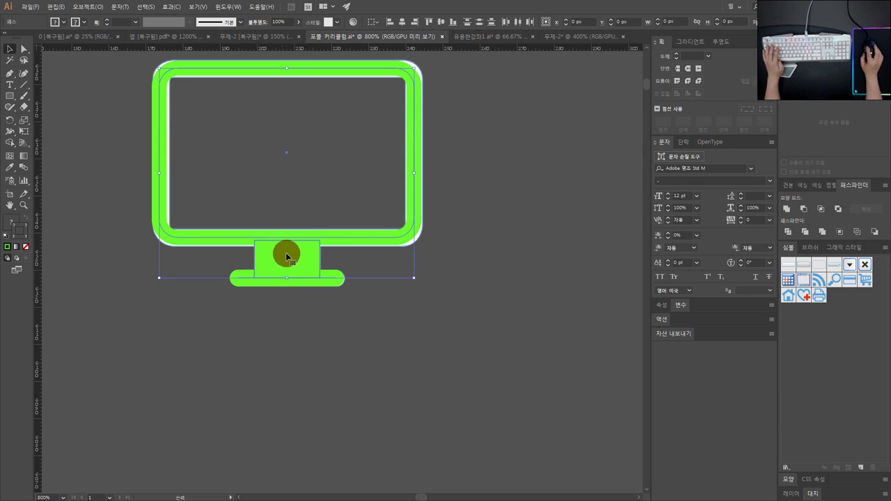
{"action": "left_click_drag", "start_coordinate": [291, 252], "coordinate": [521, 253]}
{"action": "left_click_drag", "start_coordinate": [497, 297], "coordinate": [197, 301]}
{"action": "left_click_drag", "start_coordinate": [219, 258], "coordinate": [350, 253]}
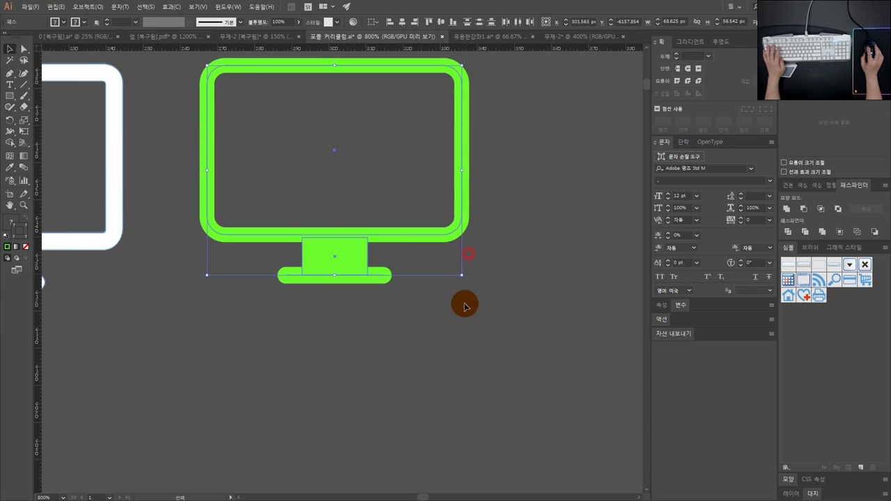
- Expand the fills and strokes of the green monitor parts and unite them into one shape with Pathfinder
{"action": "left_click", "coordinate": [83, 8]}
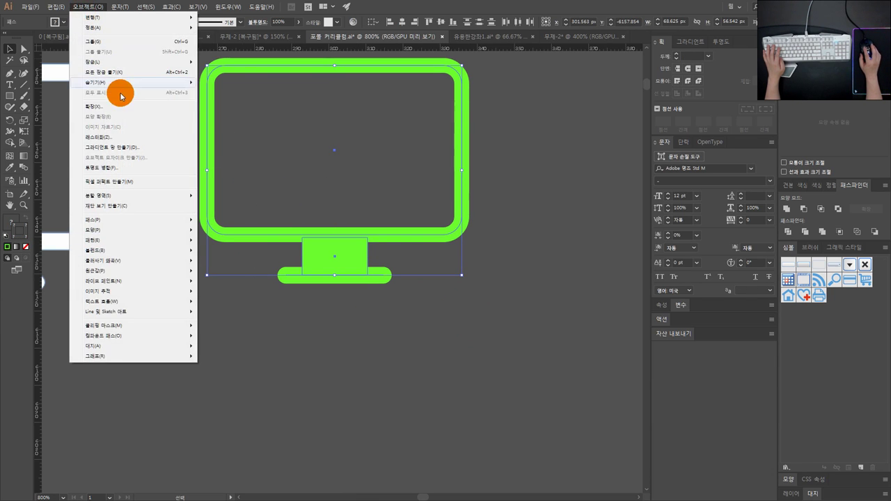
{"action": "left_click", "coordinate": [119, 105]}
{"action": "left_click", "coordinate": [147, 225]}
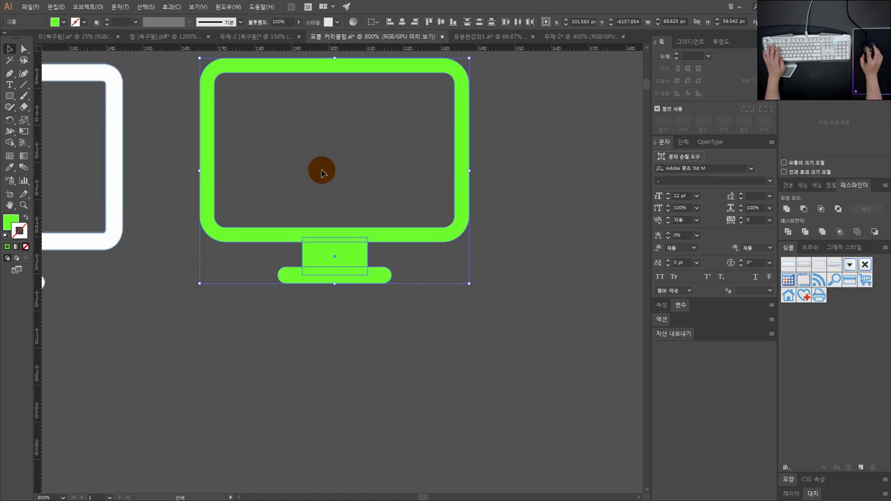
{"action": "left_click", "coordinate": [785, 210]}
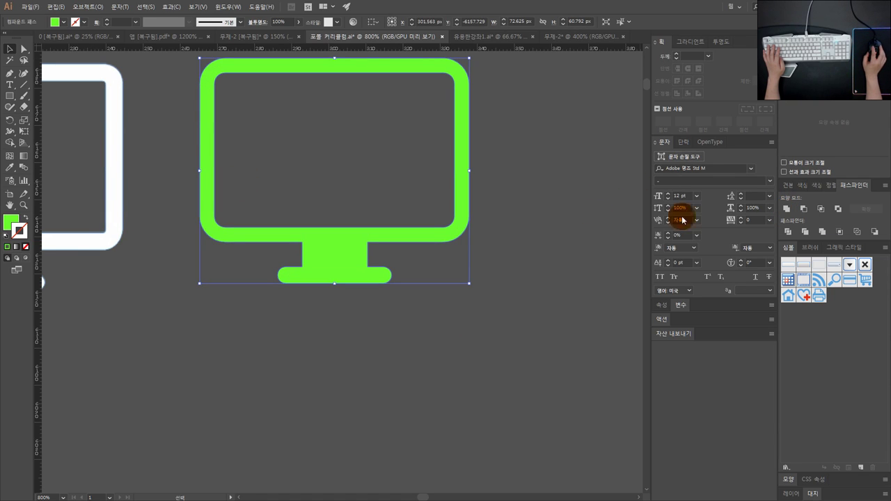
- Move the united green monitor slightly down beside the white icon and deselect it
{"action": "left_click", "coordinate": [338, 179]}
{"action": "left_click_drag", "start_coordinate": [343, 240], "coordinate": [356, 273]}
{"action": "scroll", "coordinate": [374, 279], "scroll_direction": "down", "scroll_amount": 2}
{"action": "left_click", "coordinate": [307, 300]}
{"action": "left_click", "coordinate": [306, 300]}
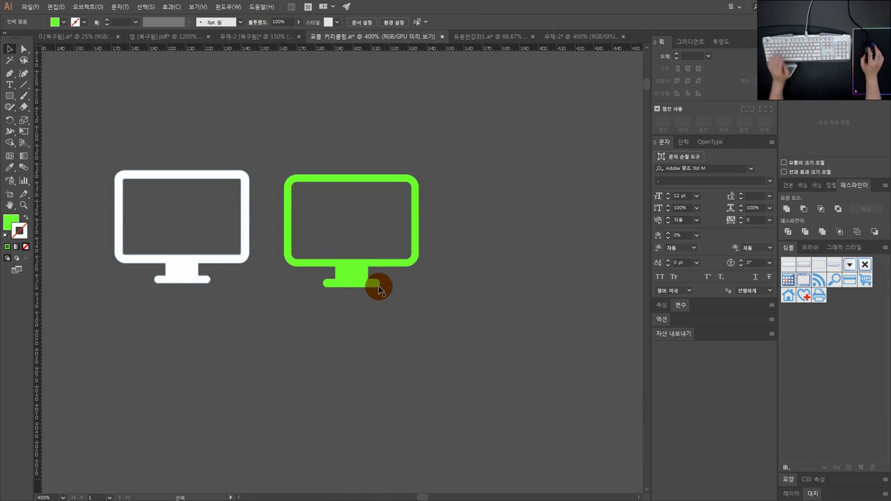
{"action": "scroll", "coordinate": [371, 283], "scroll_direction": "down", "scroll_amount": 1}
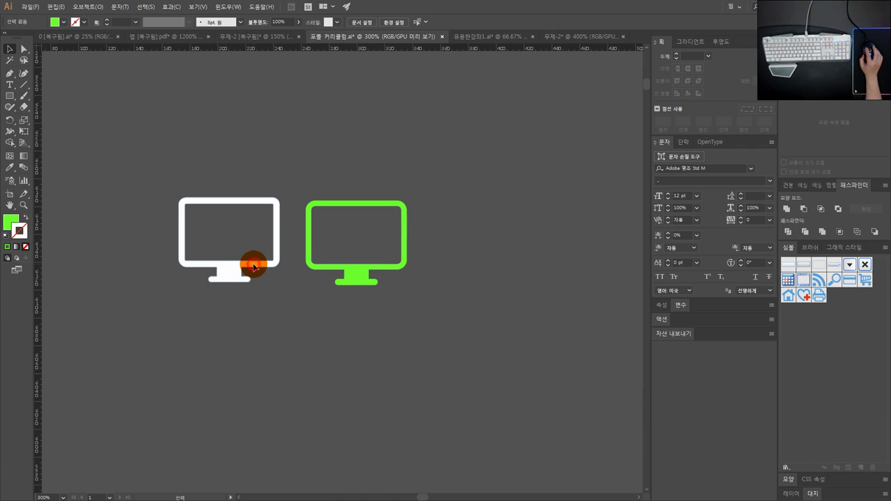
- Unlock all locked objects, check that the white reference icon can be selected, and clear the selection
{"action": "key", "text": "ctrl+alt+2"}
{"action": "left_click", "coordinate": [270, 300]}
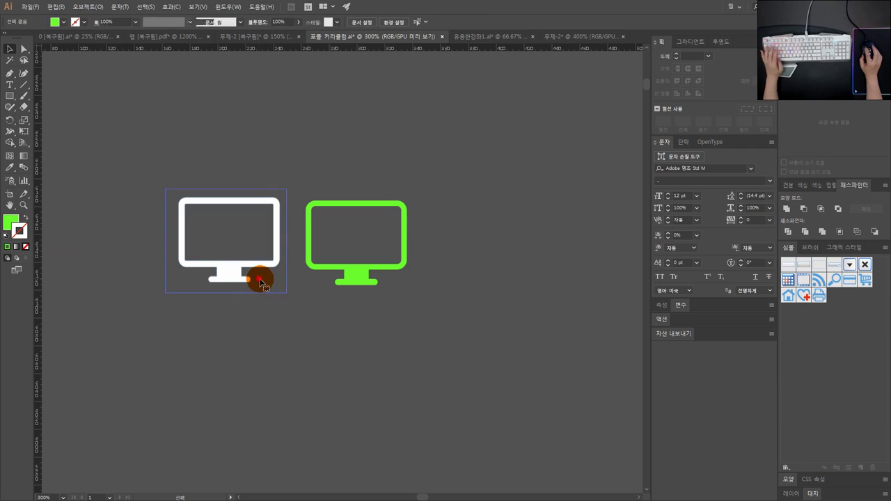
{"action": "left_click", "coordinate": [260, 277]}
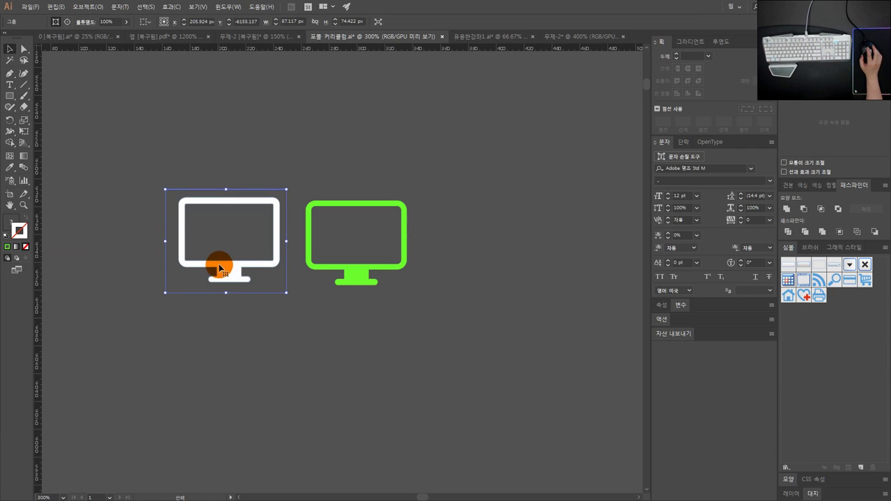
{"action": "left_click", "coordinate": [303, 301]}
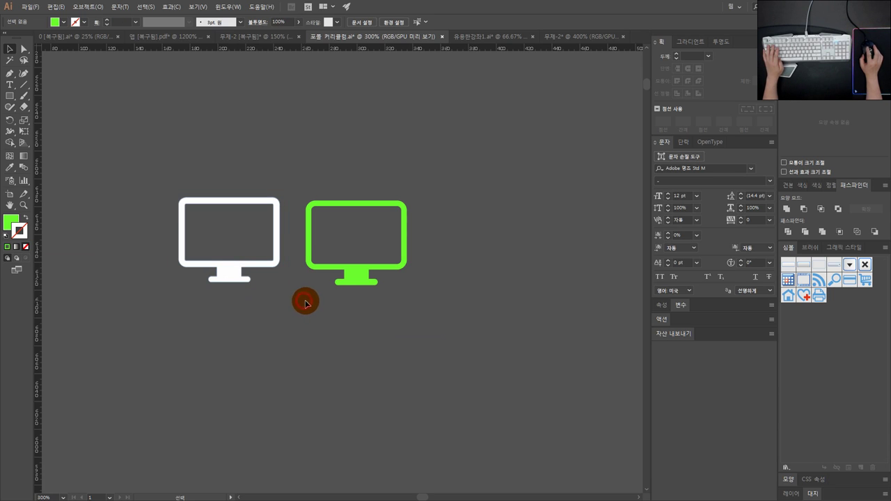
- Move the green monitor icon onto the black banner, above the kakaotalk icon
{"action": "scroll", "coordinate": [304, 299], "scroll_direction": "down", "scroll_amount": 2}
{"action": "scroll", "coordinate": [338, 258], "scroll_direction": "down", "scroll_amount": 1}
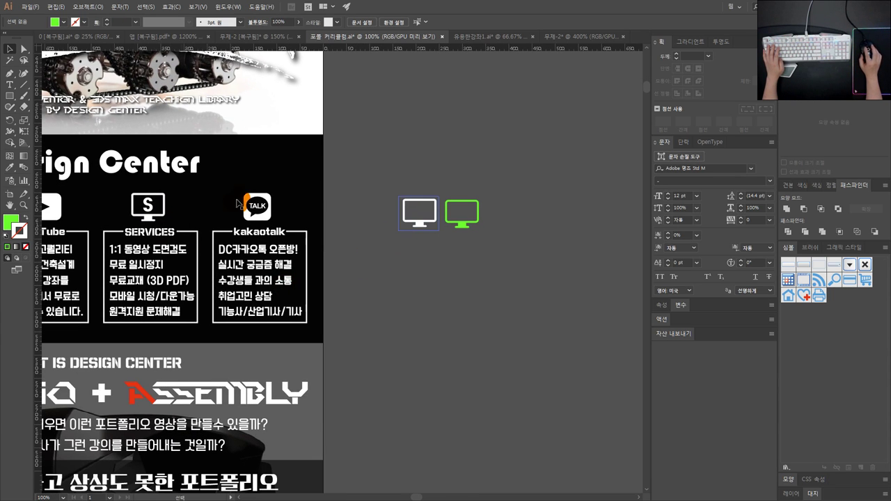
{"action": "left_click_drag", "start_coordinate": [461, 226], "coordinate": [273, 171]}
{"action": "scroll", "coordinate": [343, 184], "scroll_direction": "up", "scroll_amount": 2}
{"action": "left_click_drag", "start_coordinate": [356, 179], "coordinate": [207, 162]}
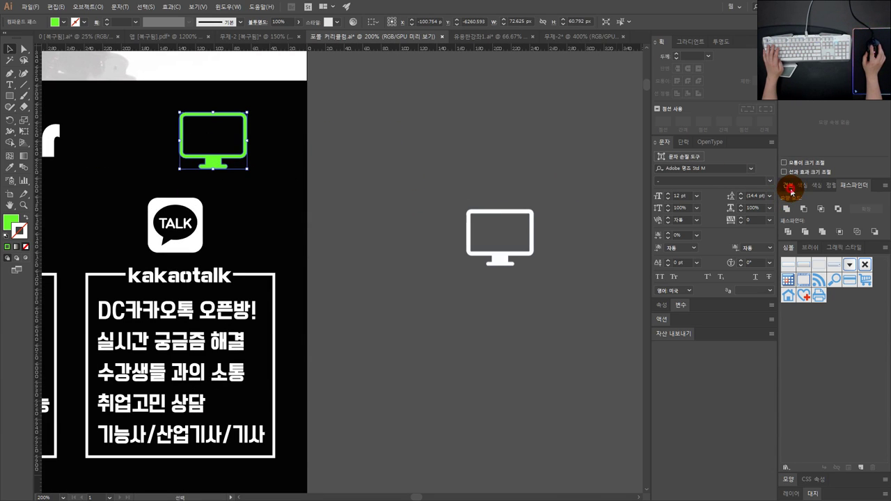
- Try coloured strokes such as magenta on the green monitor icon and restore it to a green fill without a stroke
{"action": "left_click", "coordinate": [788, 185]}
{"action": "key", "text": "x"}
{"action": "left_click", "coordinate": [835, 213]}
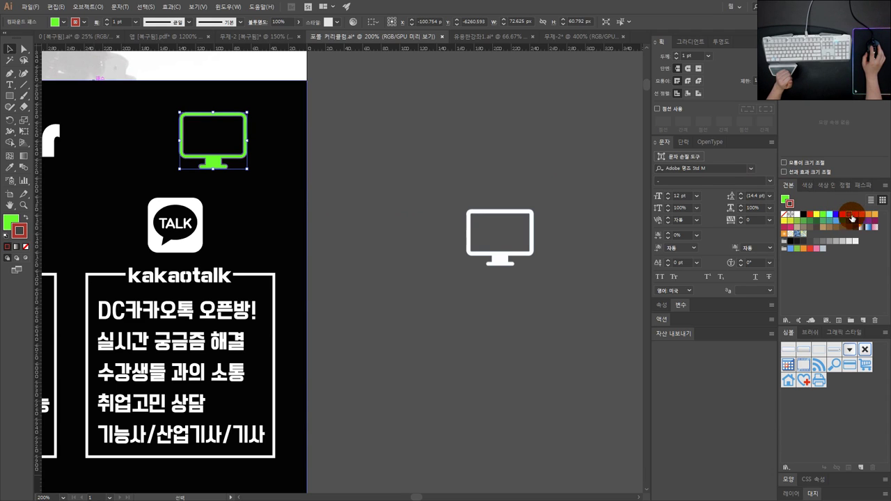
{"action": "left_click", "coordinate": [841, 216]}
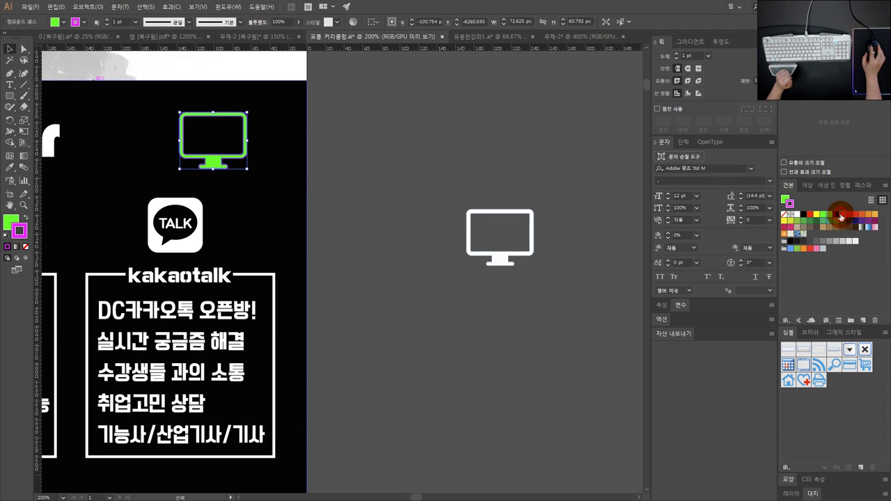
{"action": "left_click", "coordinate": [26, 245]}
{"action": "left_click", "coordinate": [26, 218]}
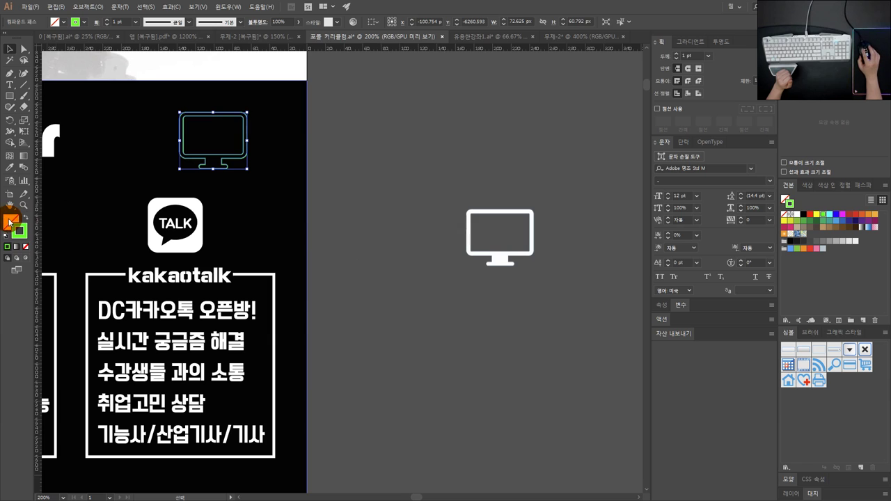
{"action": "left_click", "coordinate": [26, 218]}
- Change the monitor icon's fill to the blue swatch and deselect it
{"action": "left_click", "coordinate": [11, 220]}
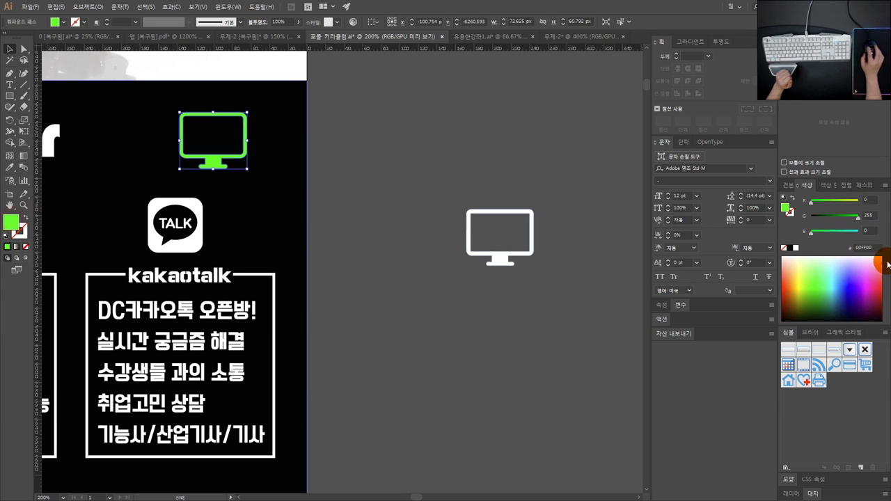
{"action": "left_click", "coordinate": [788, 185]}
{"action": "left_click", "coordinate": [843, 214]}
{"action": "left_click", "coordinate": [835, 214]}
{"action": "left_click", "coordinate": [401, 142]}
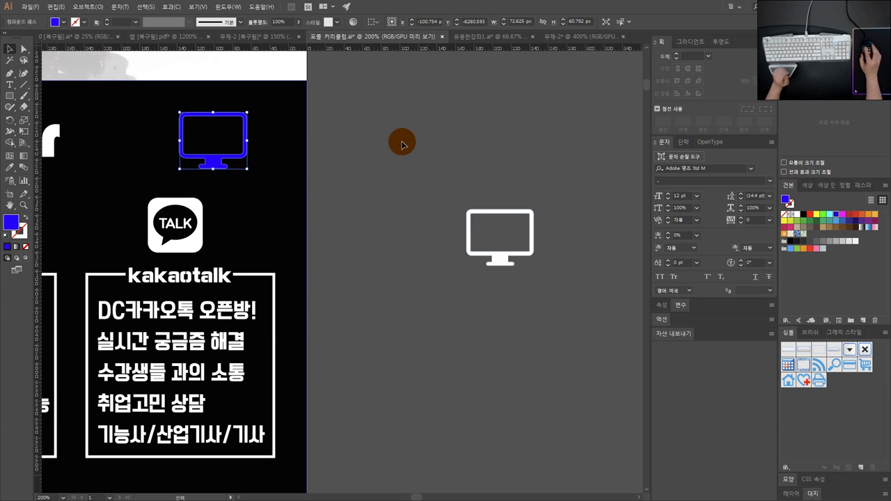
{"action": "left_click", "coordinate": [374, 171]}
- Switch to Chrome, view the banner icons on the HOME page in the Wix editor, and return to Illustrator
{"action": "left_click_drag", "start_coordinate": [313, 167], "coordinate": [599, 164]}
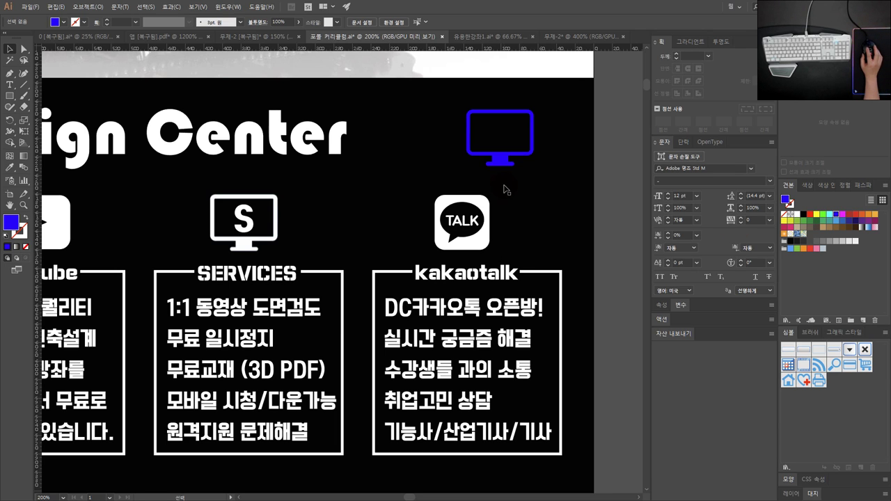
{"action": "key", "text": "alt+Tab"}
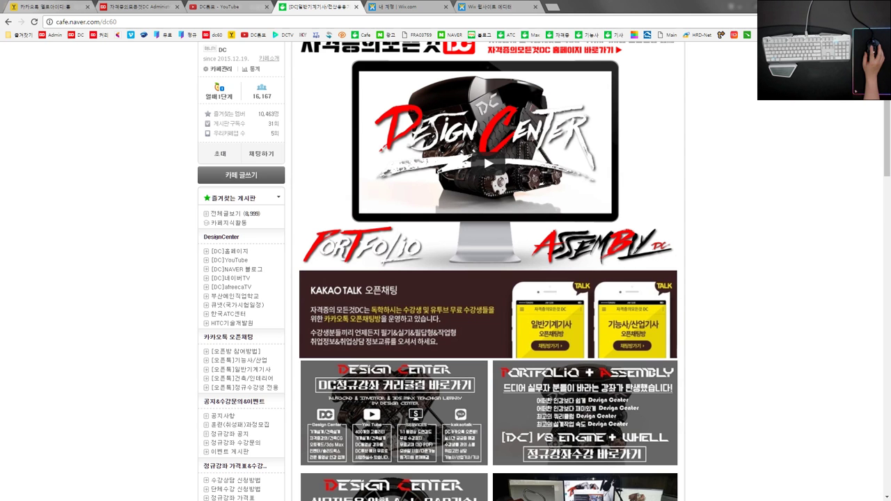
{"action": "left_click", "coordinate": [502, 9]}
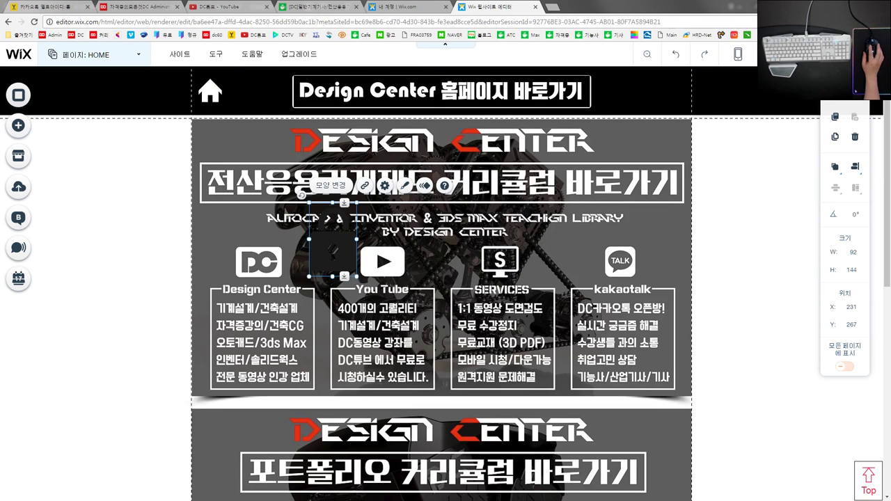
{"action": "key", "text": "alt+Tab"}
- Move the blue monitor icon off the black banner to the empty canvas above the white monitor icon
{"action": "left_click", "coordinate": [496, 160]}
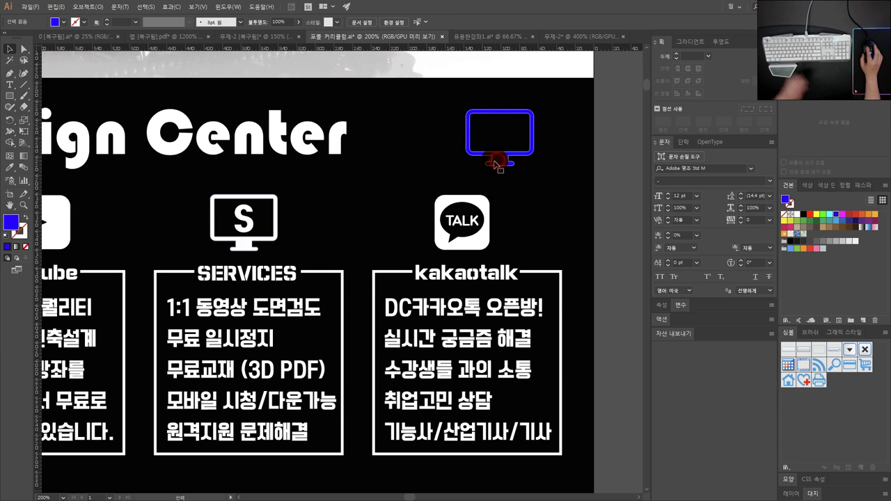
{"action": "scroll", "coordinate": [574, 198], "scroll_direction": "down", "scroll_amount": 2}
{"action": "left_click_drag", "start_coordinate": [597, 200], "coordinate": [488, 186]}
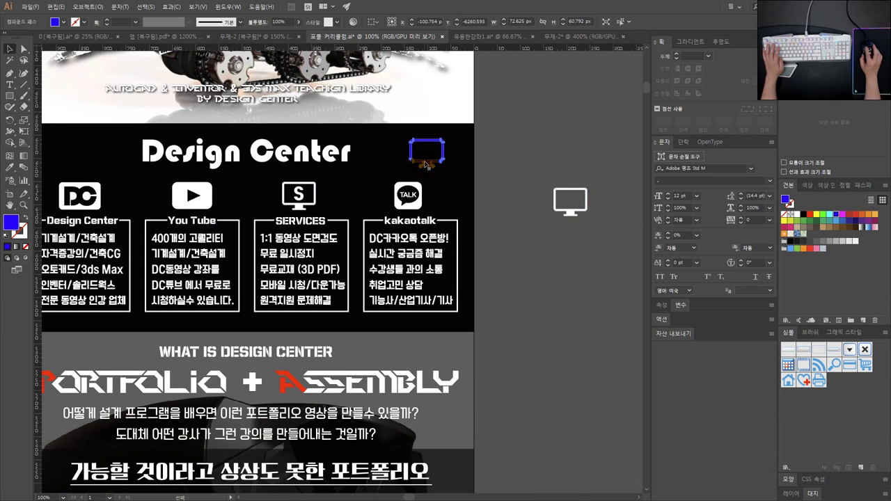
{"action": "left_click_drag", "start_coordinate": [426, 164], "coordinate": [592, 159]}
{"action": "key", "text": "ctrl+plus"}
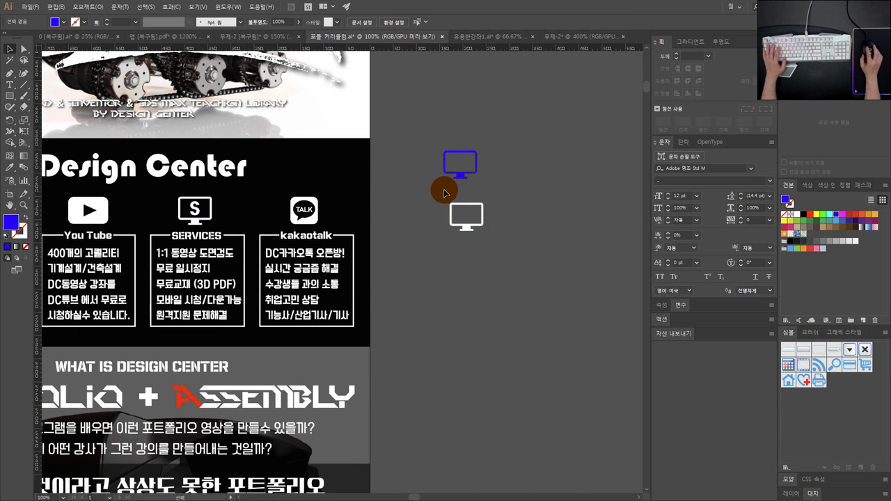